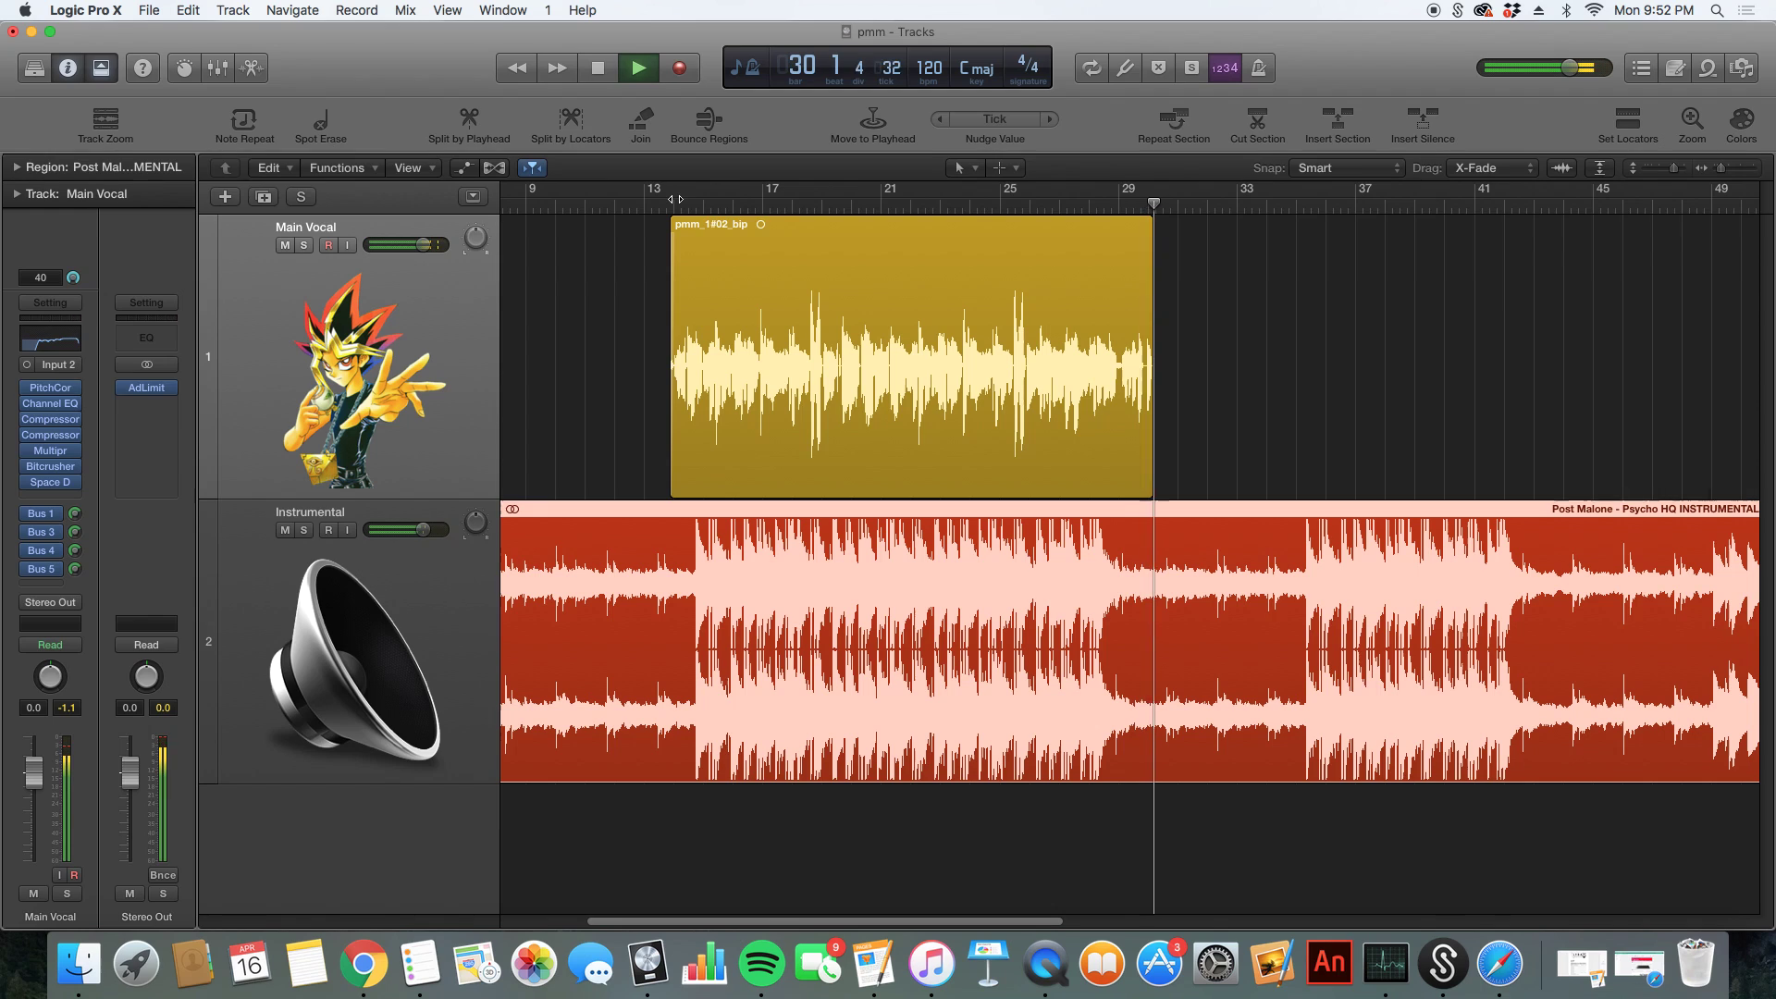
- Stop playback and bypass every send and insert plug-in on the Main Vocal track
key("space")
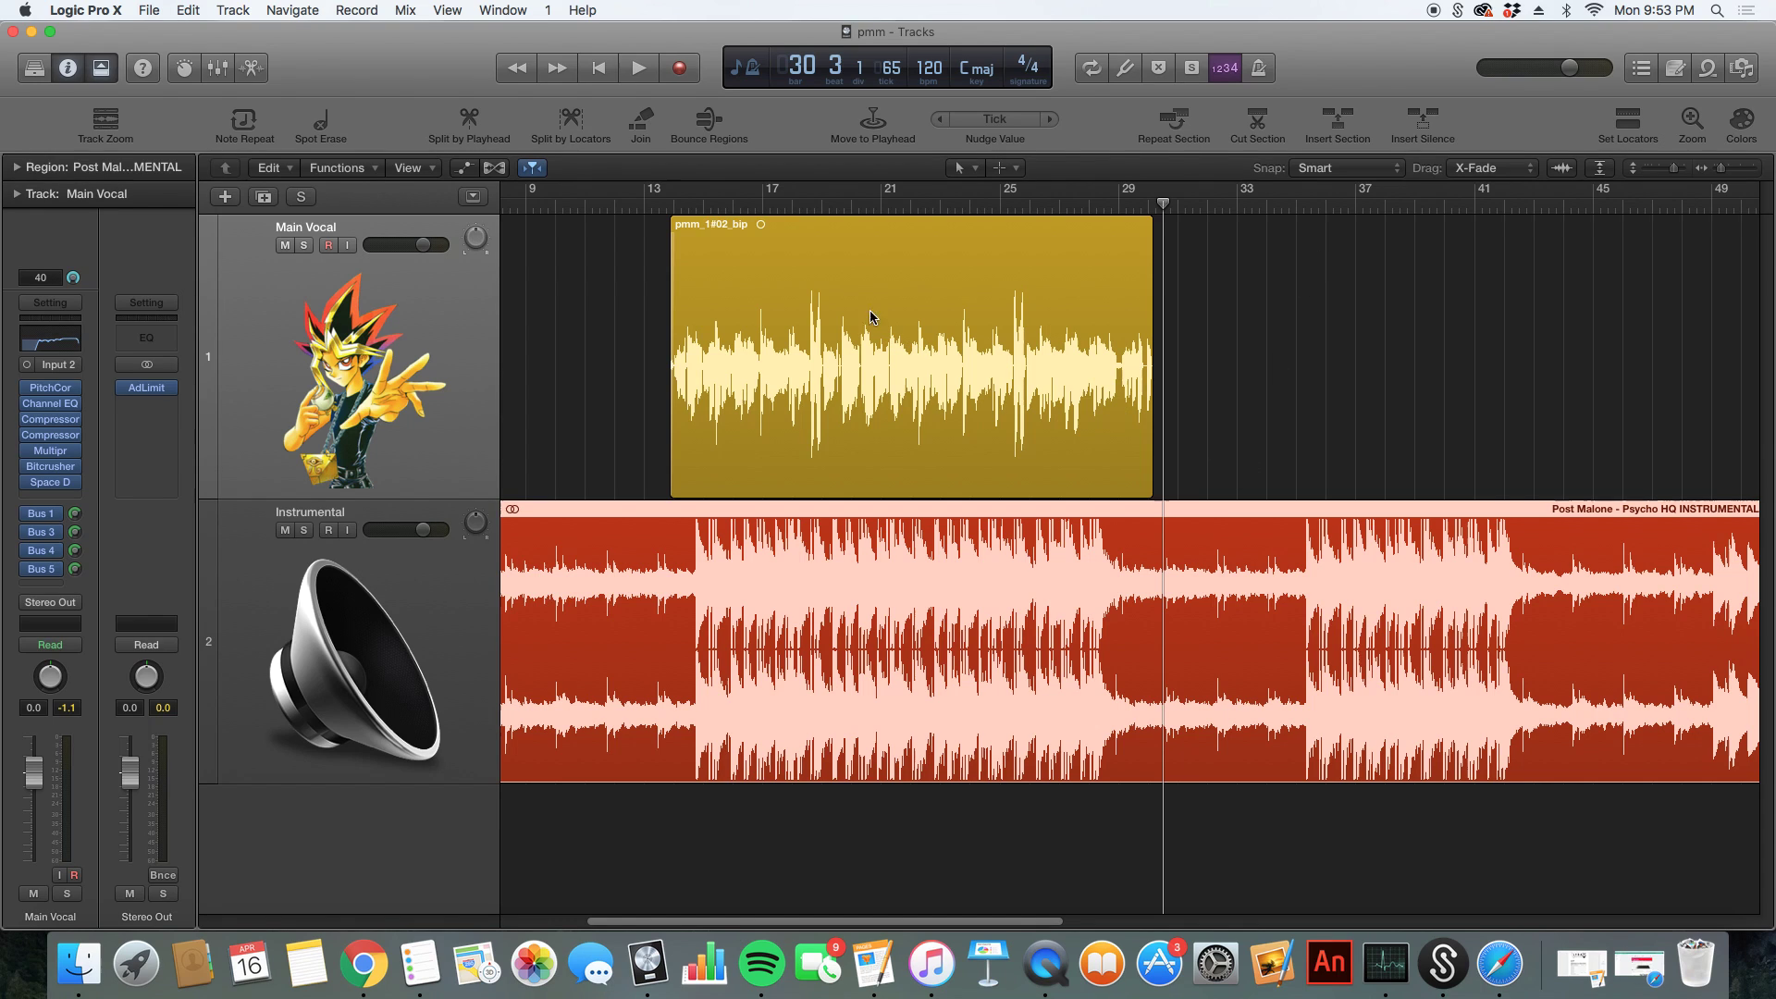
left_click(408, 712)
left_click(682, 857)
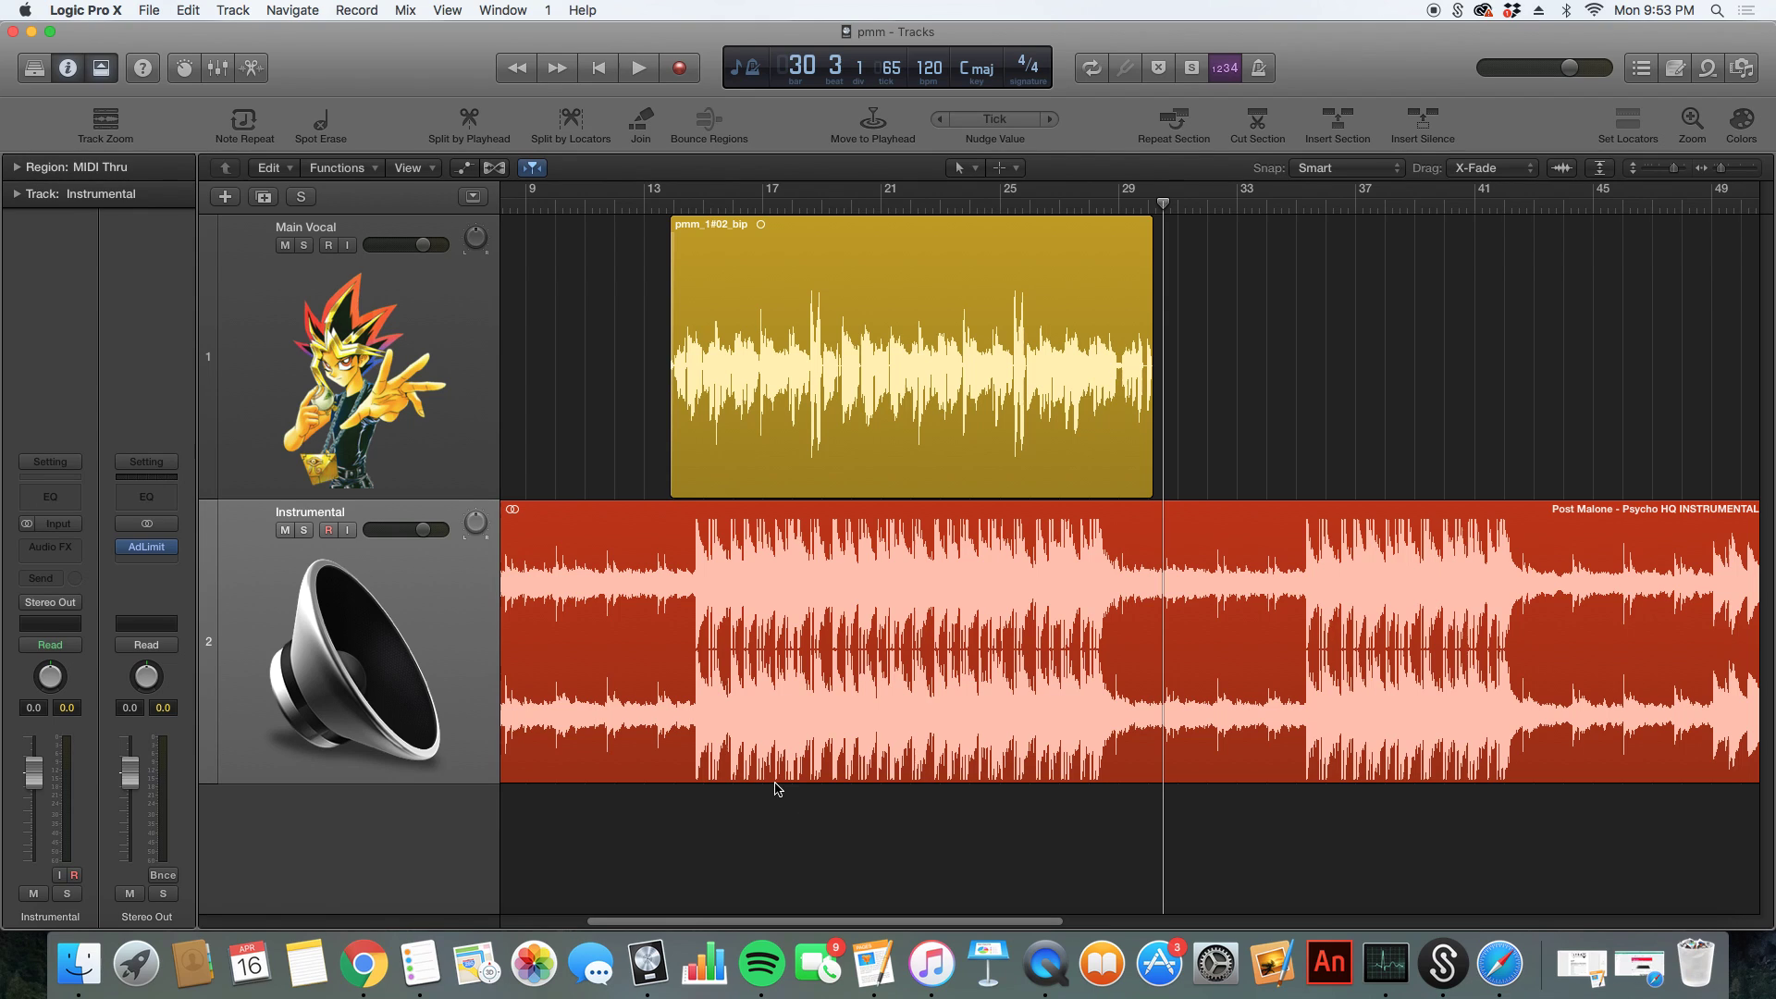
left_click(344, 399)
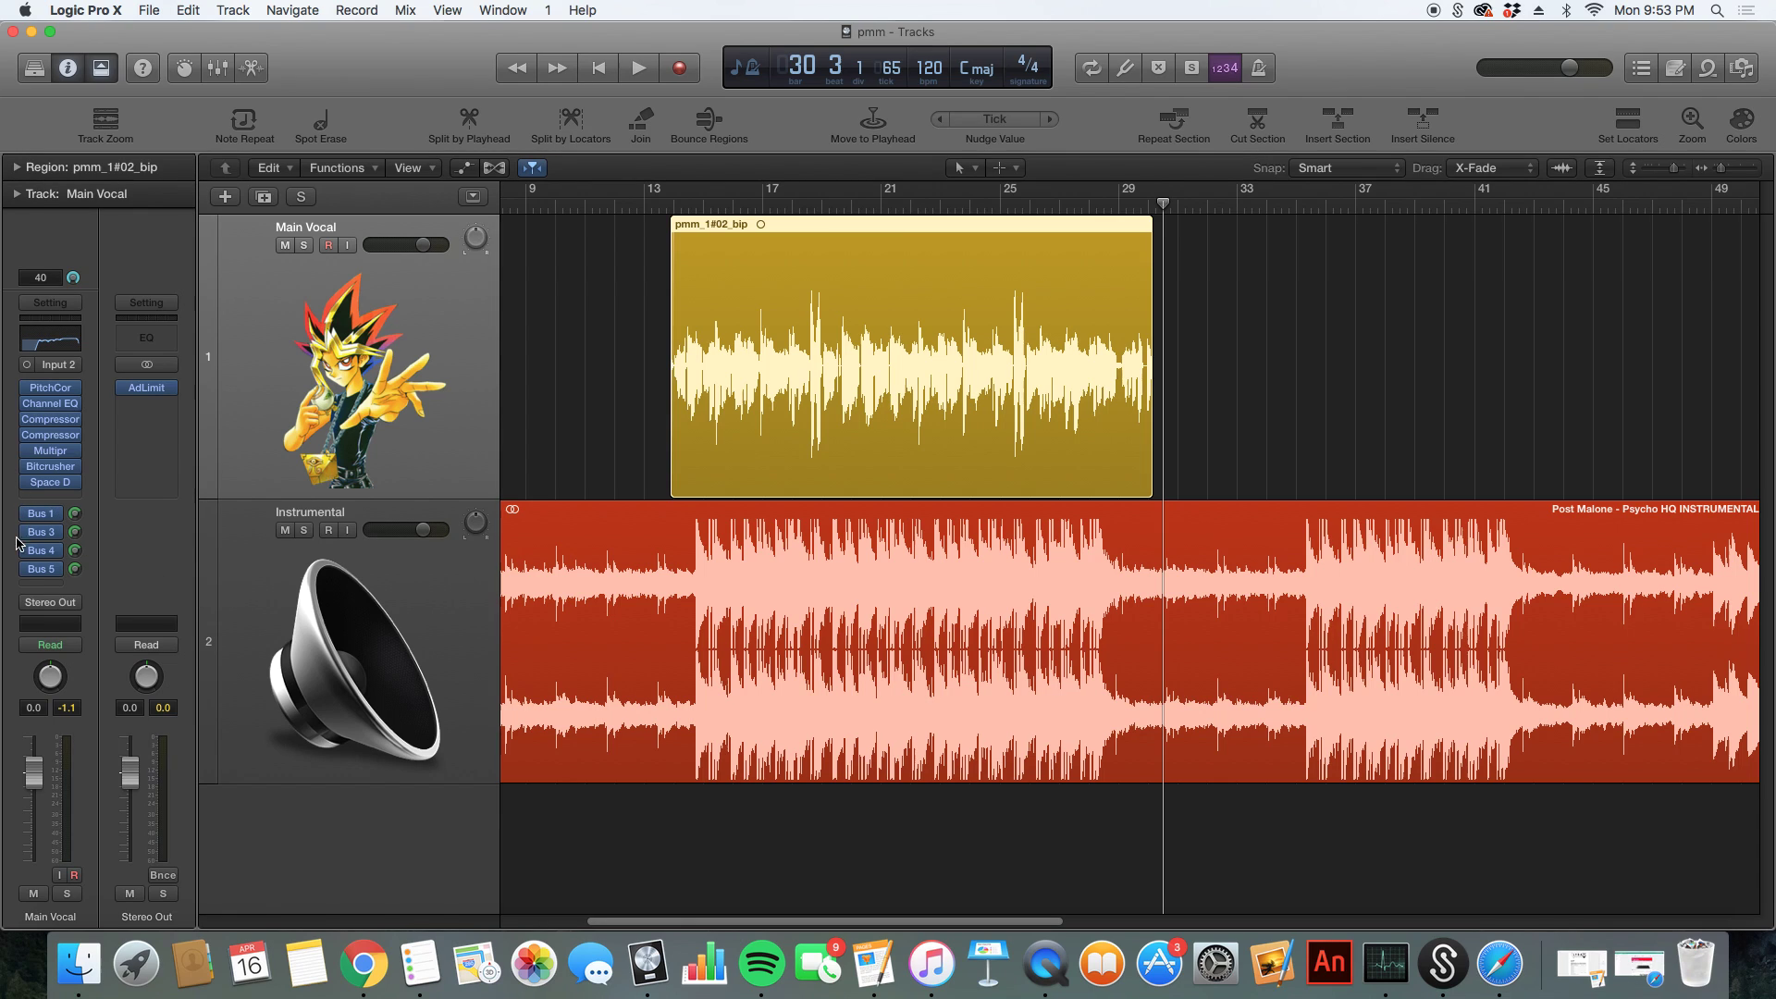
left_click(28, 568, "alt")
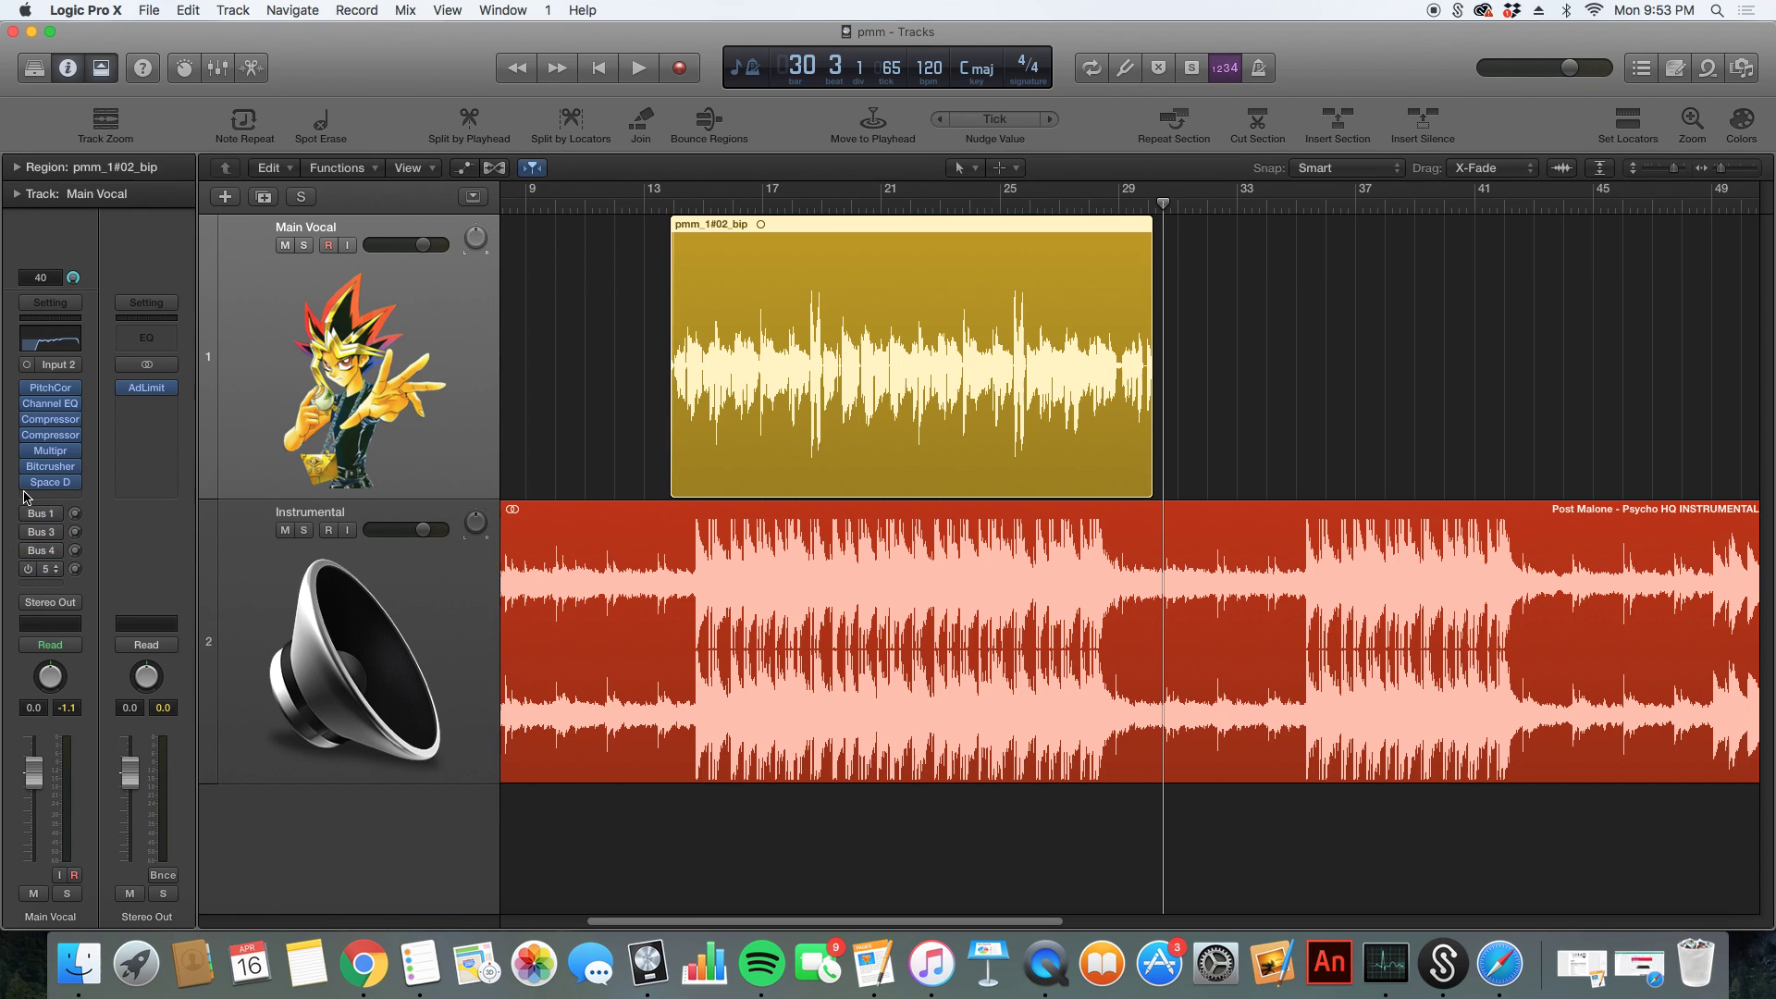
left_click(27, 389, "alt")
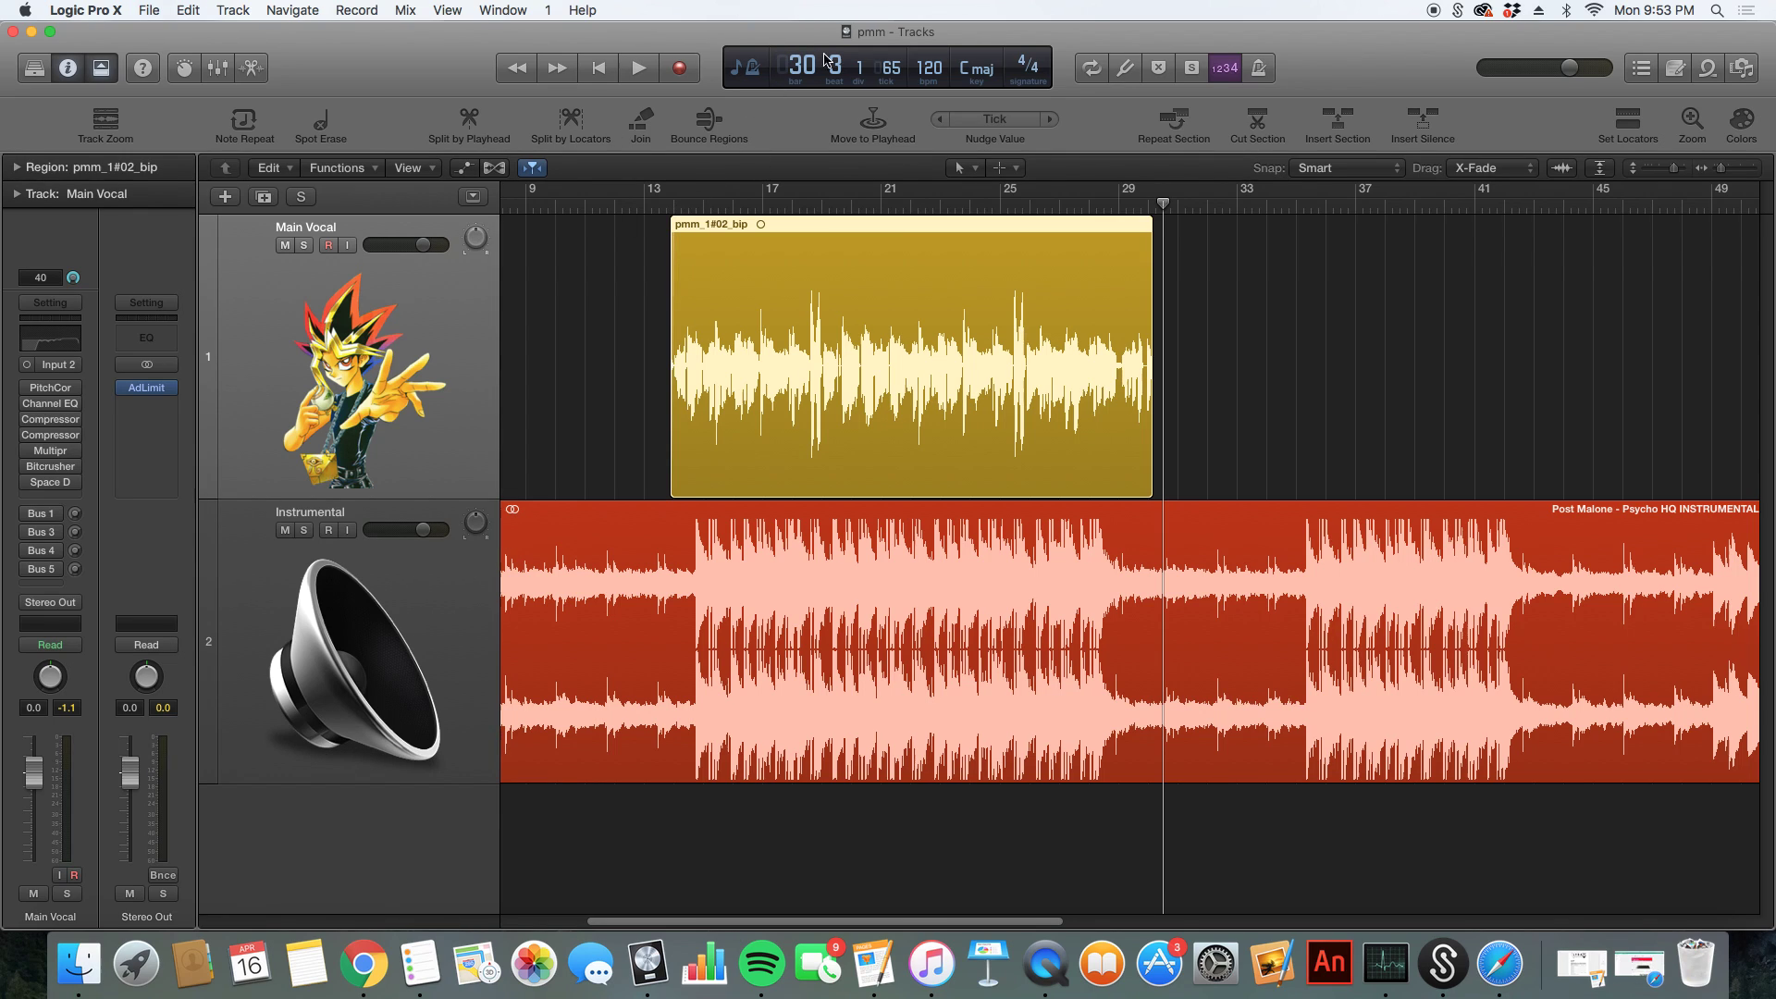
- Re-enable the Pitch Correction plug-in on the Main Vocal track and set its response to 29.3 ms
left_click(75, 394)
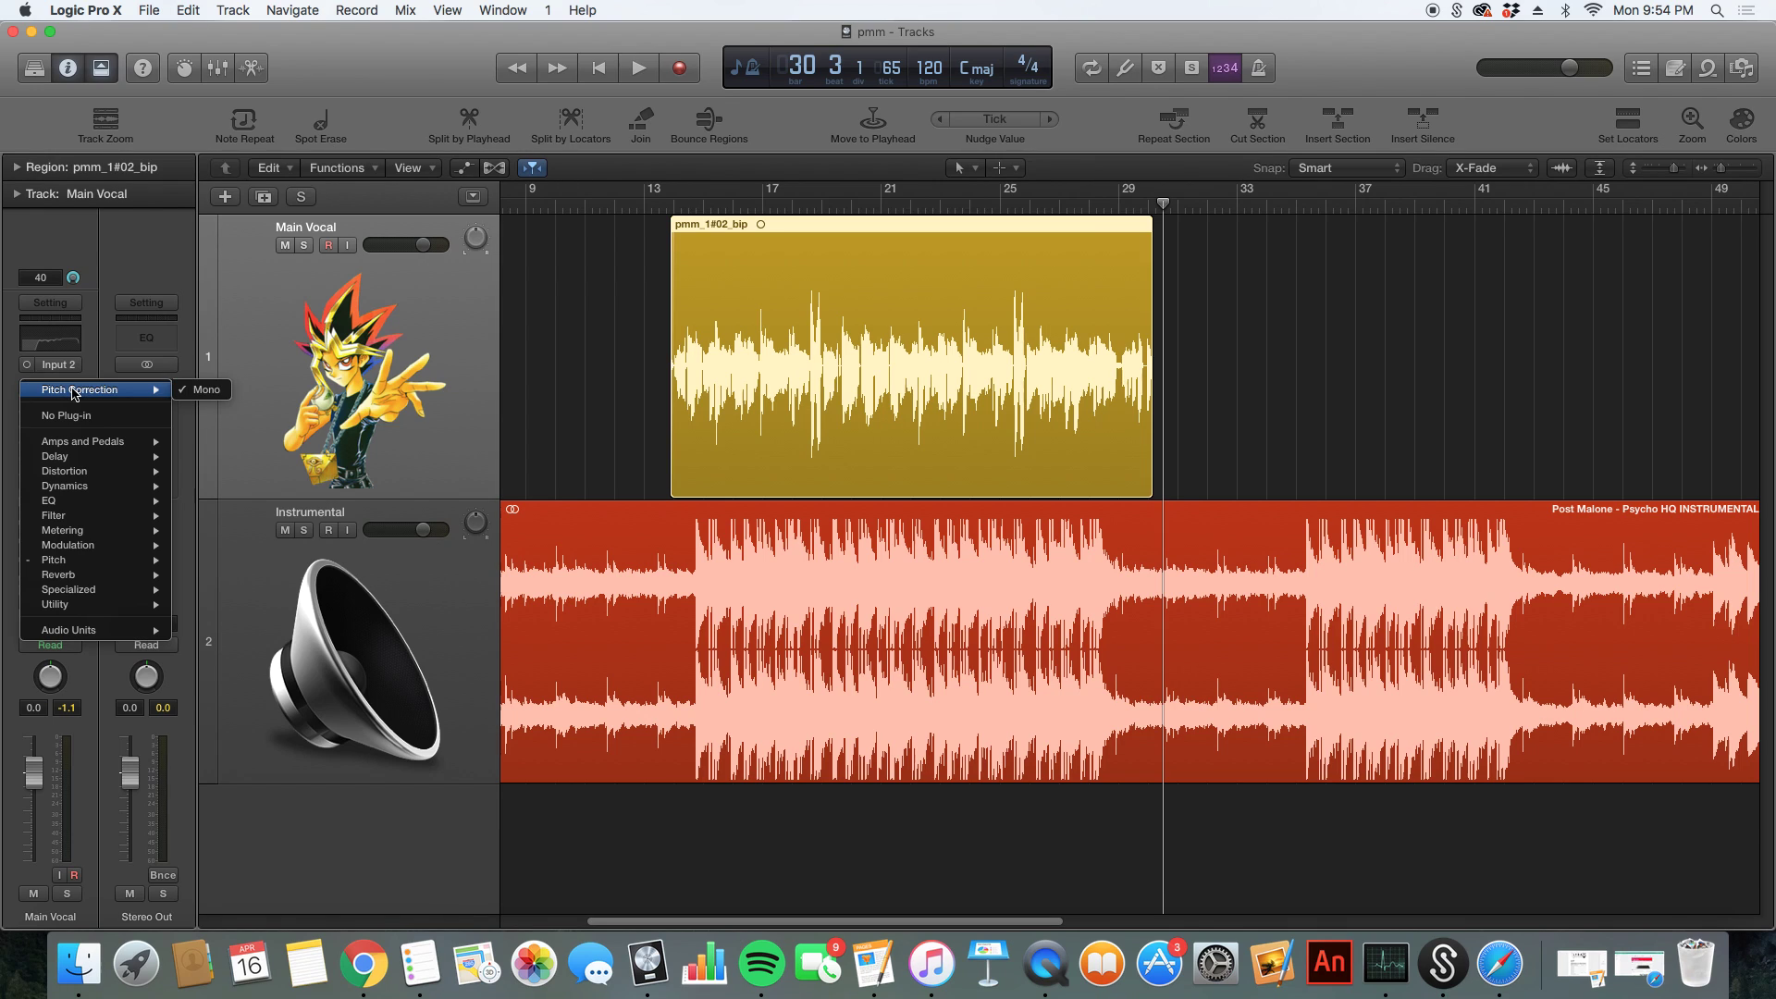
mouse_move(65, 561)
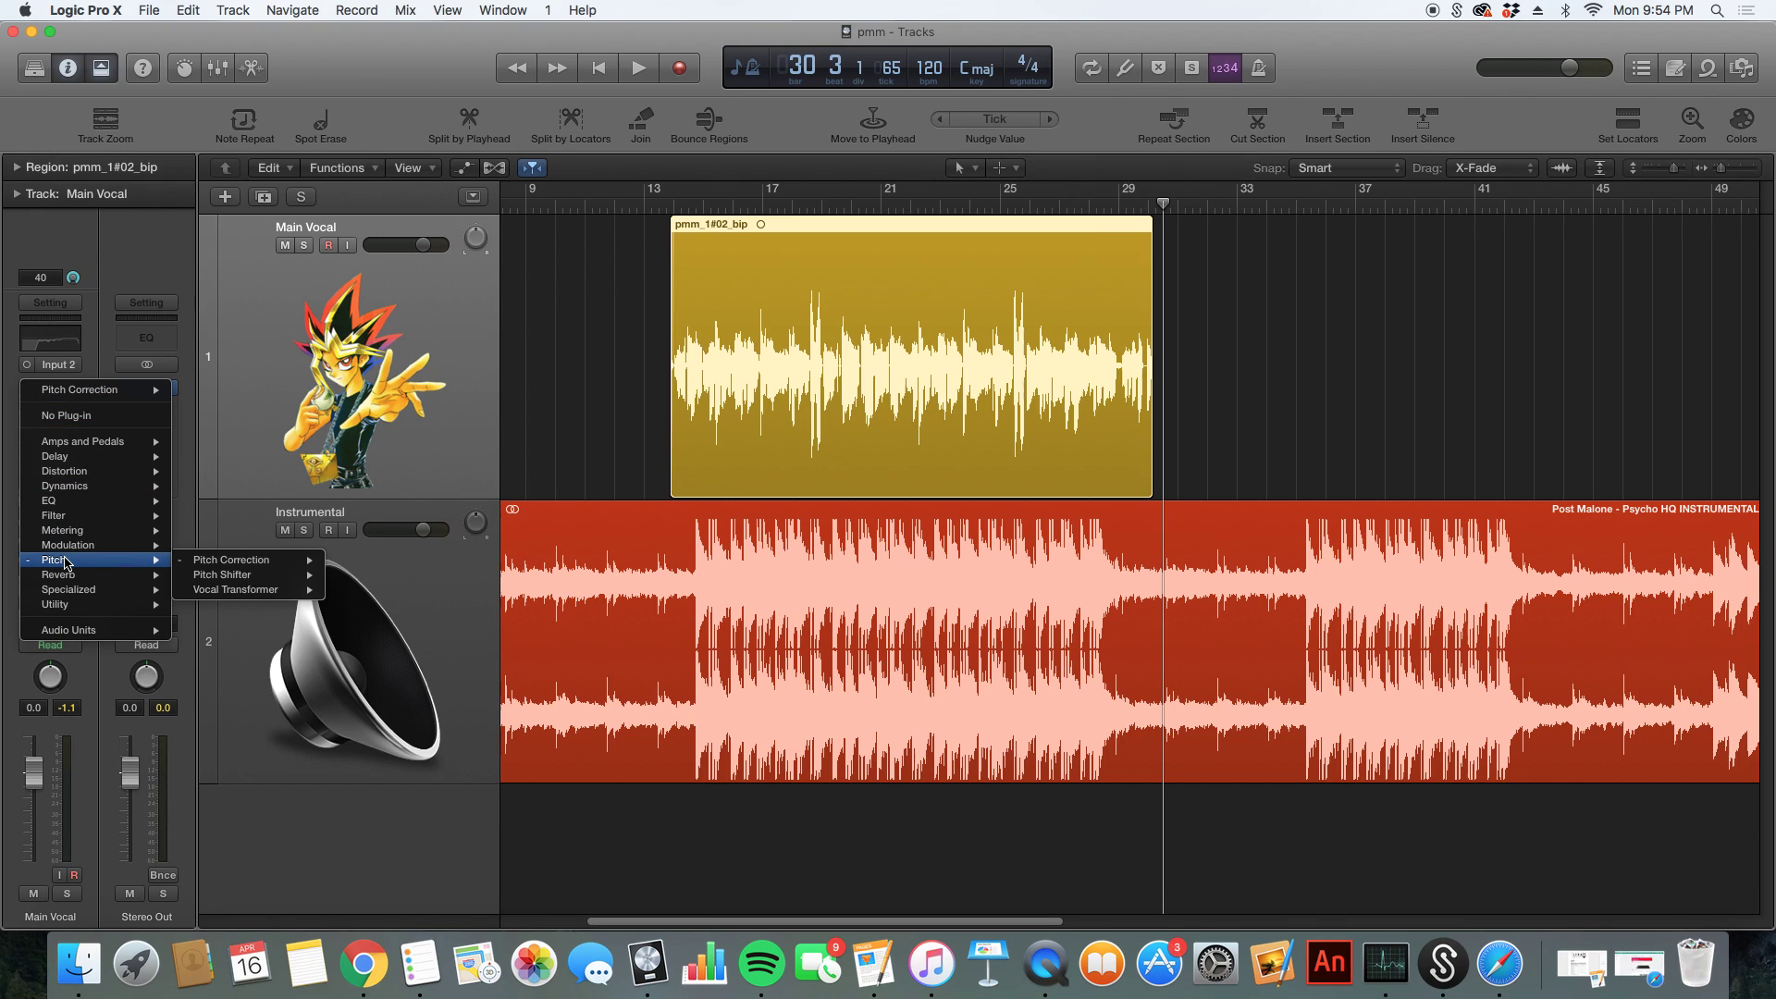
left_click(28, 389)
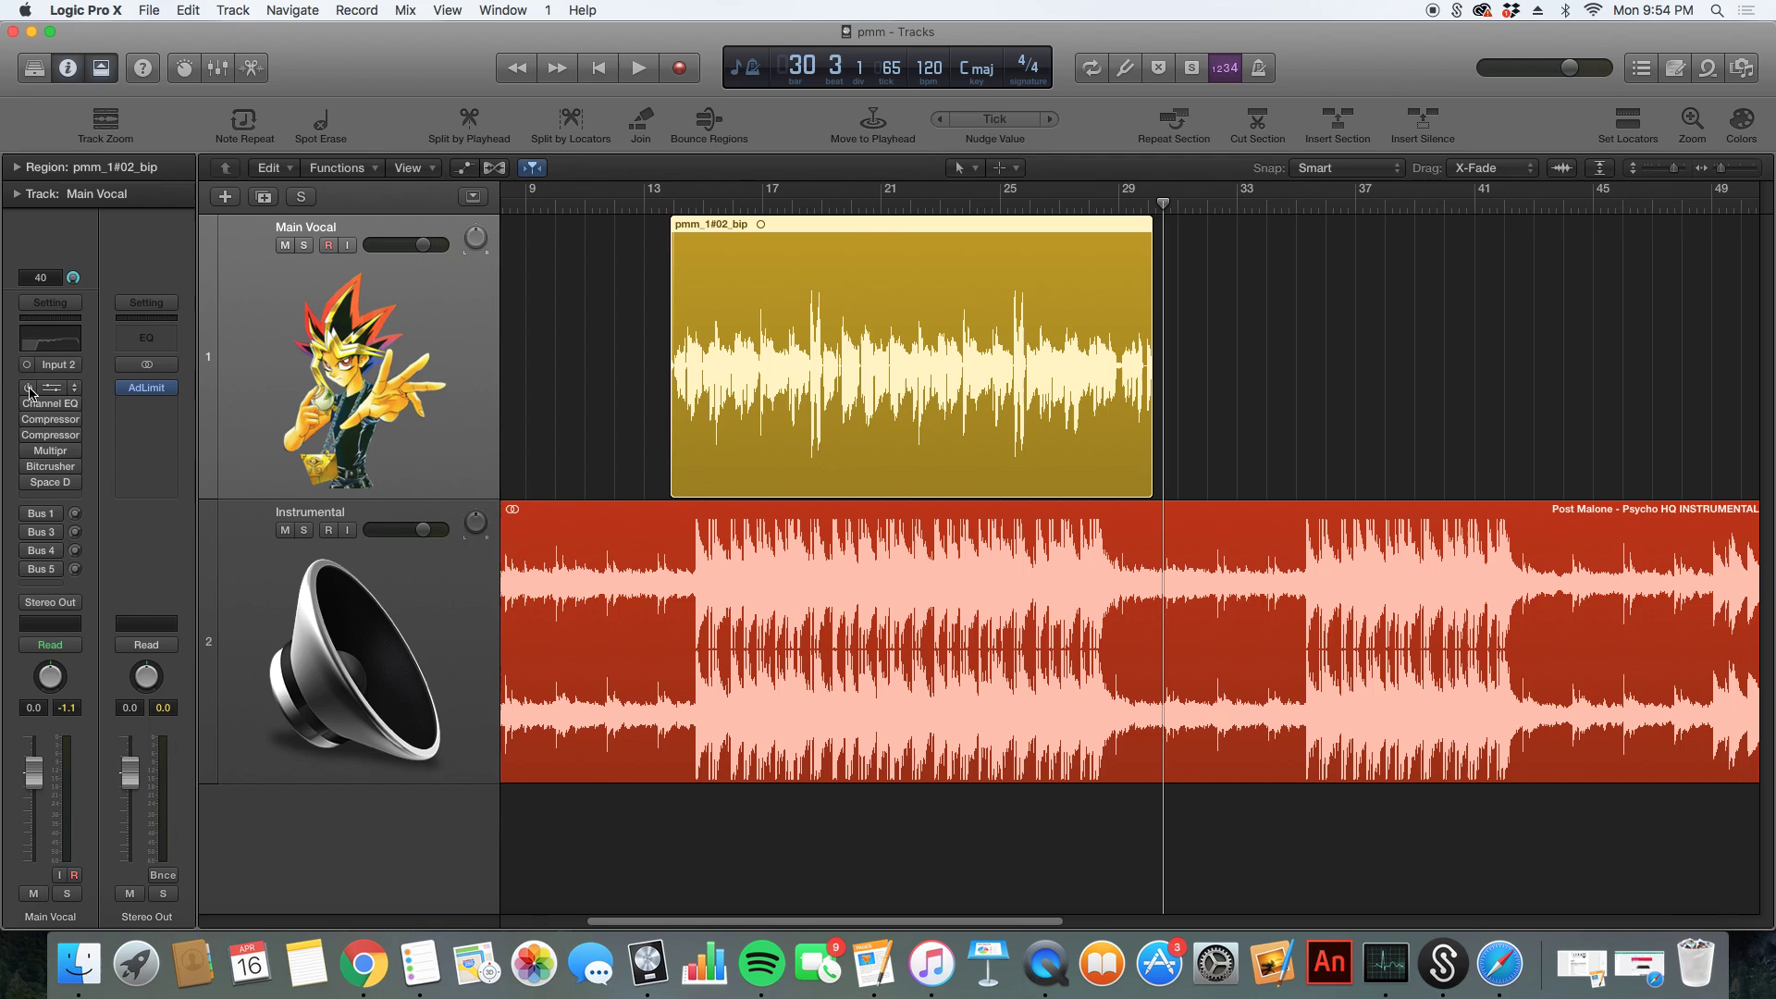
left_click(50, 388)
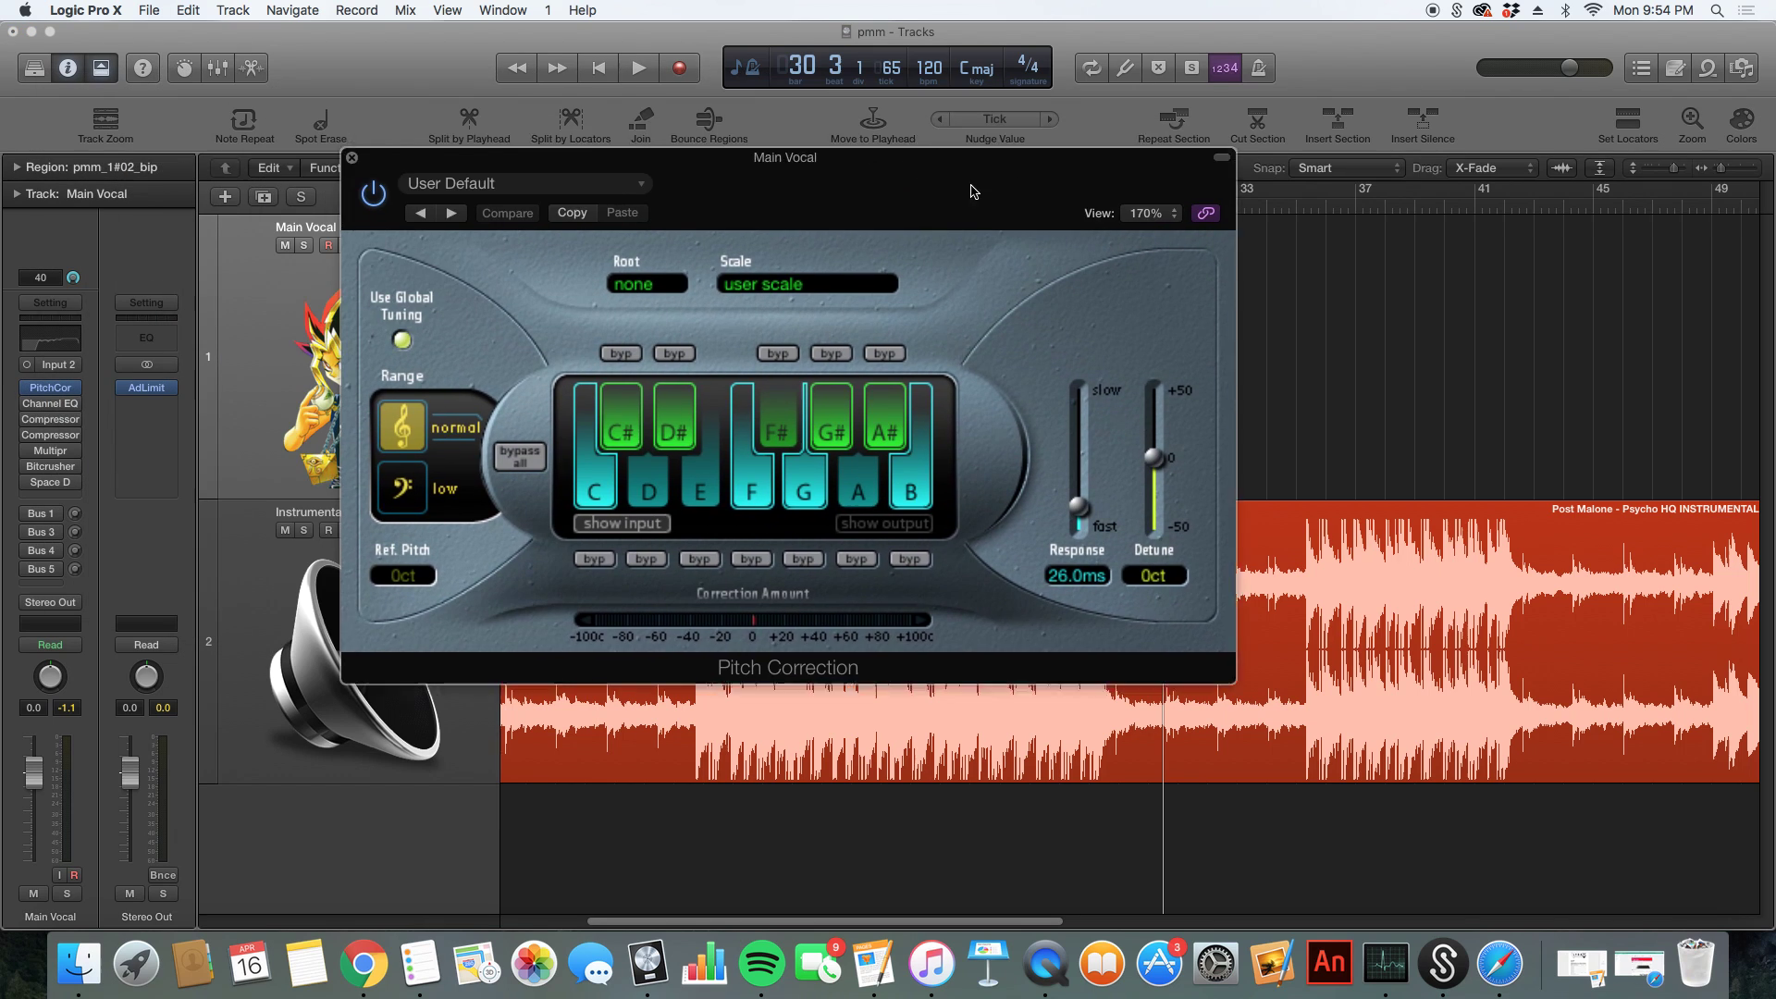
left_click_drag(970, 192, 1100, 302)
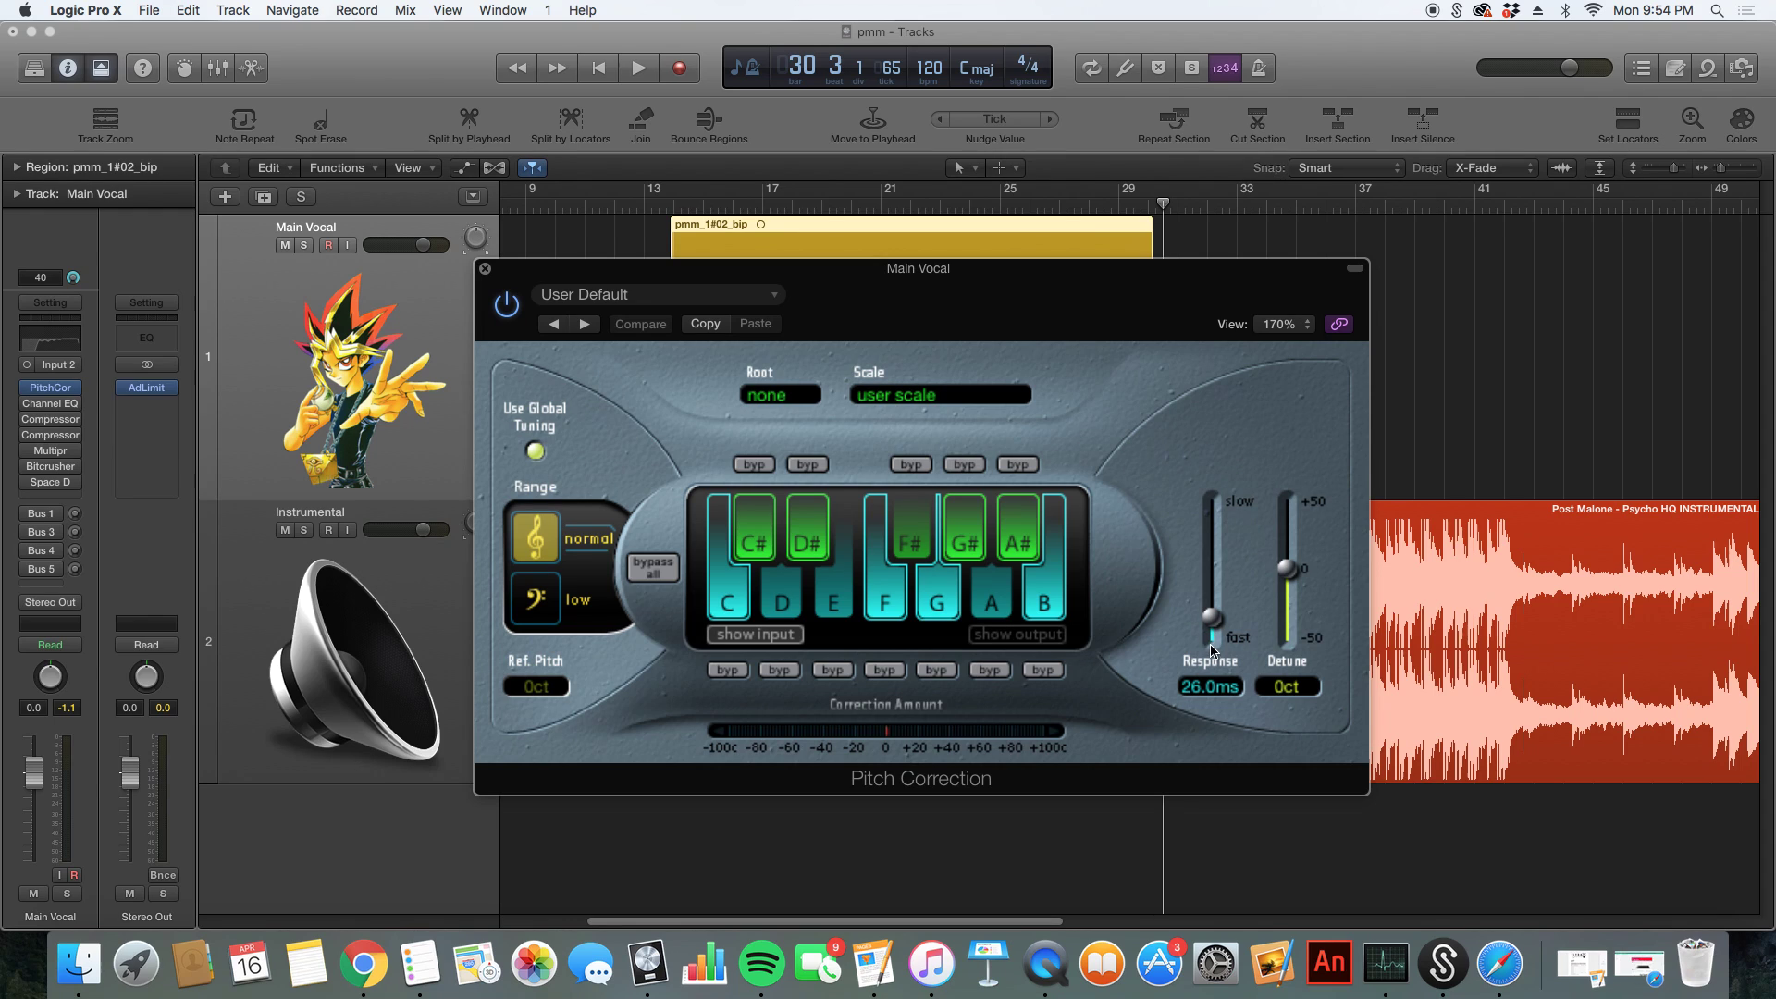
mouse_move(1218, 637)
left_mouse_down()
mouse_move(1220, 662)
mouse_move(1221, 532)
mouse_move(1222, 622)
left_mouse_up()
- Play the song from bar 13, beat 3 to hear the vocal with only Pitch Correction active, and stop playback
left_click_drag(1041, 318, 1169, 421)
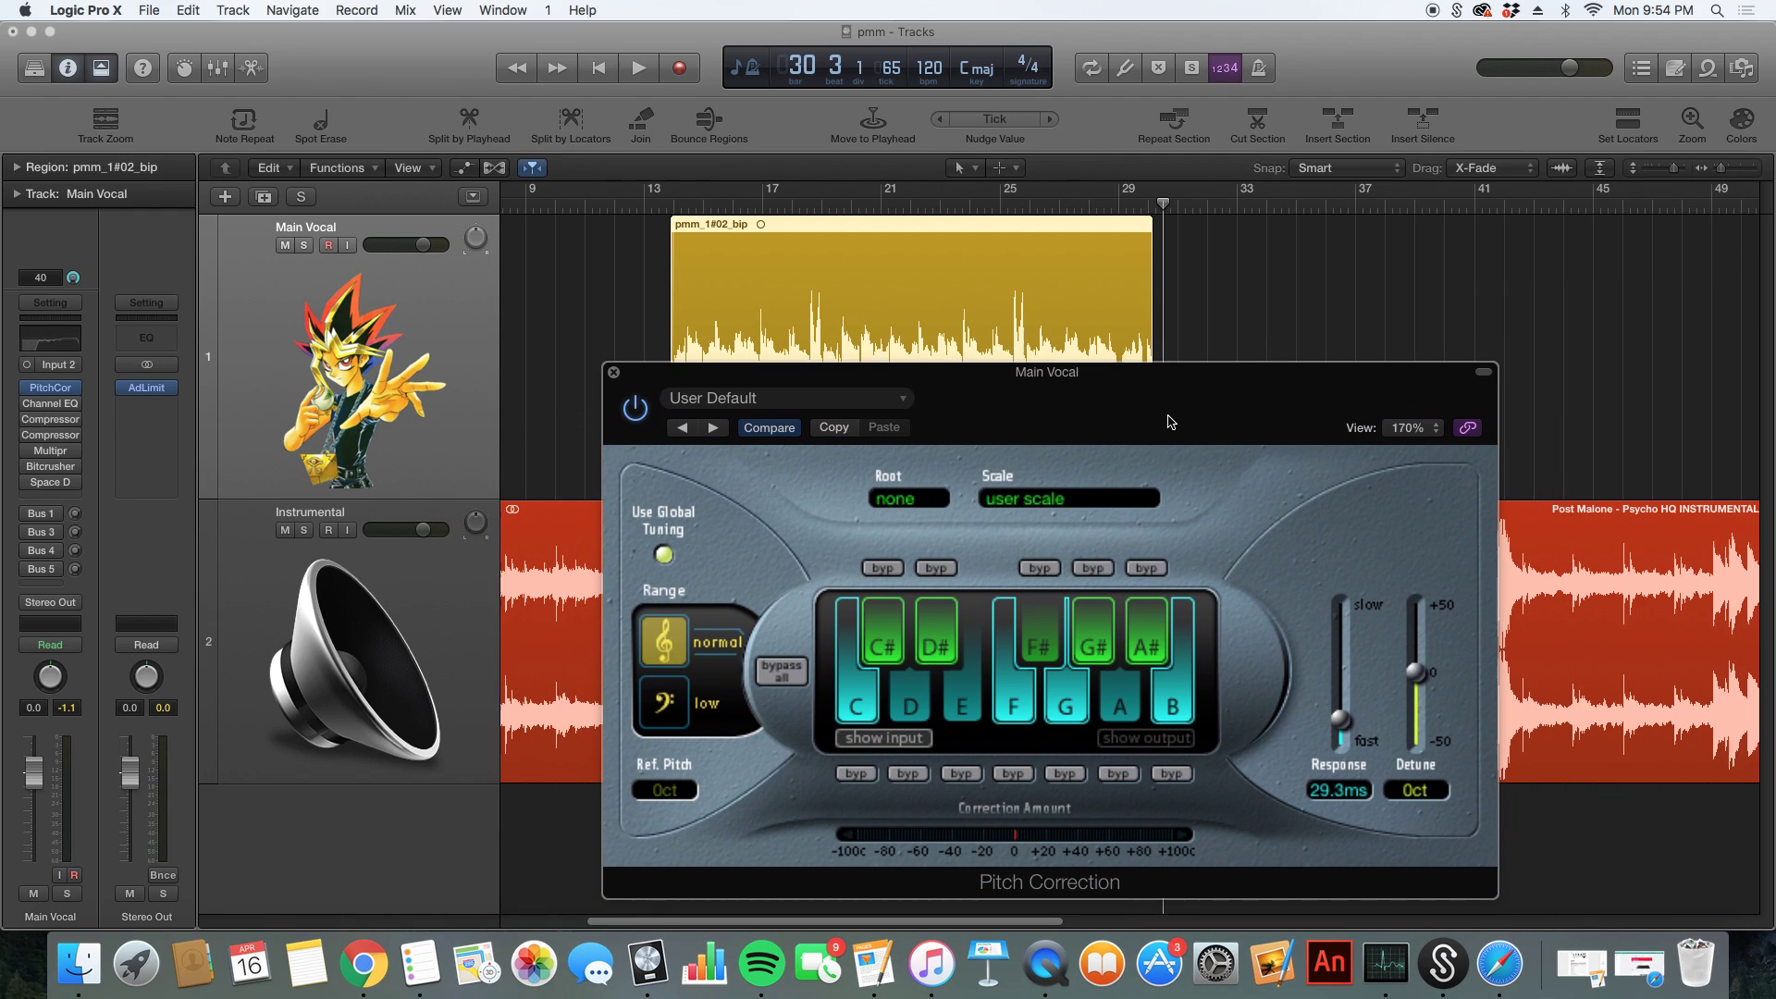
left_click(663, 208)
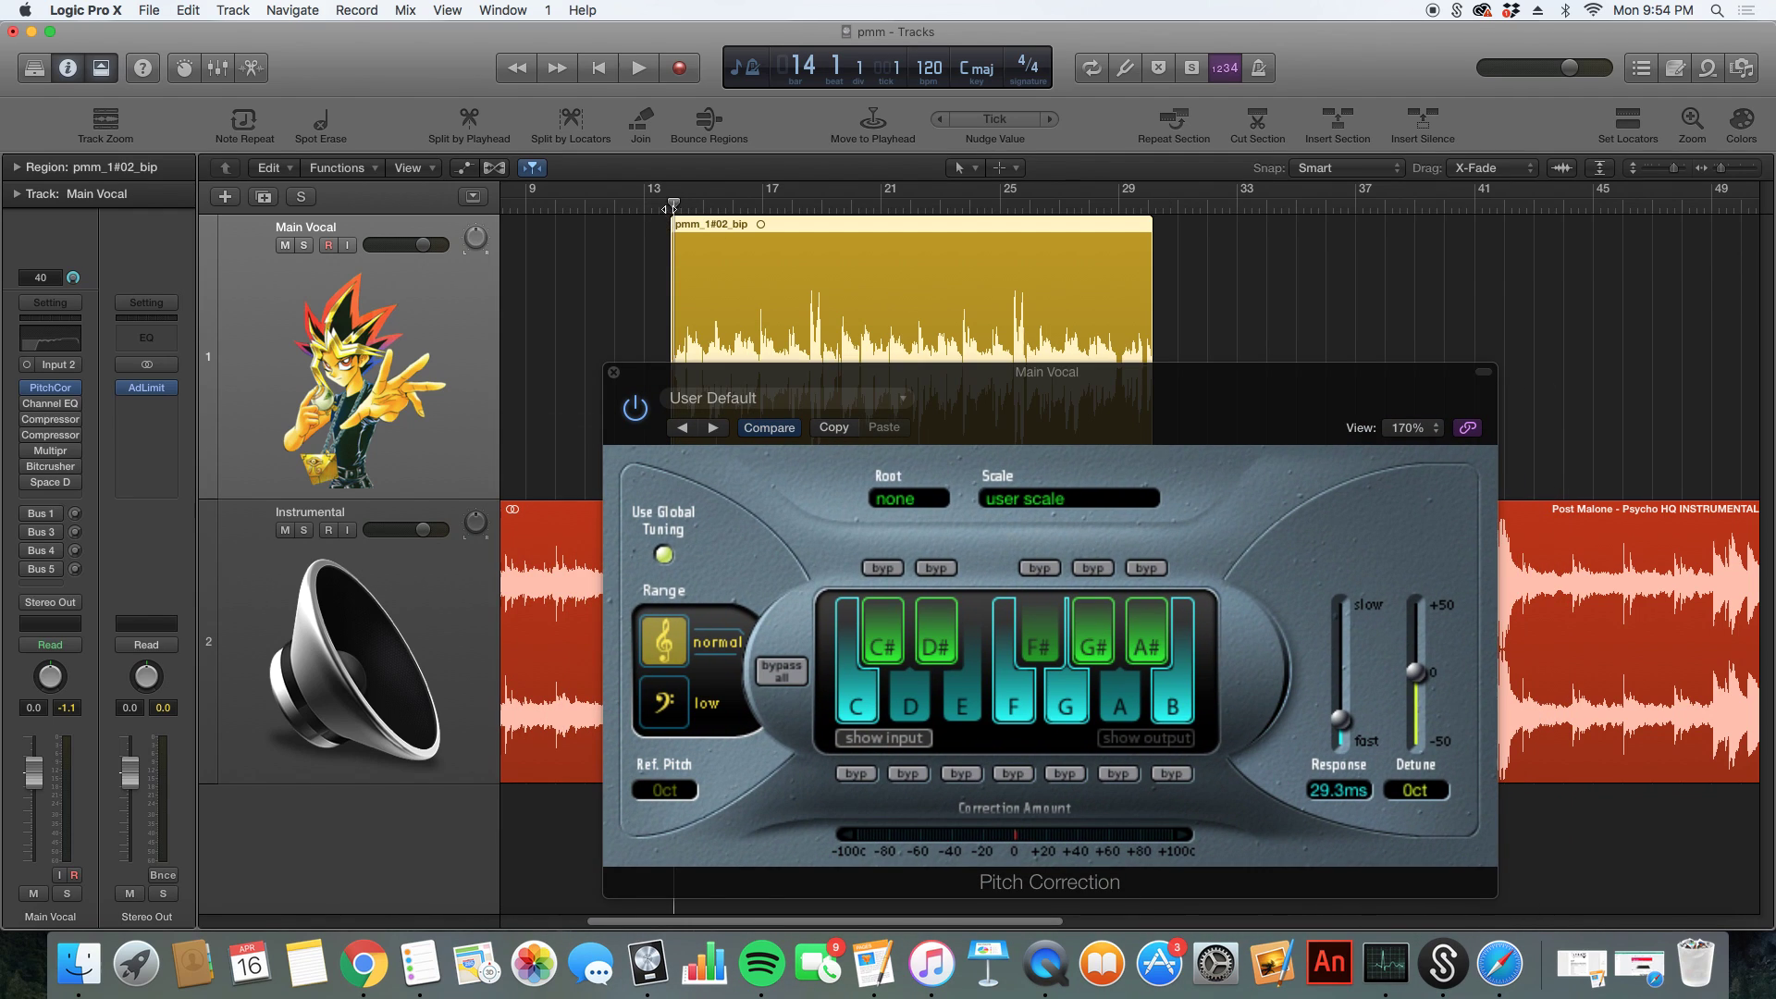
left_click_drag(668, 209, 658, 208)
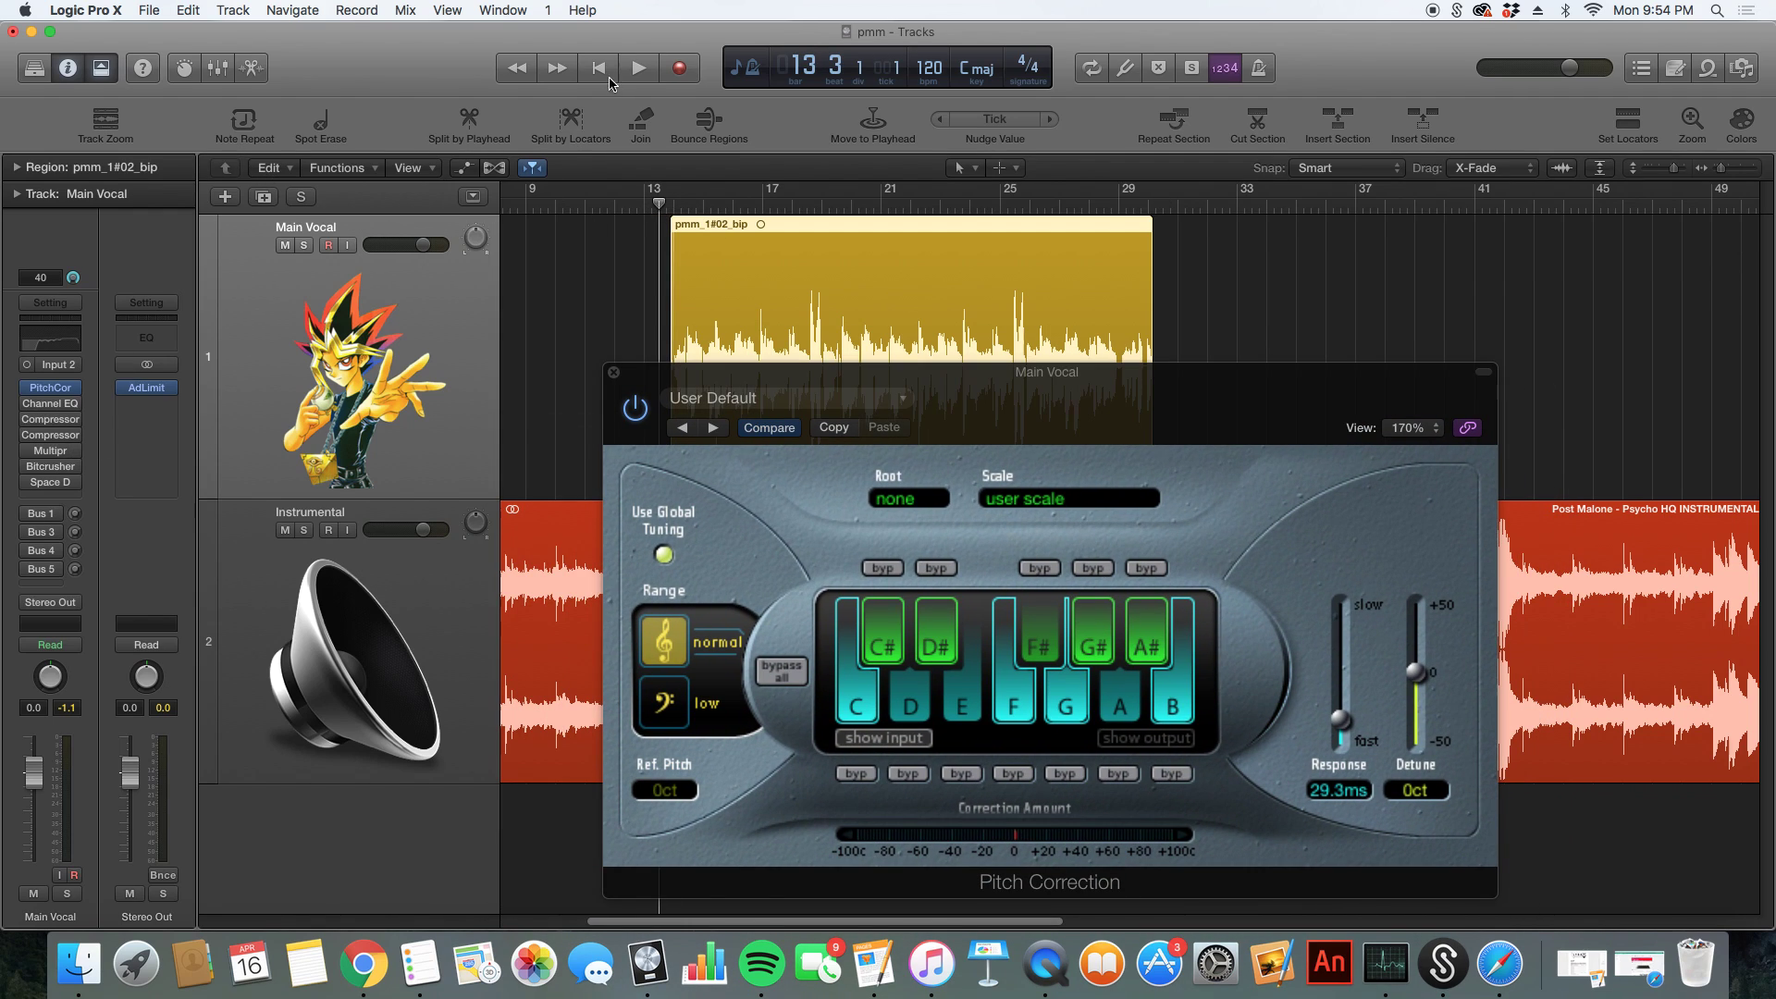
left_click(637, 68)
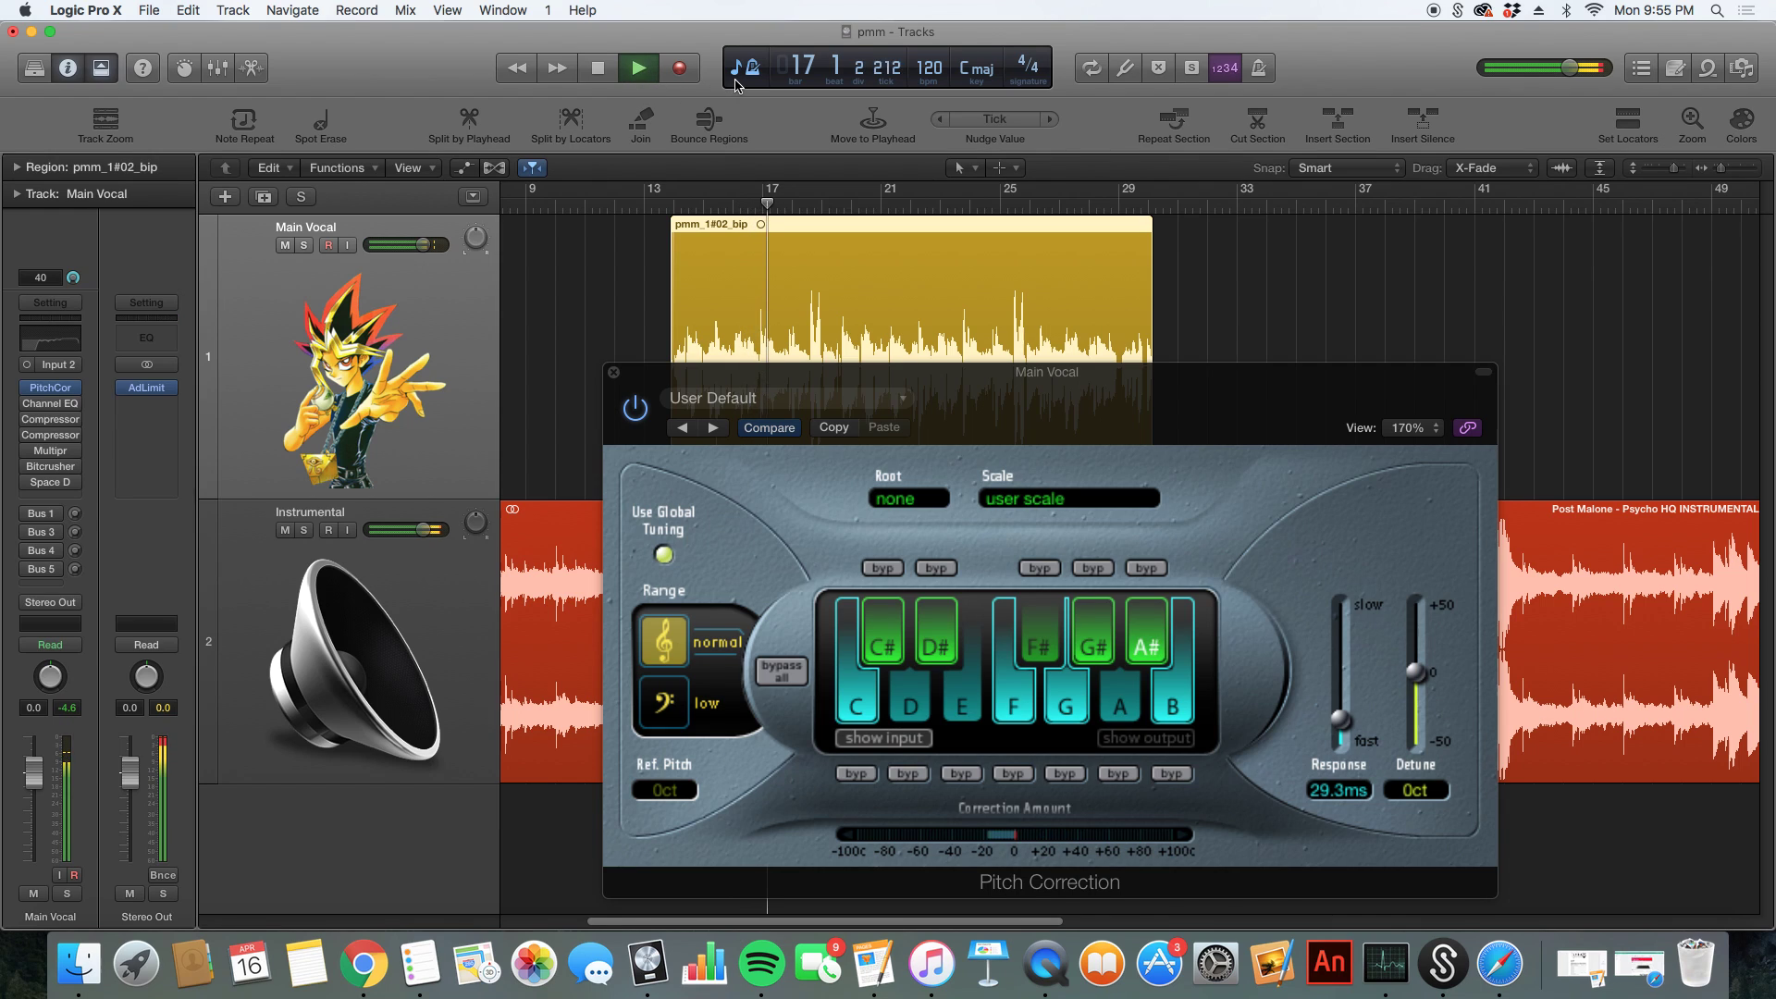
key("space")
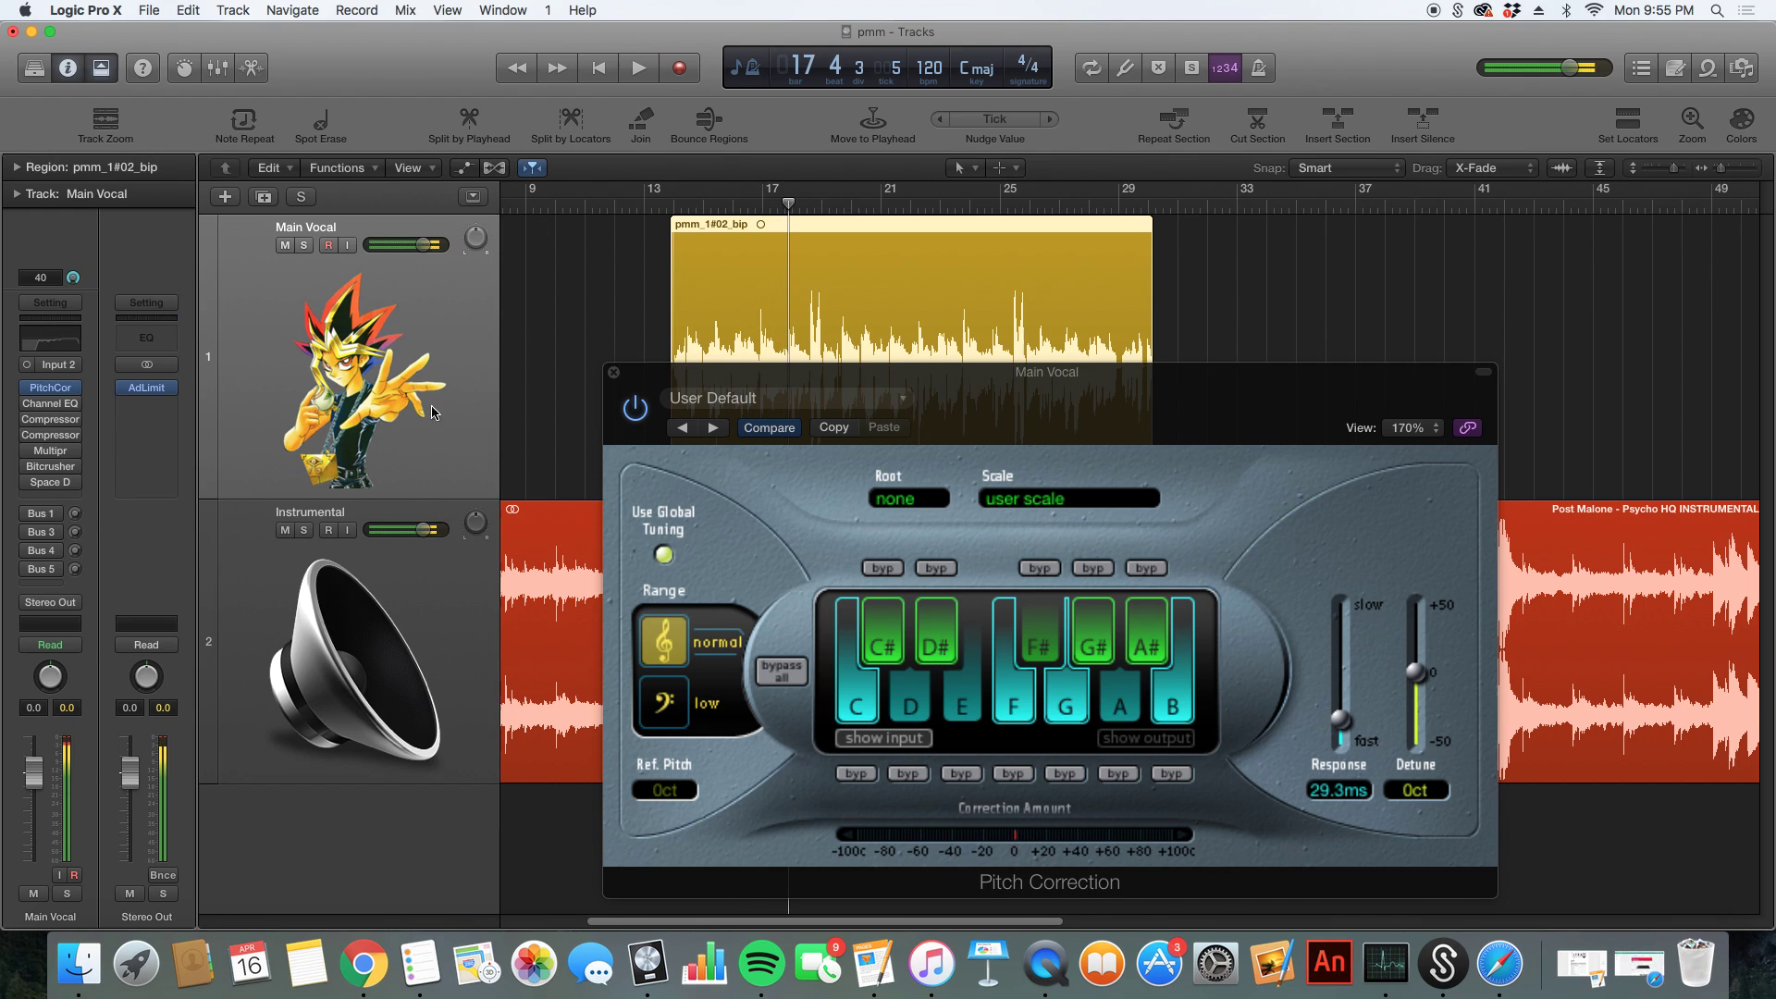
- Close the Pitch Correction window, re-enable the Main Vocal track's Channel EQ and open its settings
mouse_move(25, 408)
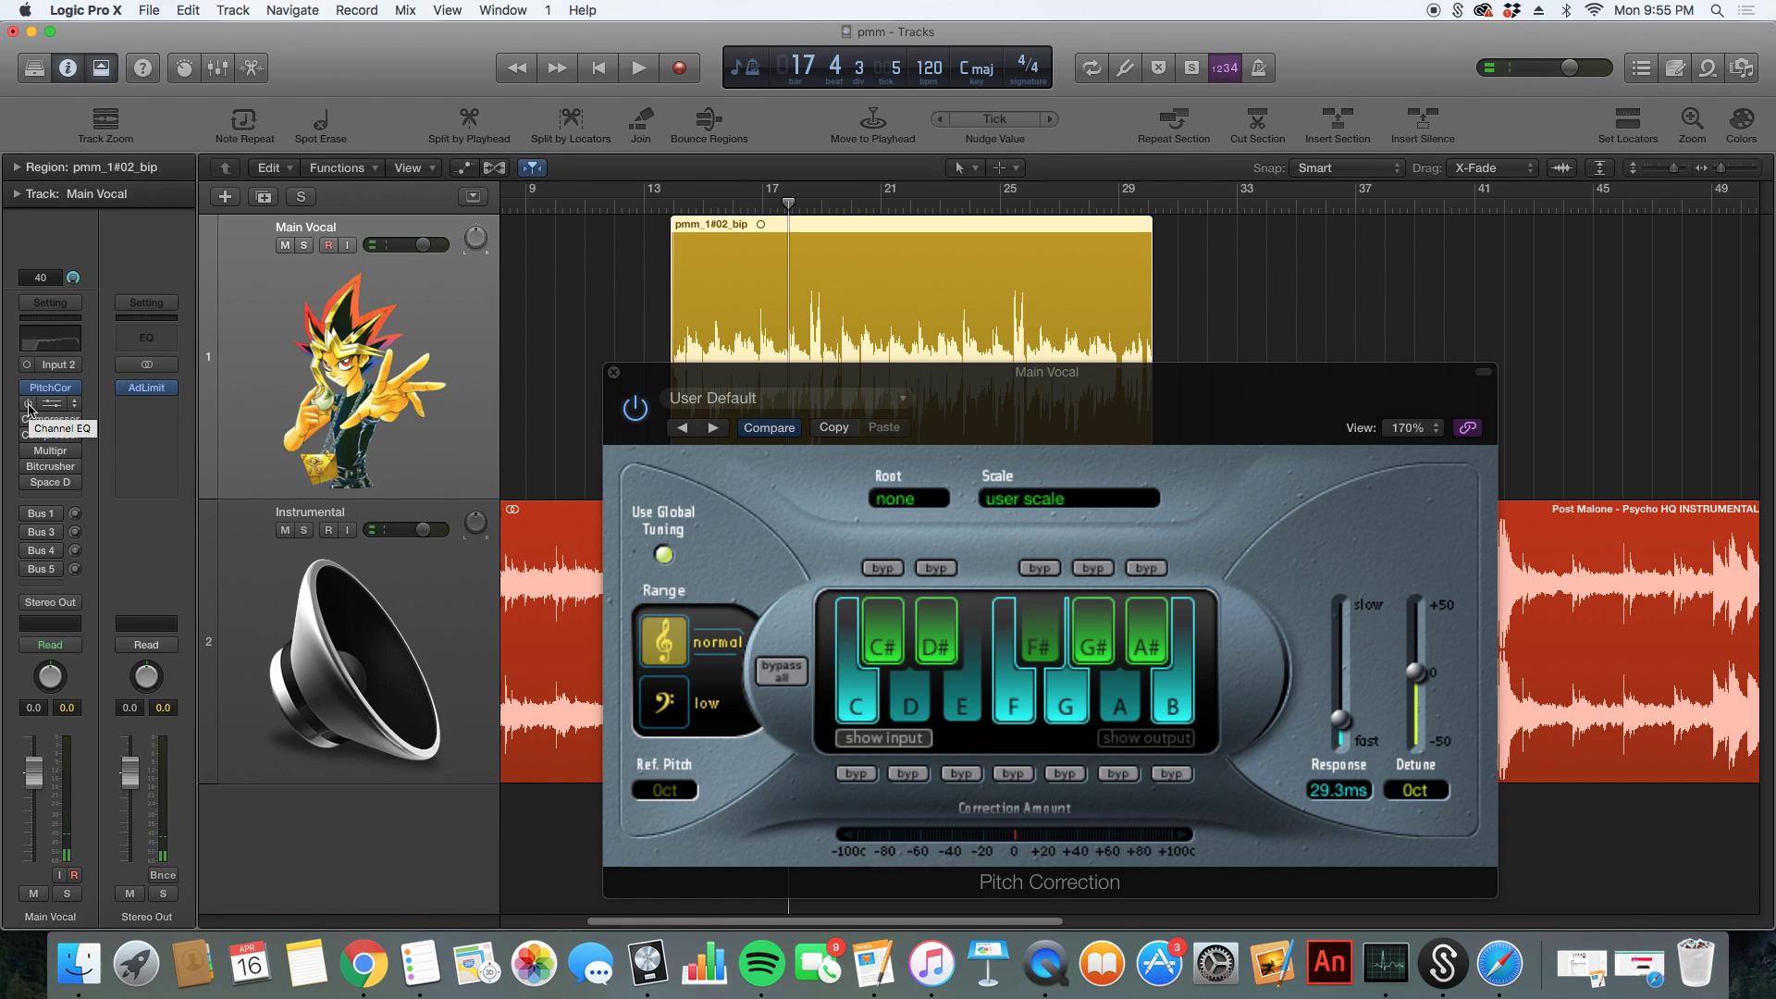
key("super+w")
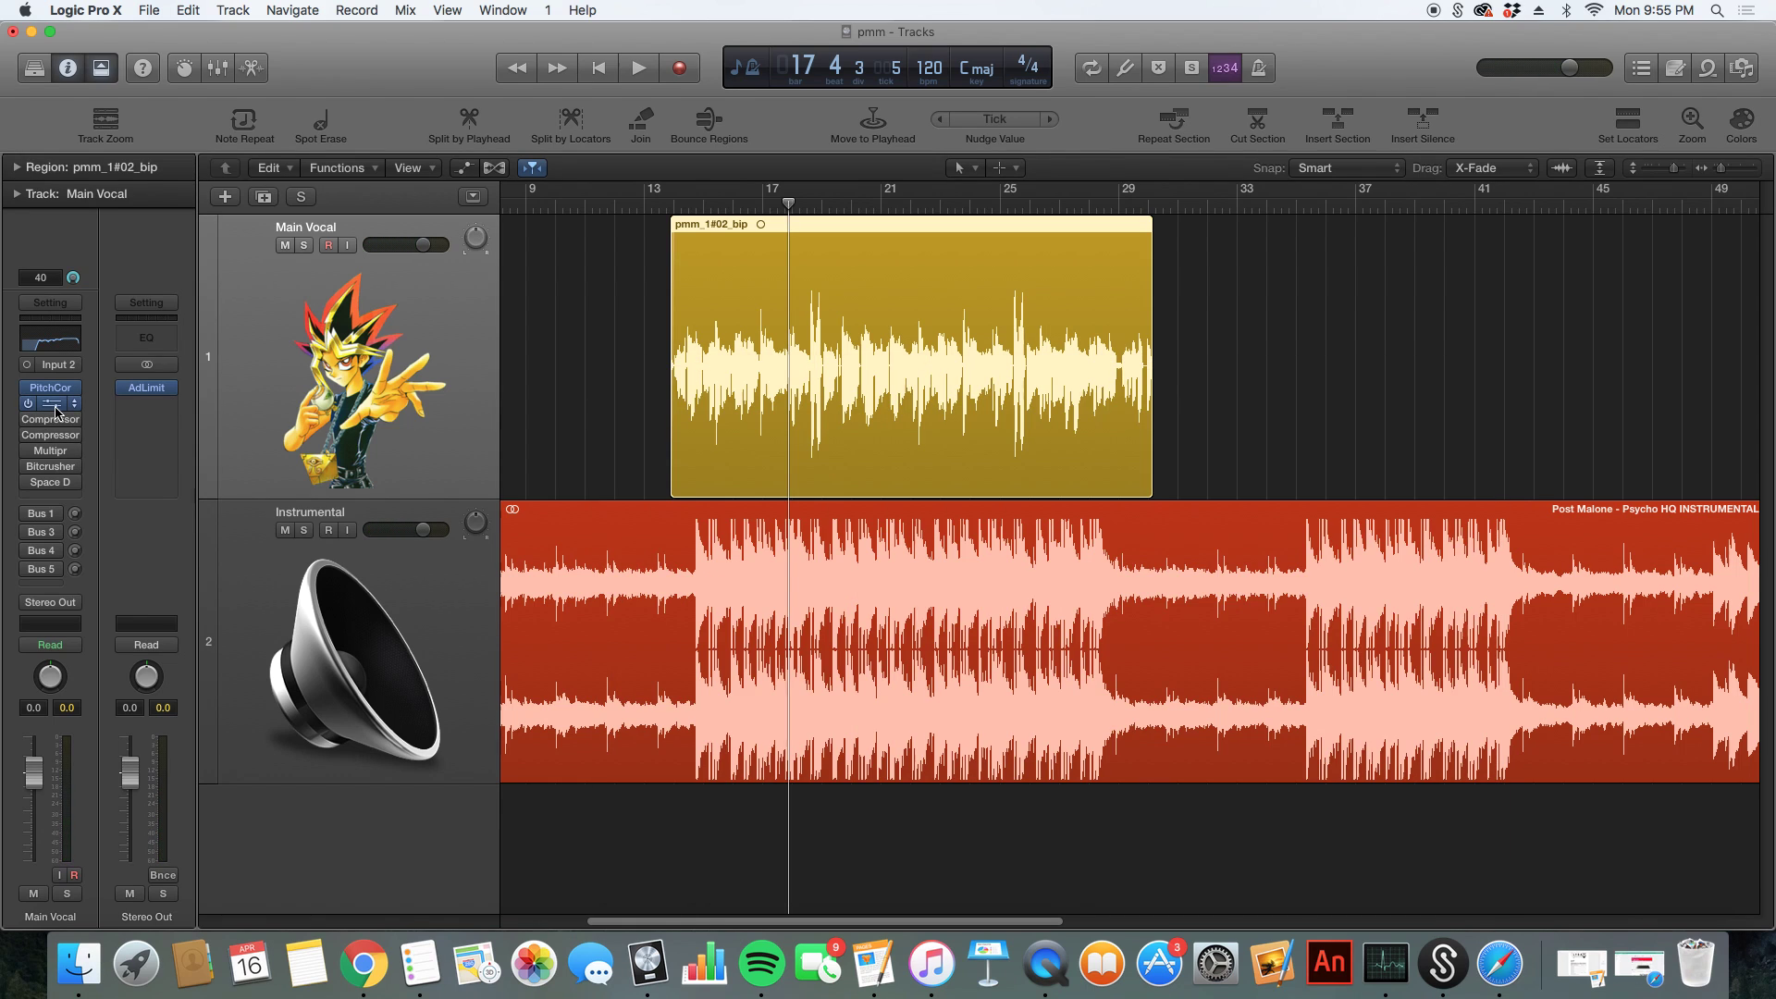
left_click(55, 413)
left_click_drag(892, 127, 1297, 219)
left_click(78, 404)
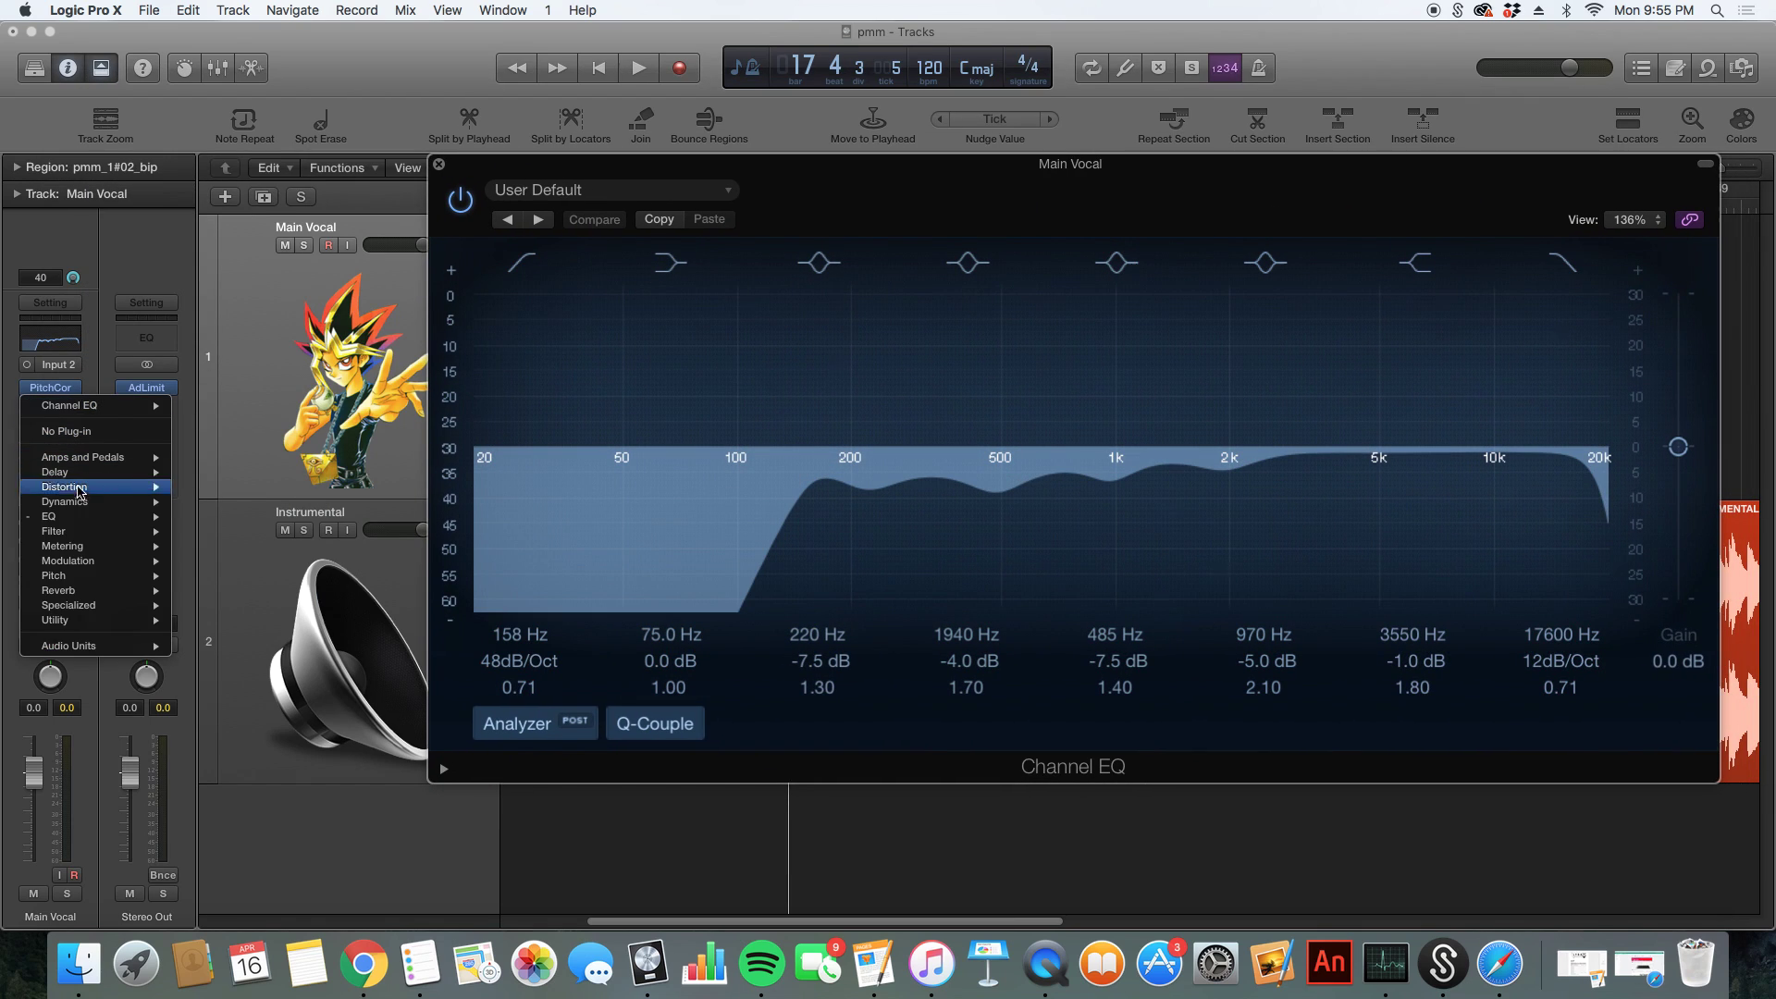
mouse_move(83, 516)
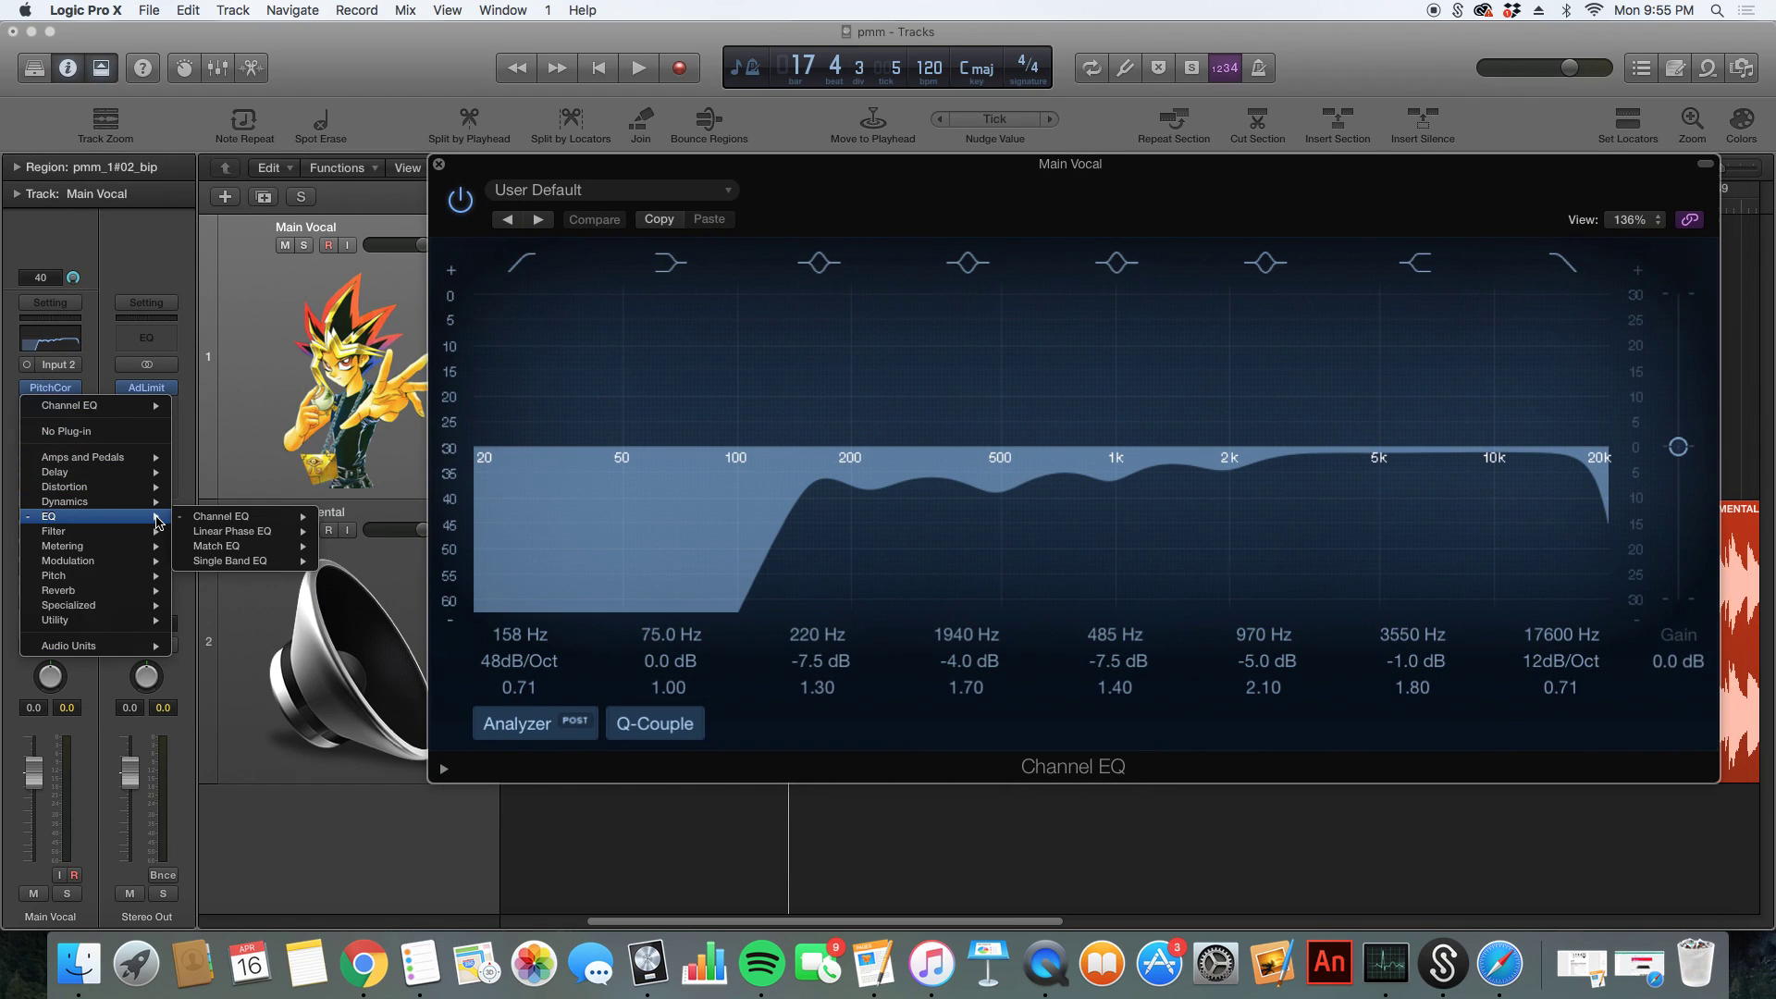
left_click(7, 523)
left_click_drag(1164, 184, 1036, 202)
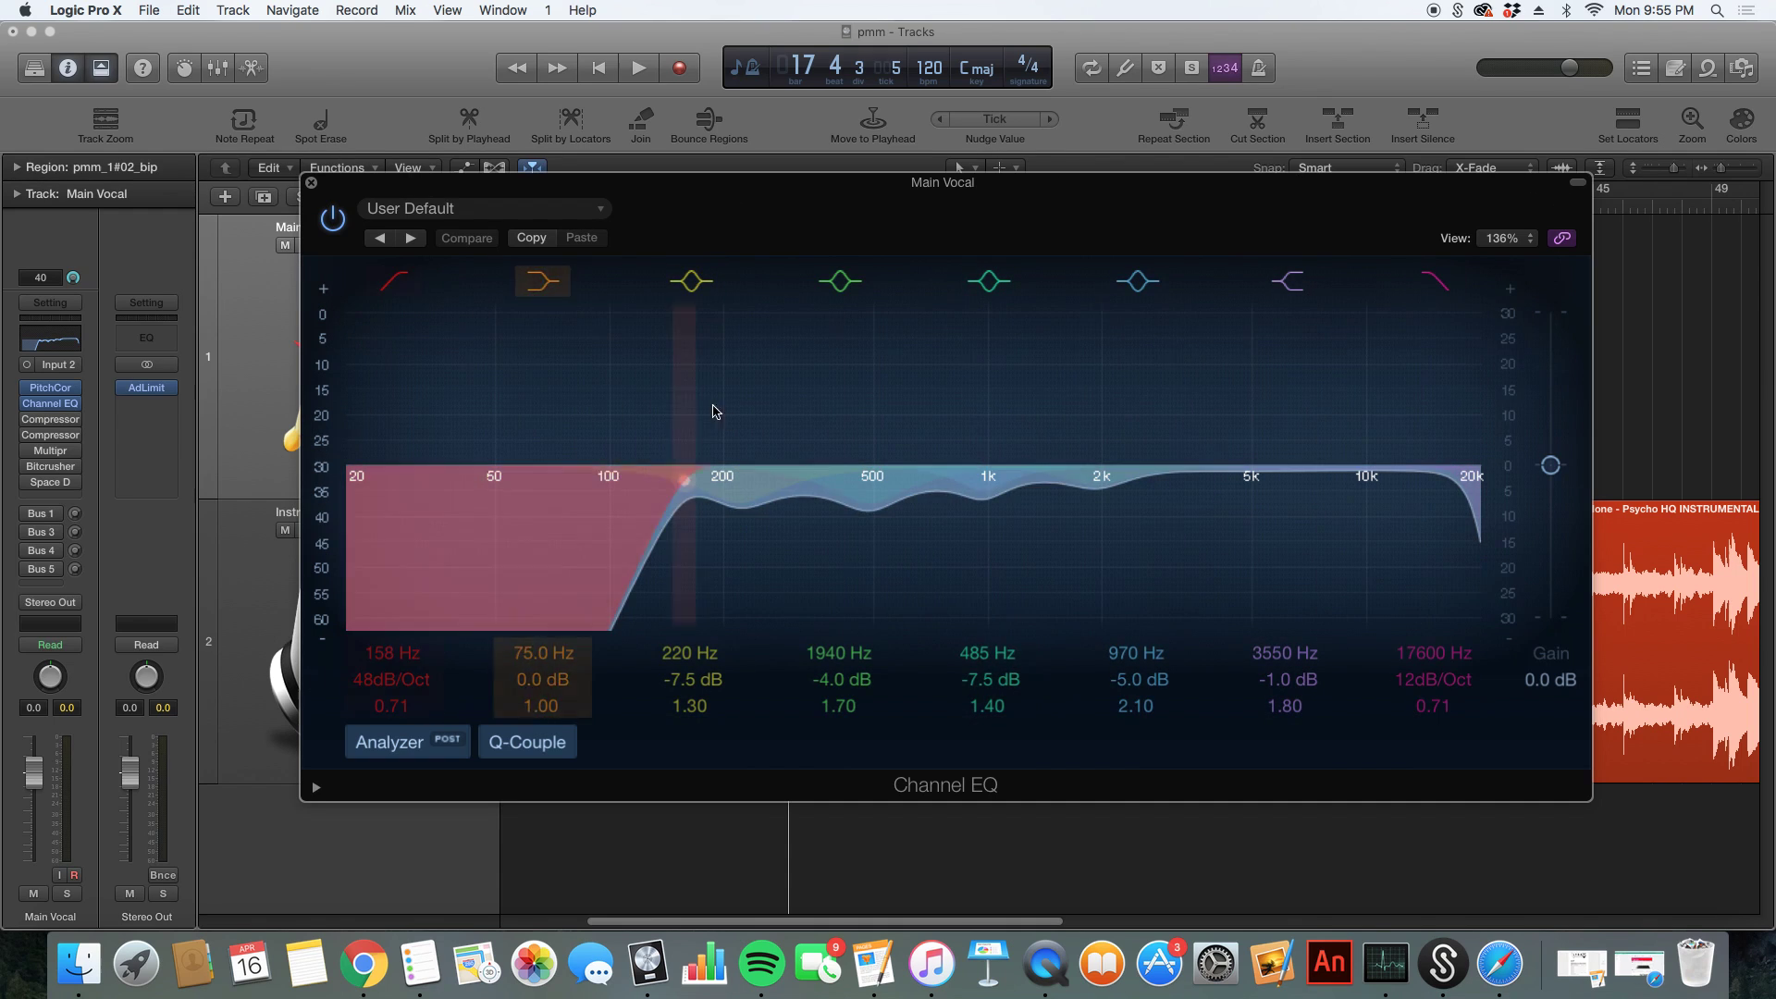
left_click_drag(1068, 255, 1132, 241)
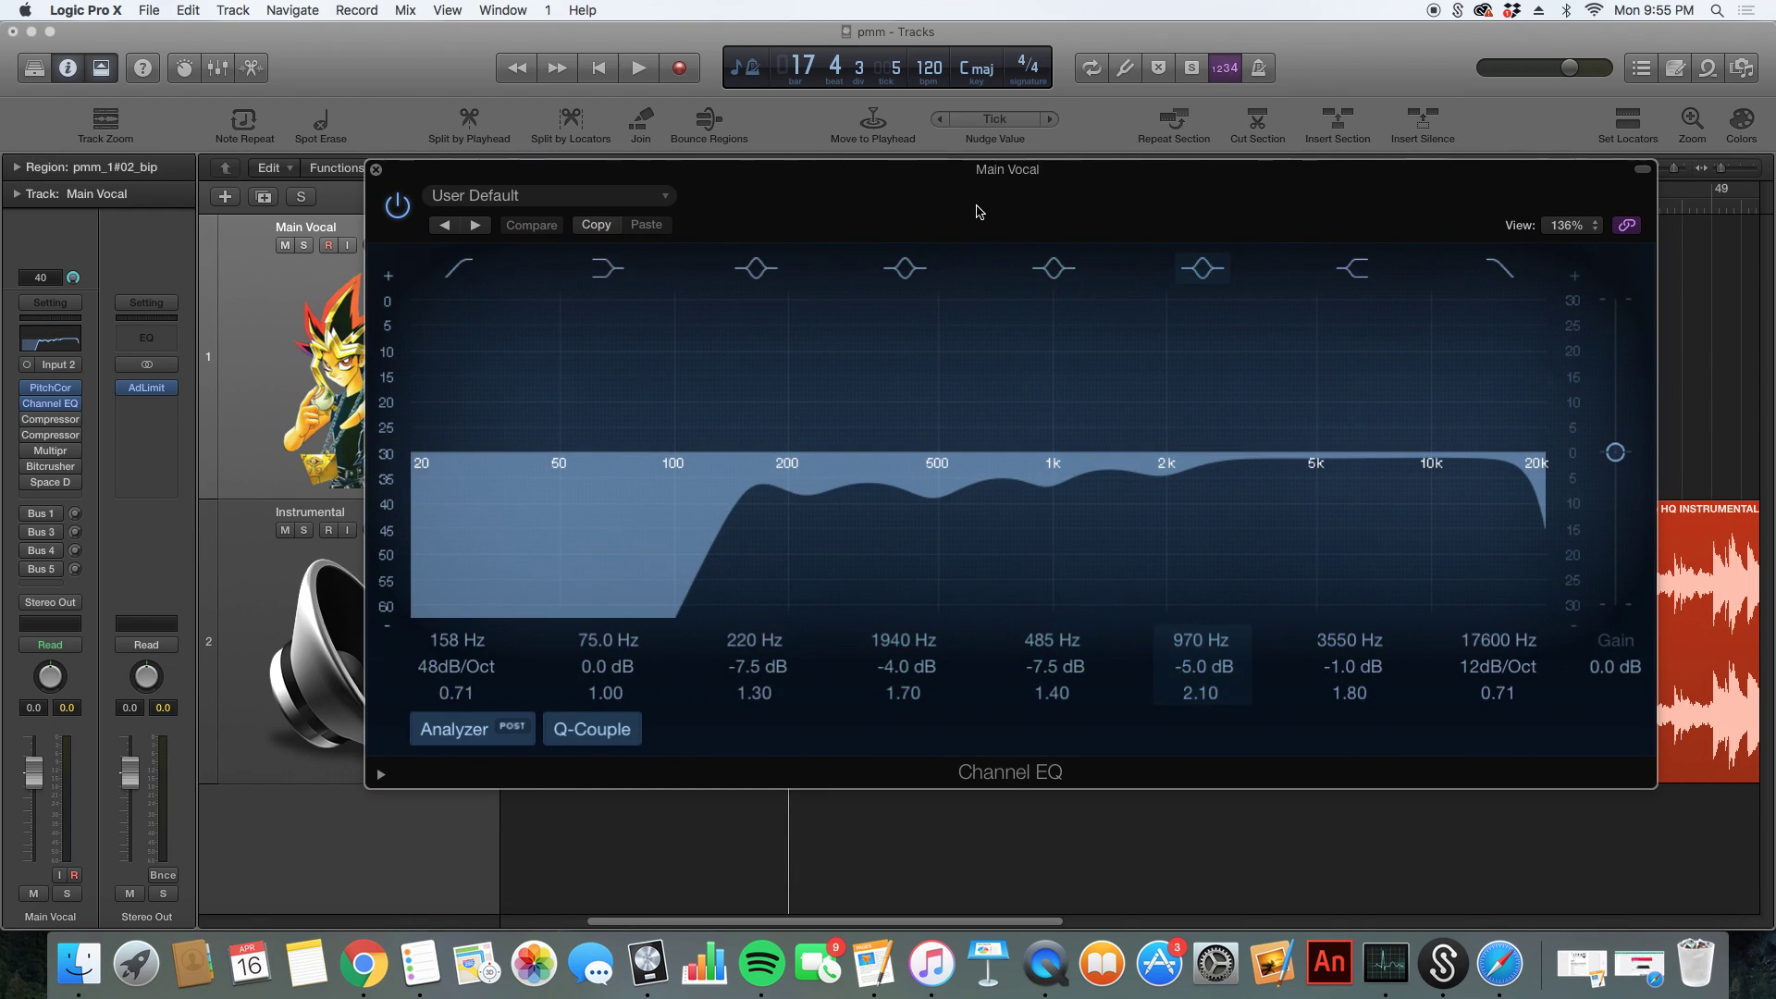
- Play the song from bar 14 while examining the vocal's spectrum in the Channel EQ analyzer, and stop playback
left_click_drag(961, 203, 1027, 381)
left_click(666, 203)
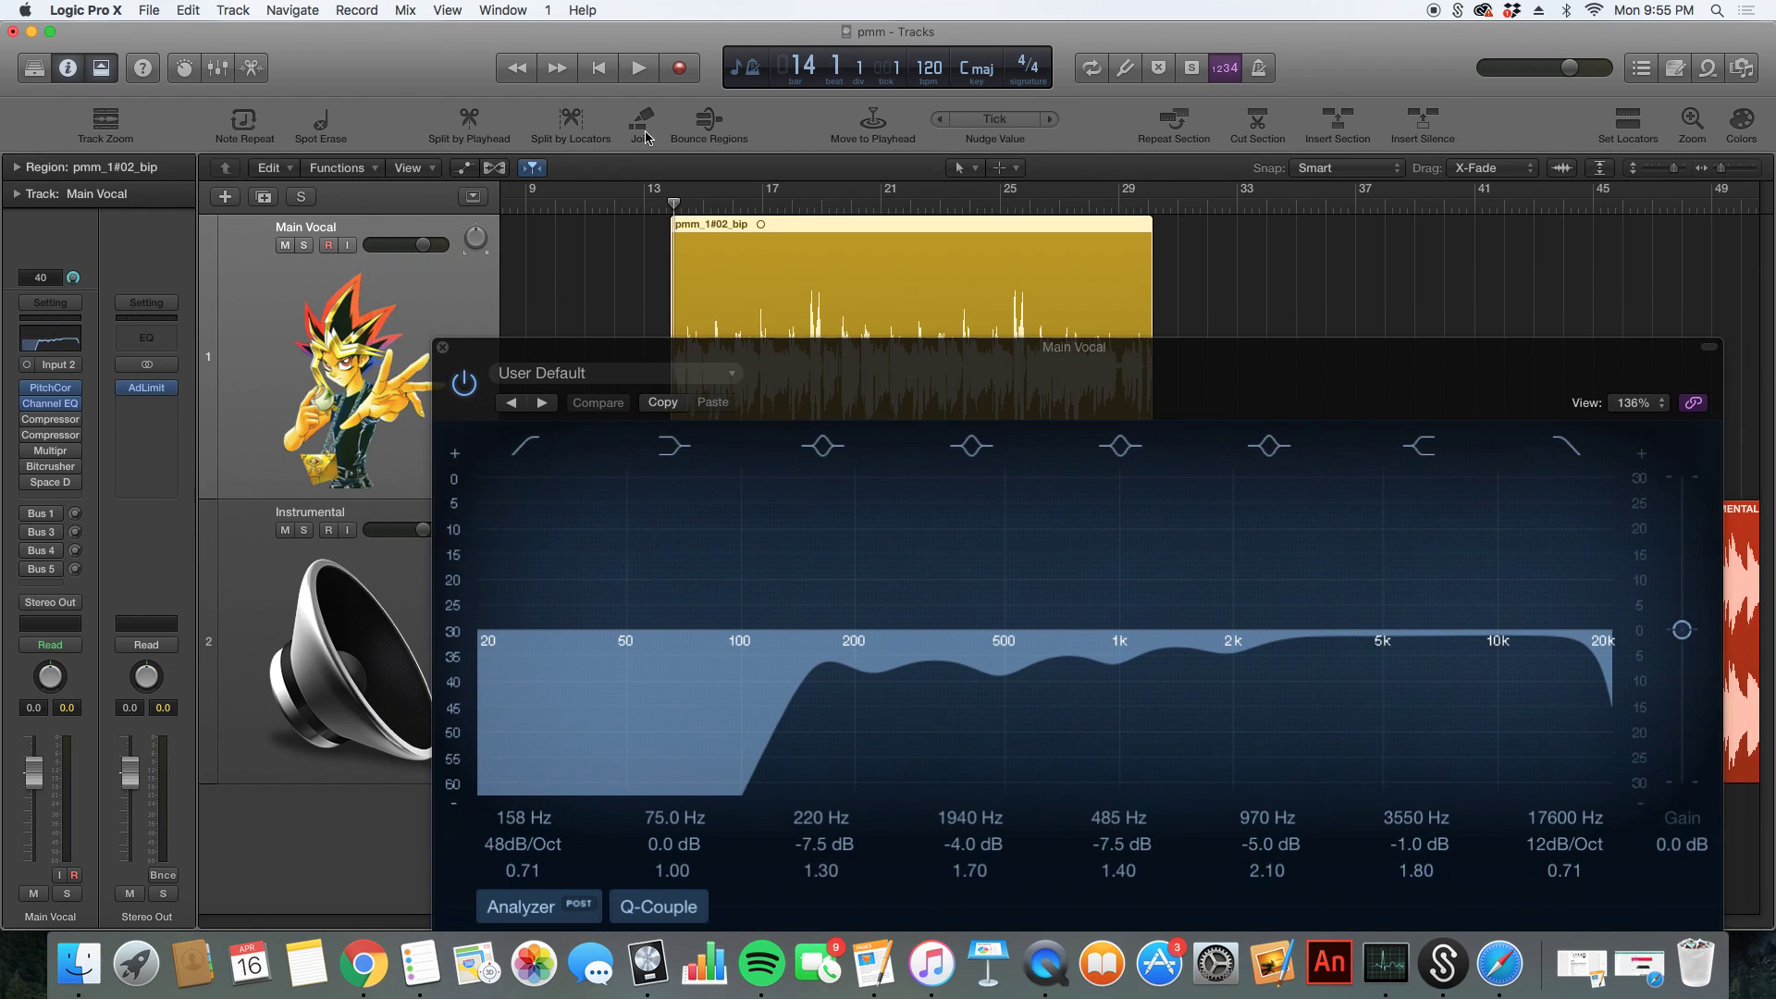
left_click(638, 67)
left_click_drag(914, 398, 805, 222)
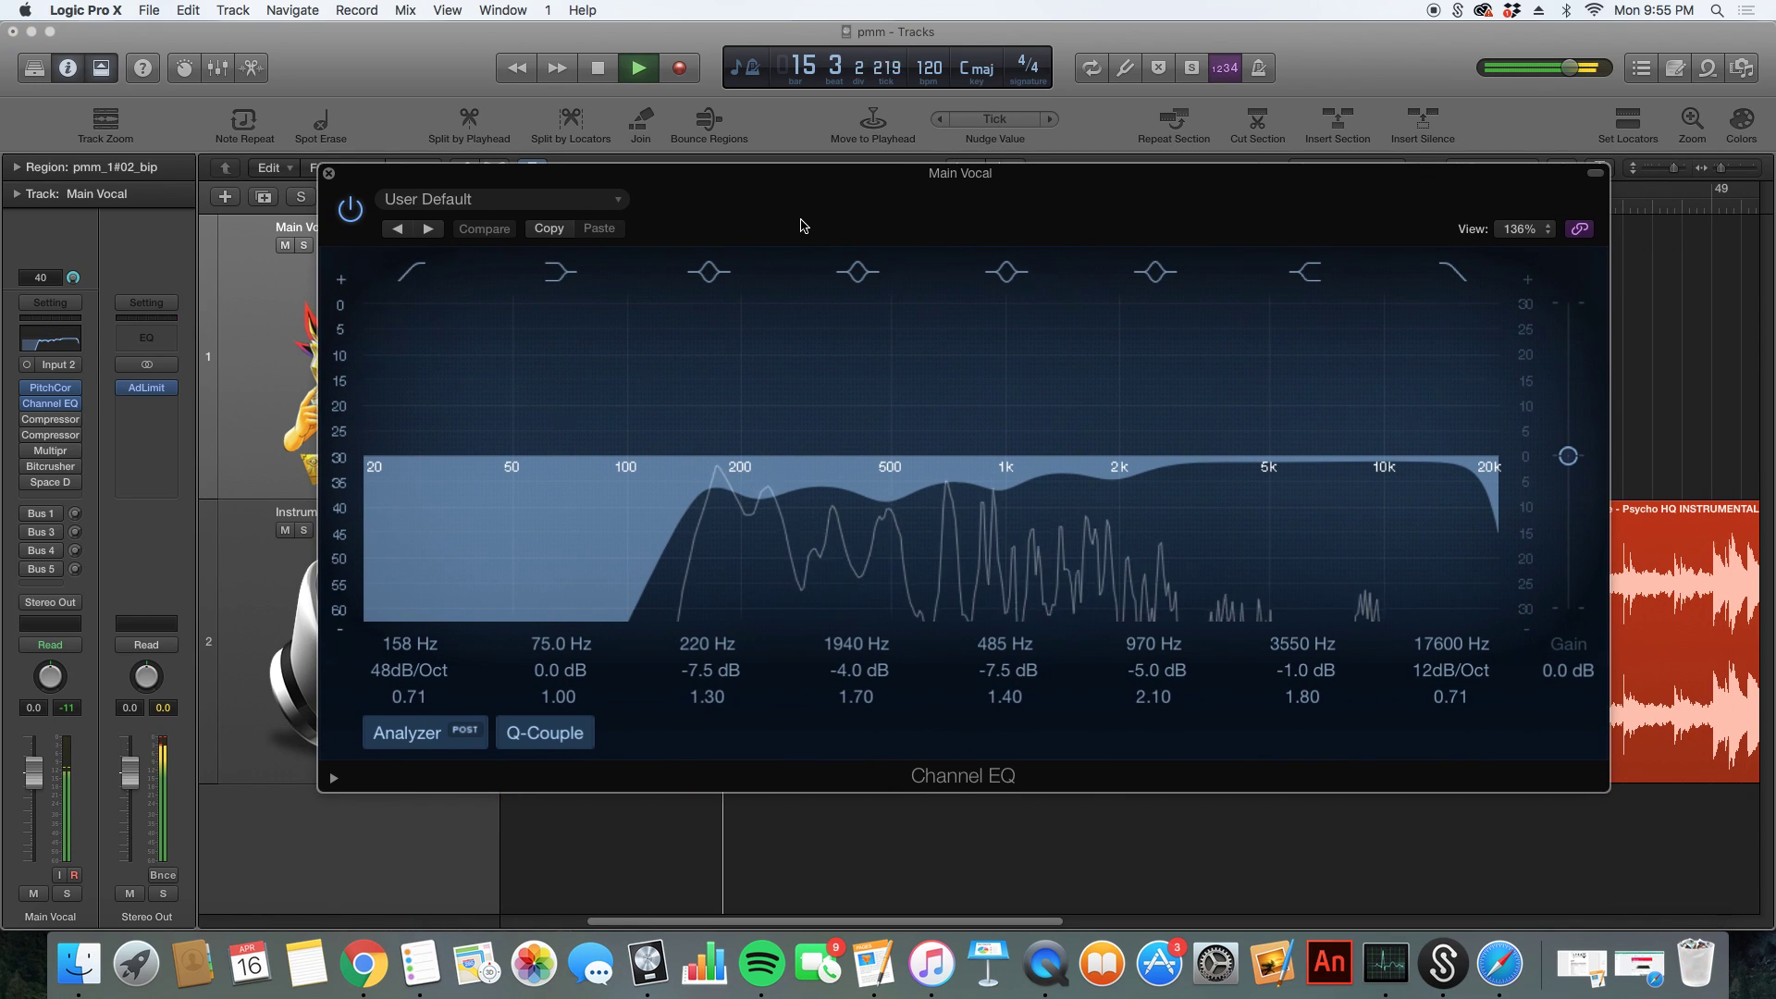
left_click_drag(803, 226, 827, 328)
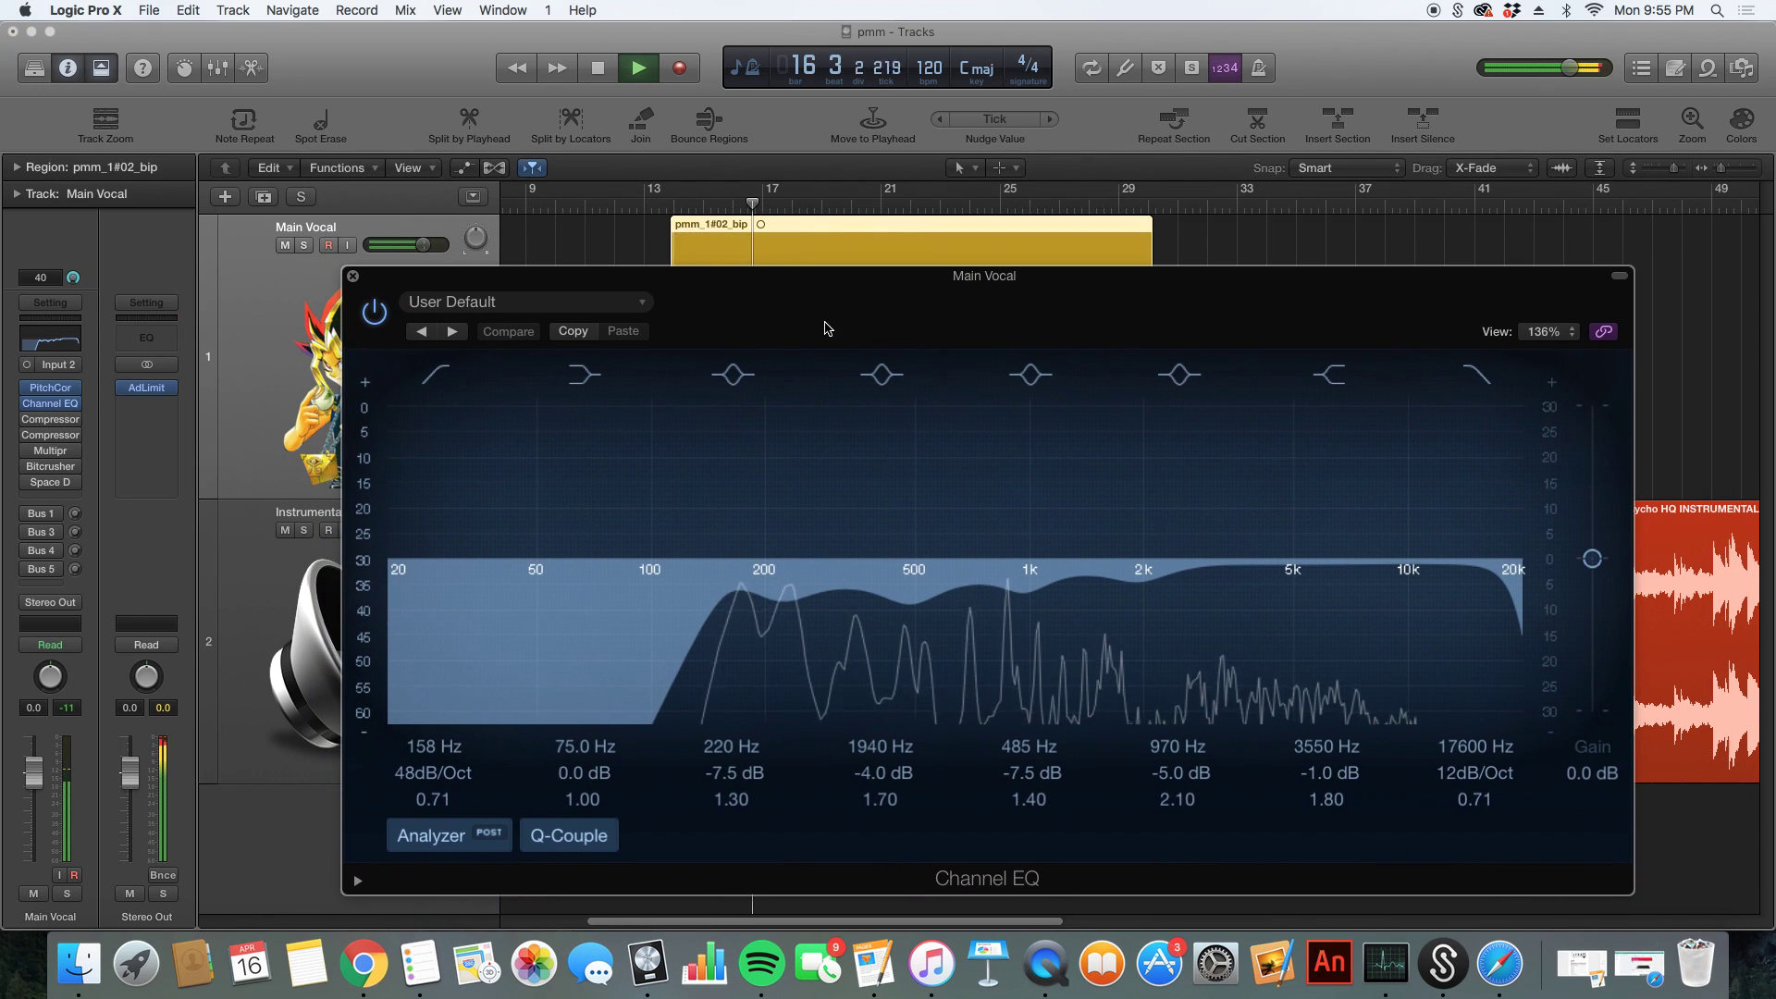
key("space")
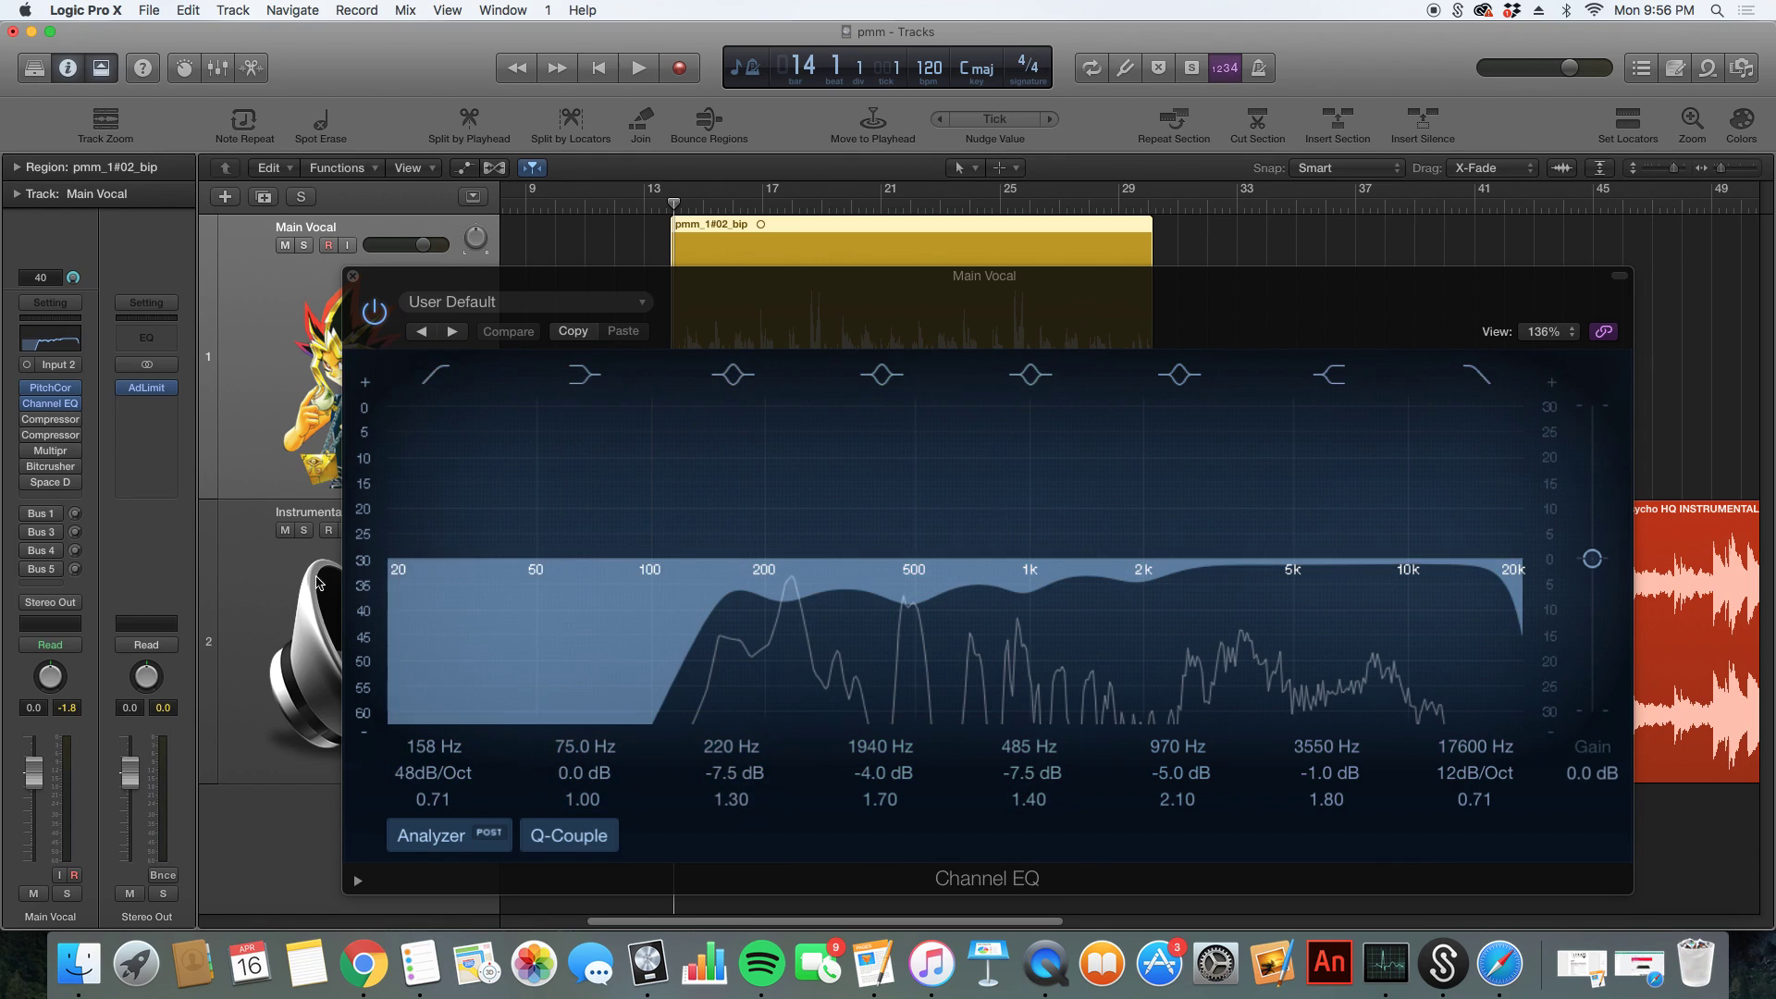
- Mute the Instrumental track and, while playing the vocal alone, set Channel EQ cuts of -8.5 dB at 215 Hz and -6.5 dB at 485 Hz
left_click(285, 531)
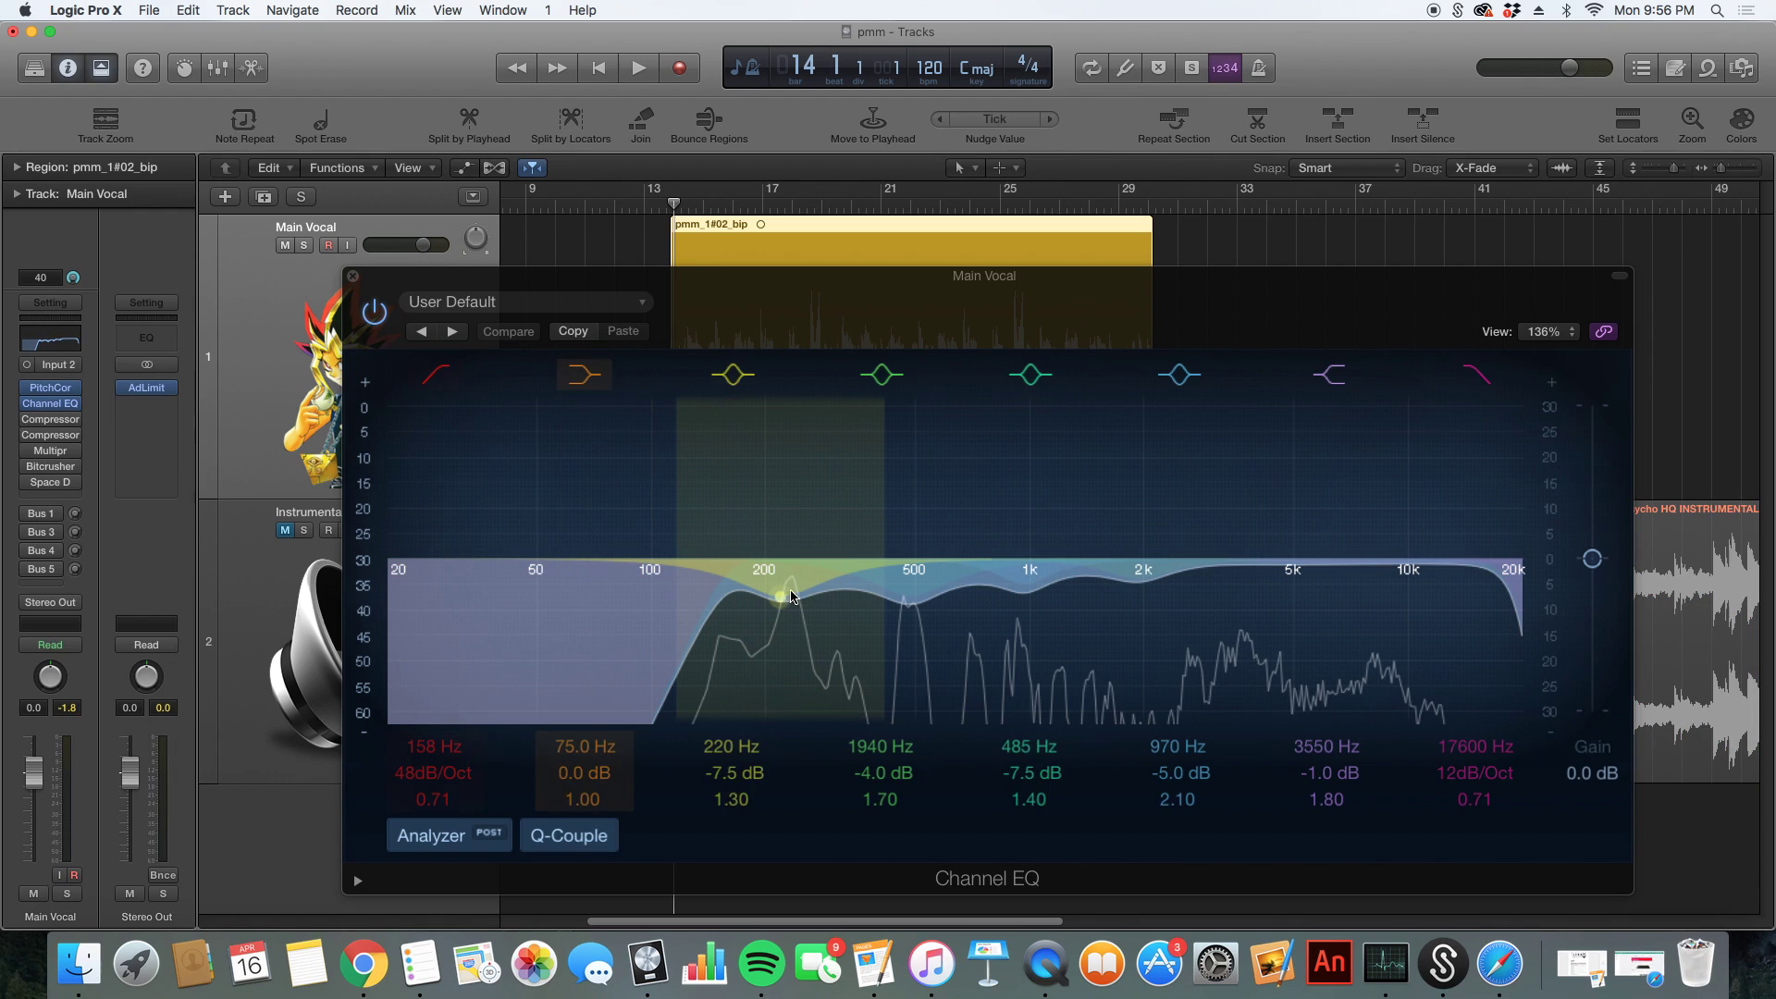
key("space")
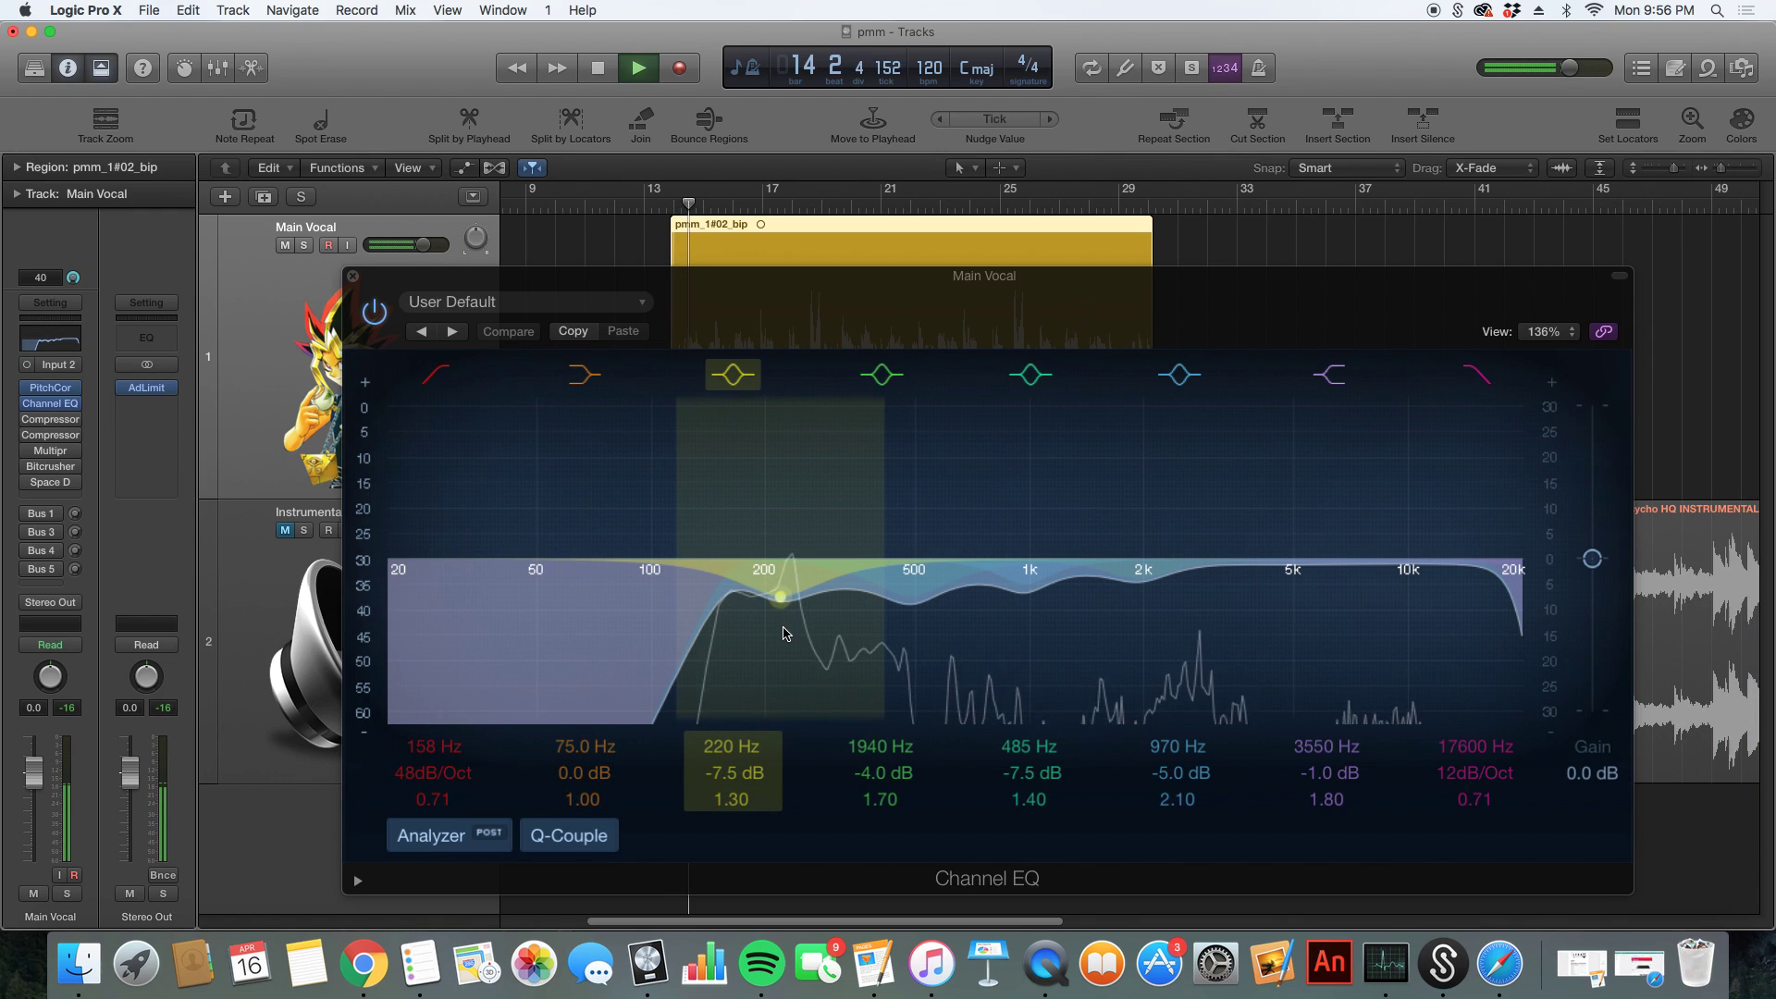
mouse_move(785, 630)
left_mouse_down()
mouse_move(785, 502)
mouse_move(780, 640)
left_mouse_up()
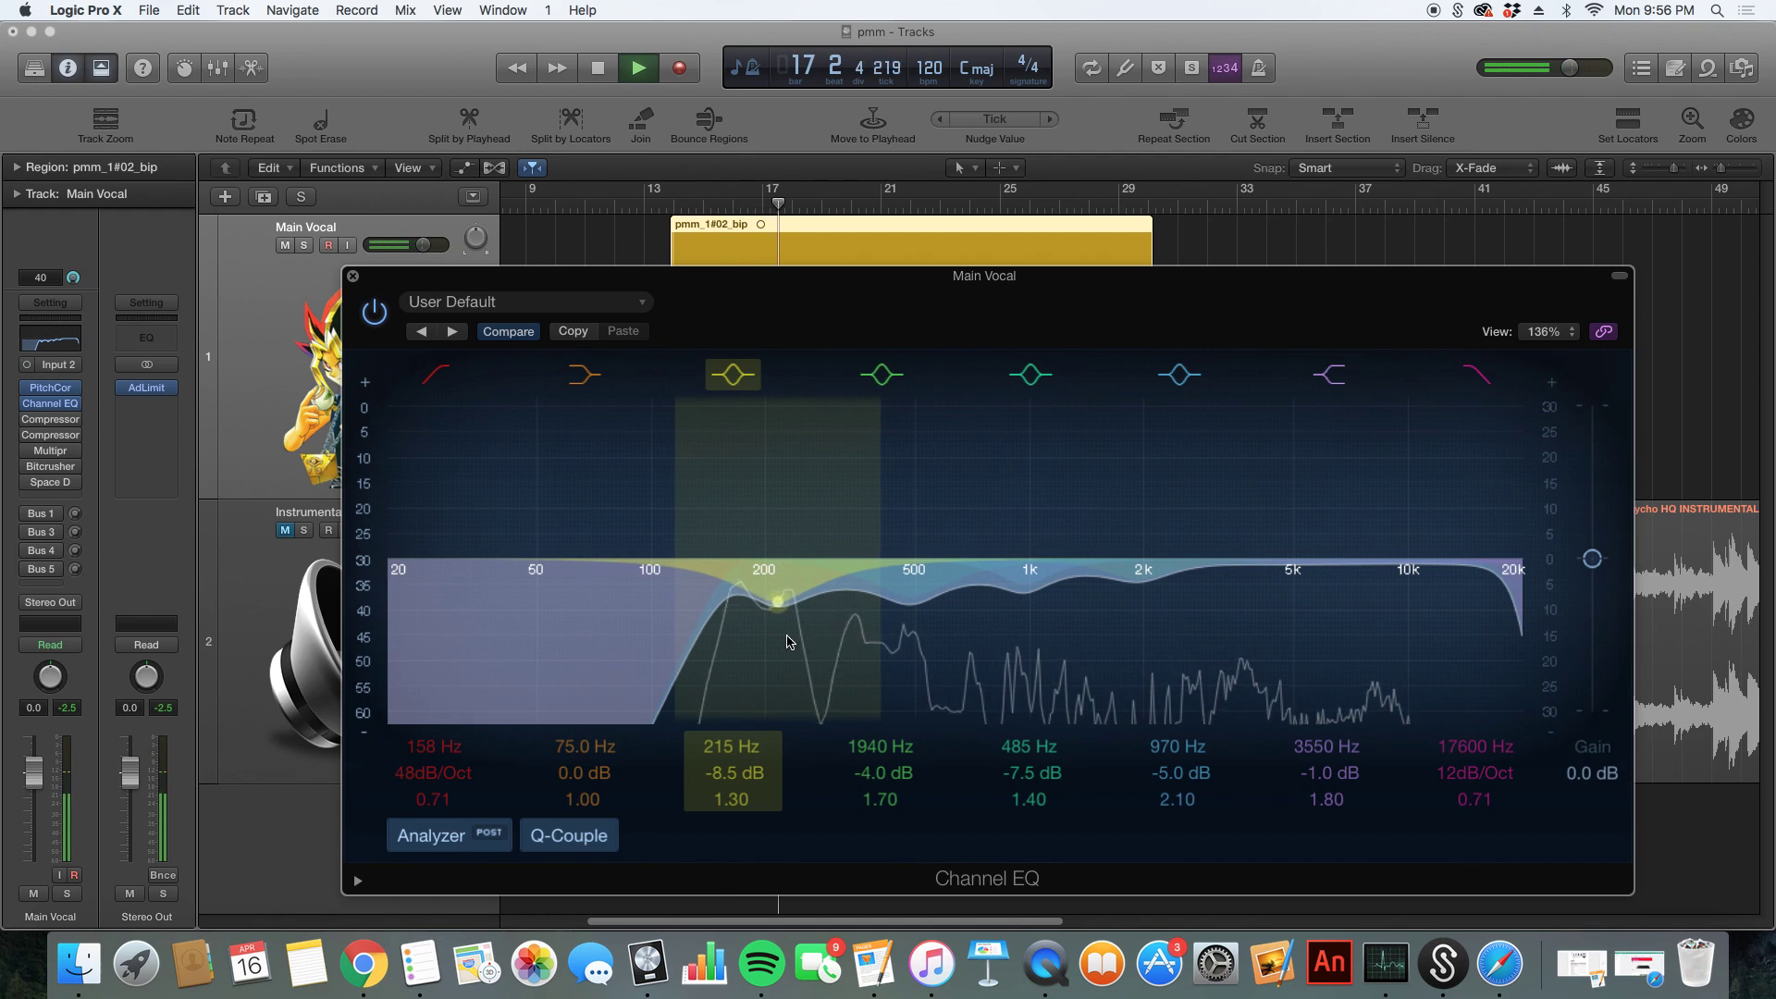
mouse_move(914, 648)
left_mouse_down()
mouse_move(913, 507)
mouse_move(914, 641)
left_mouse_up()
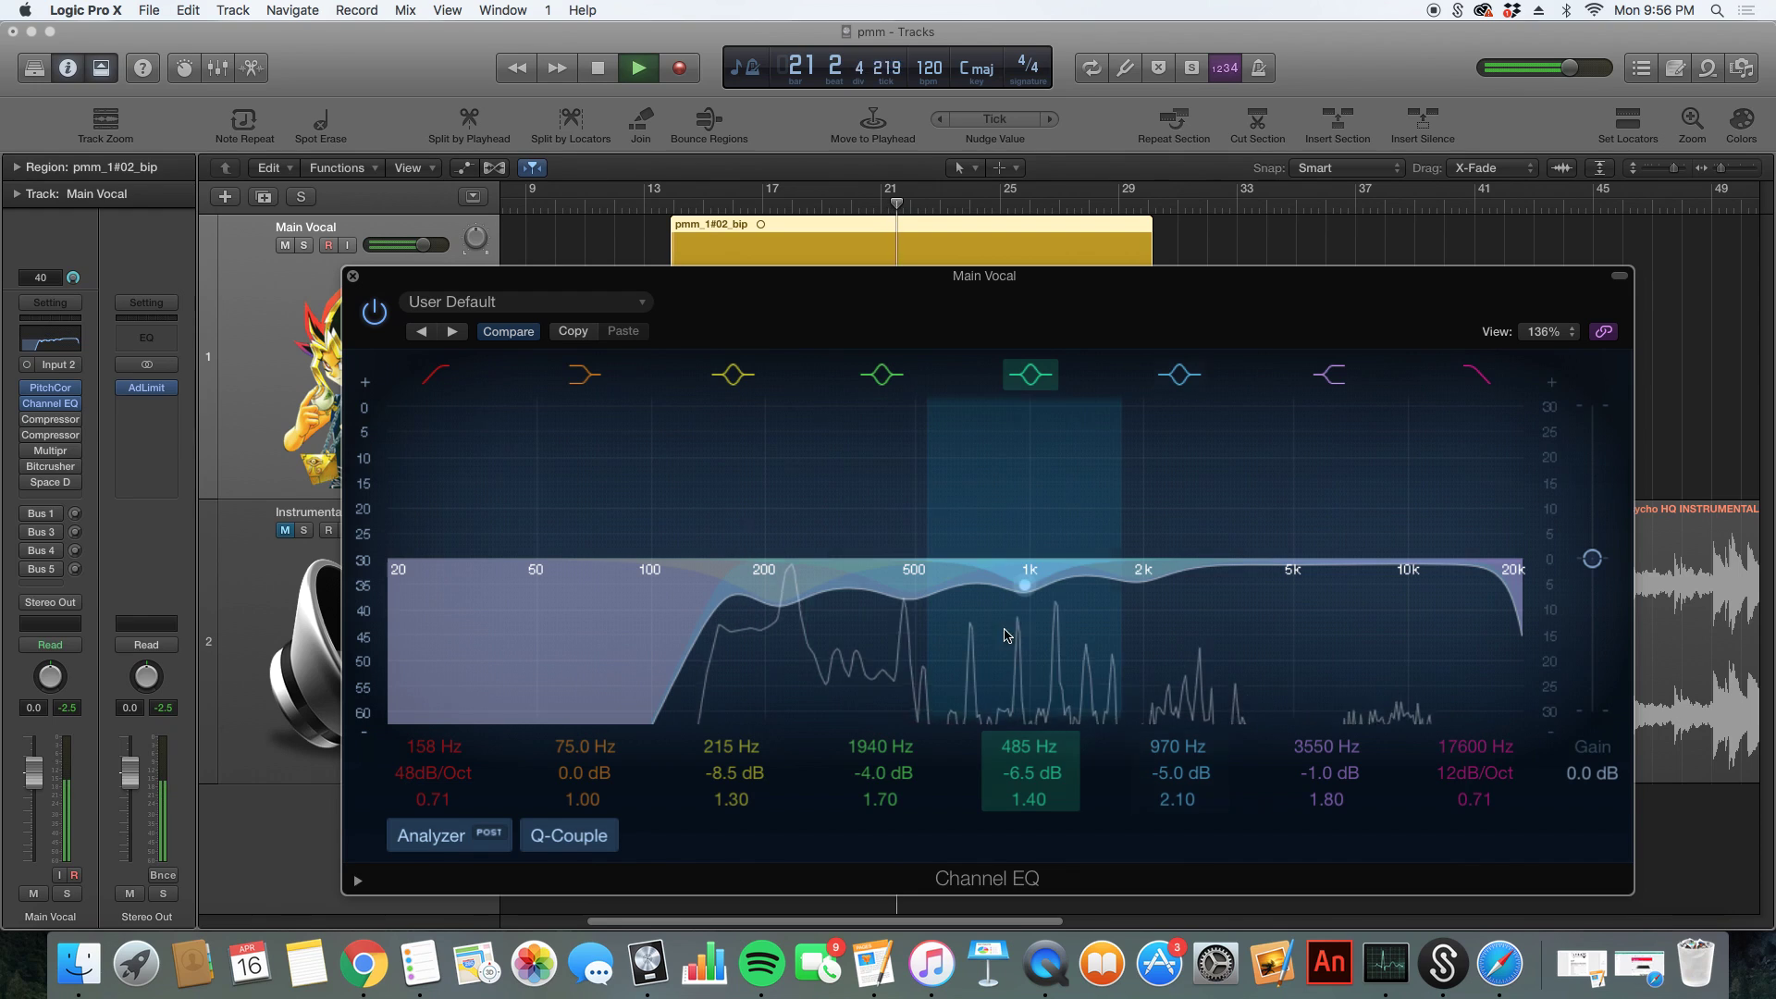
mouse_move(1024, 604)
left_mouse_down()
mouse_move(1018, 527)
mouse_move(1022, 636)
left_mouse_up()
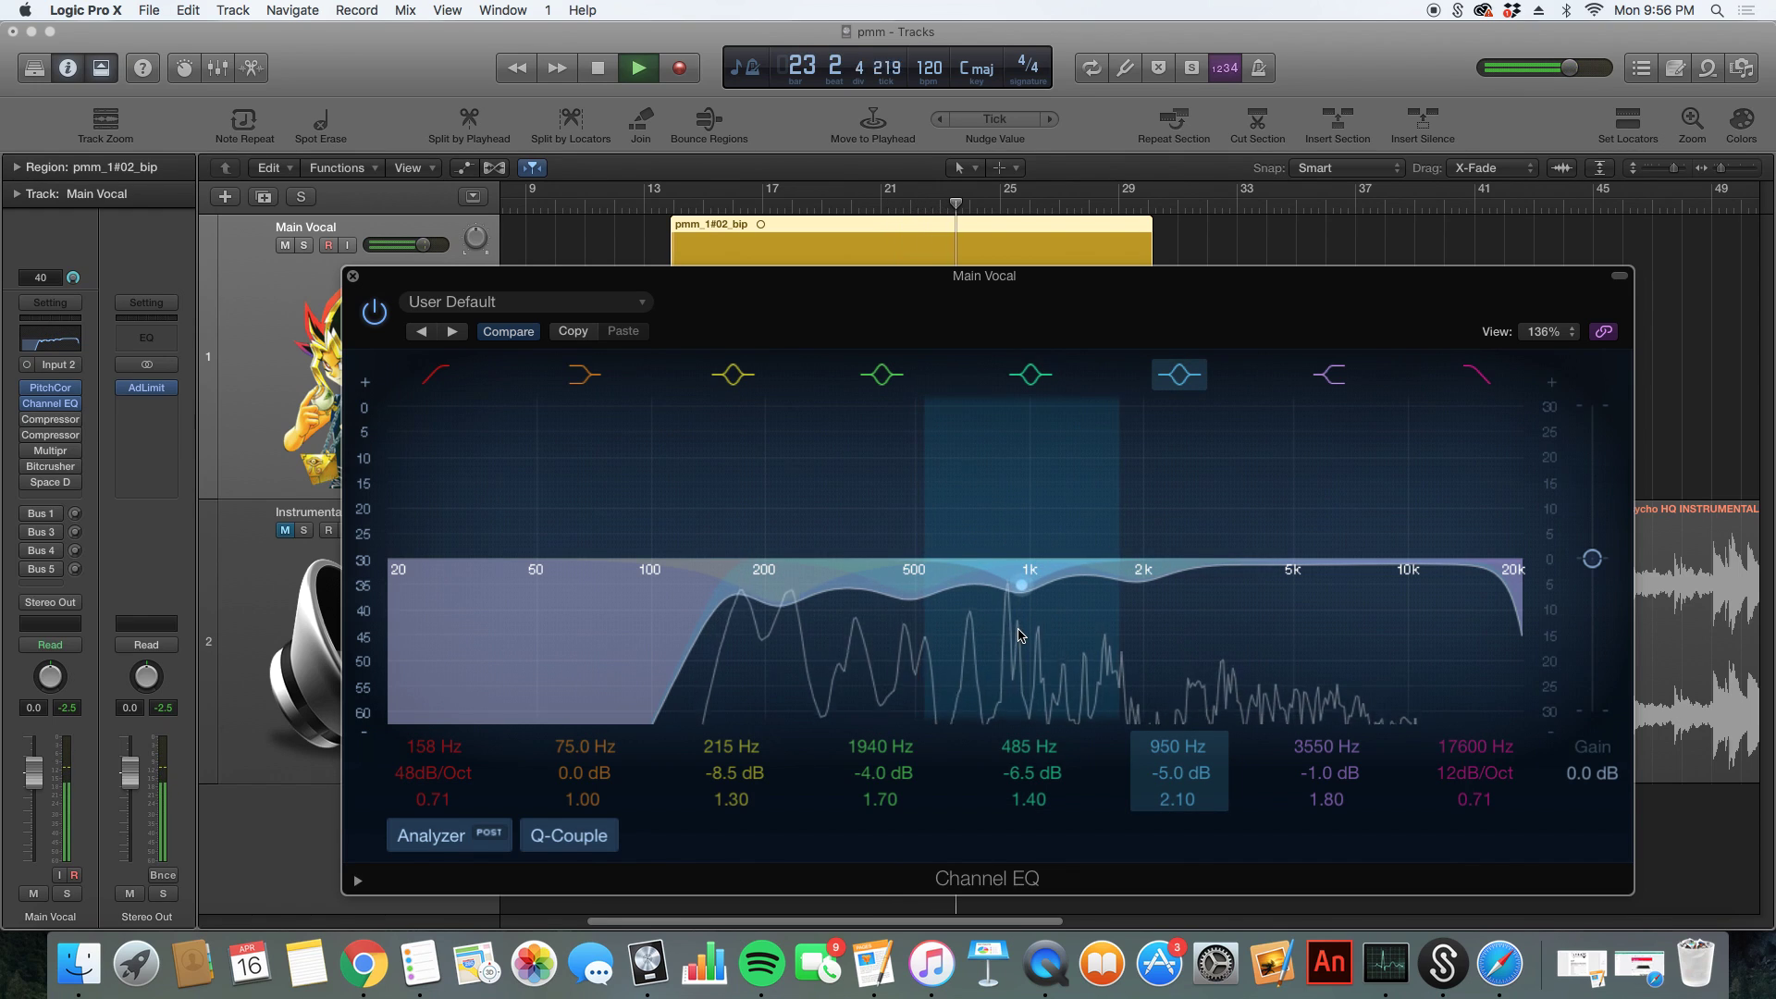
key("space")
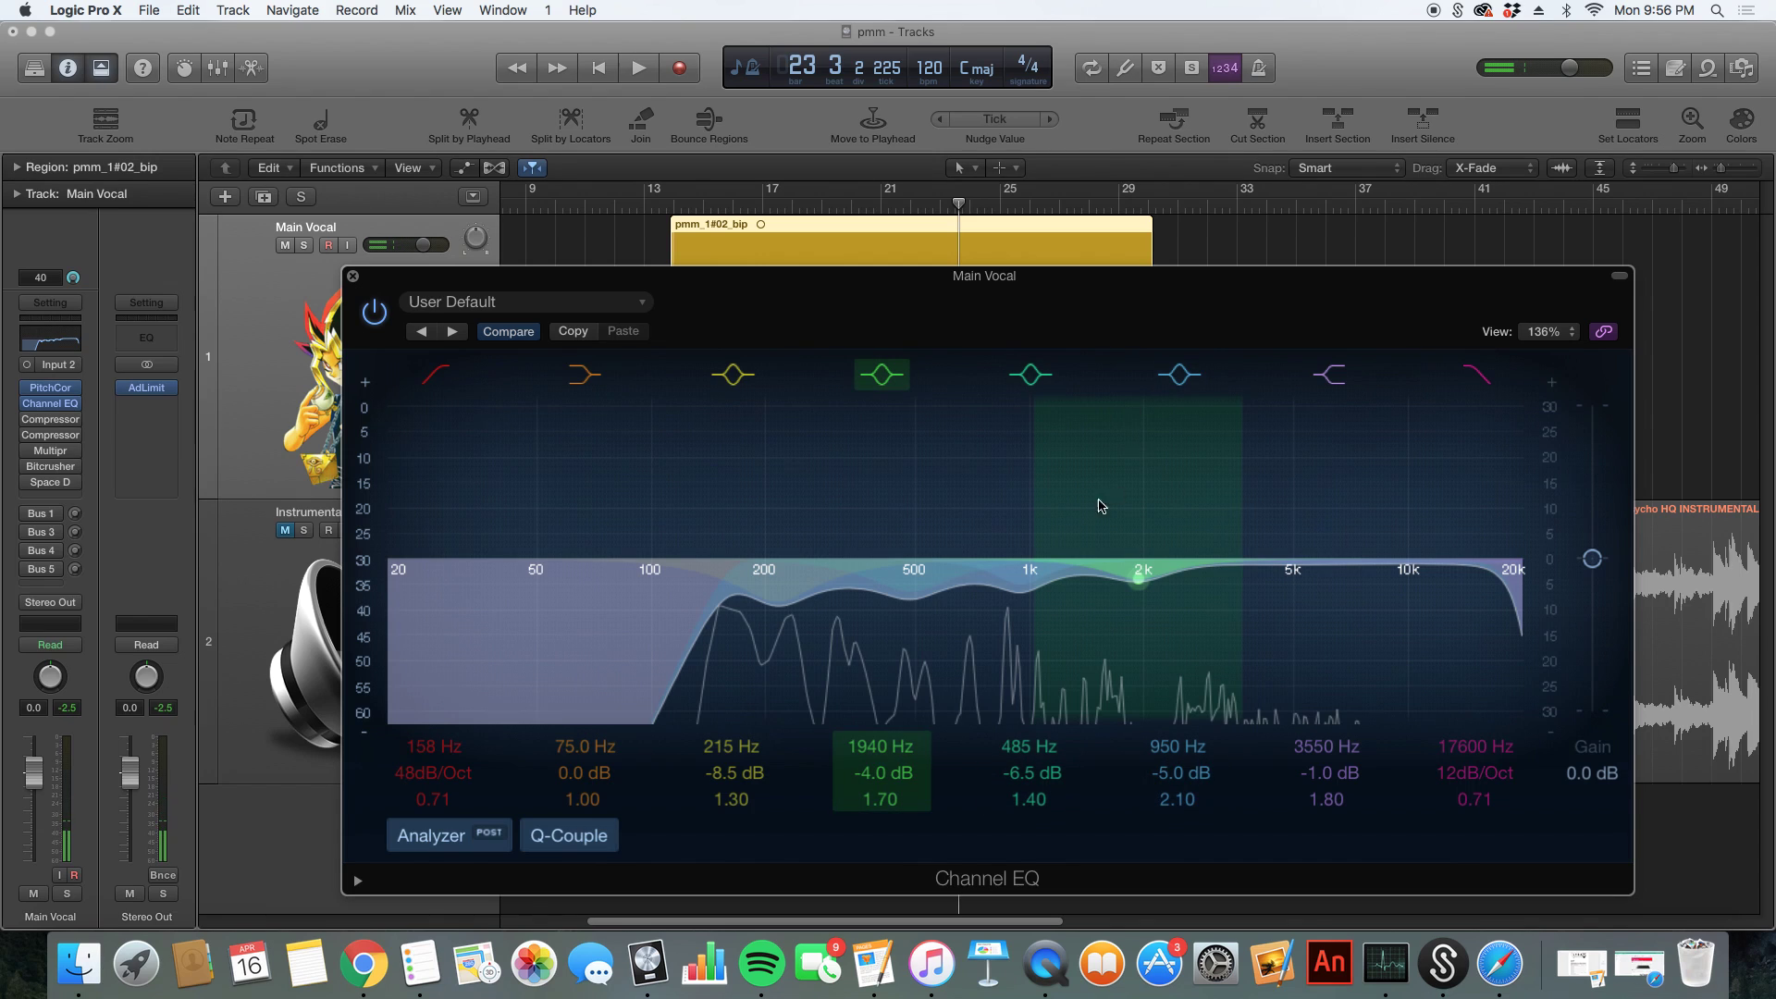
left_click_drag(1026, 572, 1031, 571)
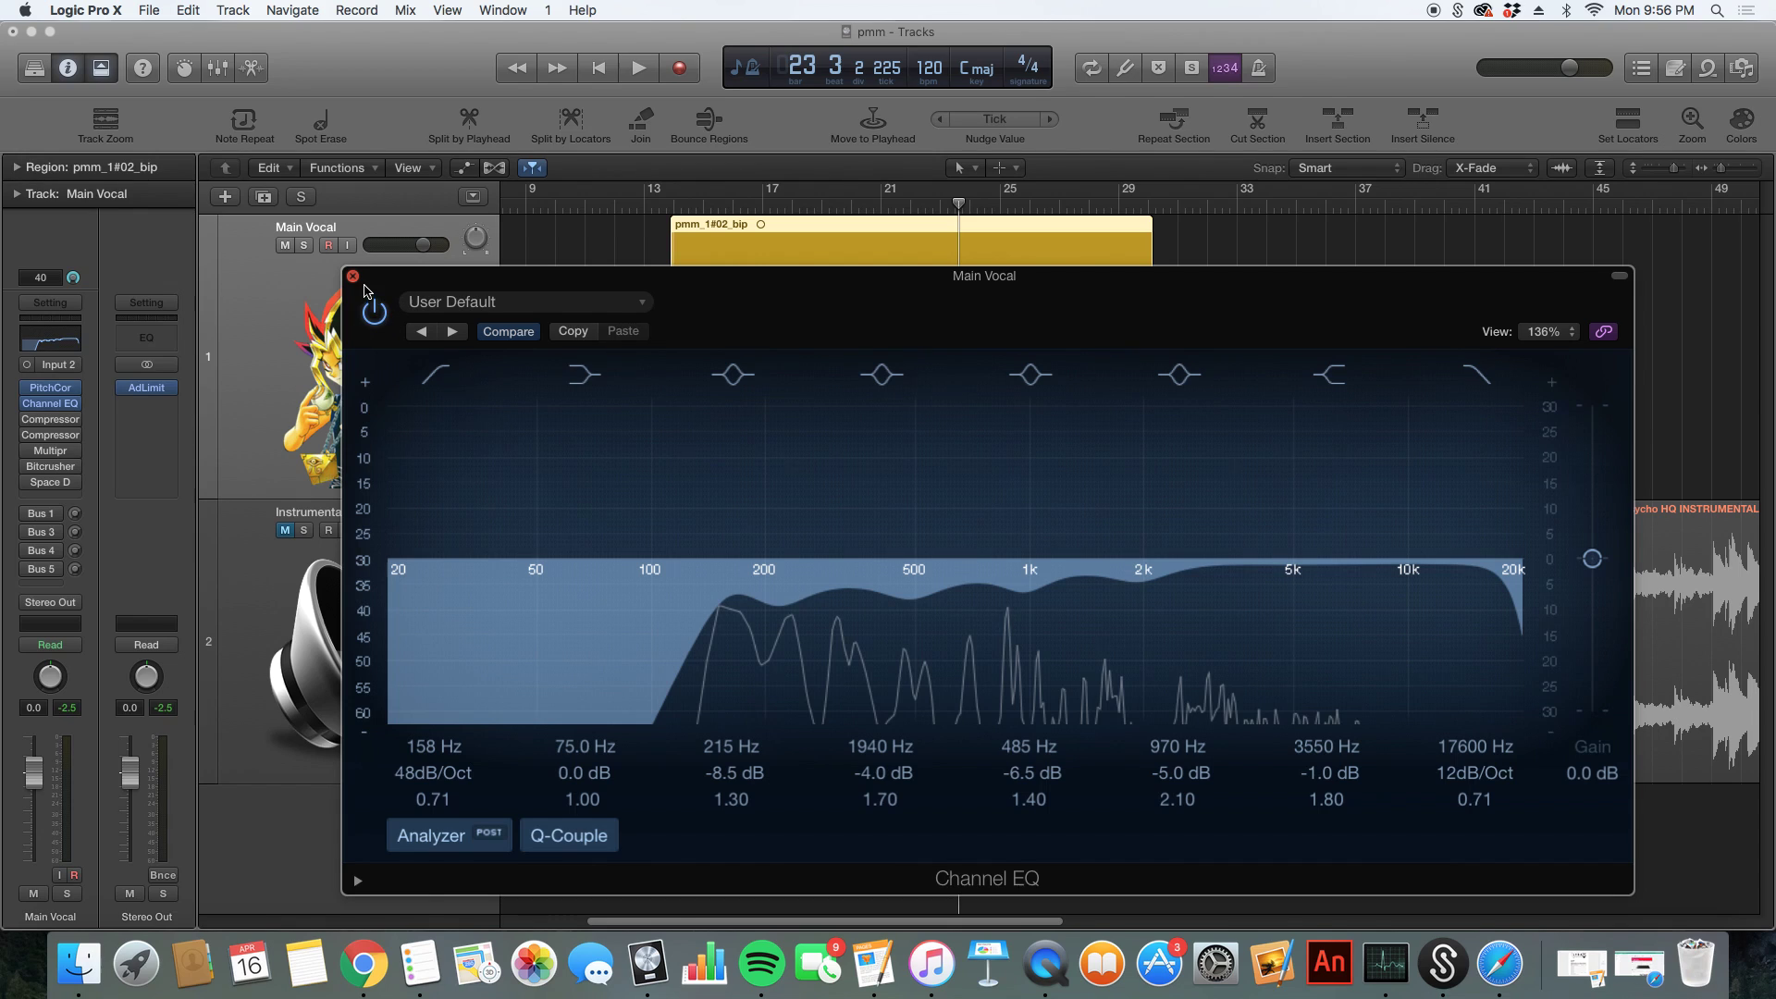
- Close Channel EQ, unmute the Instrumental track and play the mix from bar 13
left_click(353, 276)
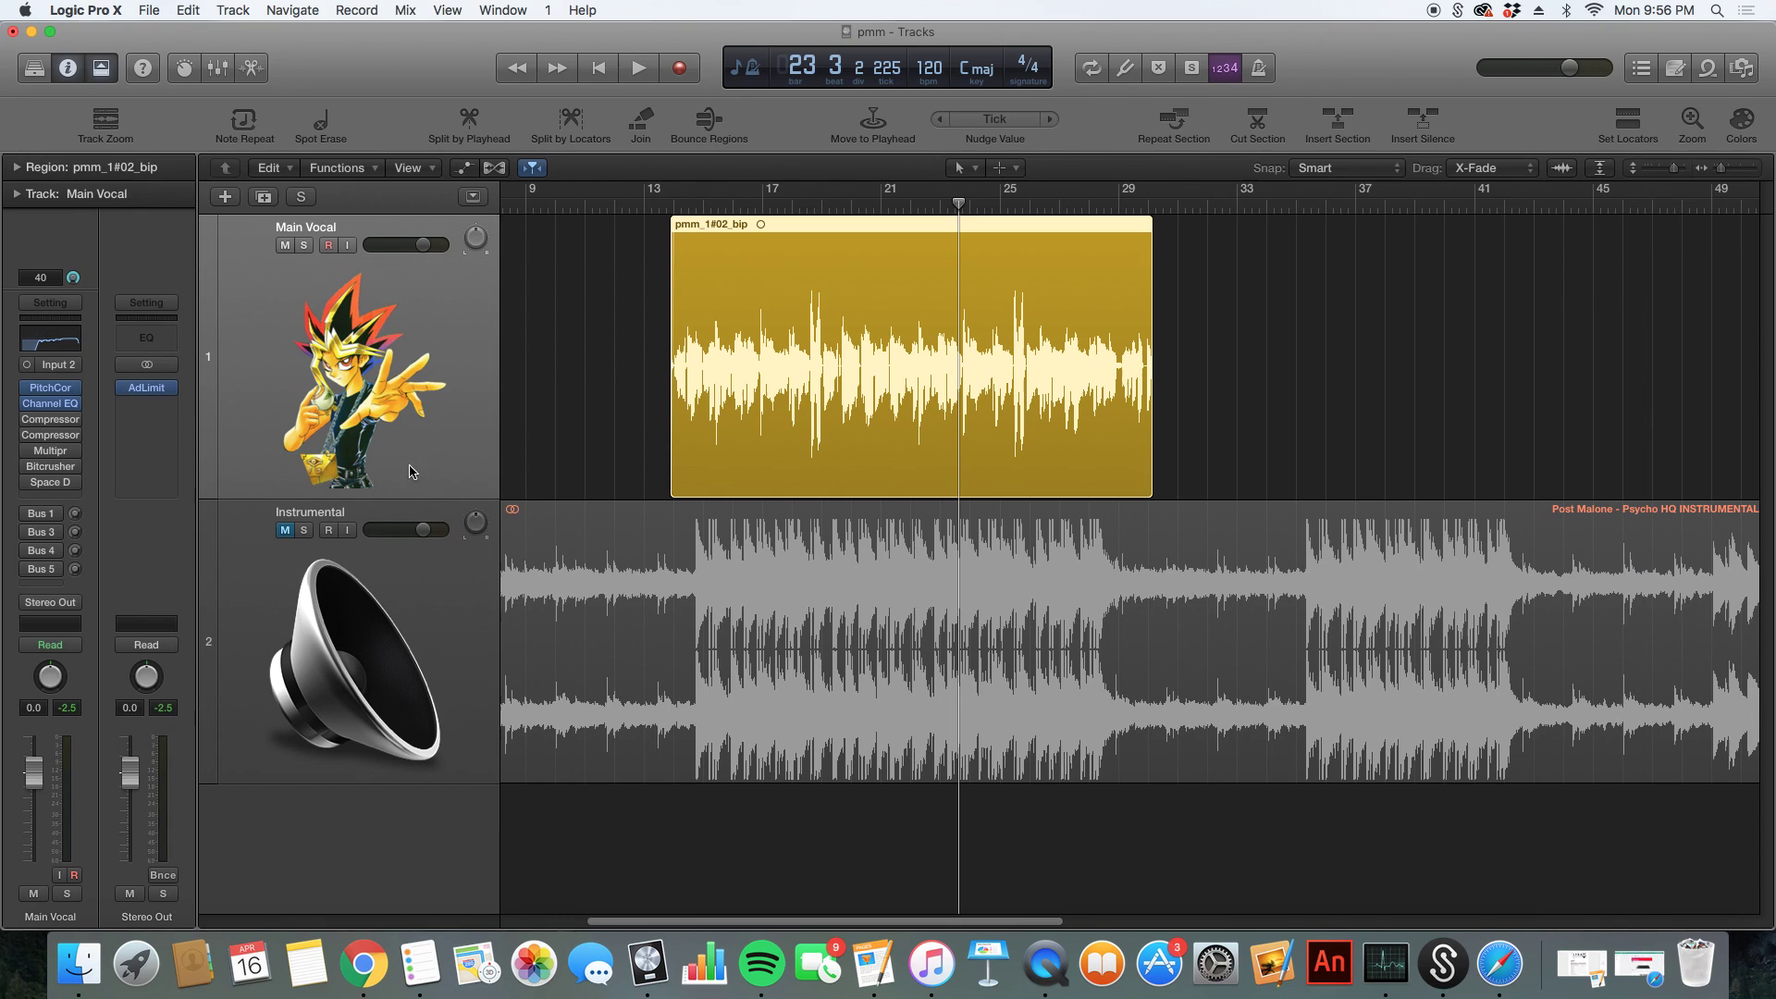
left_click(285, 531)
left_click(652, 204)
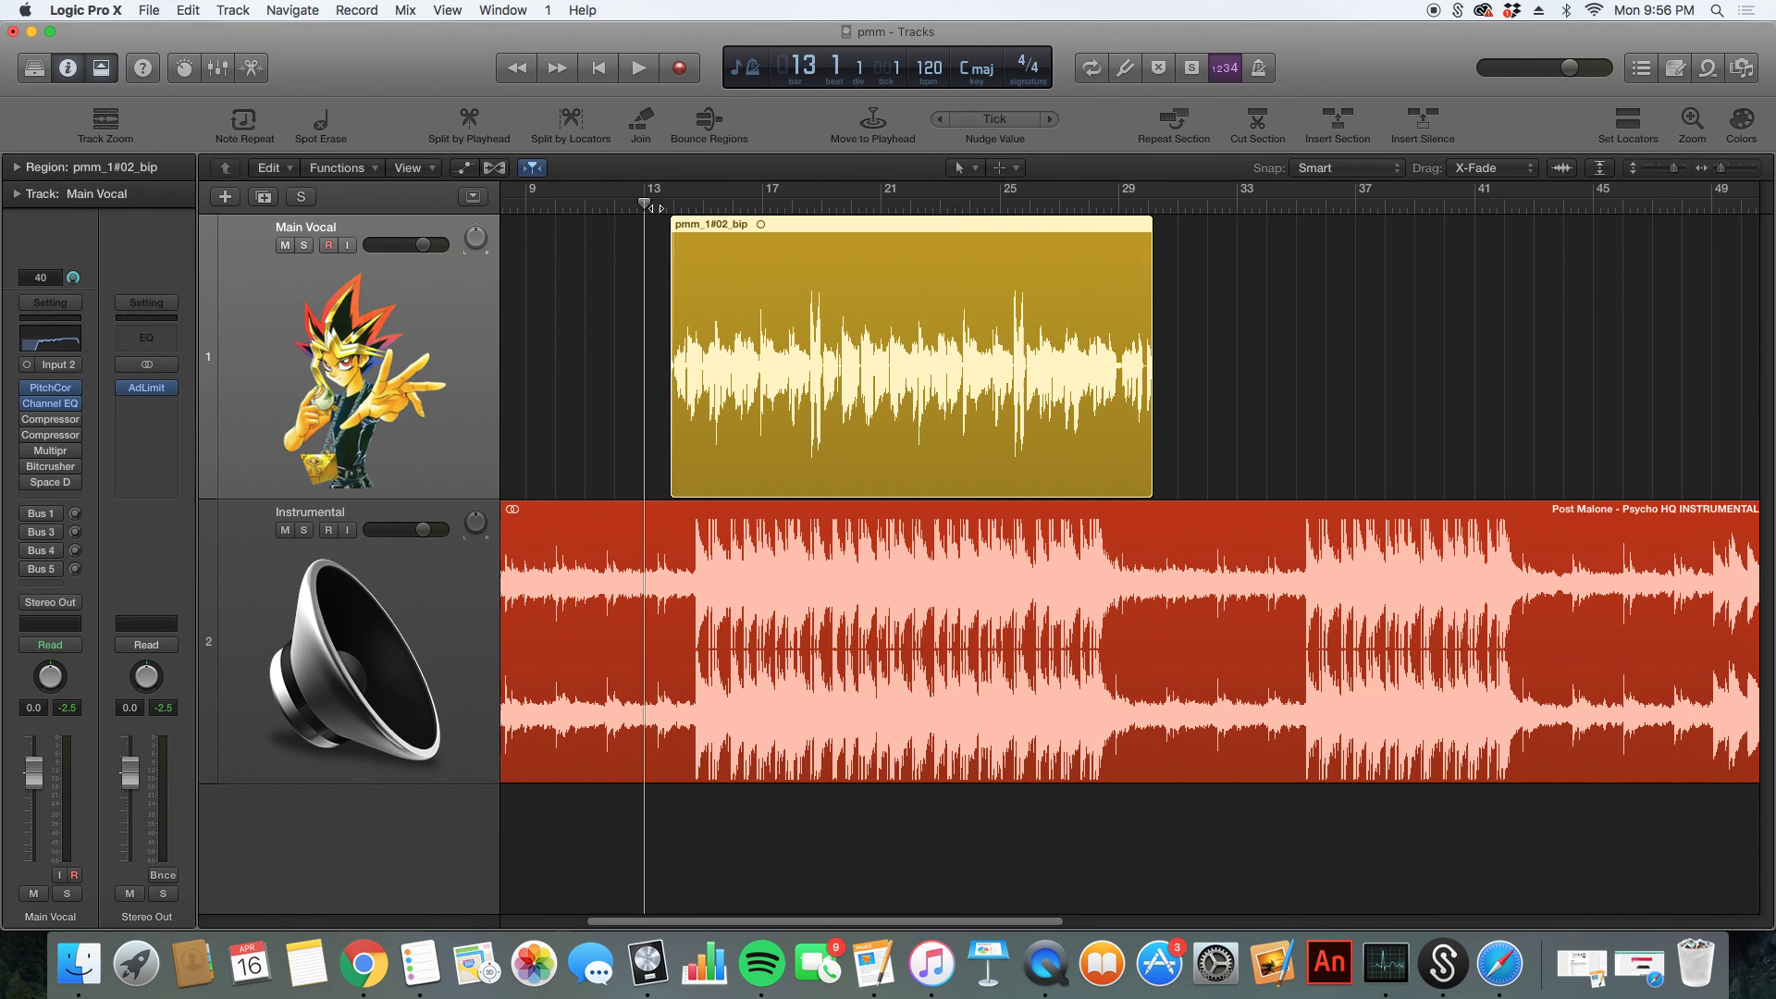
key("space")
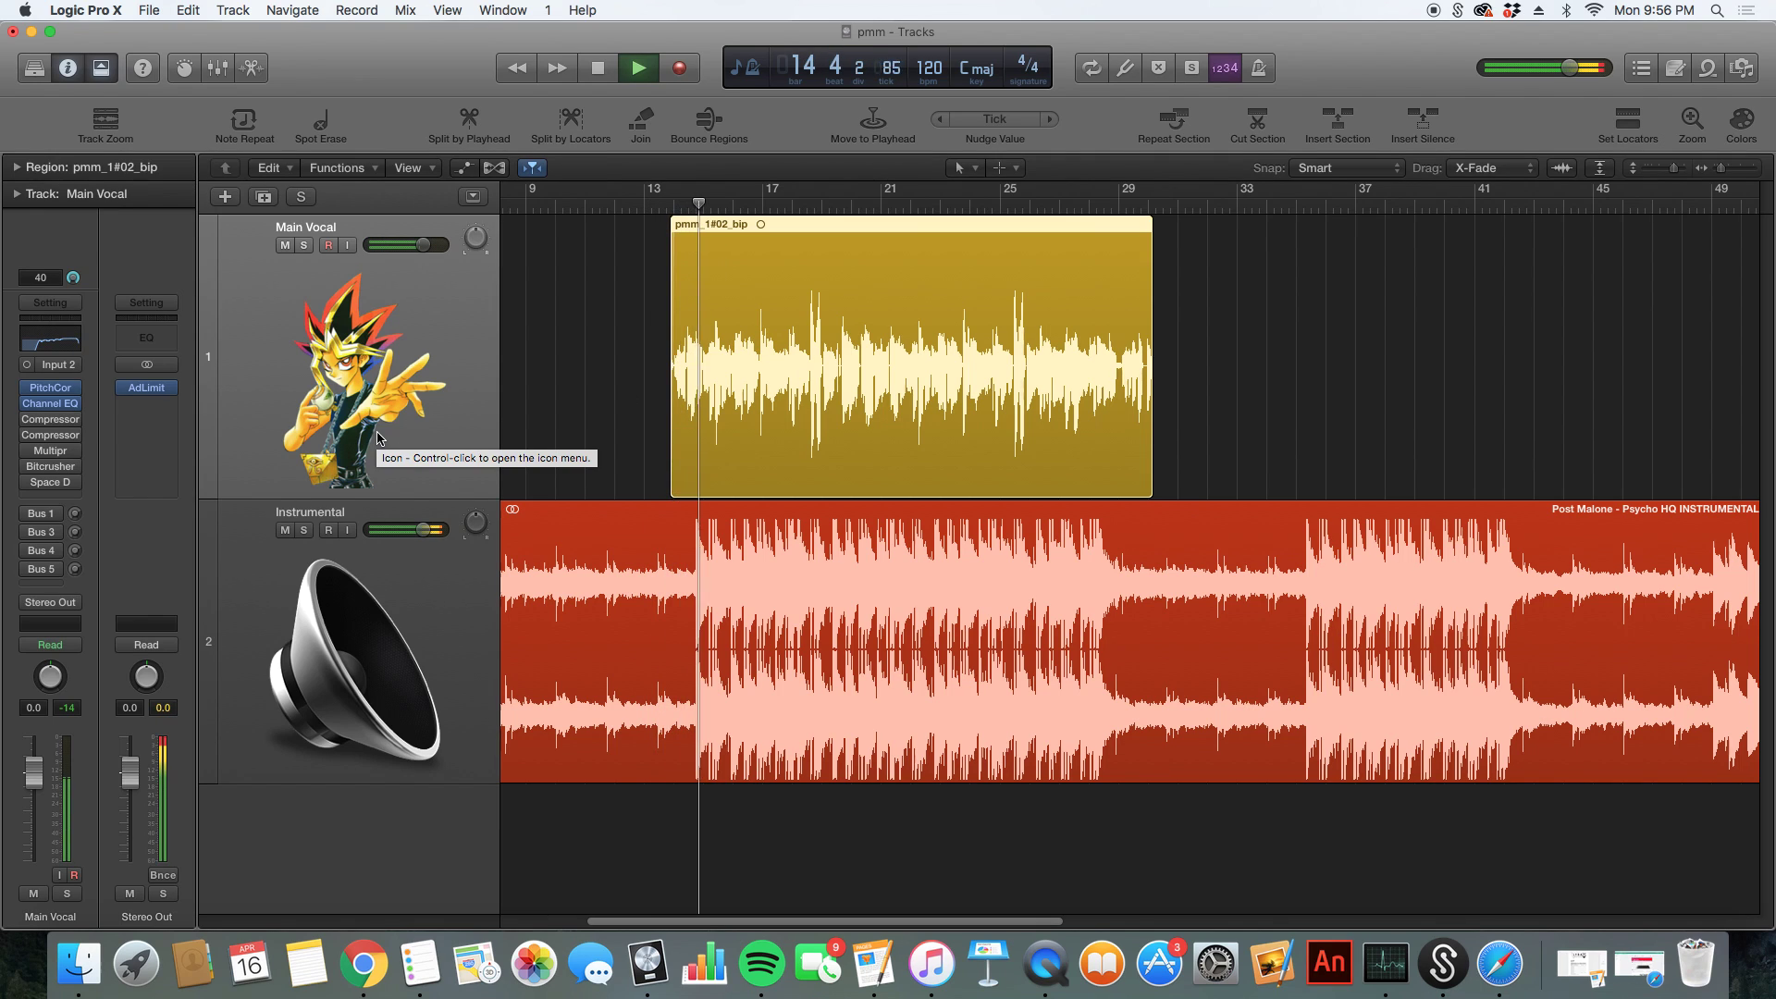
- Stop playback, enable the Main Vocal track's first Compressor and open its settings
key("space")
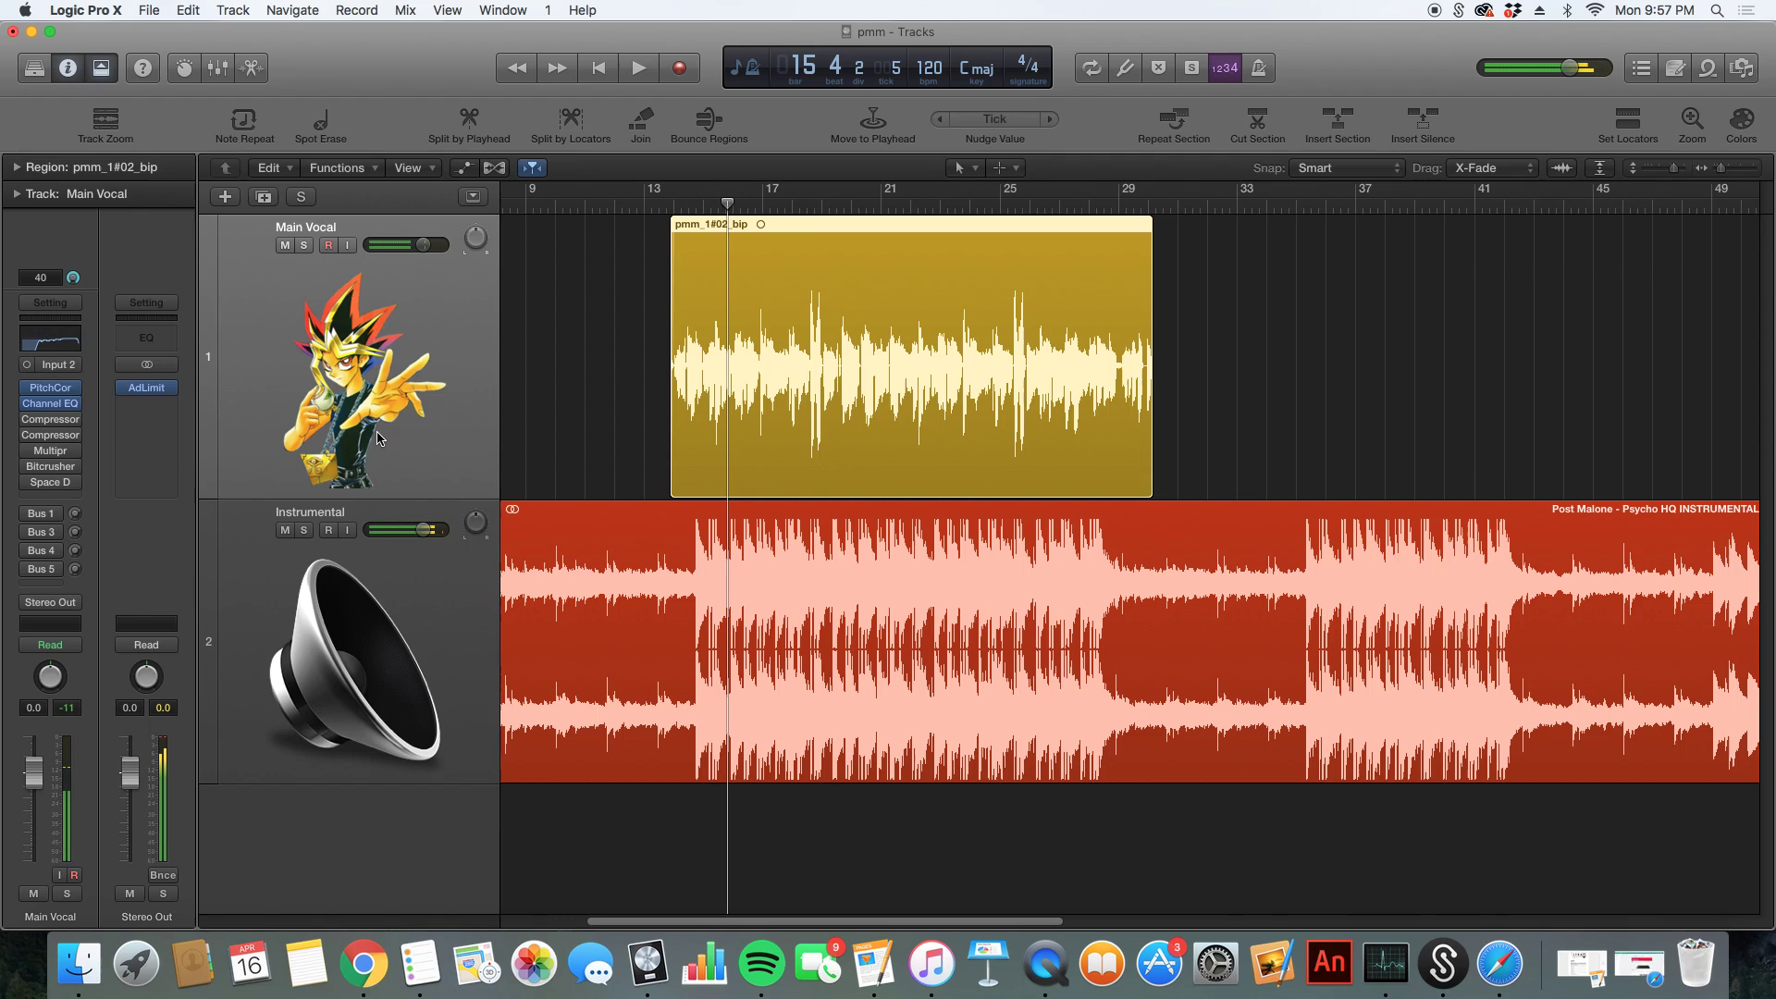
left_click(55, 422)
left_click_drag(575, 120, 1094, 102)
left_click(77, 427)
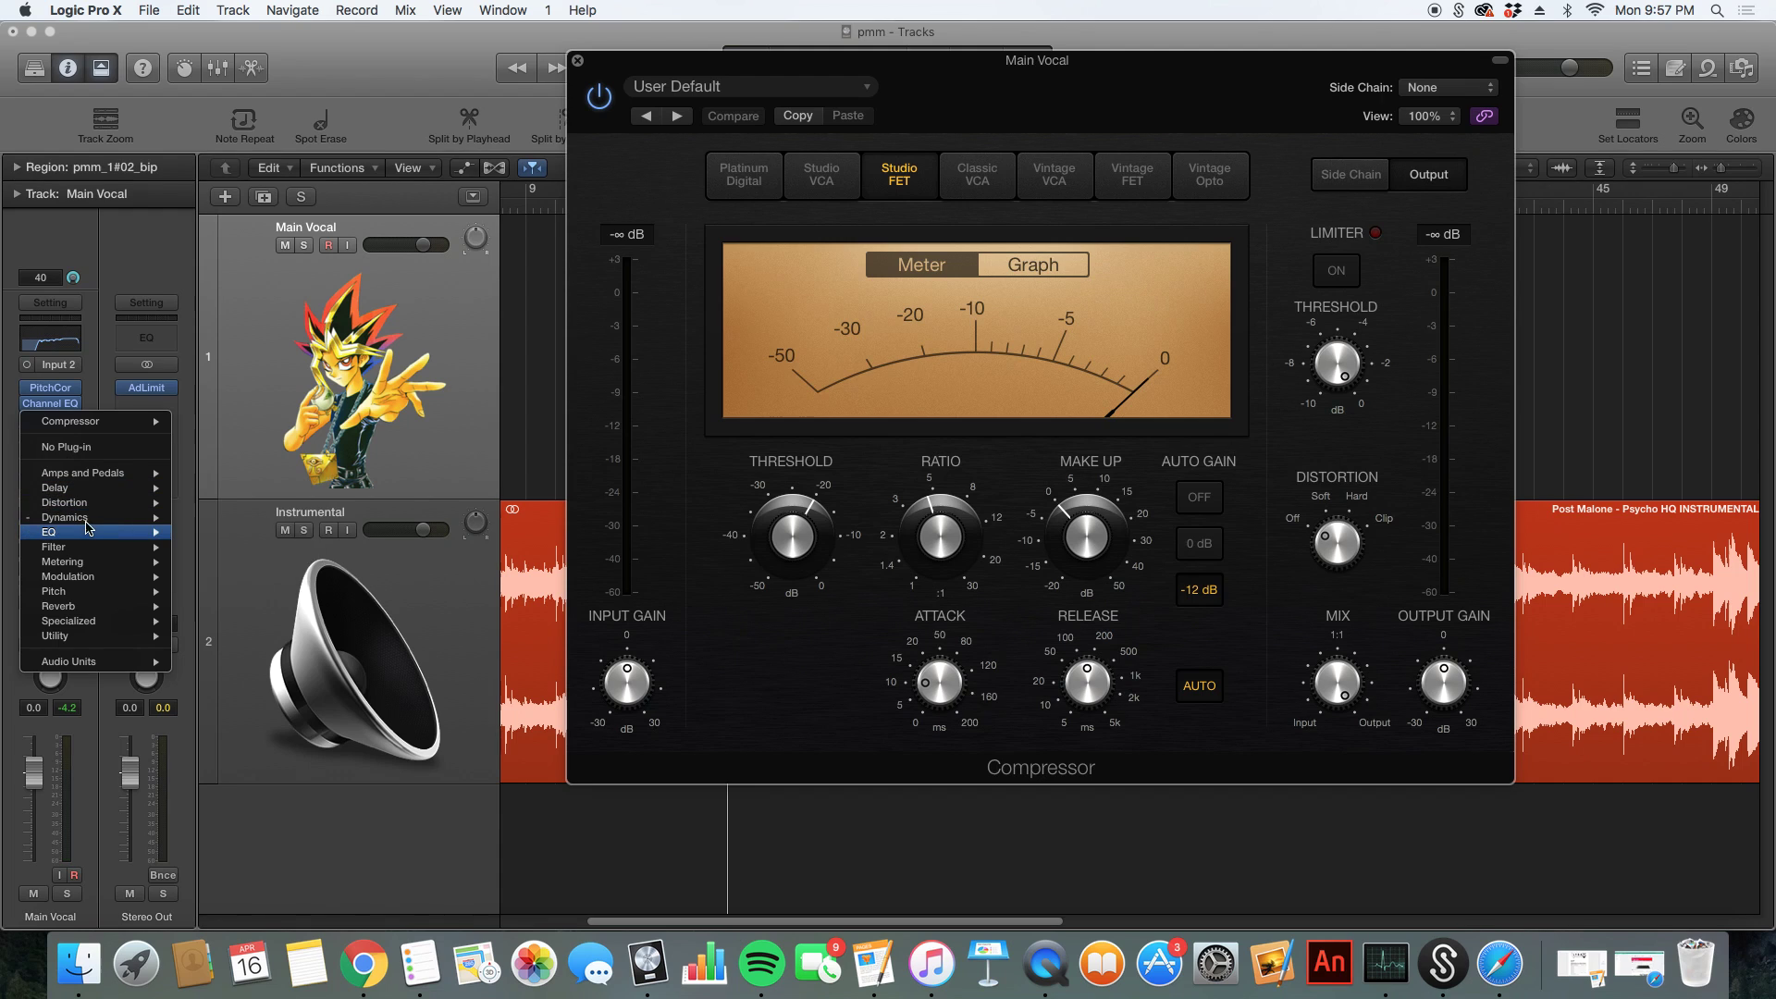
mouse_move(89, 528)
left_click(4, 518)
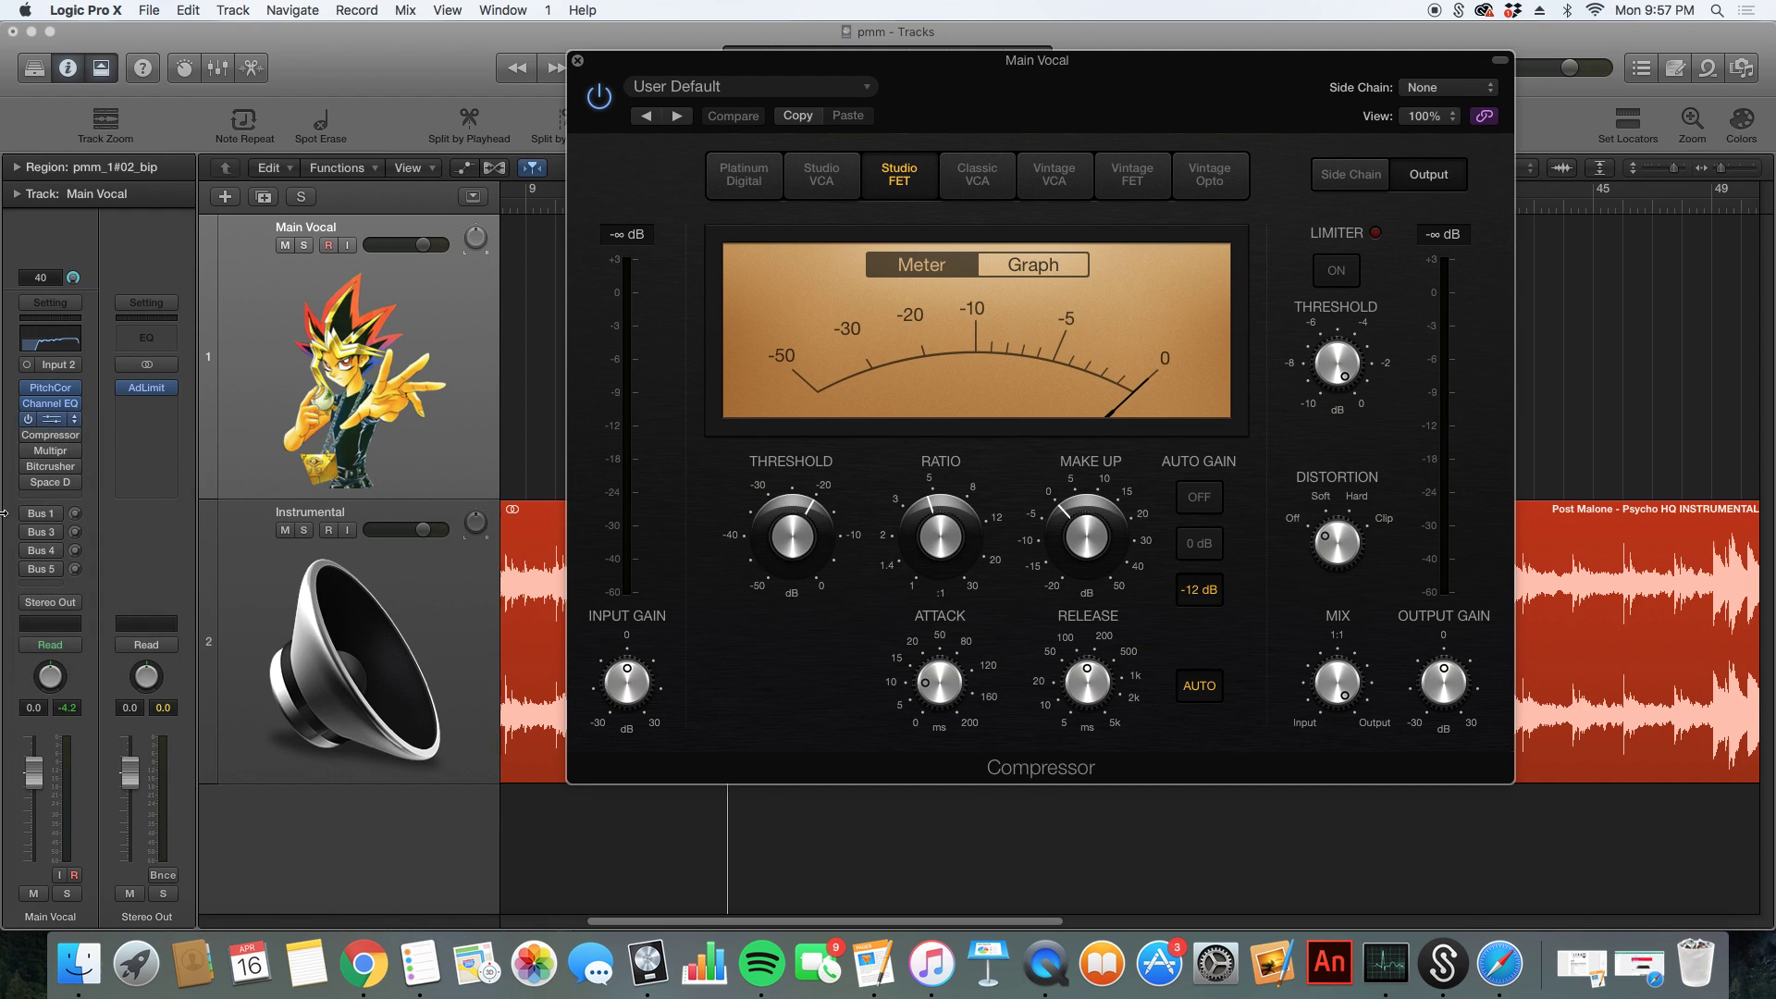
- Shrink the first Compressor's window to 60% and move it clear of the start of the vocal region
left_click_drag(1154, 70, 988, 144)
left_click_drag(1351, 850, 971, 613)
left_click_drag(766, 169, 1473, 214)
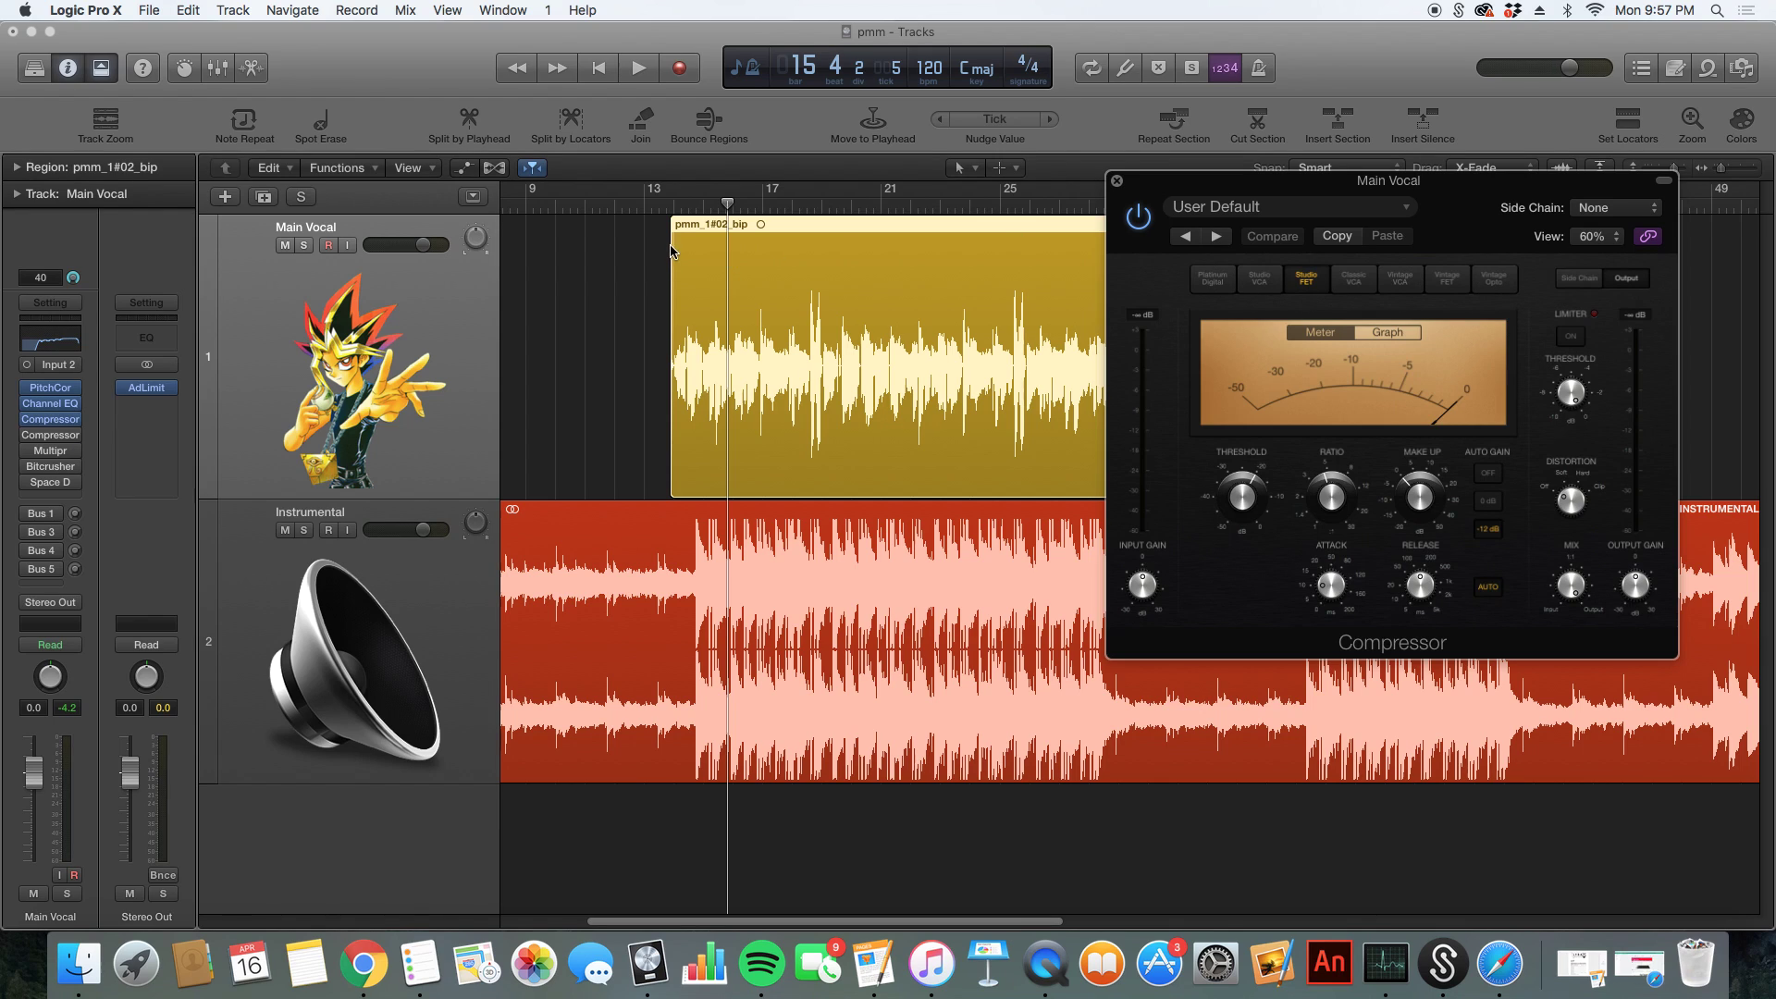
- Play the mix from bar 13 to listen to the first Compressor, close its window and stop playback
left_click(660, 198)
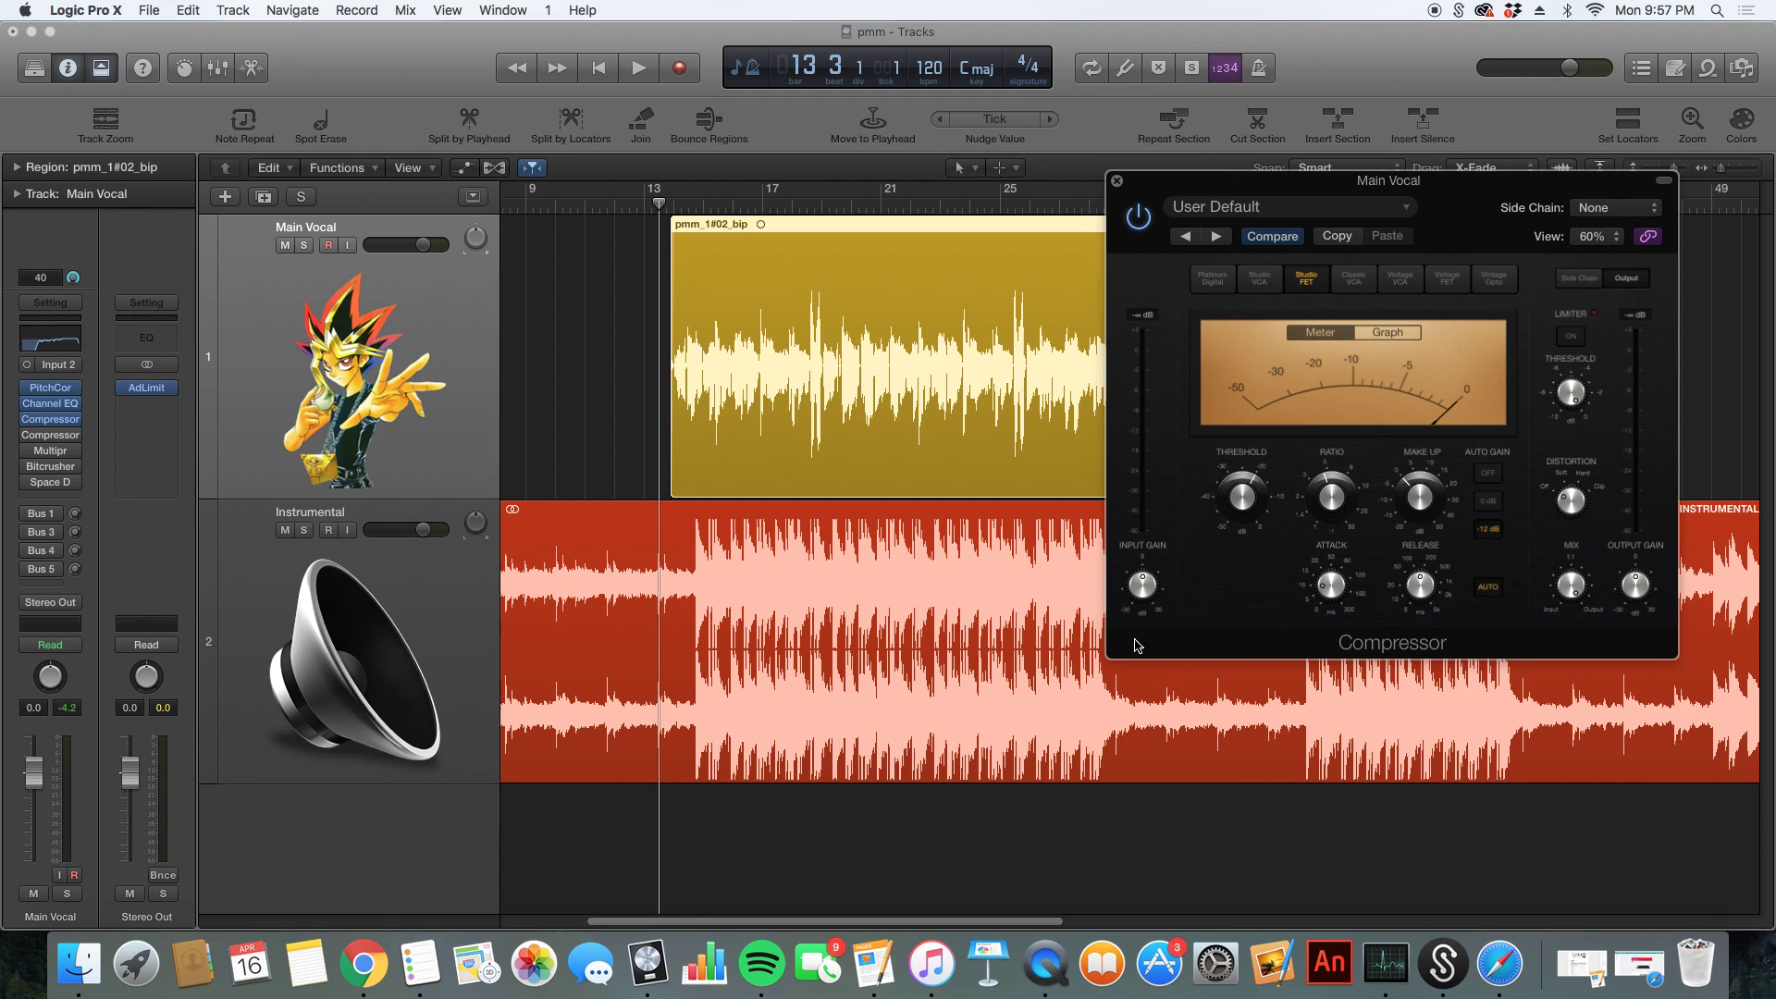
left_click(659, 205)
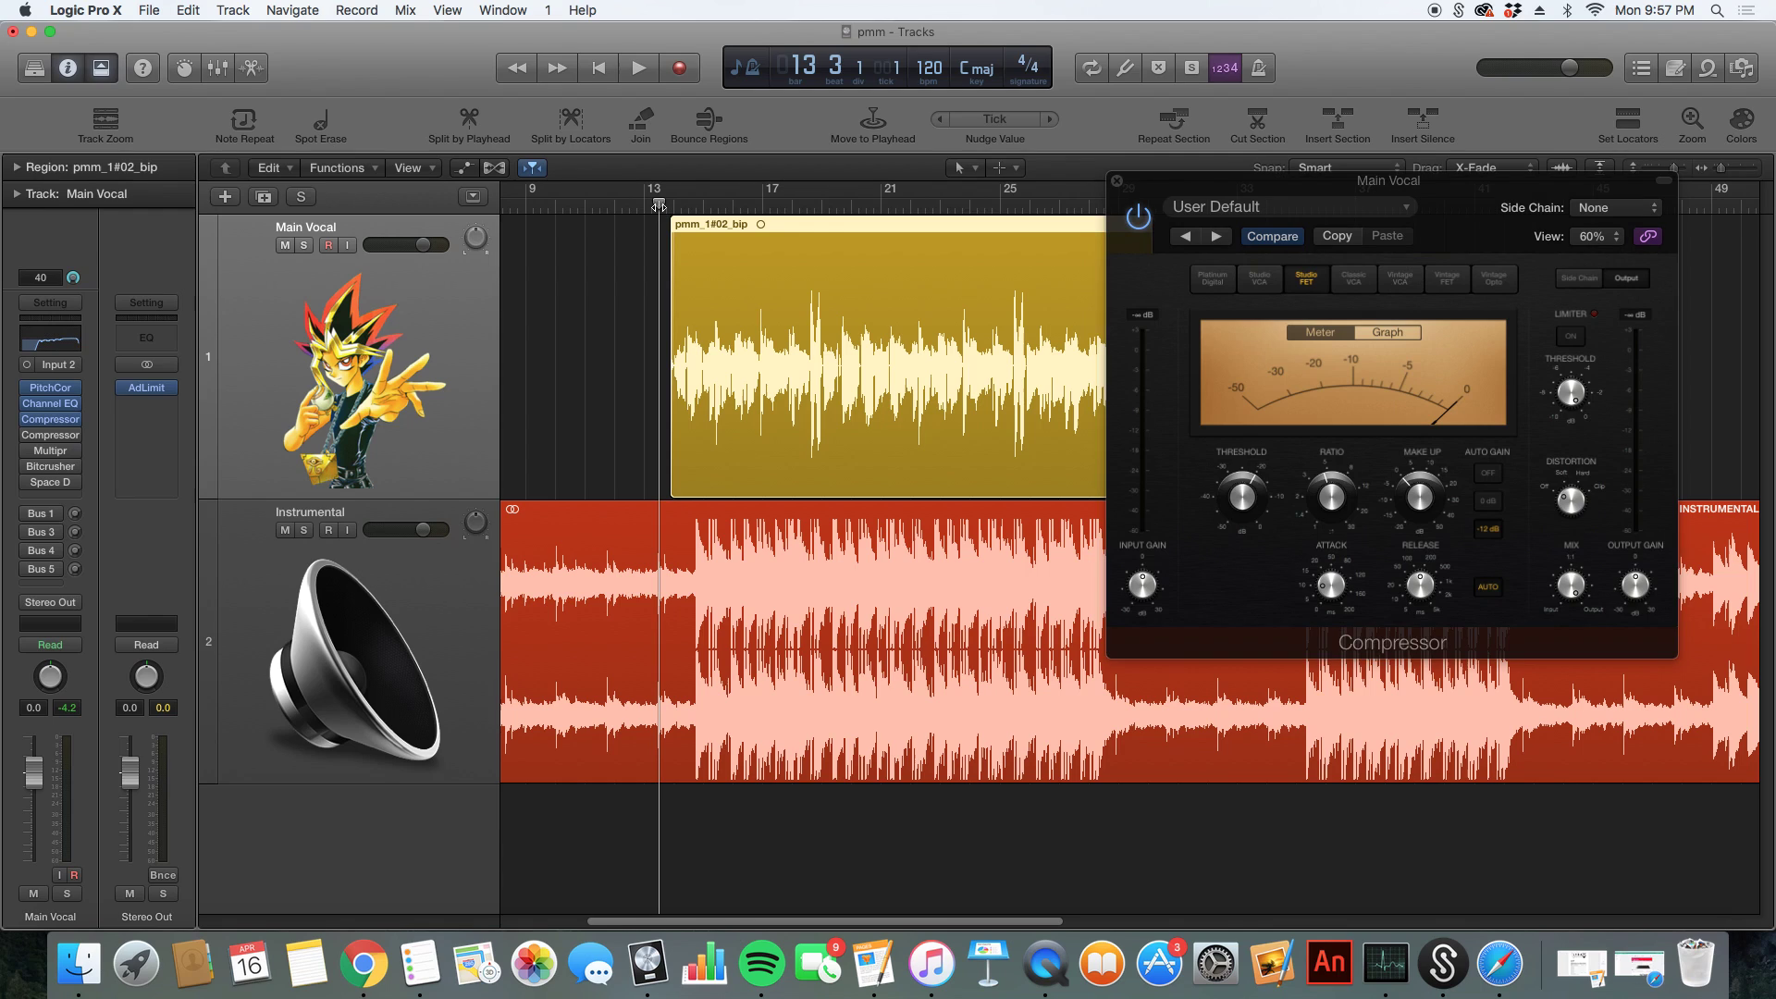
key("space")
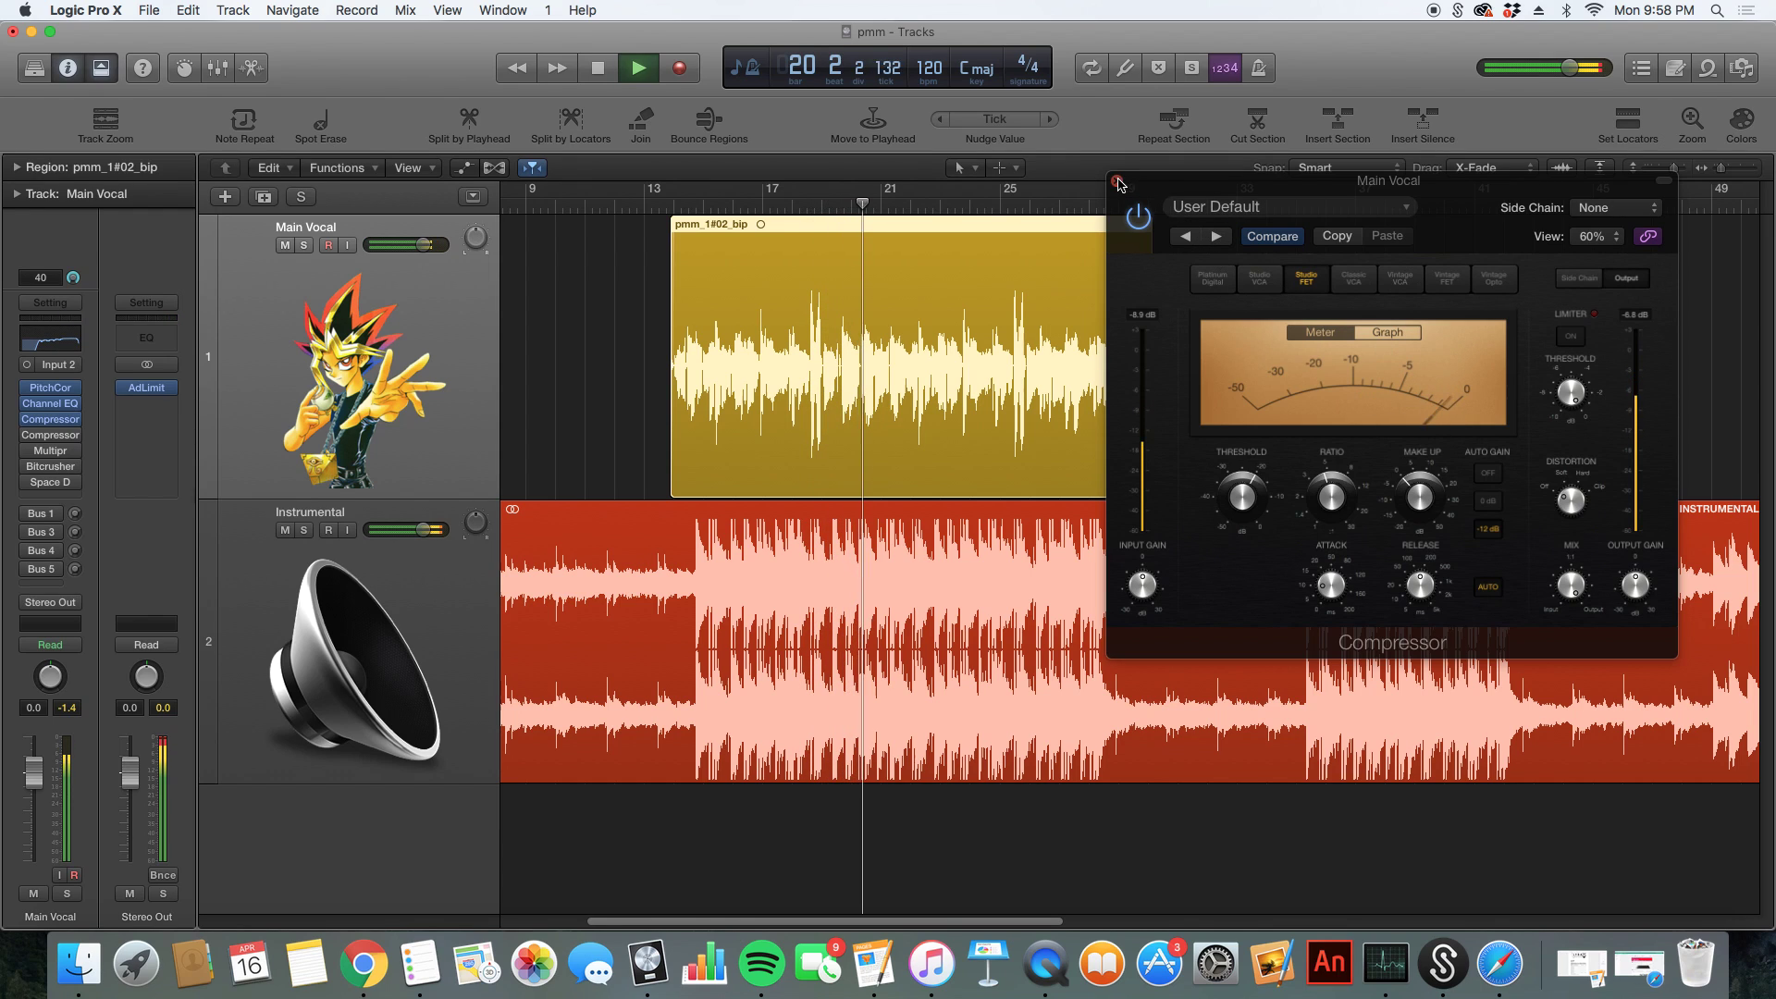
key("super+w")
key("space")
- Enable and open the Main Vocal track's second Compressor, set to Platinum Digital, and place its window at 59% clear of the vocal region
mouse_move(47, 442)
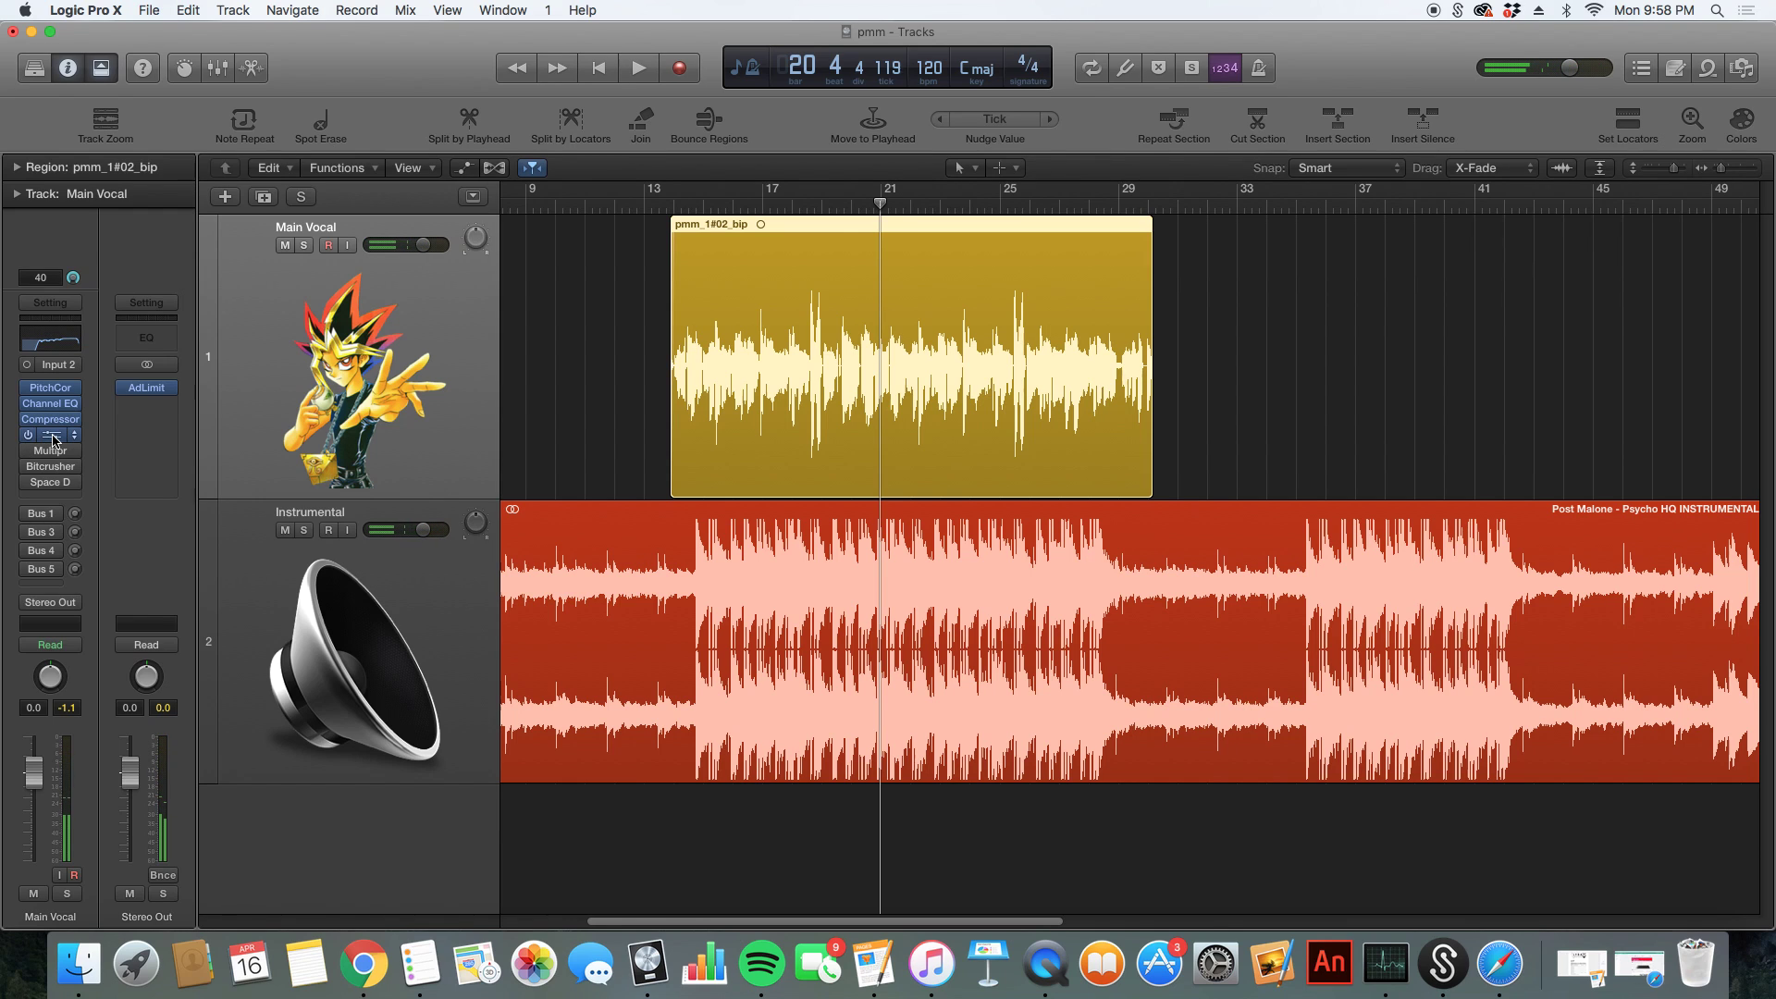
left_click(53, 435)
left_click_drag(566, 118, 866, 319)
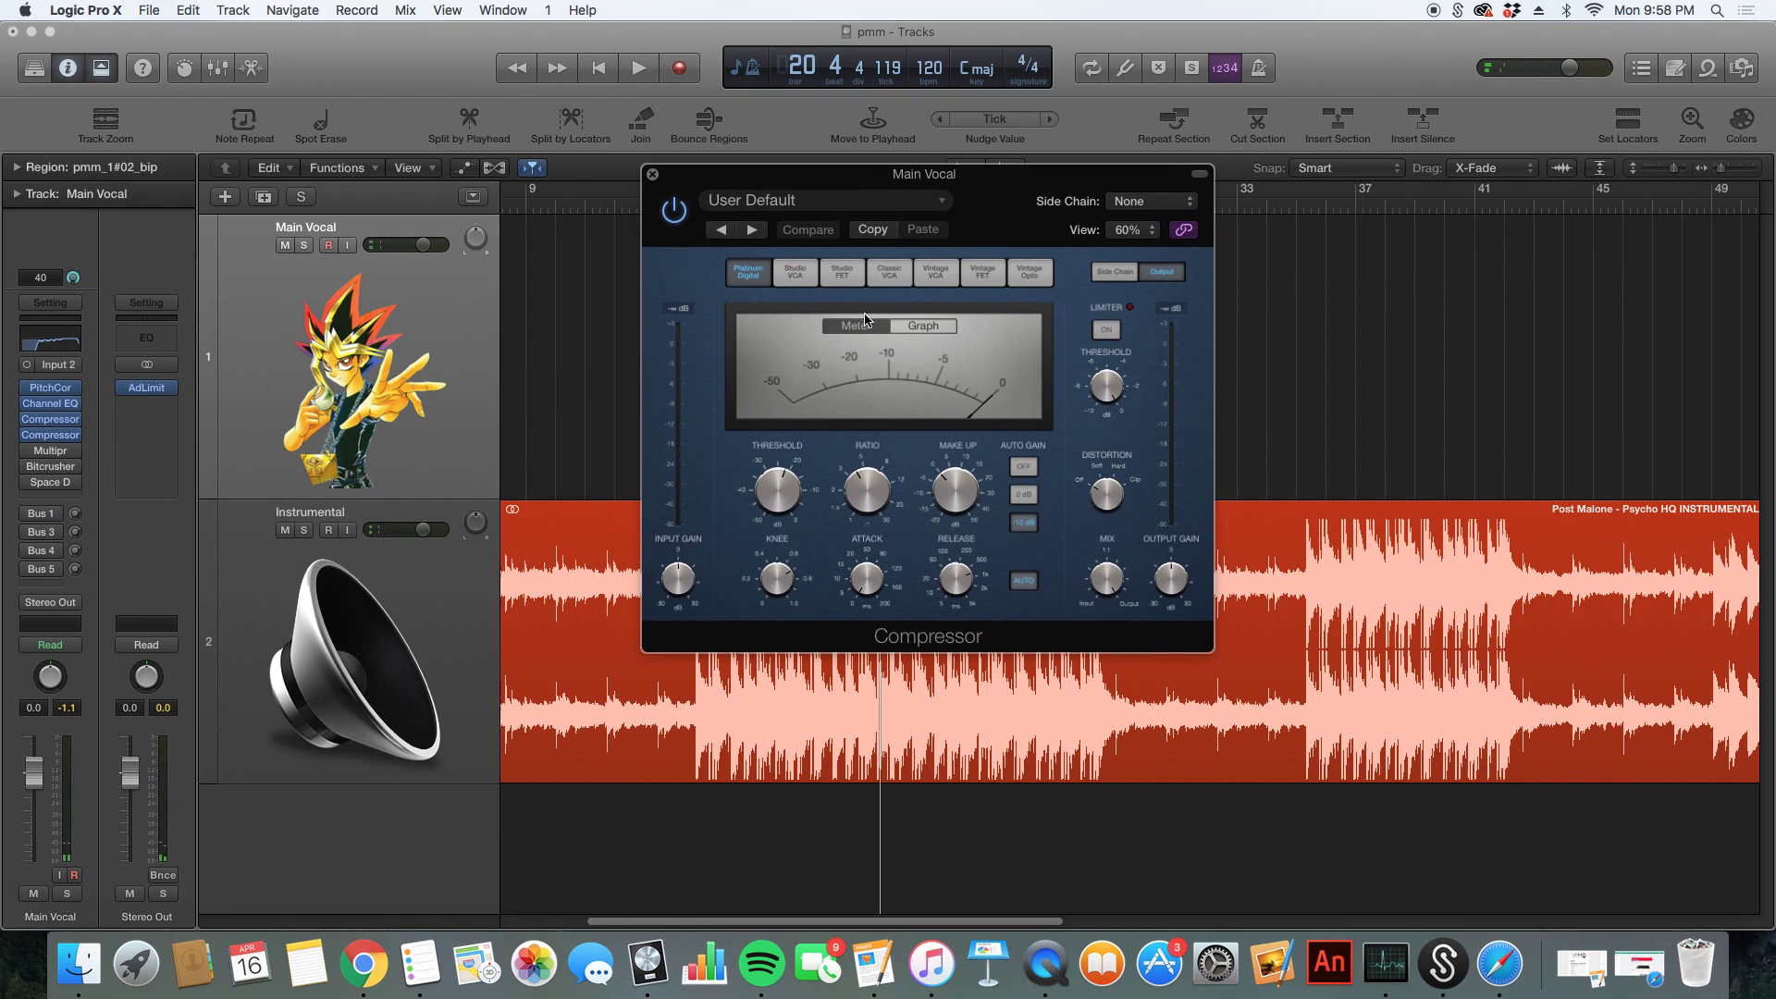
left_click_drag(1236, 663, 1484, 830)
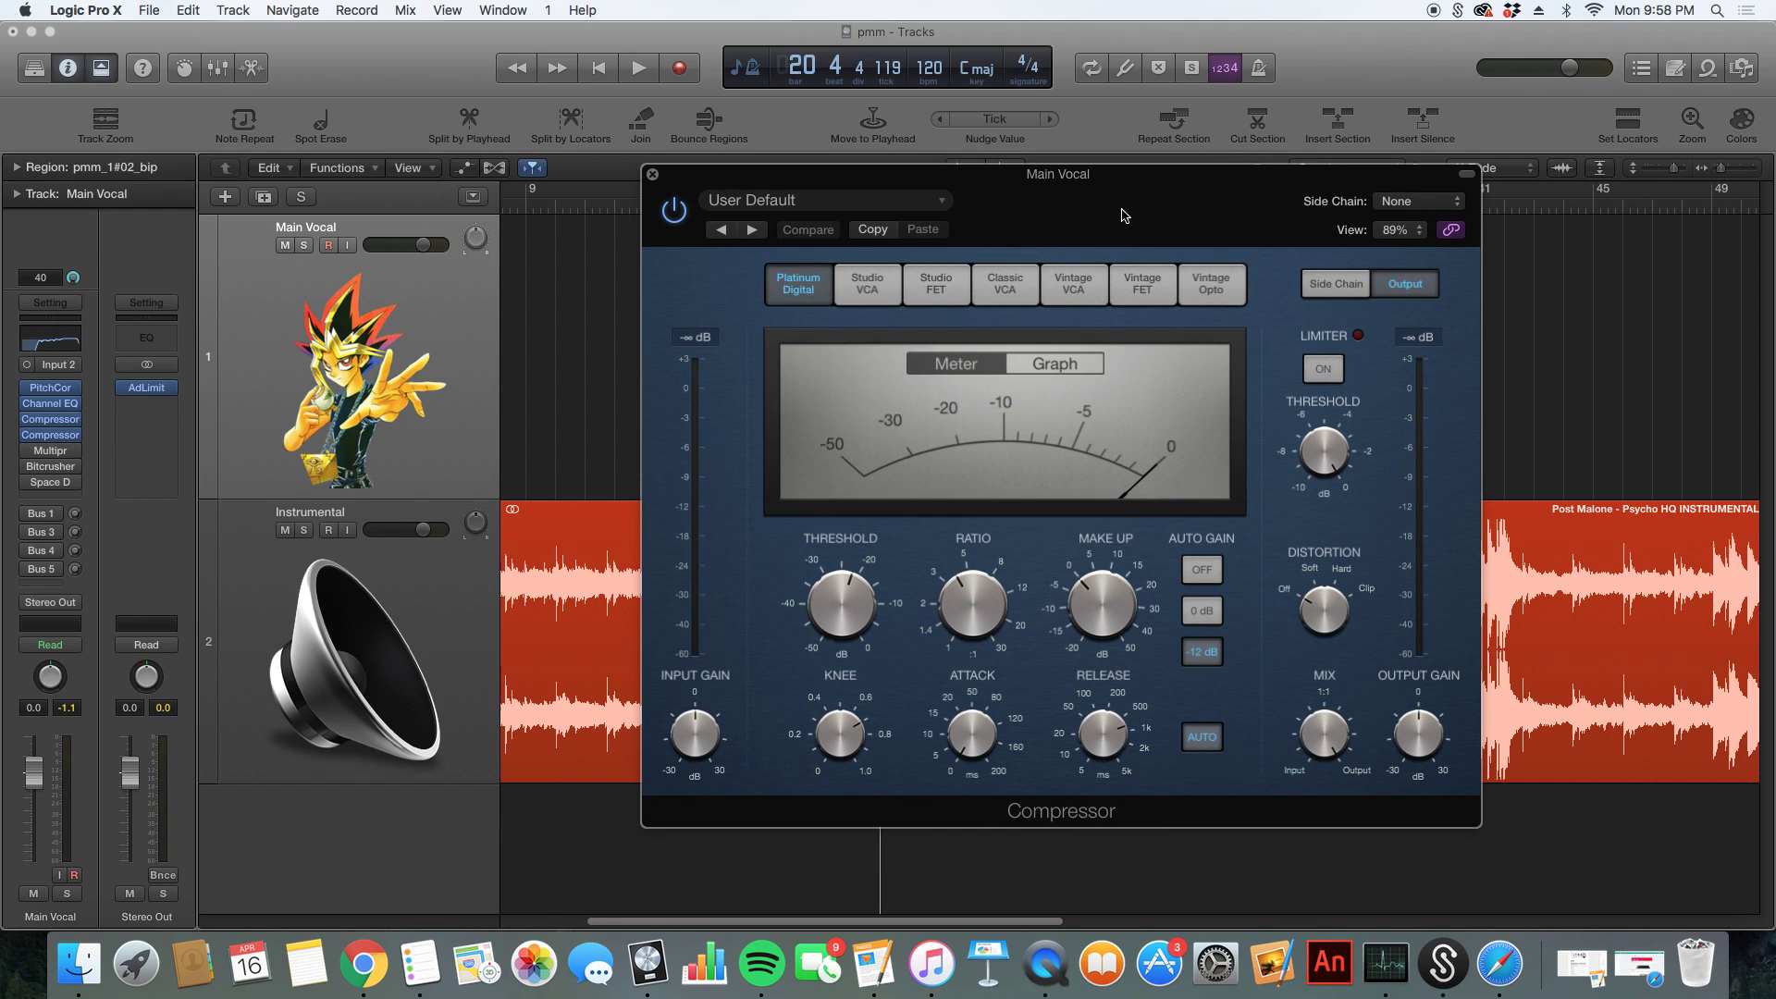
left_click_drag(1480, 825, 1202, 645)
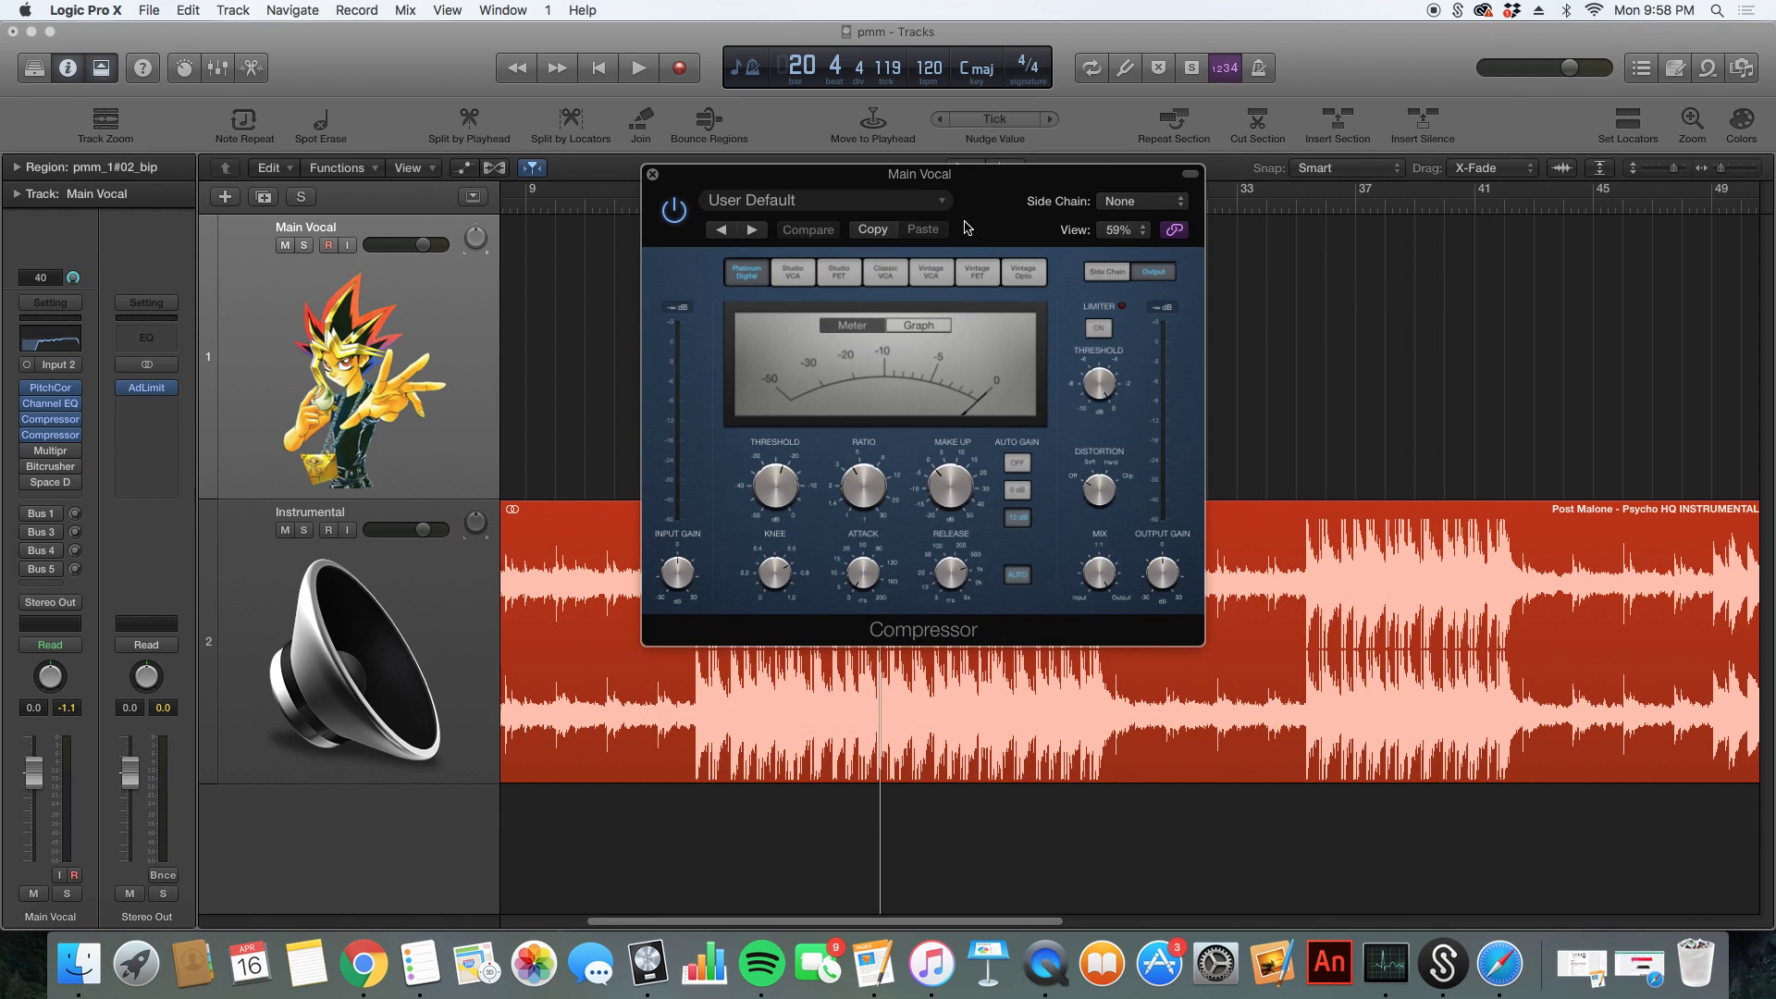
left_click_drag(1010, 213, 1541, 226)
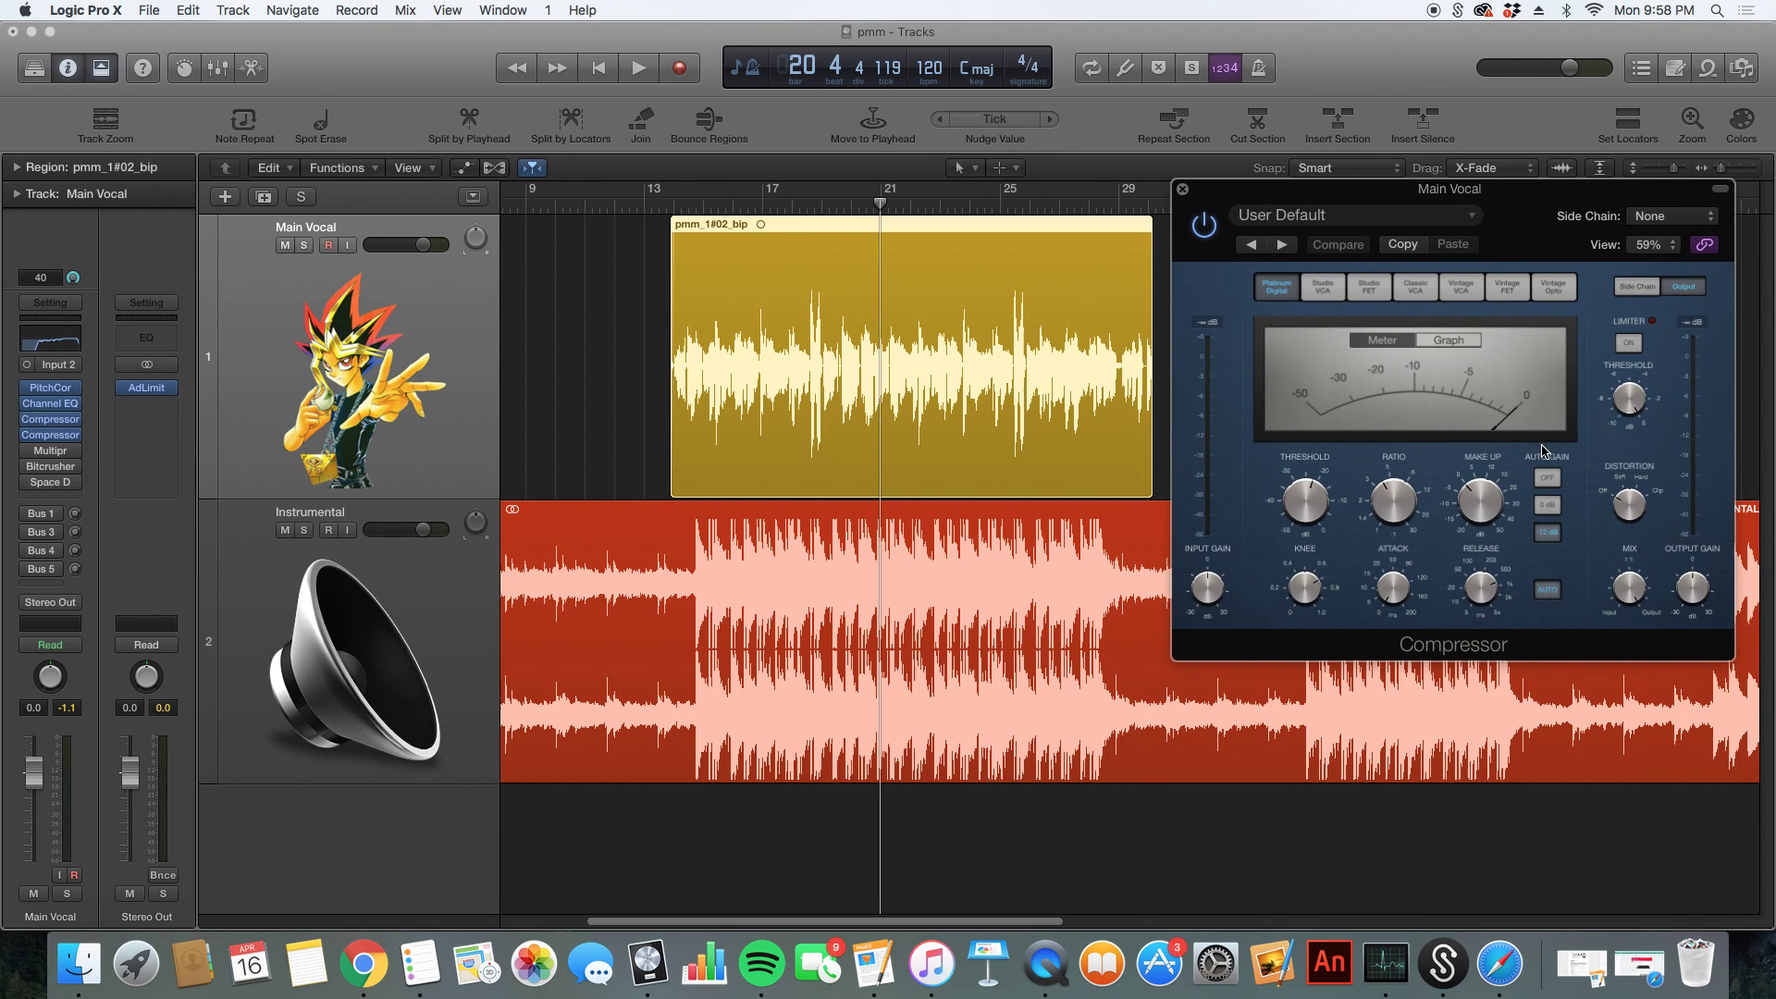
- Play the mix from bar 13 while examining the second Compressor's gain reduction meter, close its window and stop playback
left_click(659, 206)
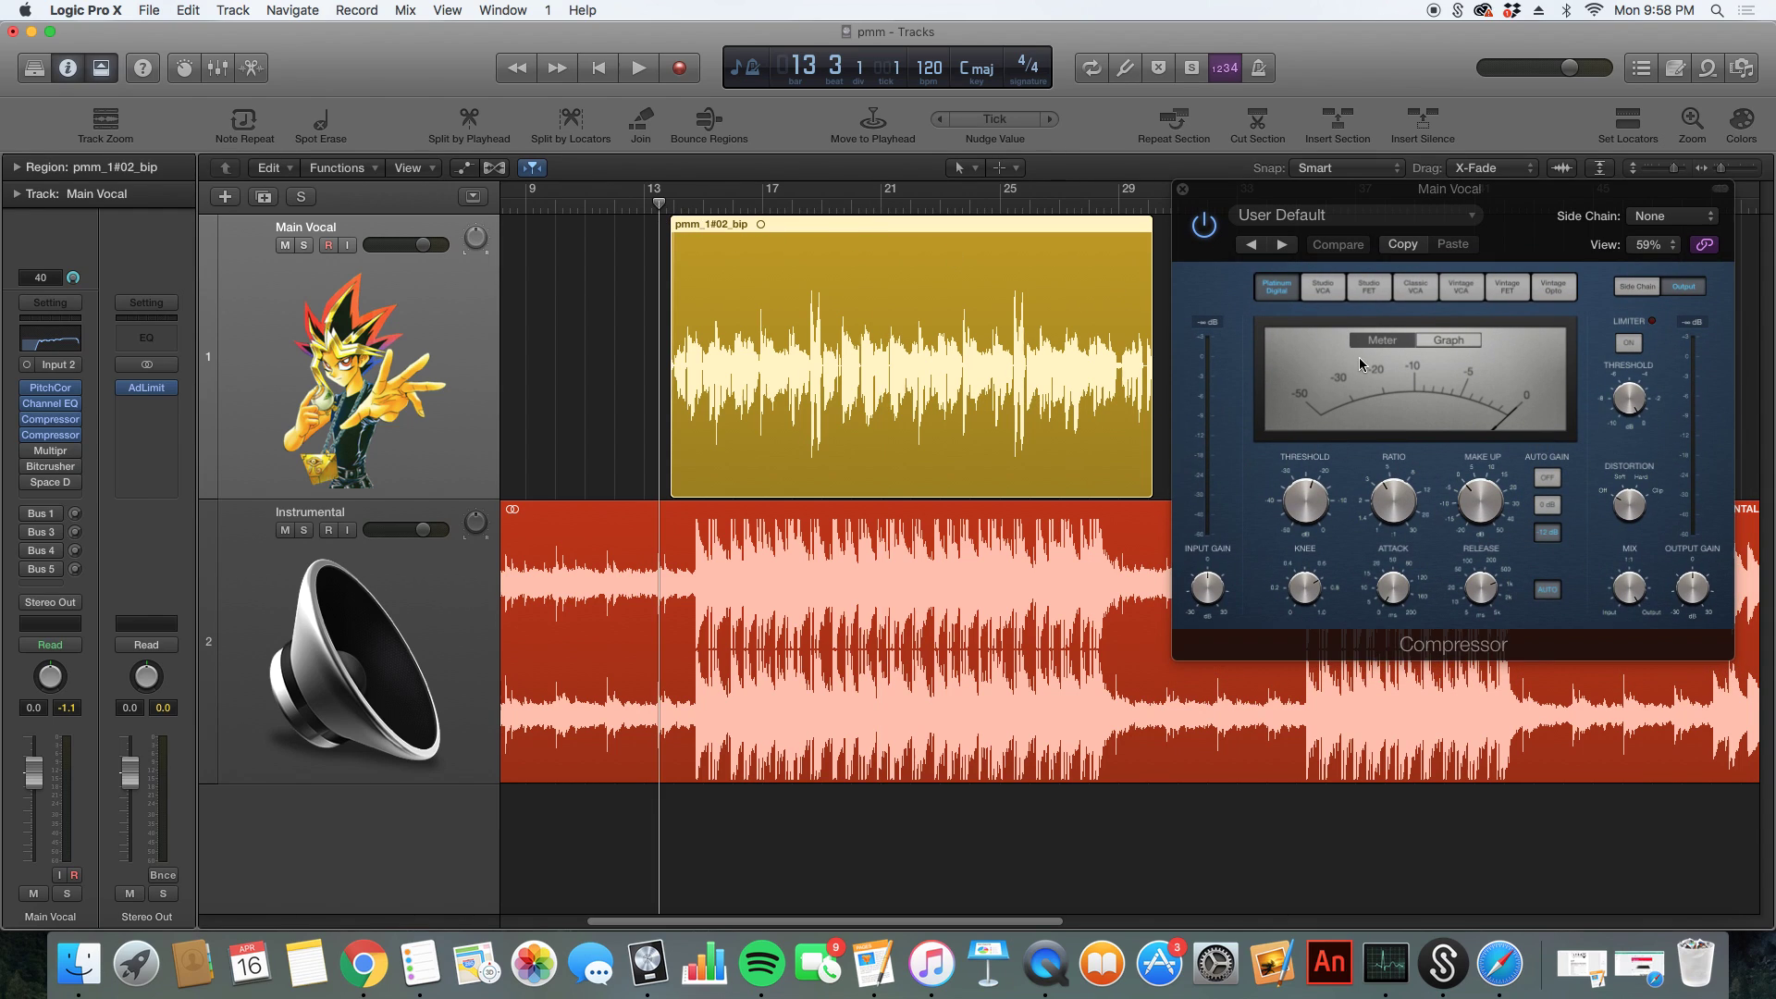
key("space")
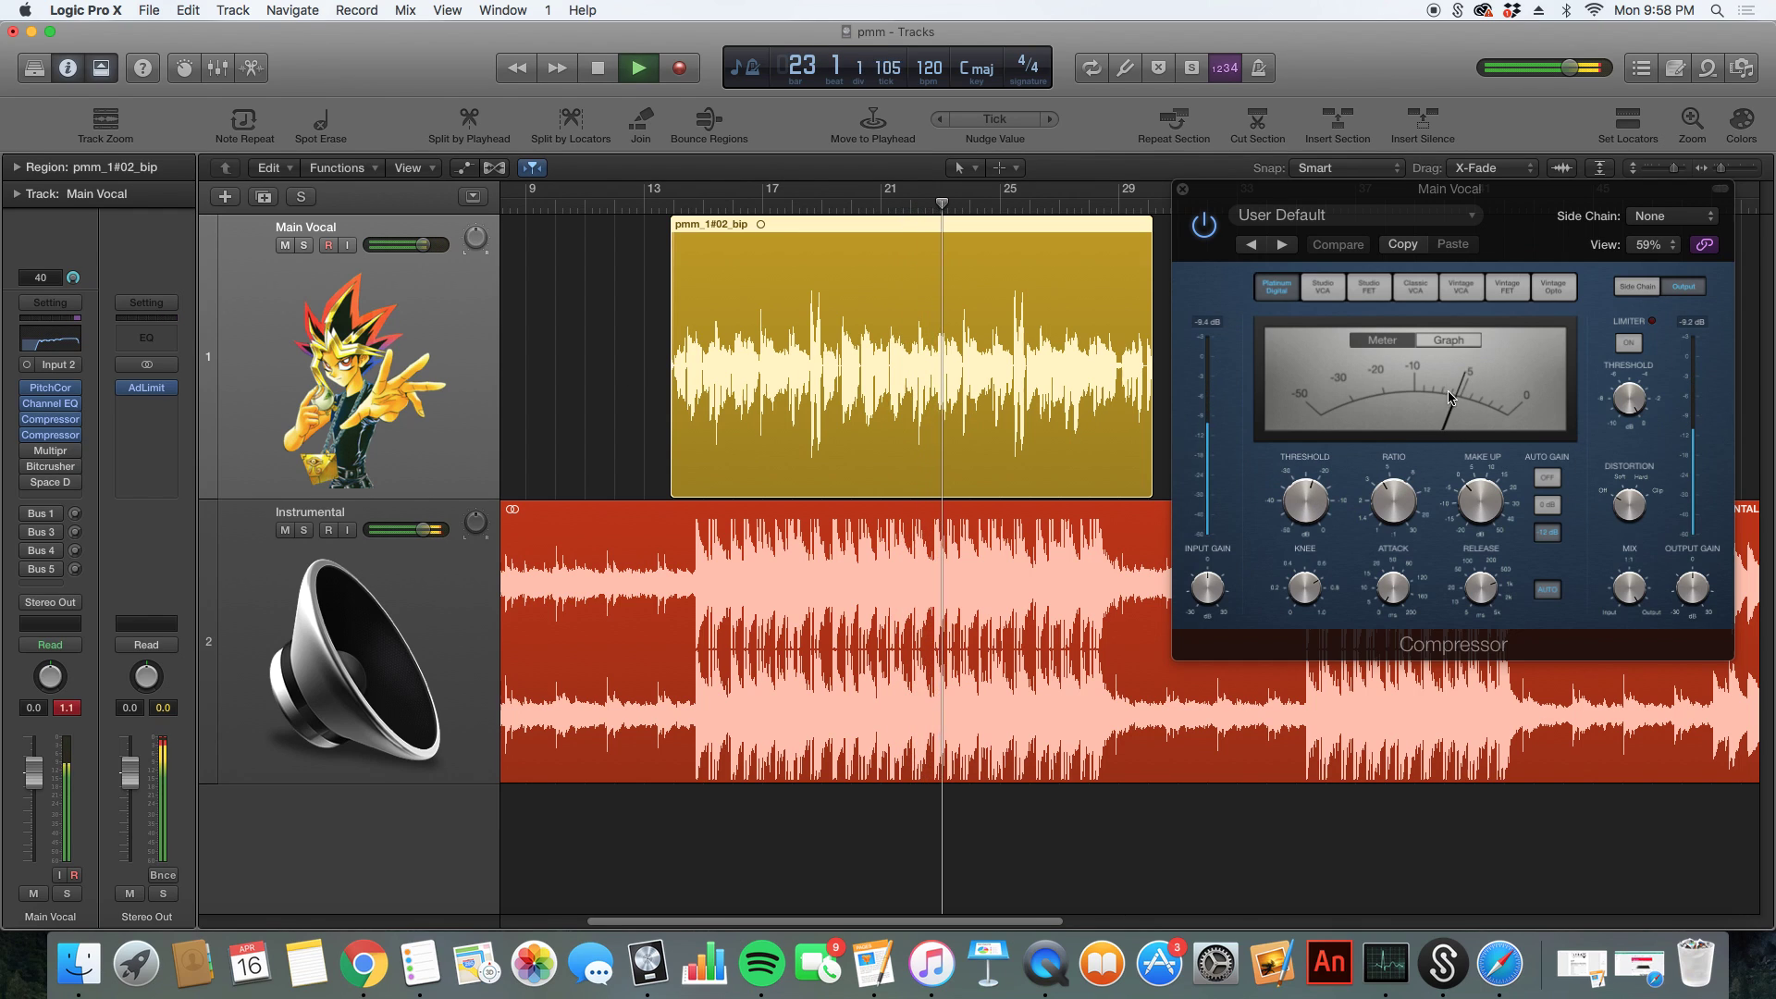
left_click(1316, 268)
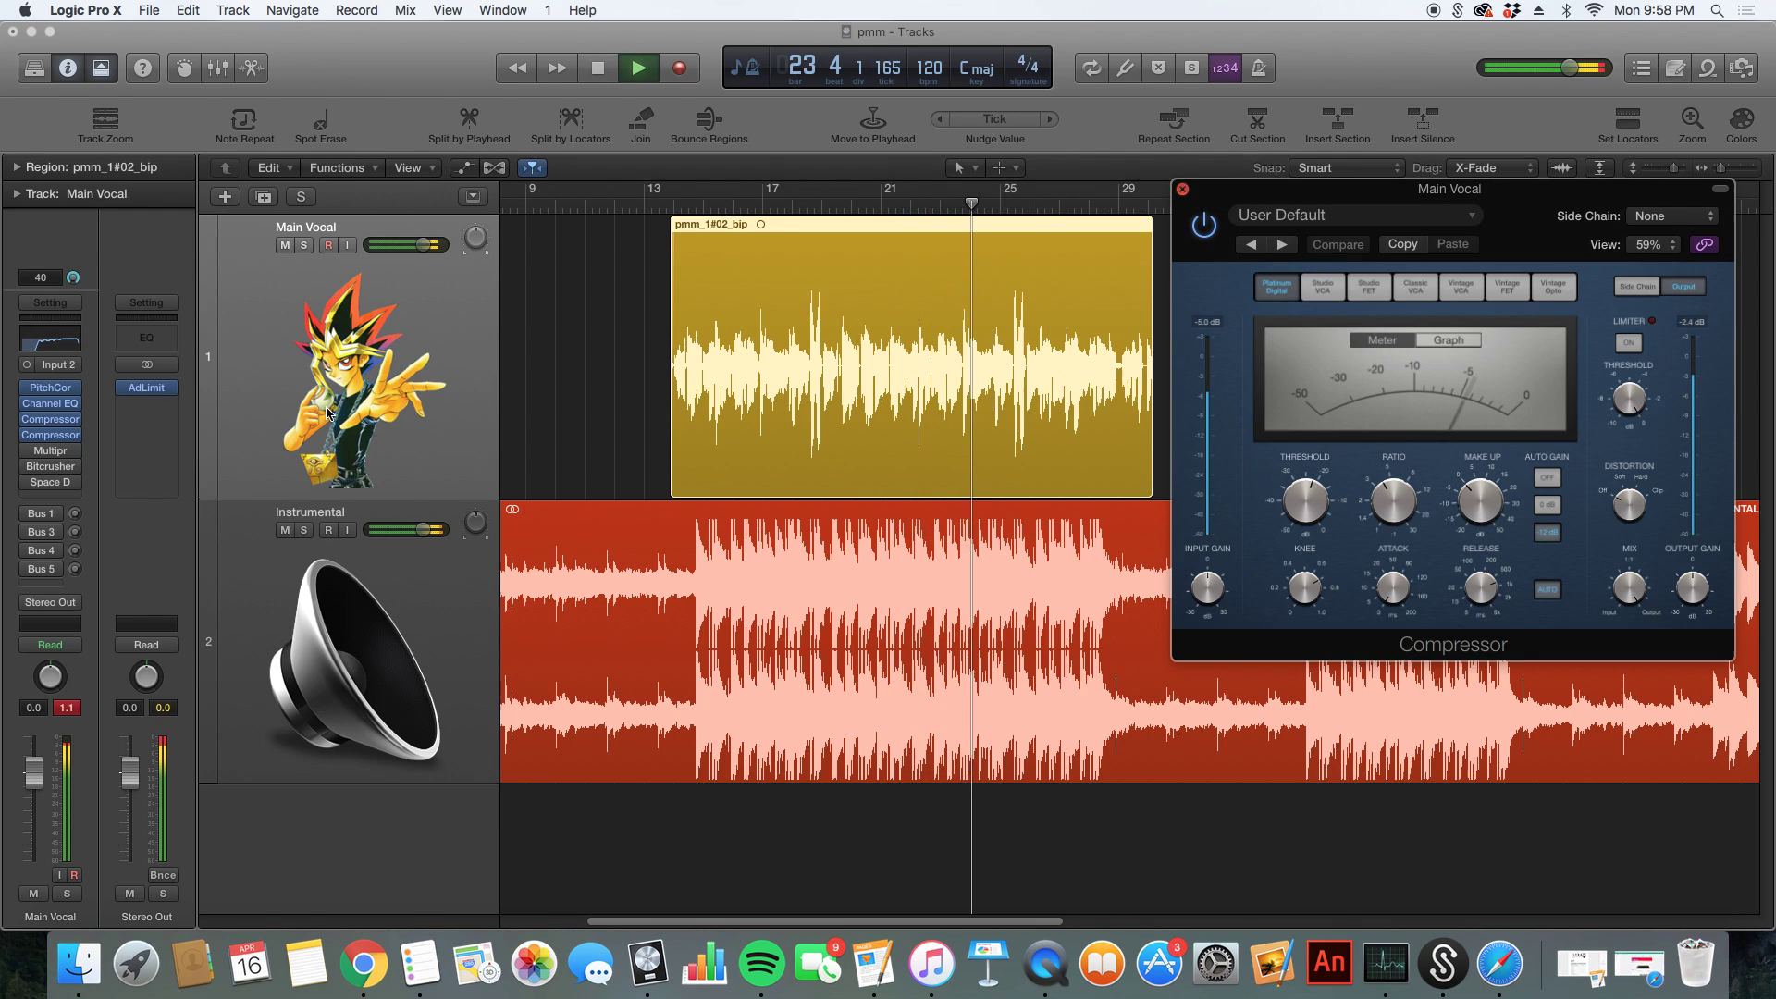
key("super+w")
key("space")
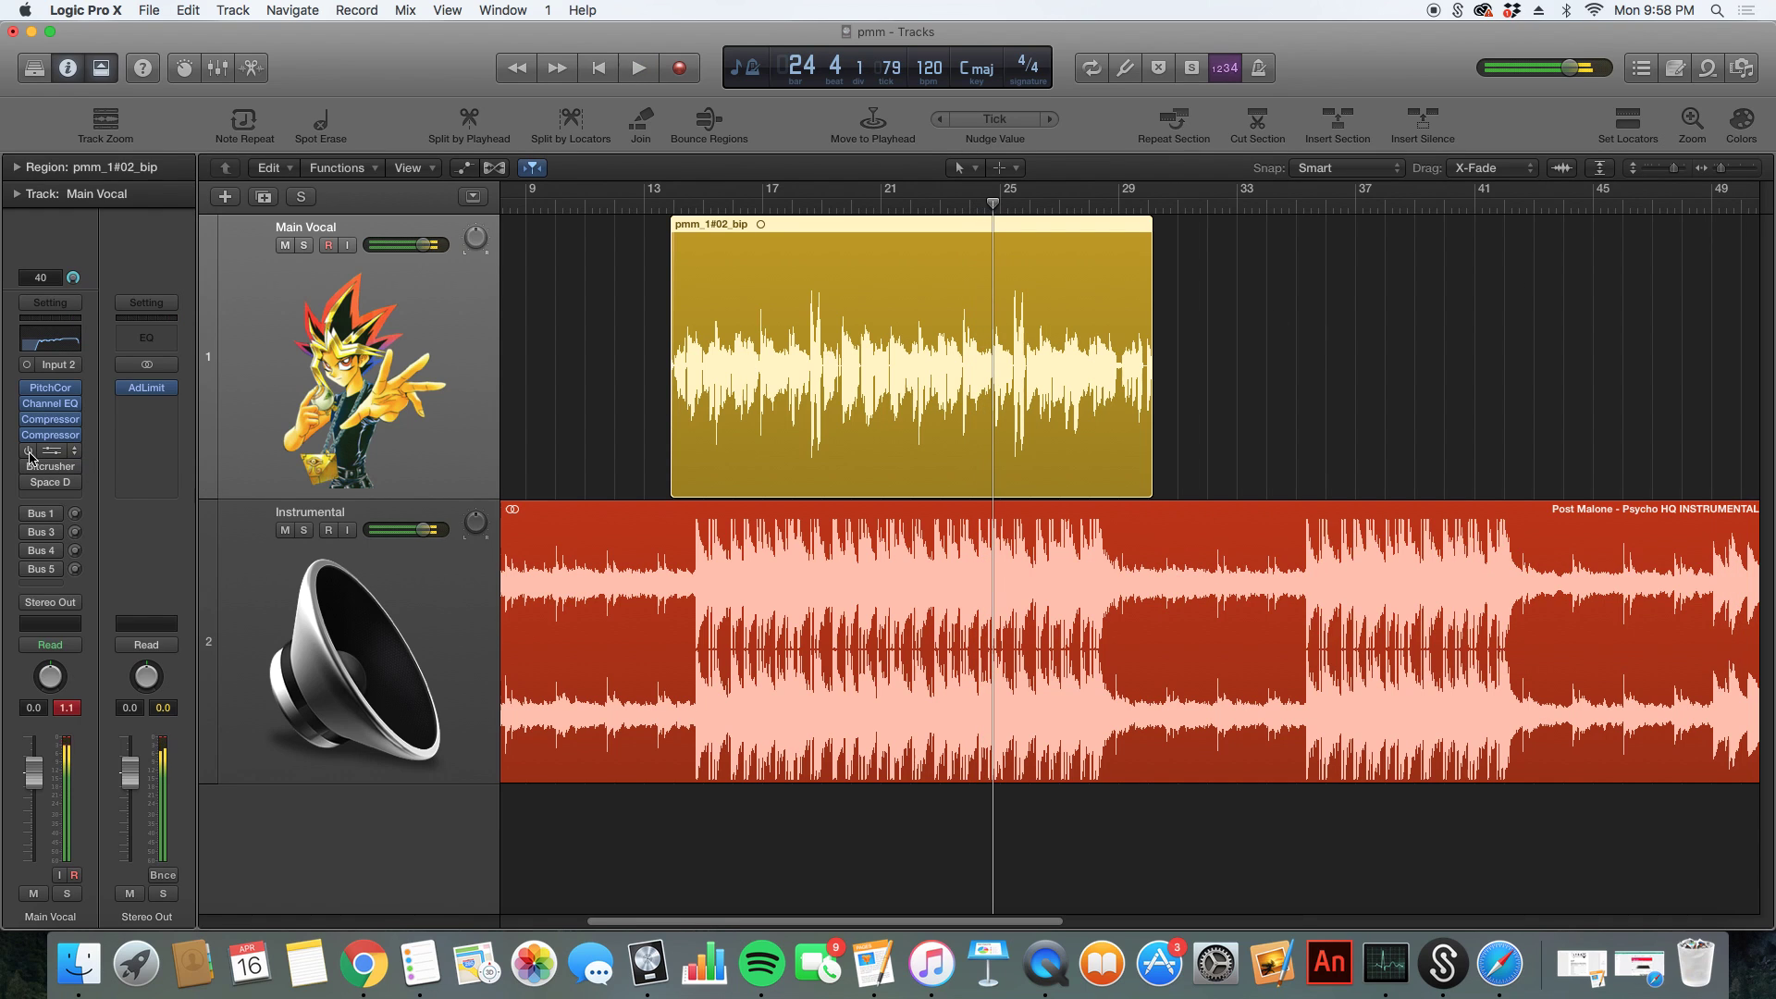
- Enable the Main Vocal track's Multipressor, open its settings and check where it sits among the Dynamics plug-ins
left_click(52, 451)
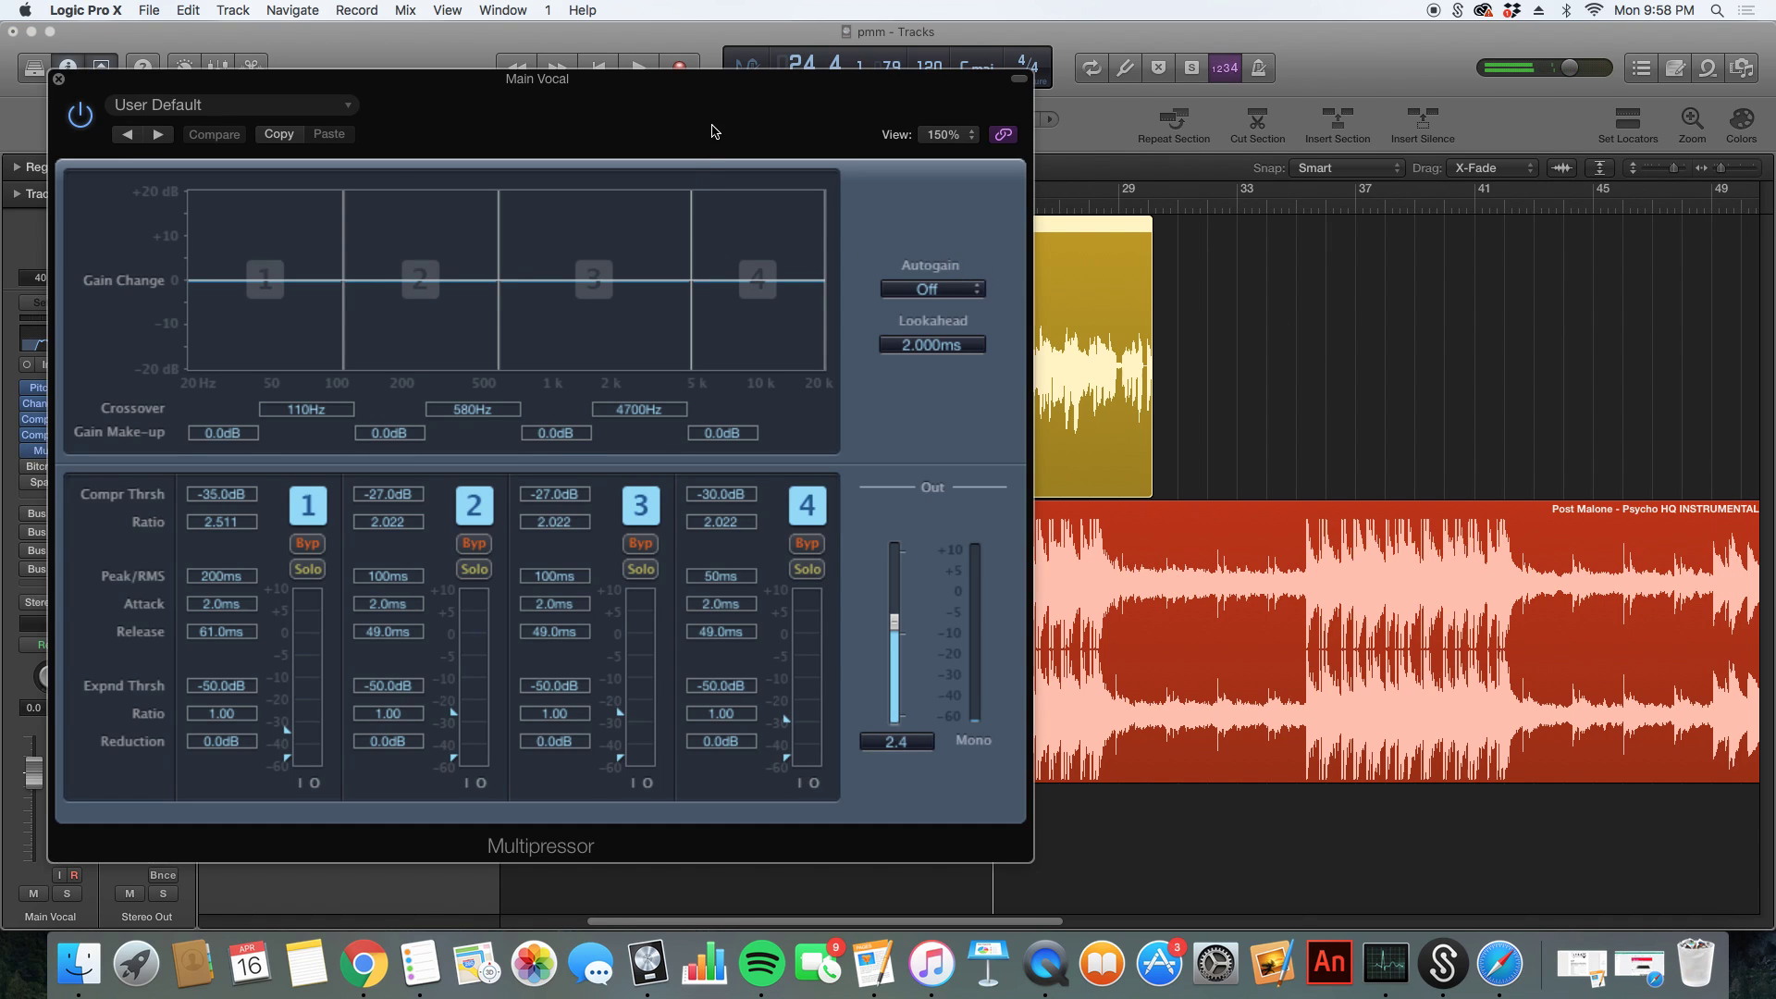
left_click_drag(712, 130, 1576, 178)
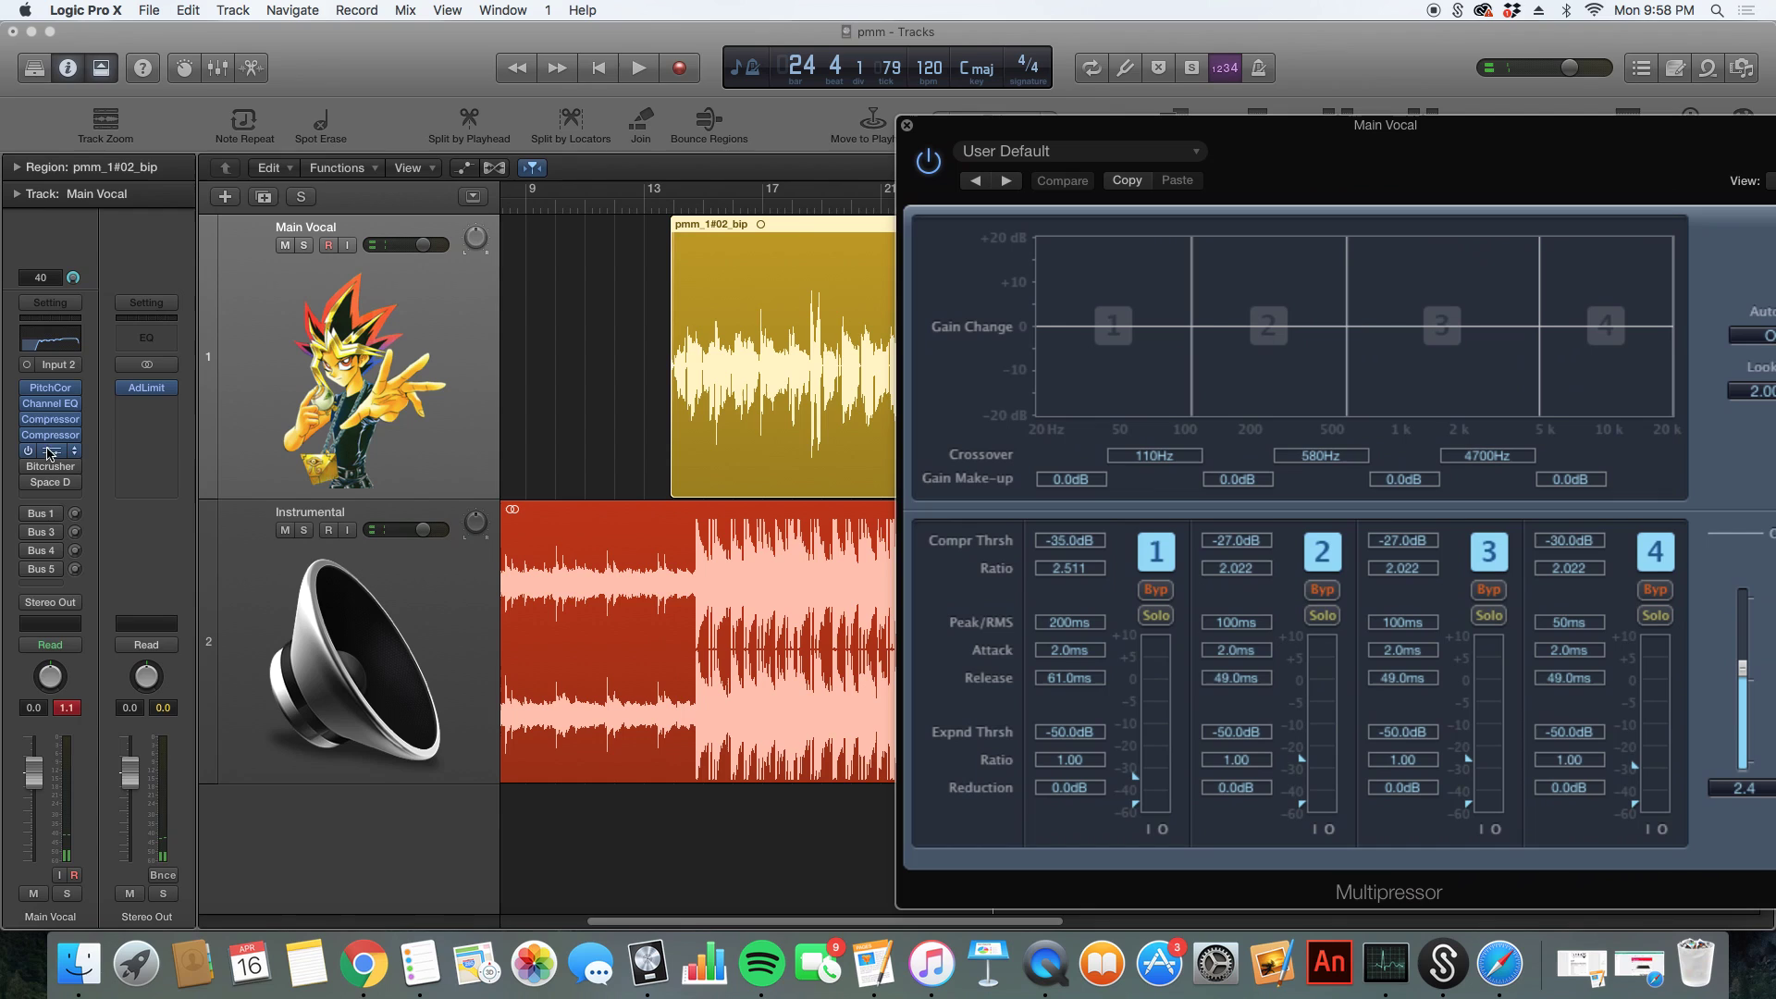
left_click(75, 452)
mouse_move(79, 549)
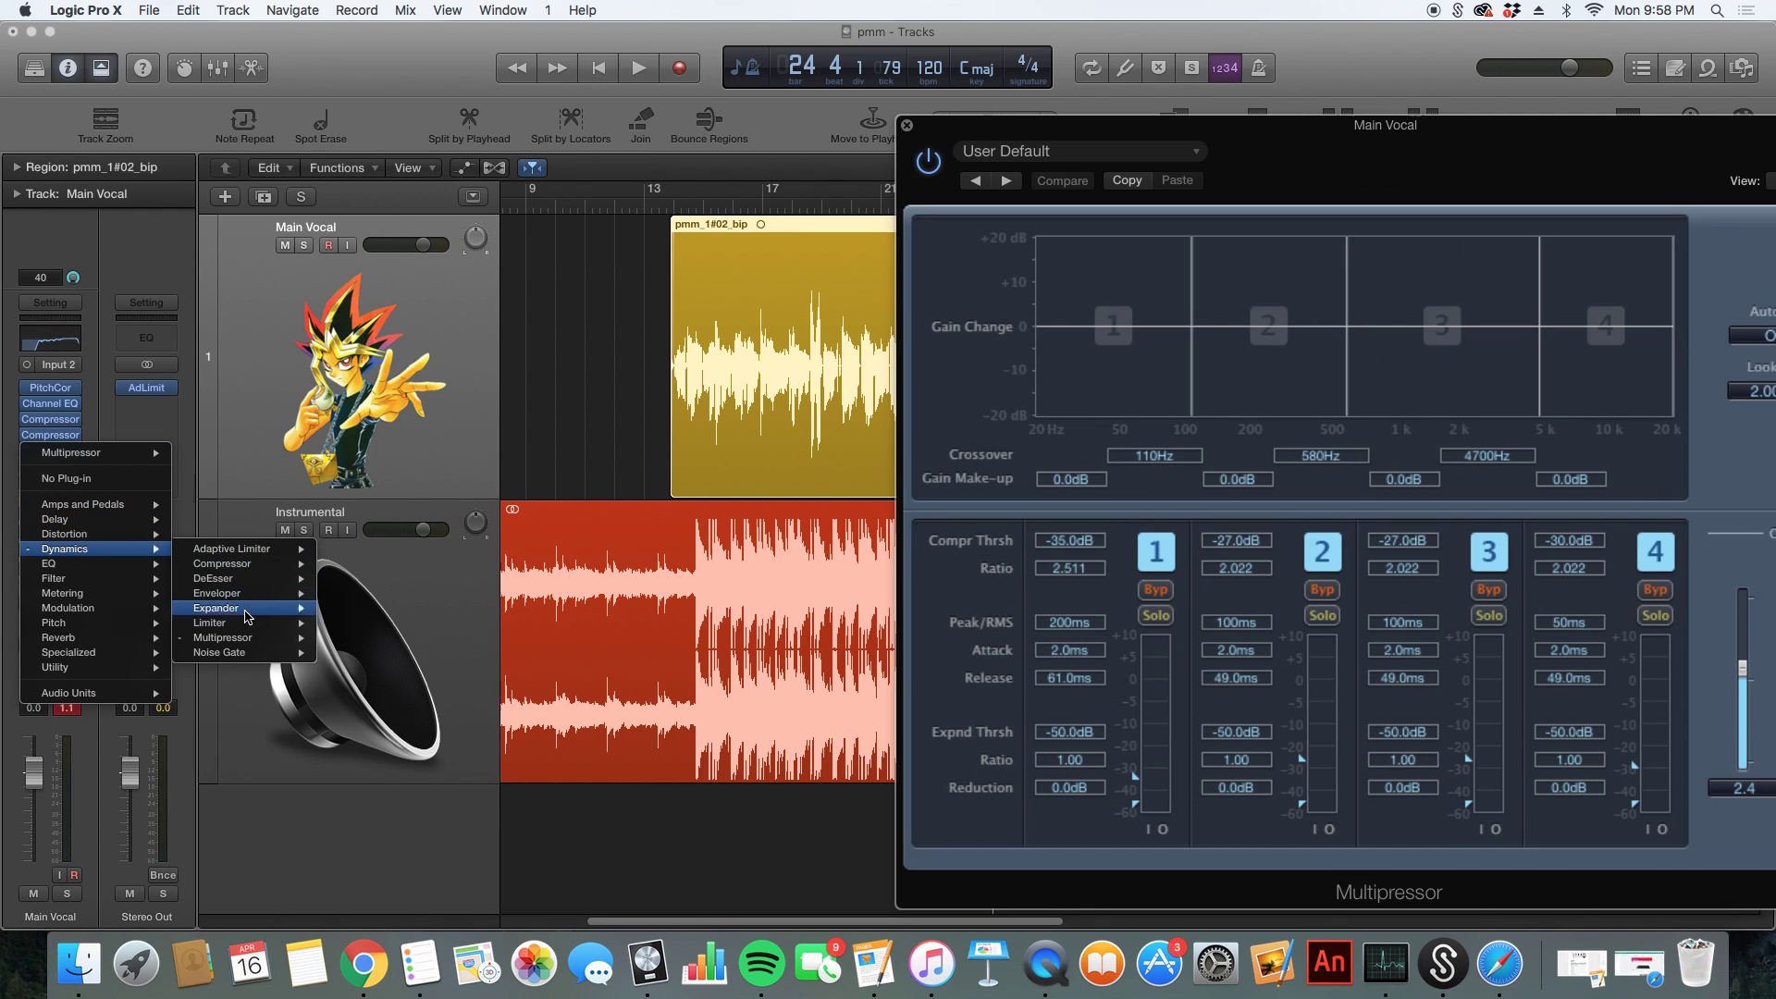
left_click(527, 351)
left_click_drag(1463, 182, 1284, 144)
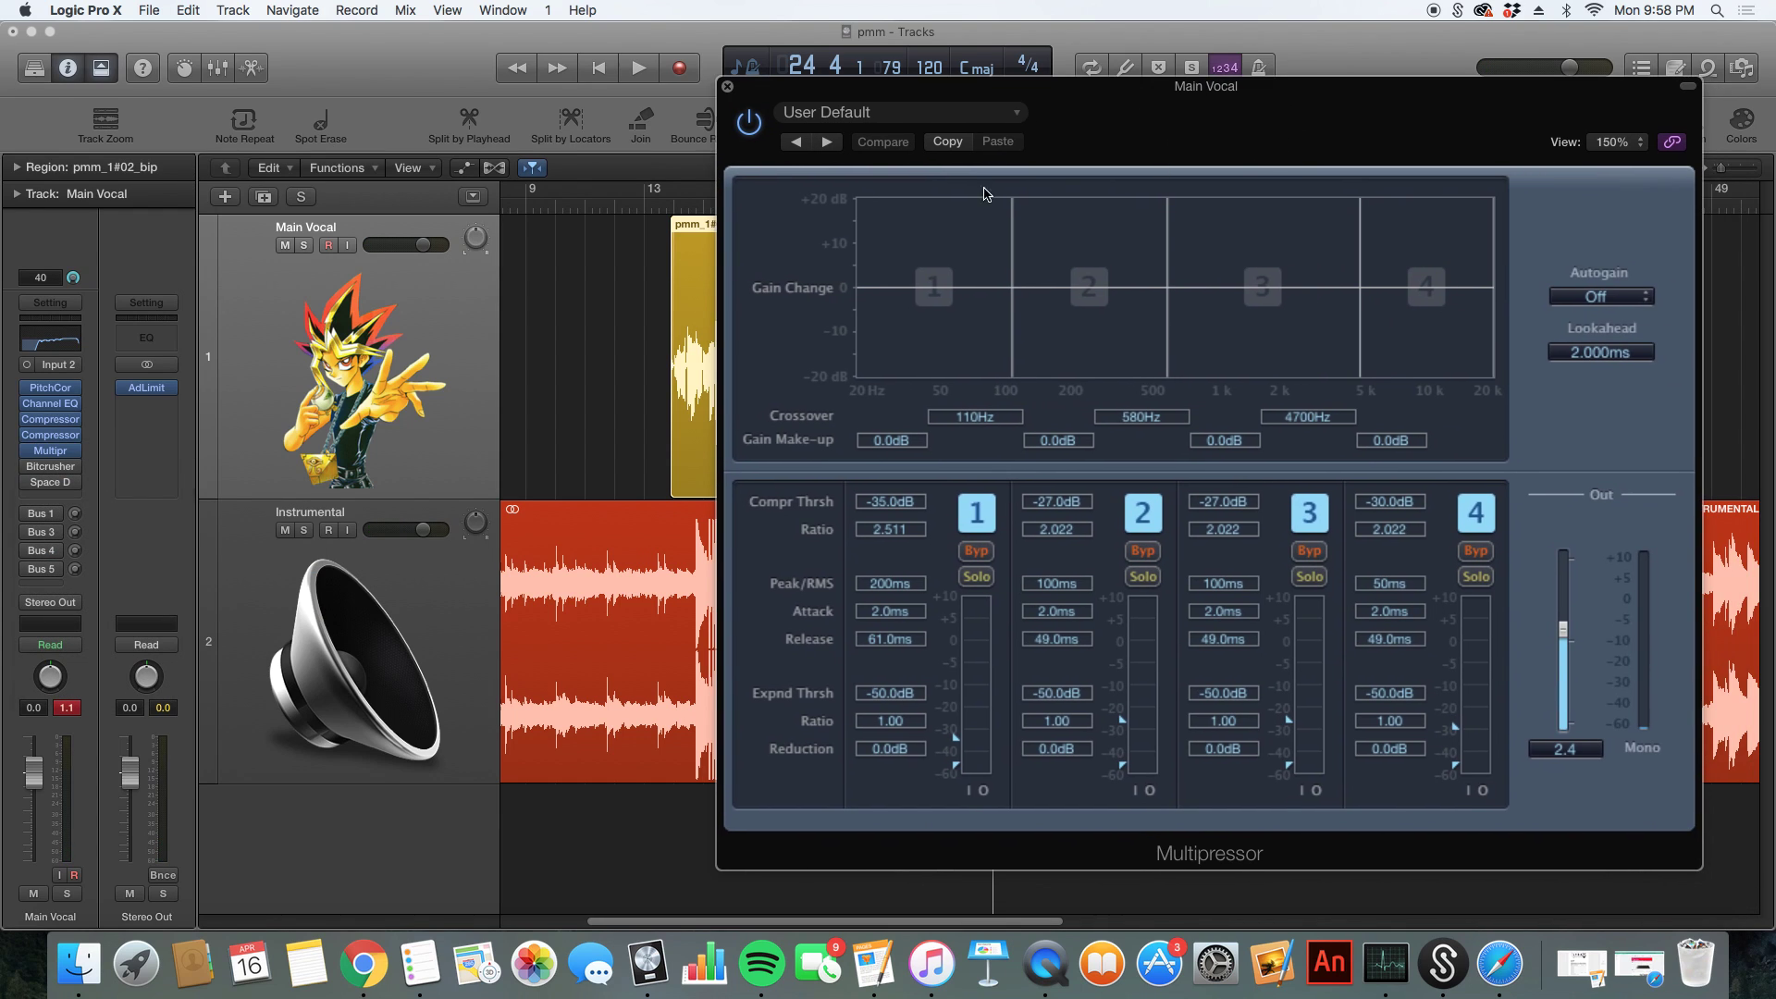
- Play the mix from bar 13 while examining the Multipressor's gain change in each band, and stop playback
left_click(641, 206)
key("space")
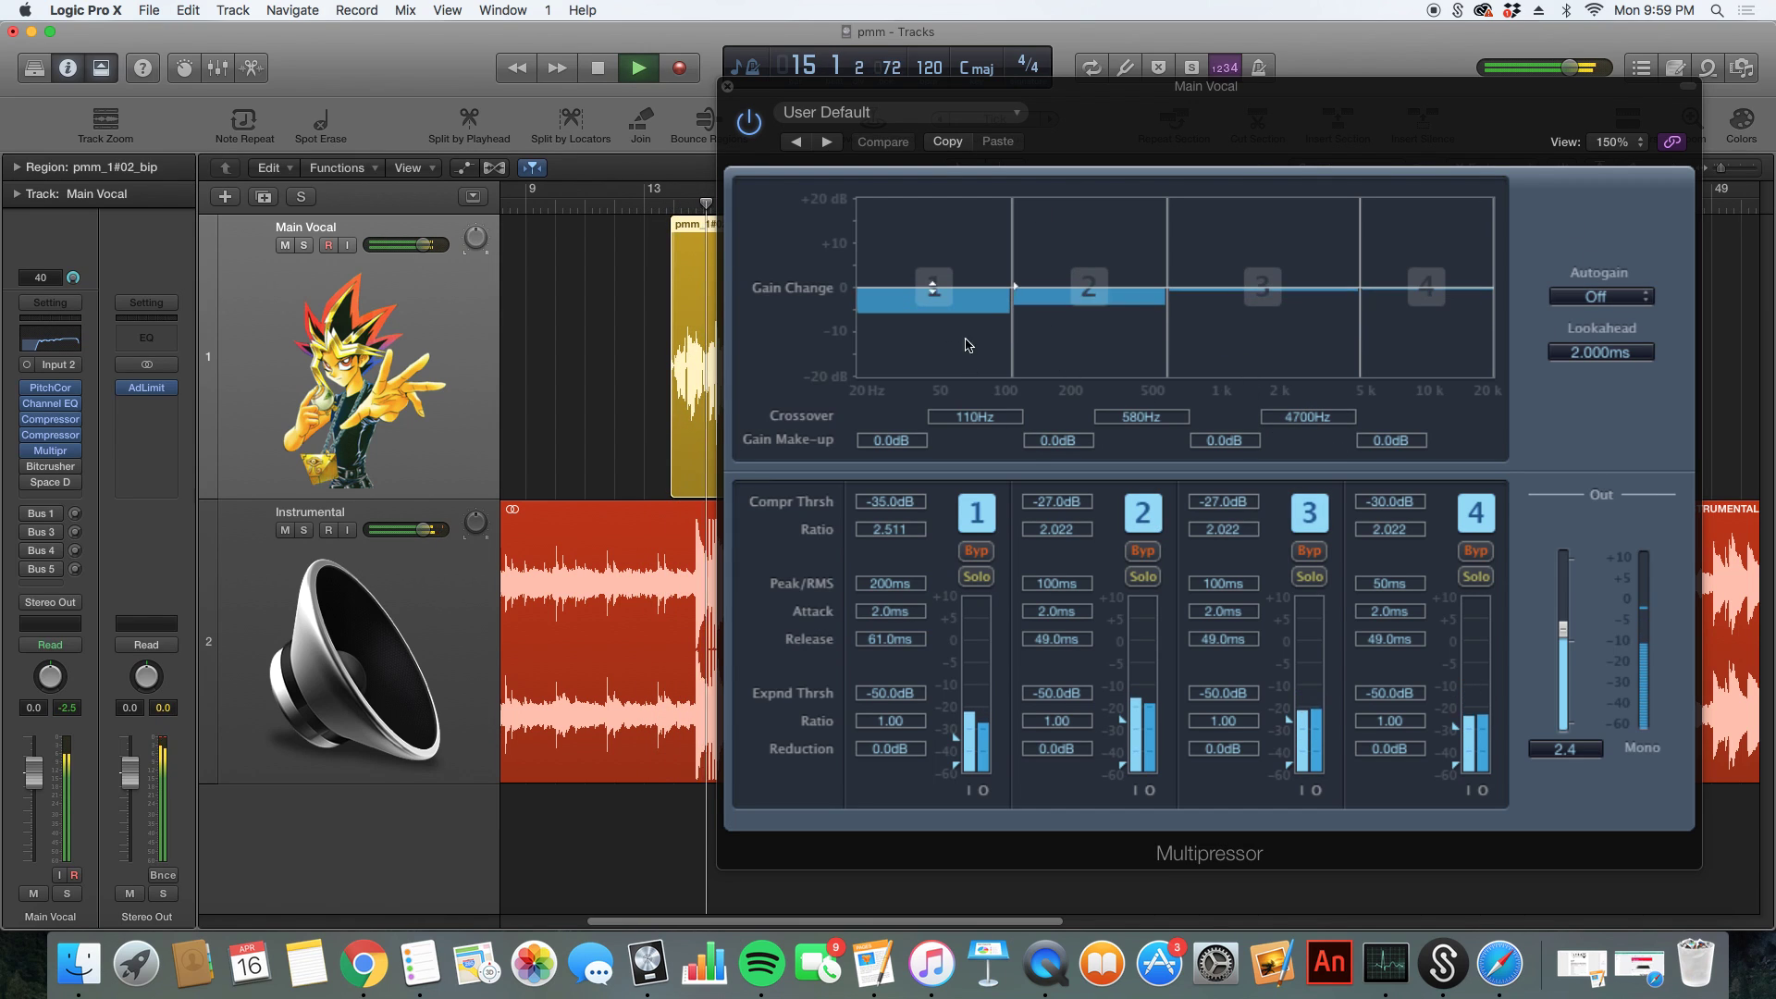
mouse_move(28, 420)
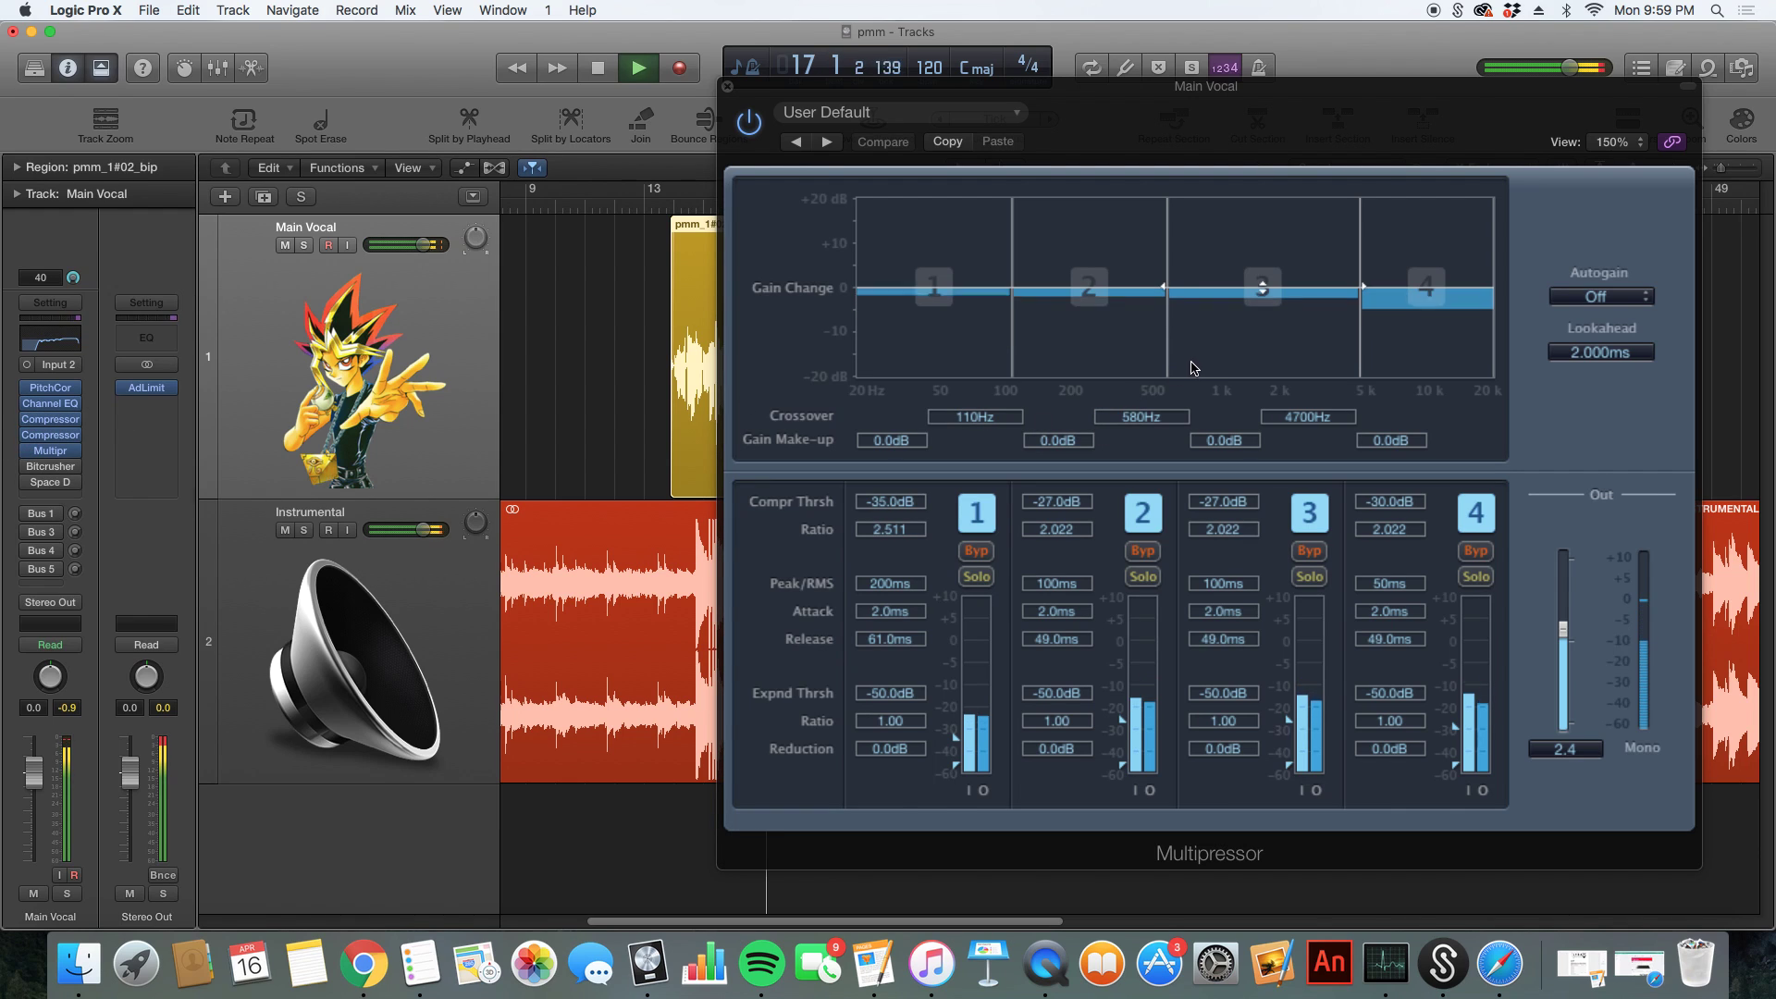
key("space")
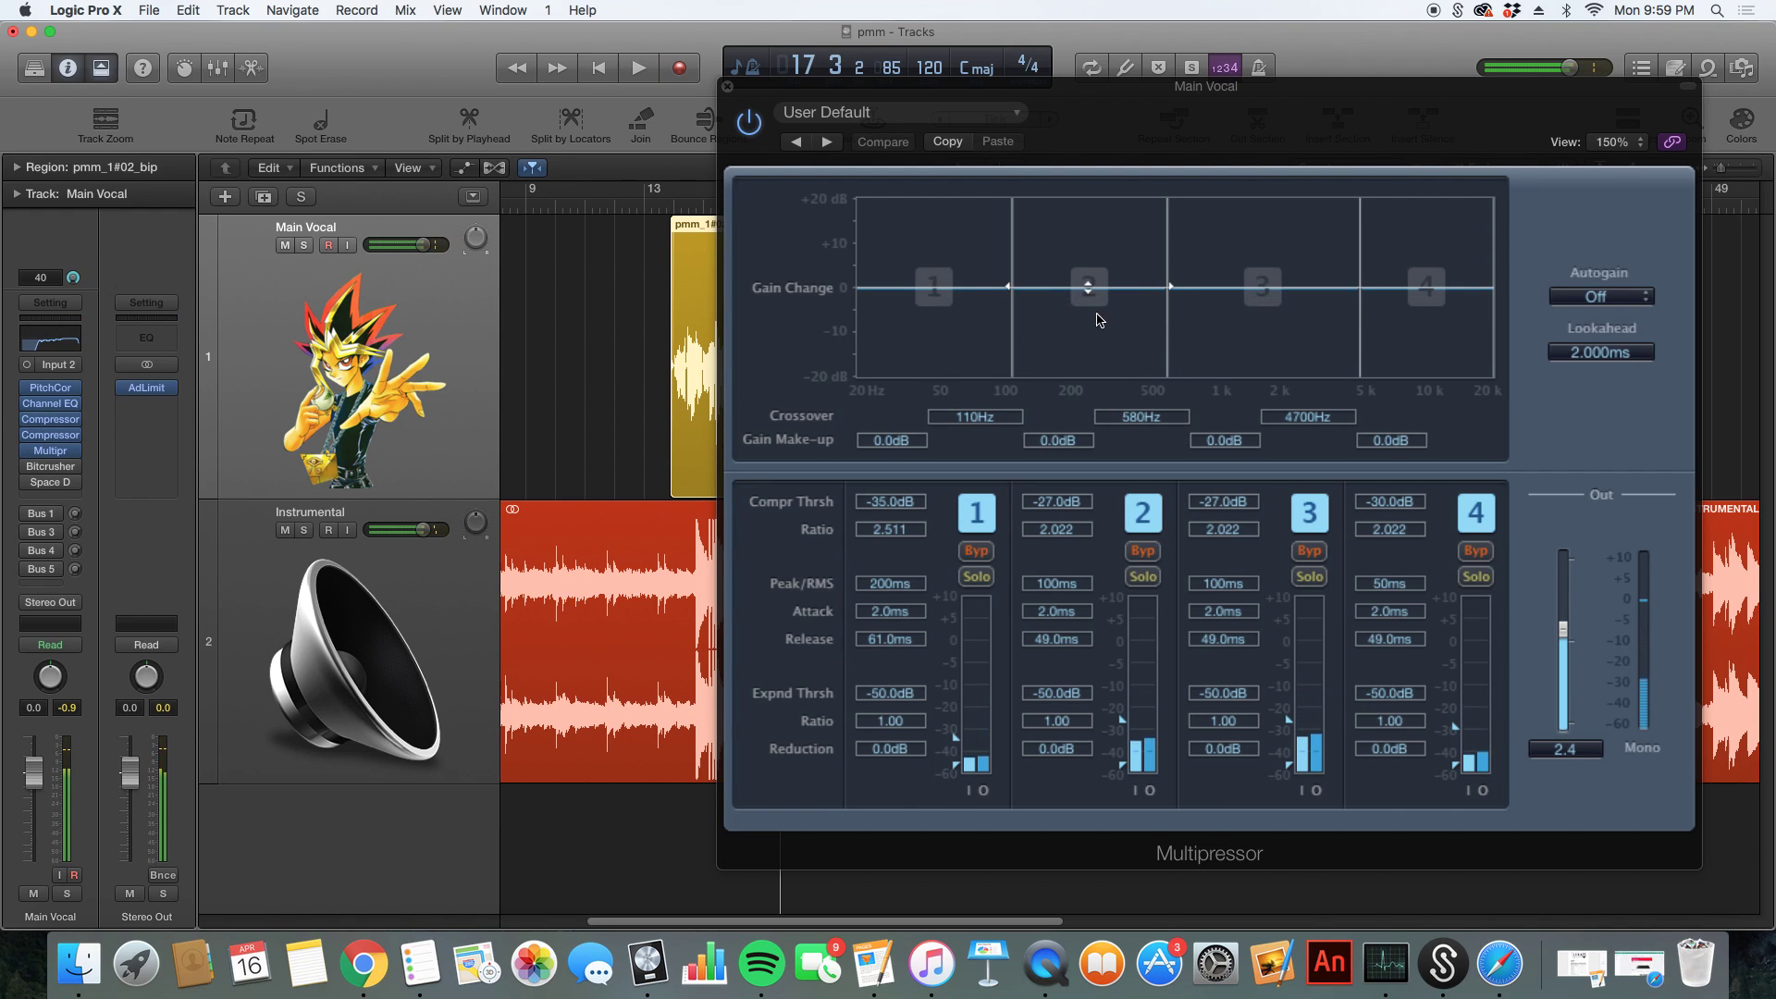
- Shrink the Multipressor window to 123% and move it clear of the start of the vocal region
left_click_drag(1122, 130, 1291, 100)
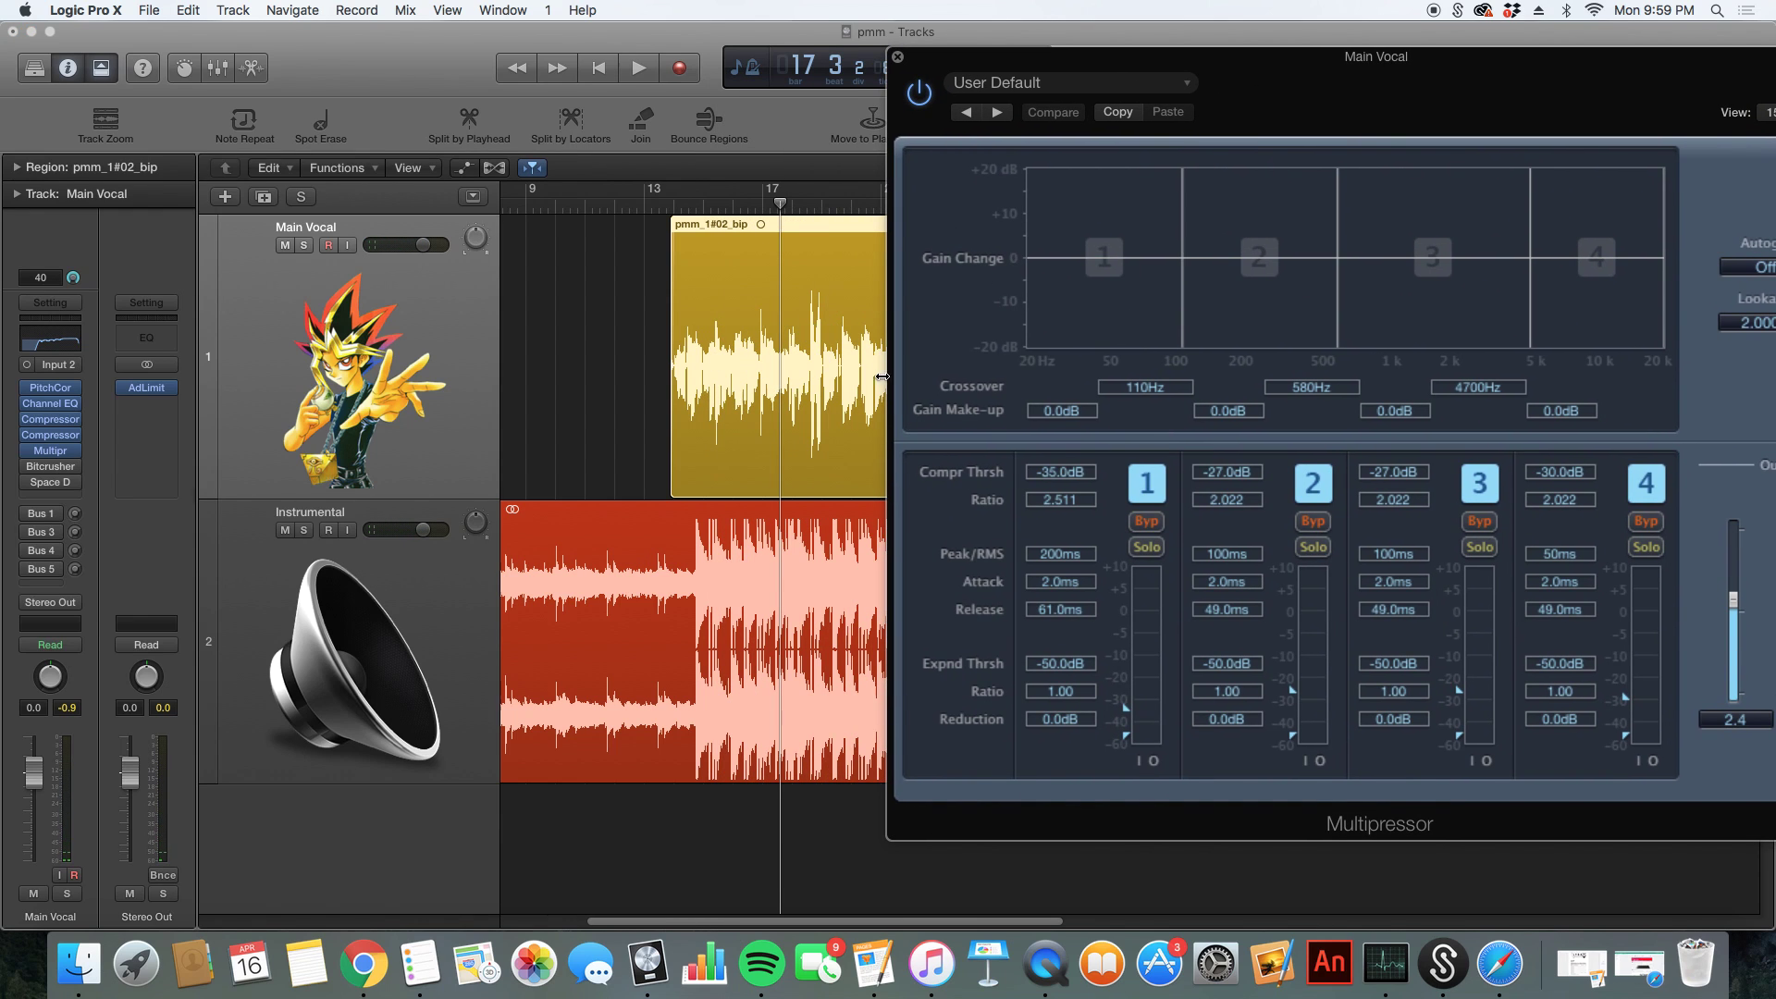
left_click_drag(1388, 104, 737, 92)
left_click_drag(1177, 828, 999, 753)
left_click_drag(475, 48, 1173, 89)
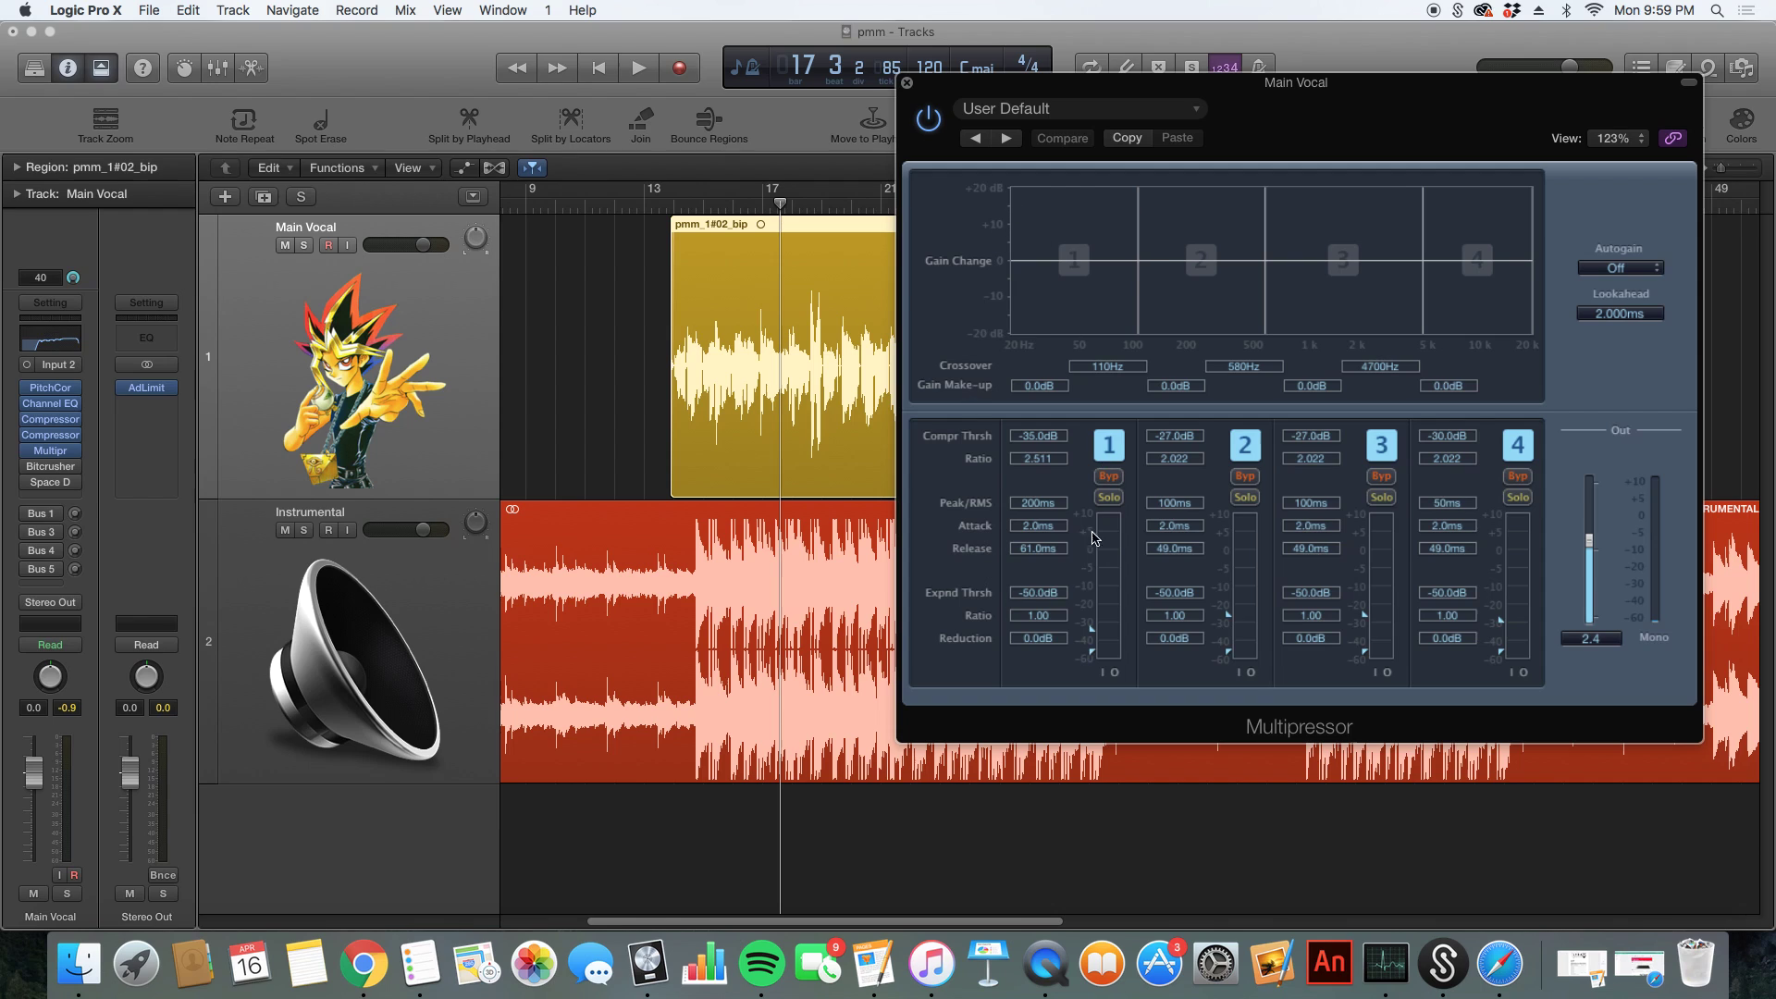
- Play the mix from the start of the vocal, comparing the Multipressor bypassed and active, close its window and stop playback
left_click(684, 209)
key("space")
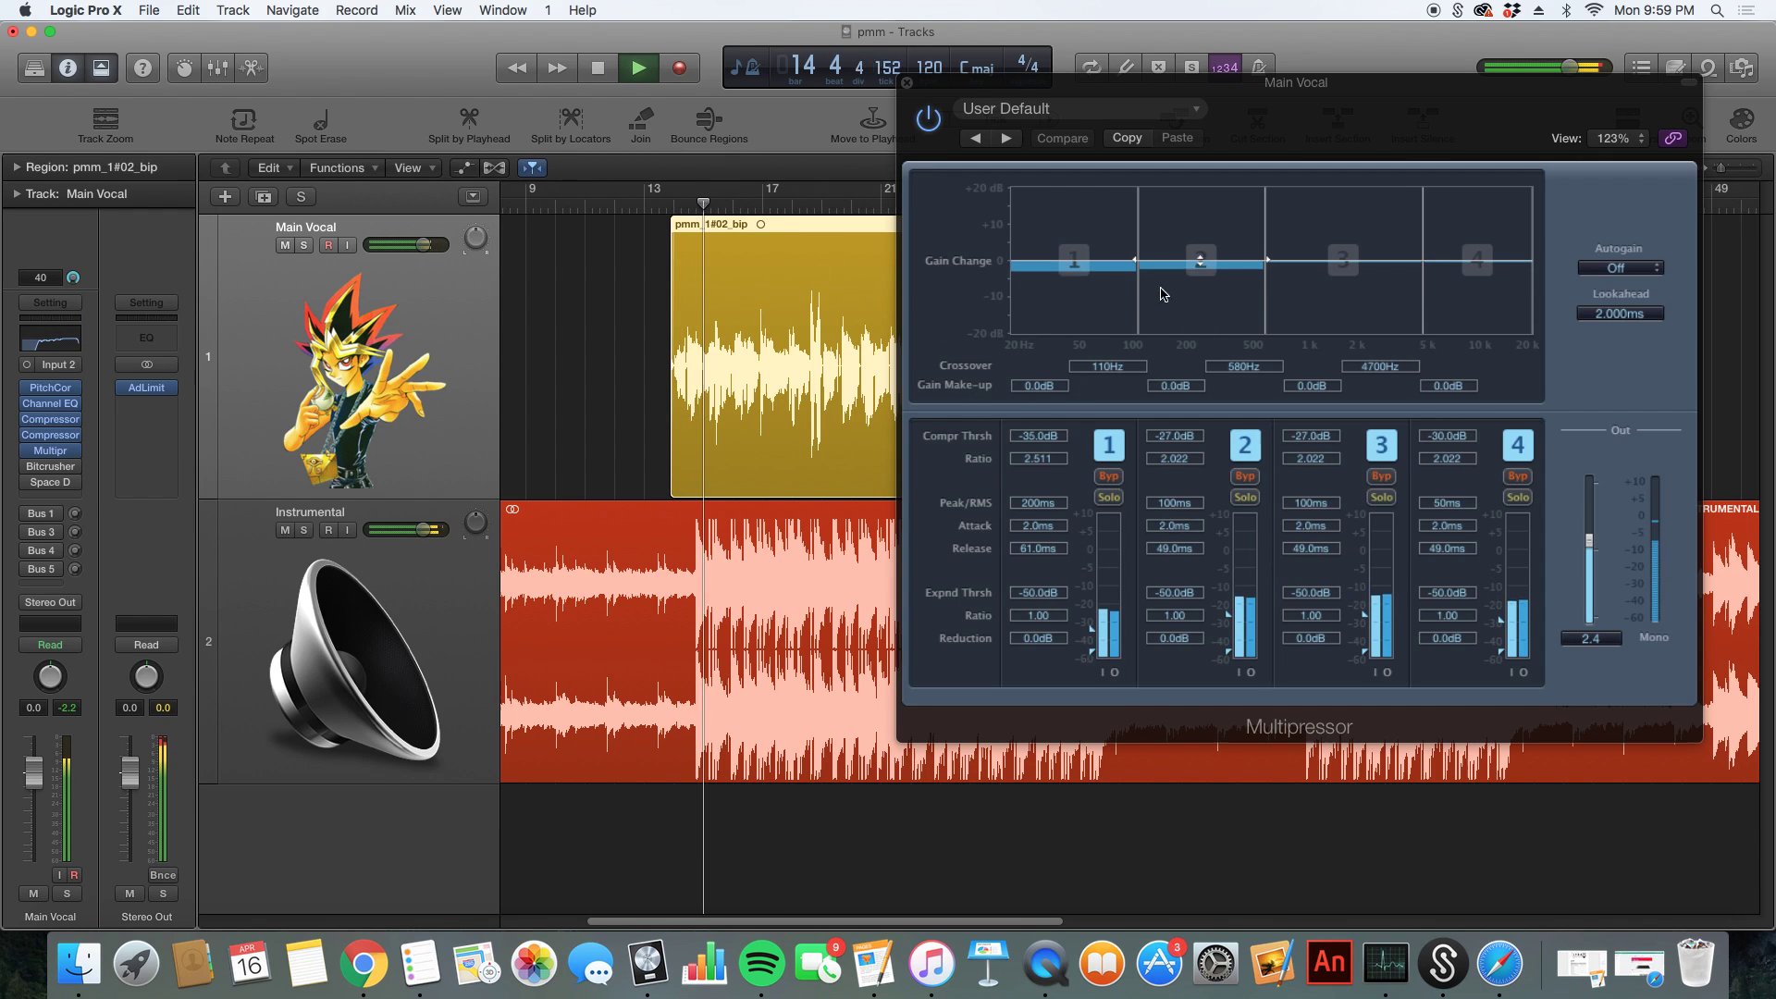
left_click(929, 121)
left_click(929, 120)
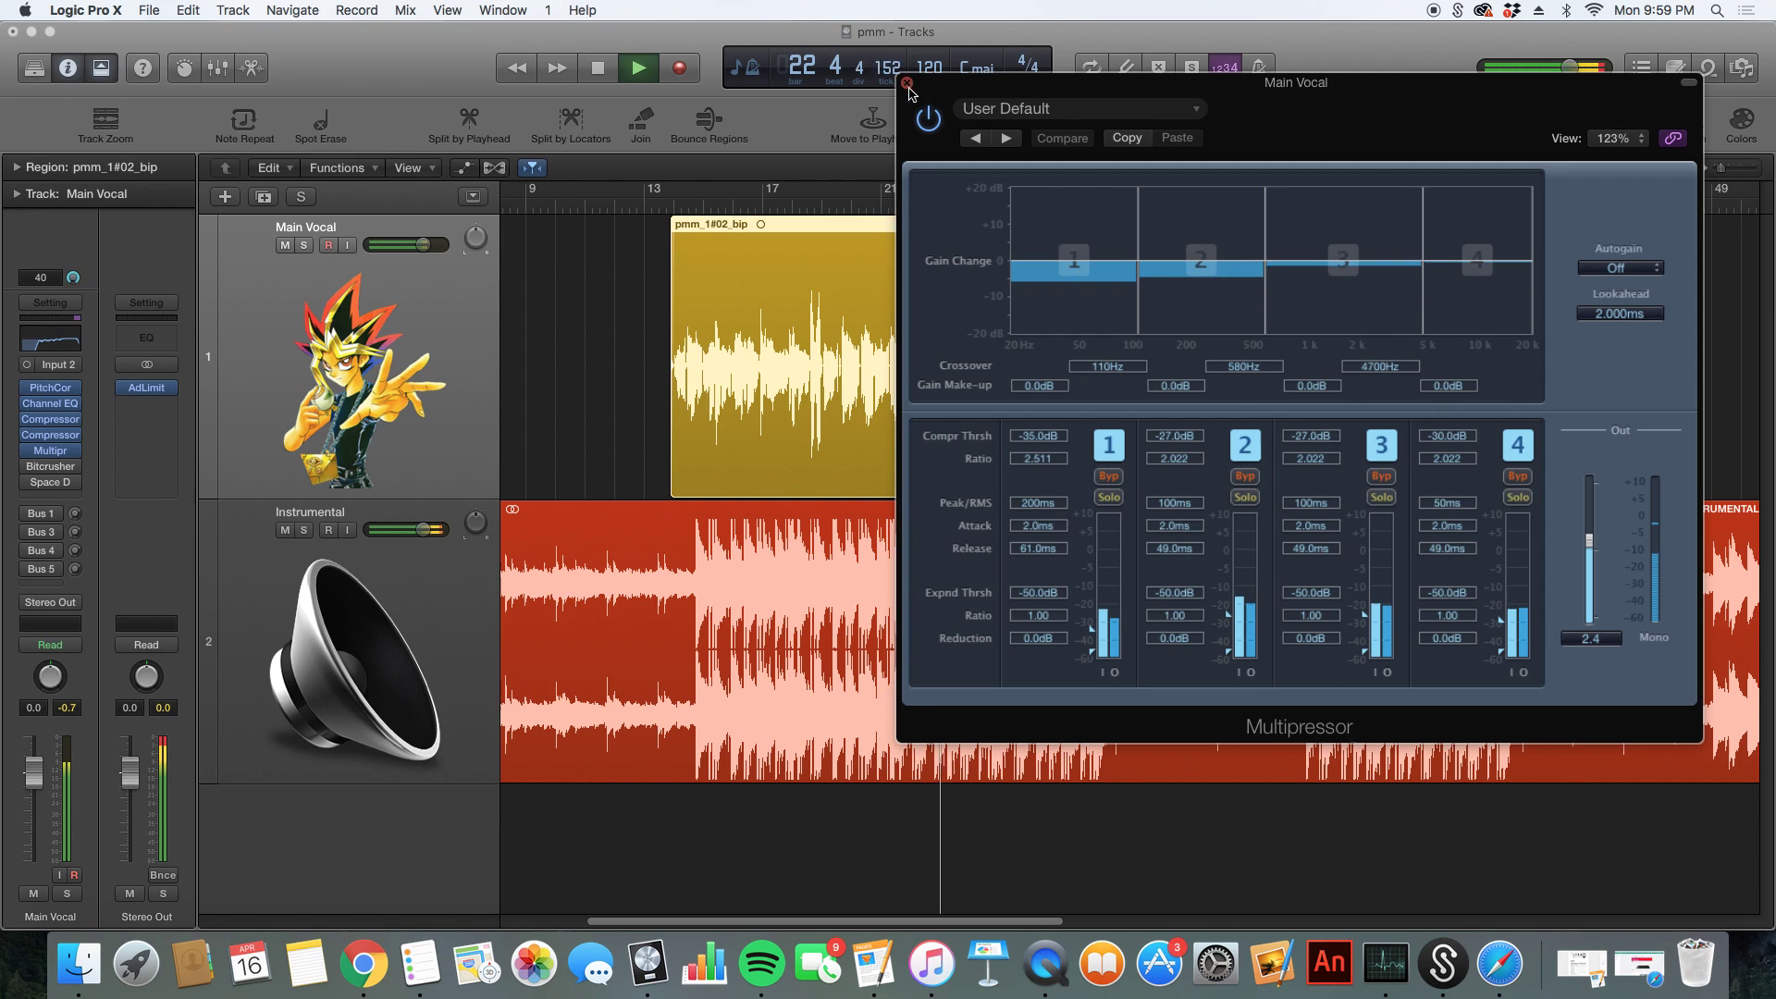
key("super+w")
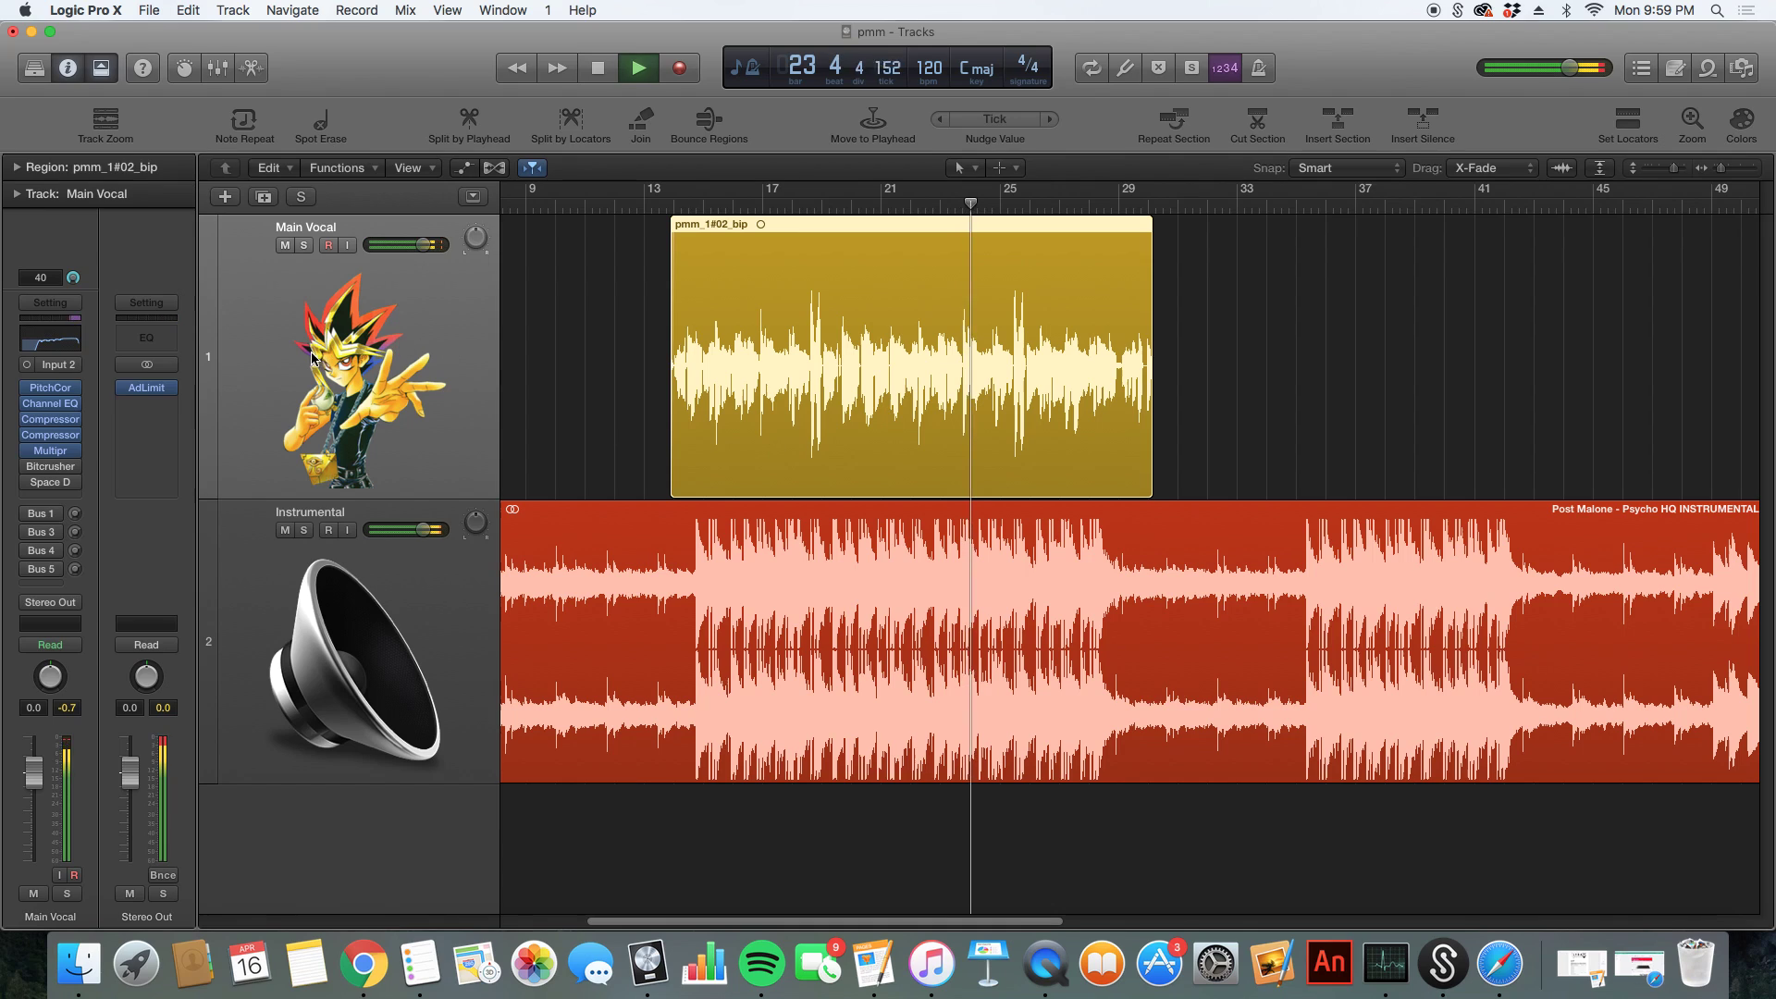
mouse_move(51, 486)
key("space")
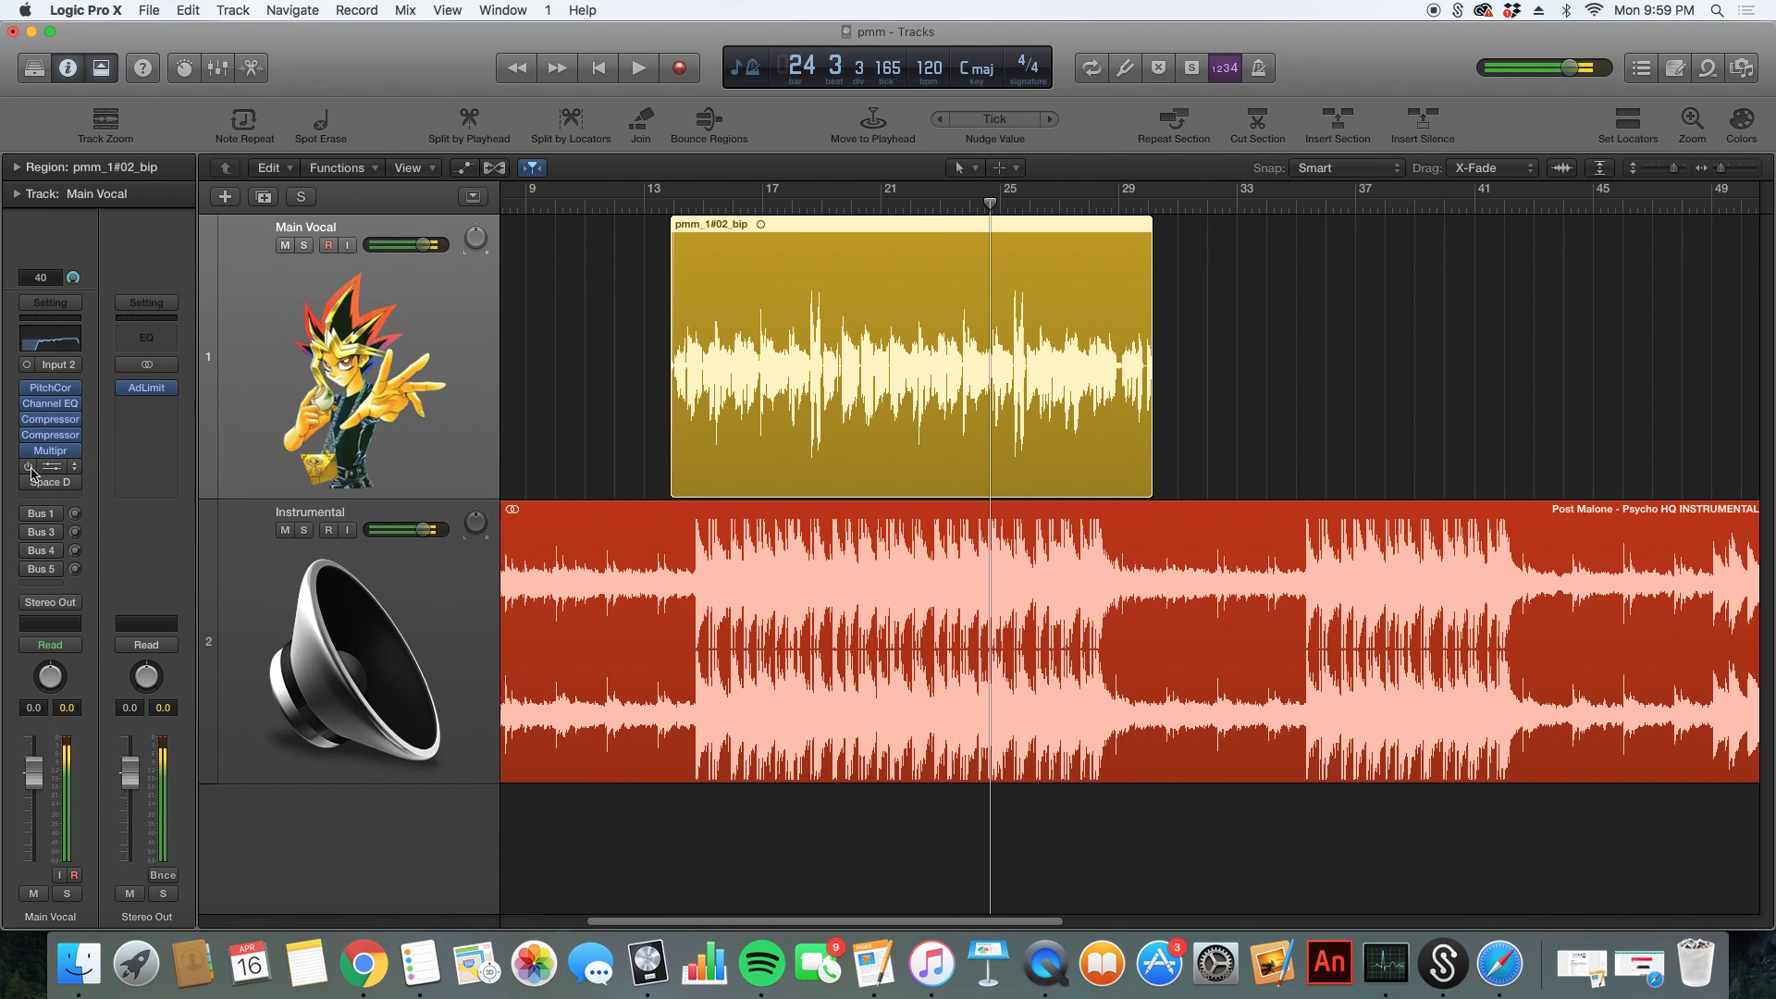
- Enable the Main Vocal track's Bitcrusher distortion plug-in and open its settings below the vocal region
left_click(77, 468)
mouse_move(78, 553)
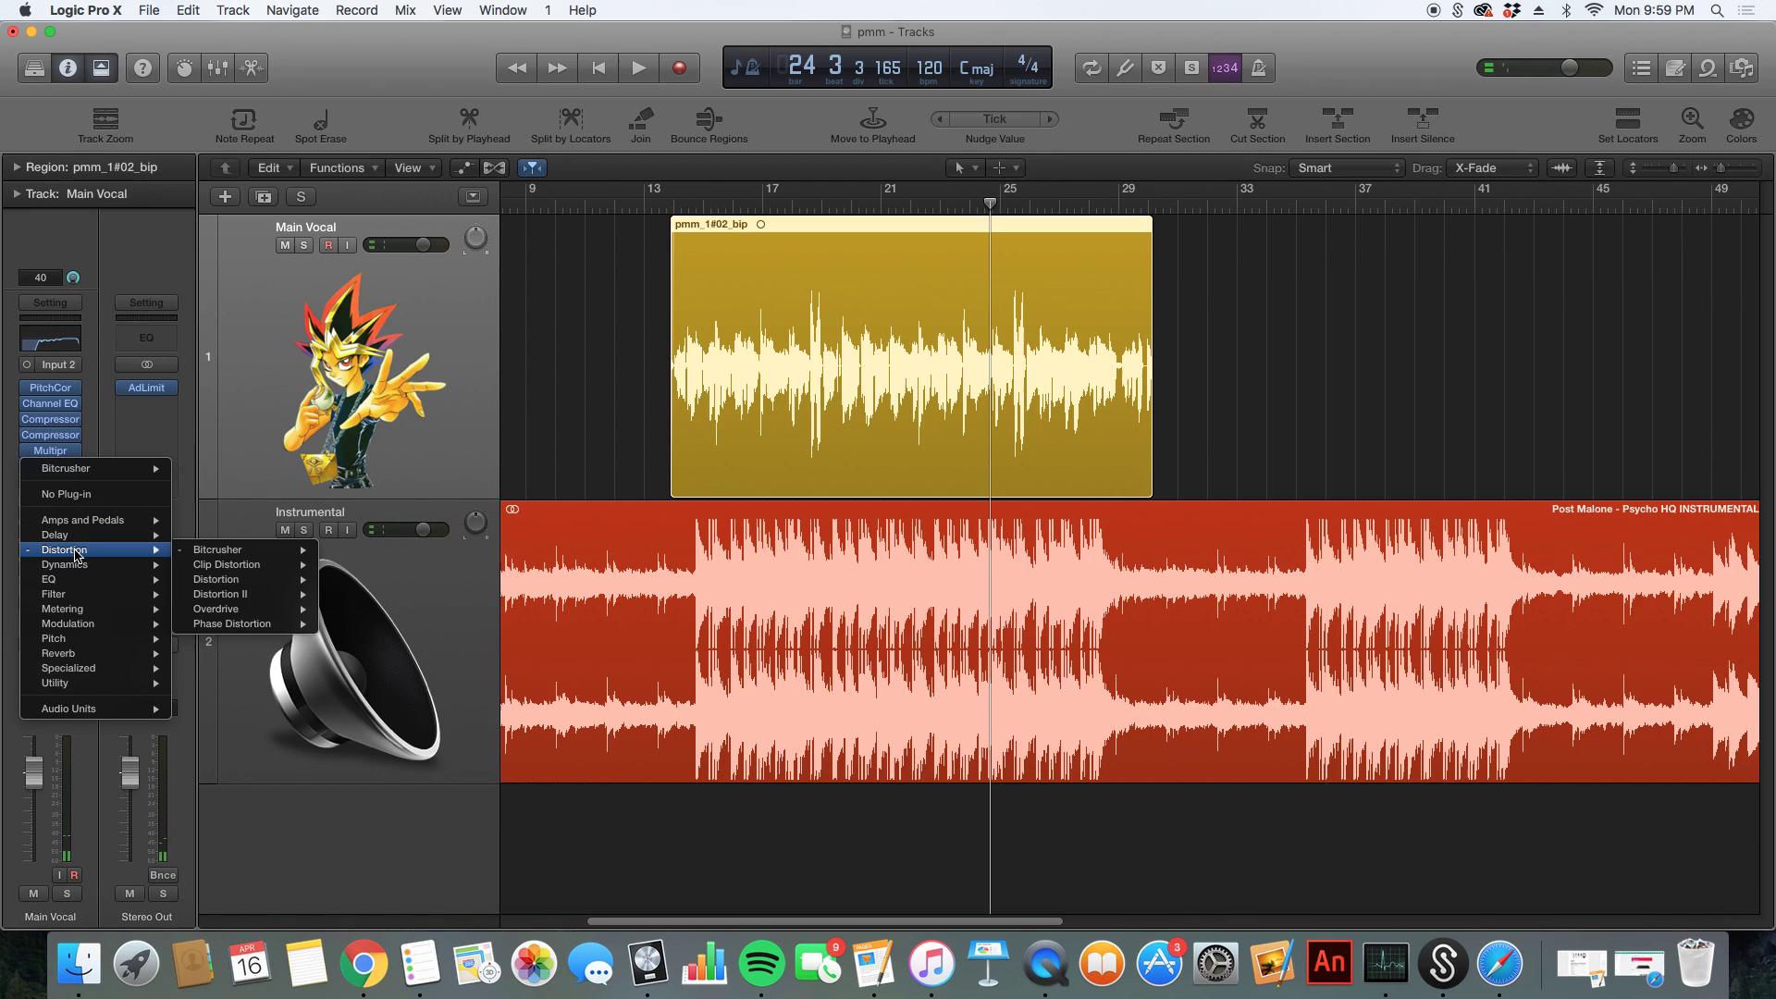
left_click(222, 550)
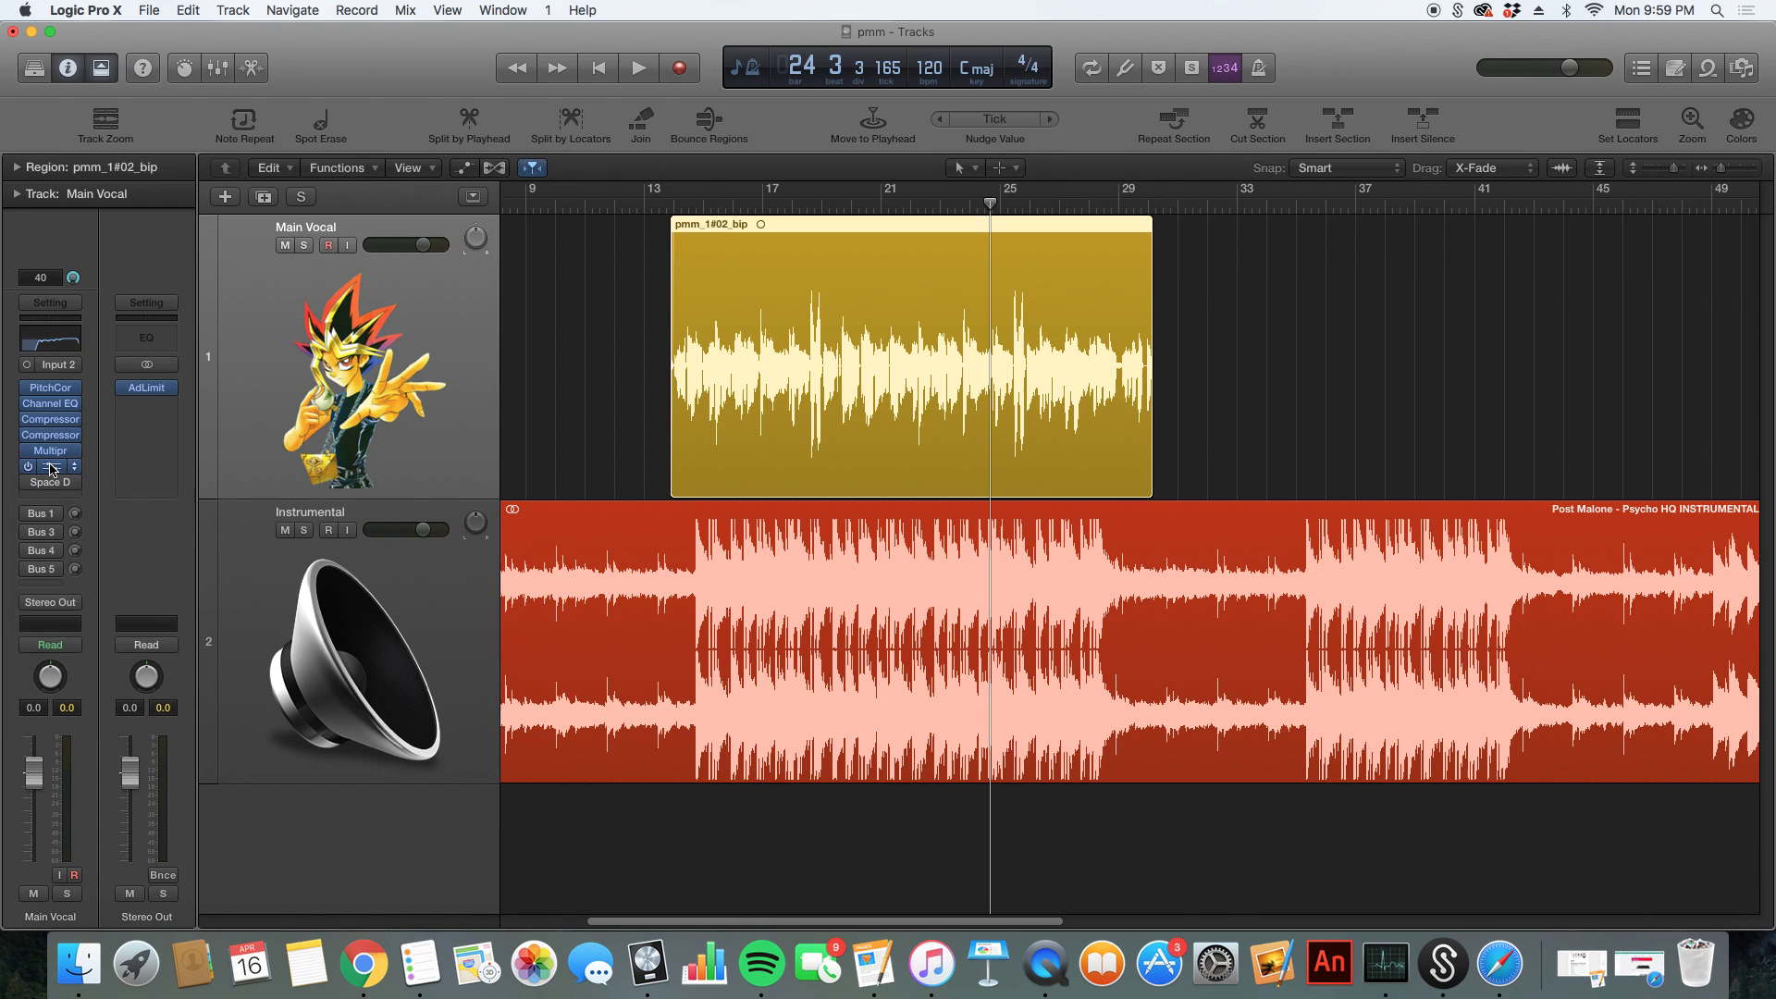
left_click_drag(527, 99, 1062, 511)
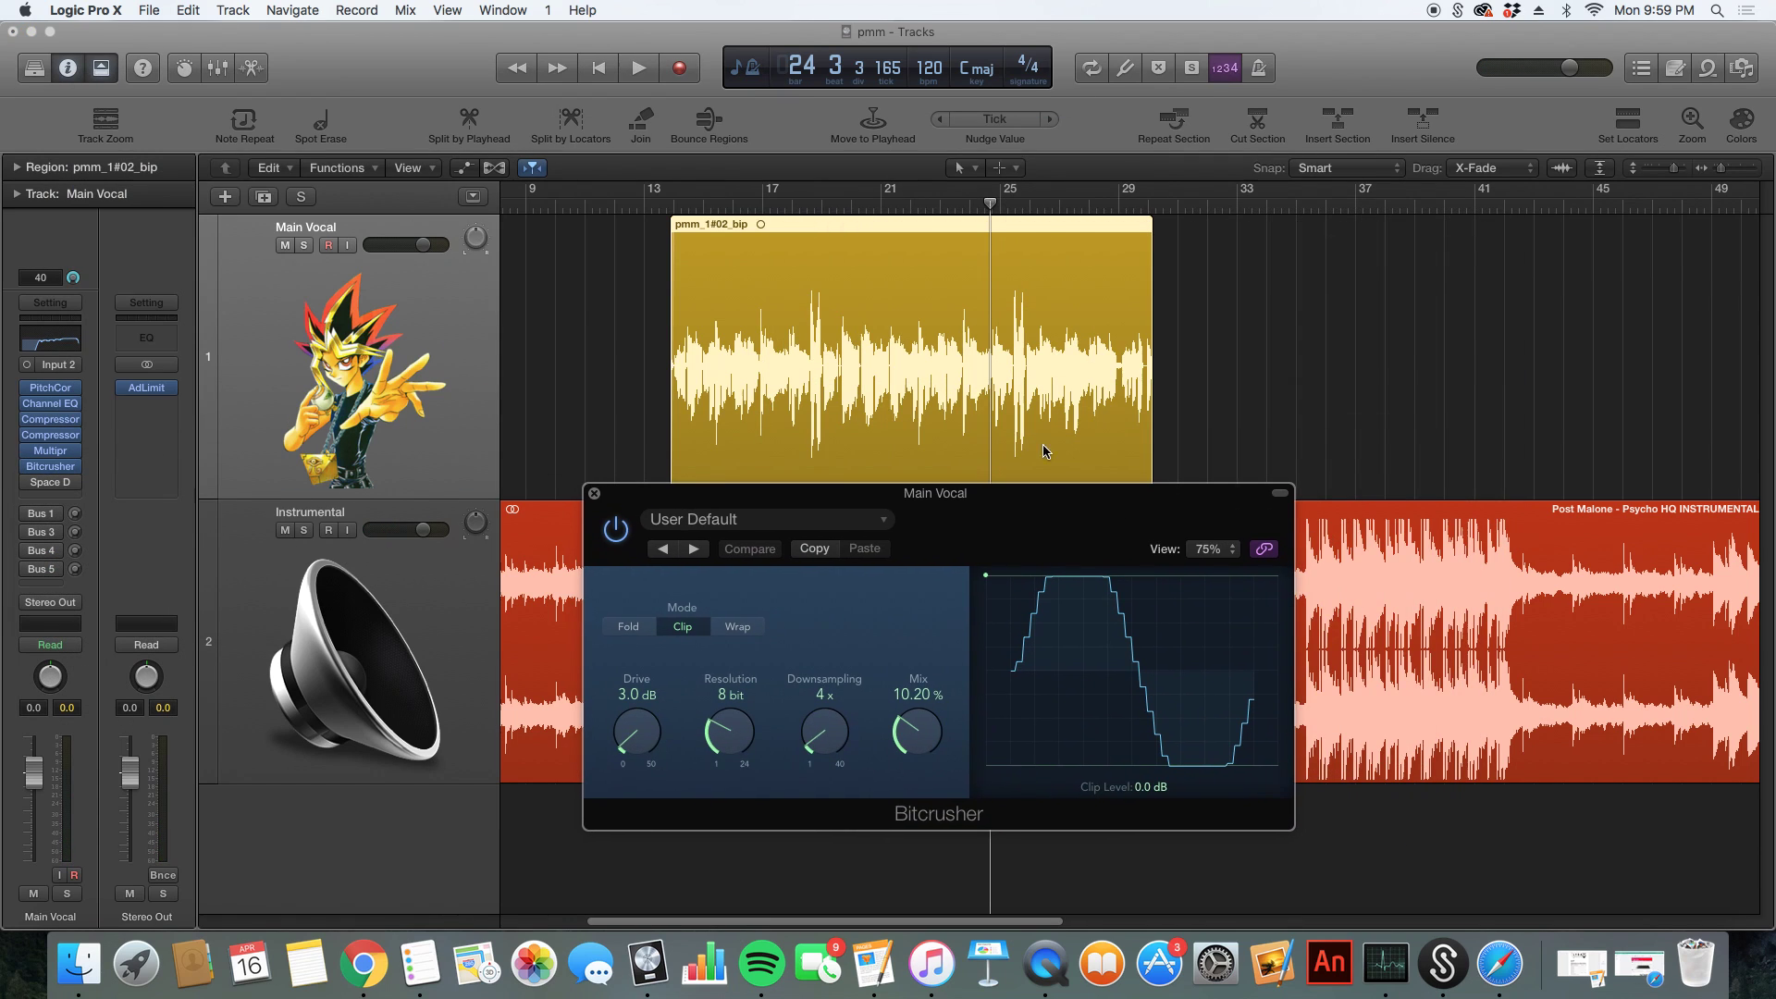
- Move the Bitcrusher window aside and play the mix from bar 13 to listen to its effect
left_click(698, 205)
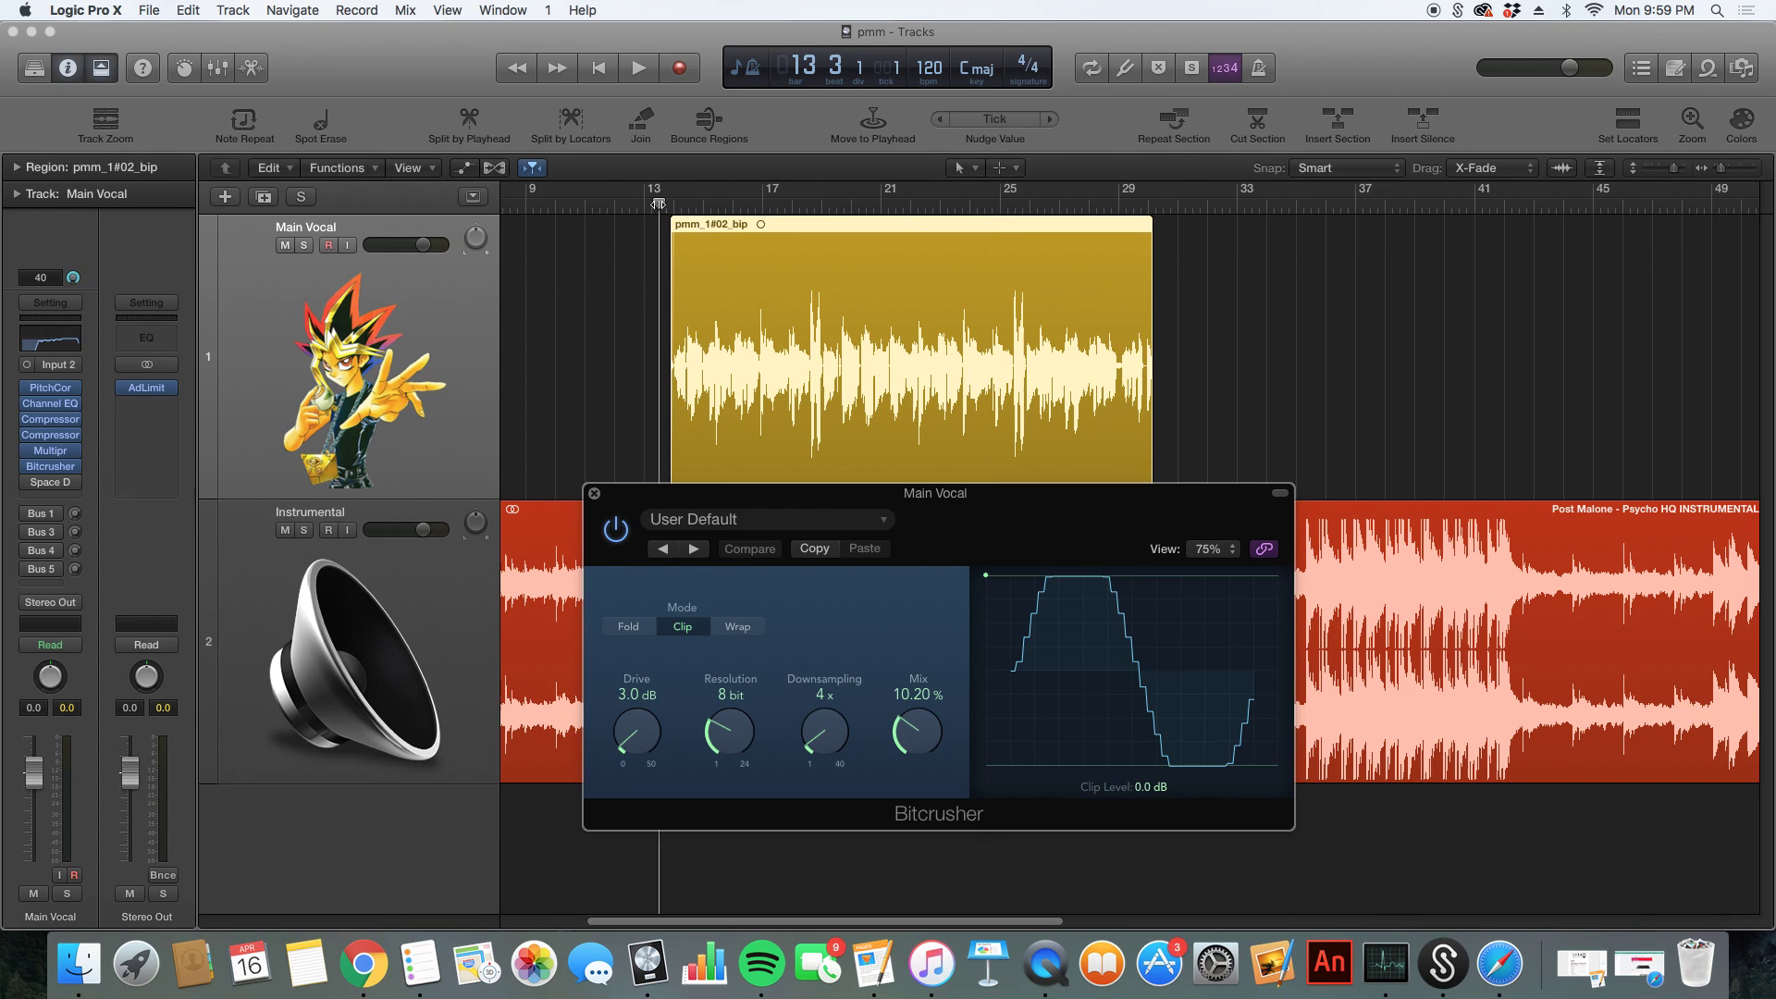
left_click_drag(1145, 524, 1280, 408)
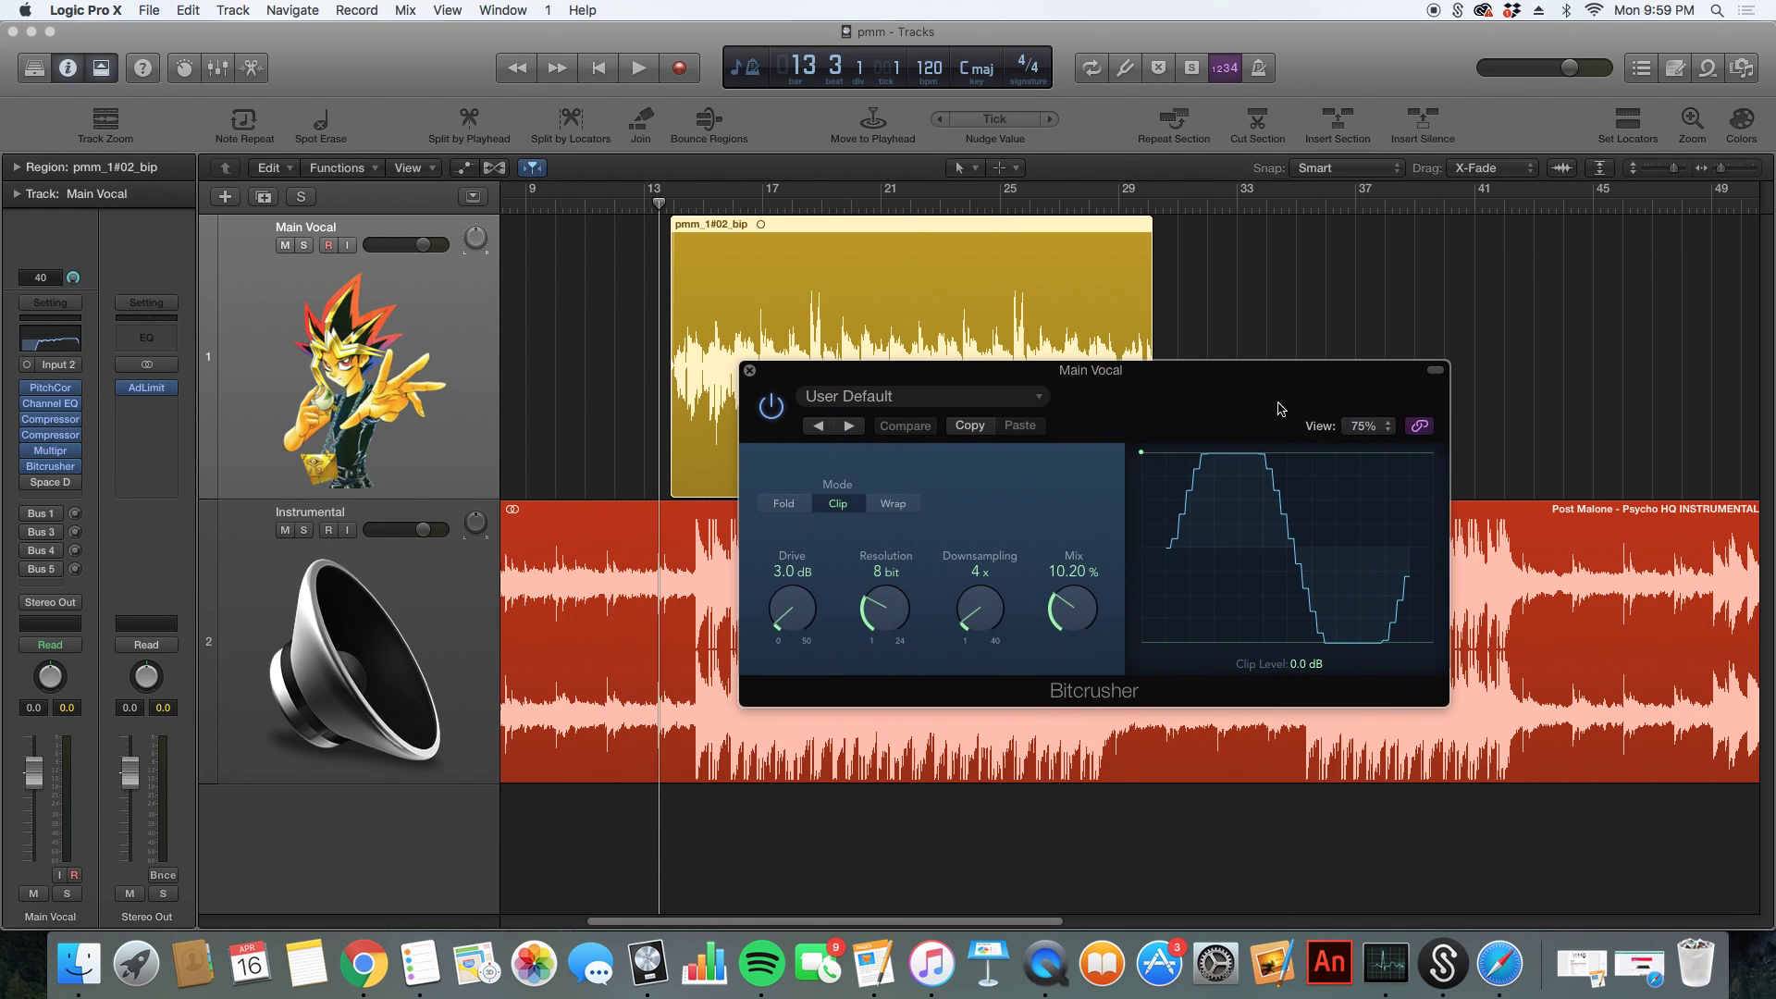
key("space")
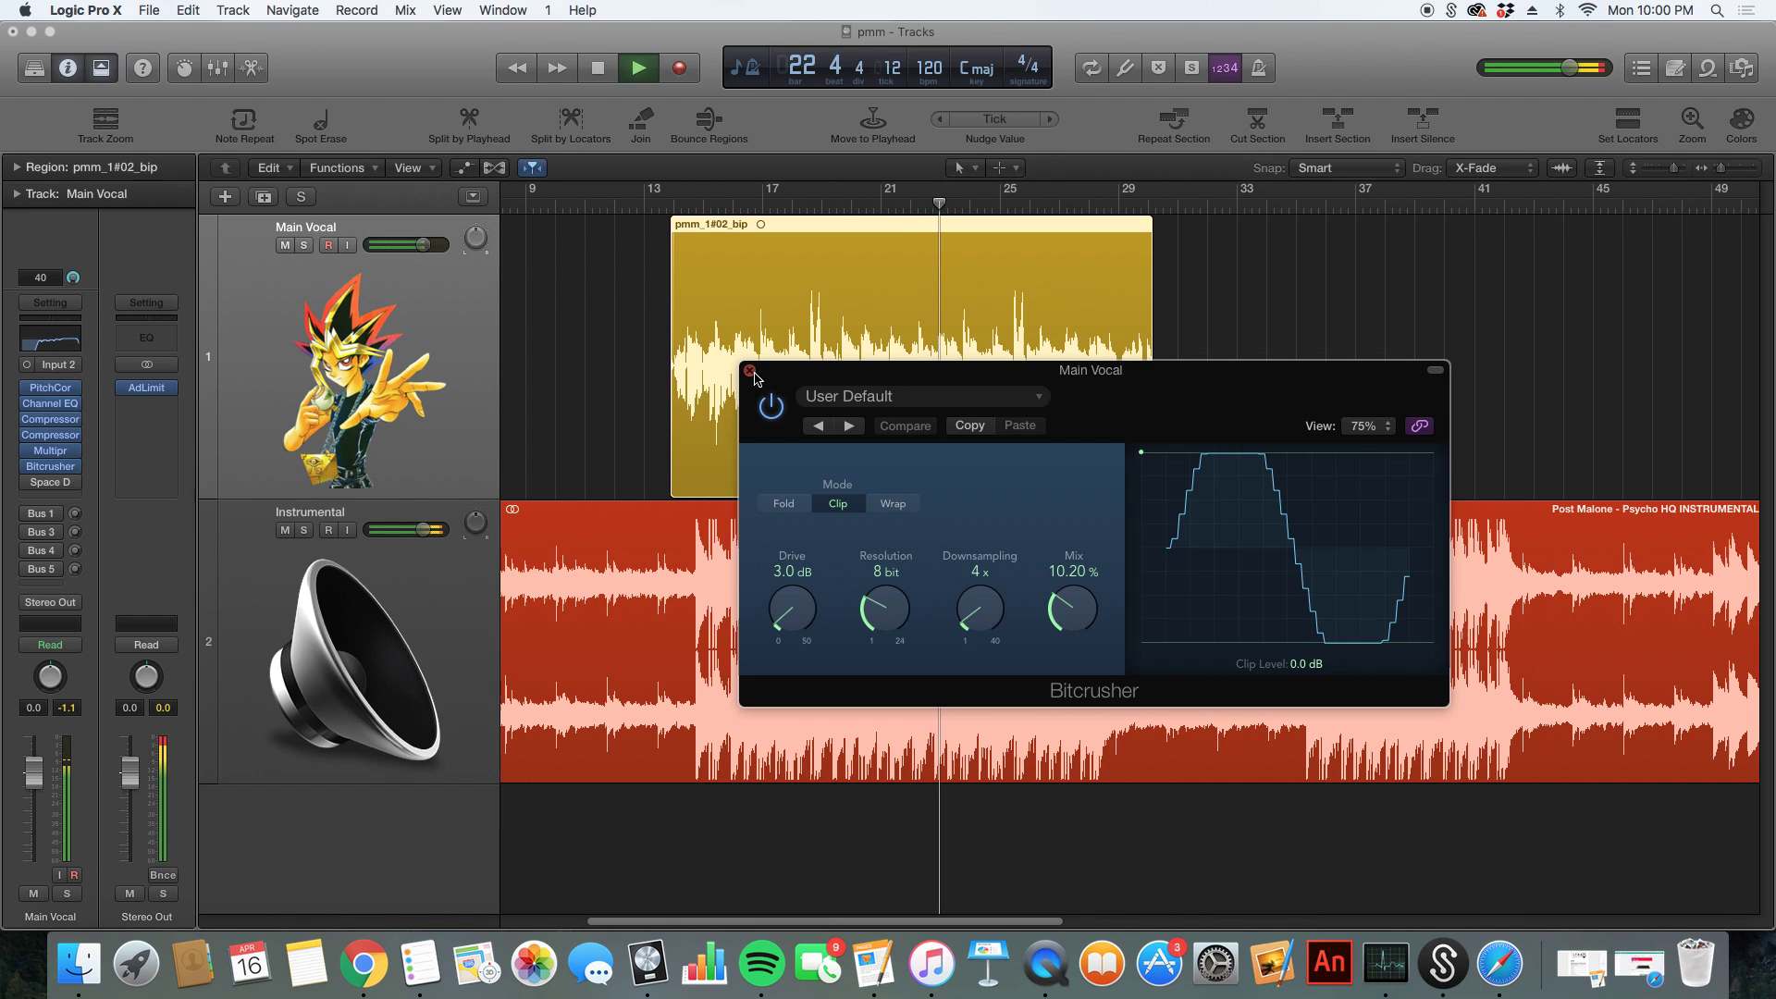
- Audition the Bitcrusher with Mix at 100%, bring the Mix back to 11.60%, then stop playback and close its window
left_click_drag(1073, 608, 1068, 296)
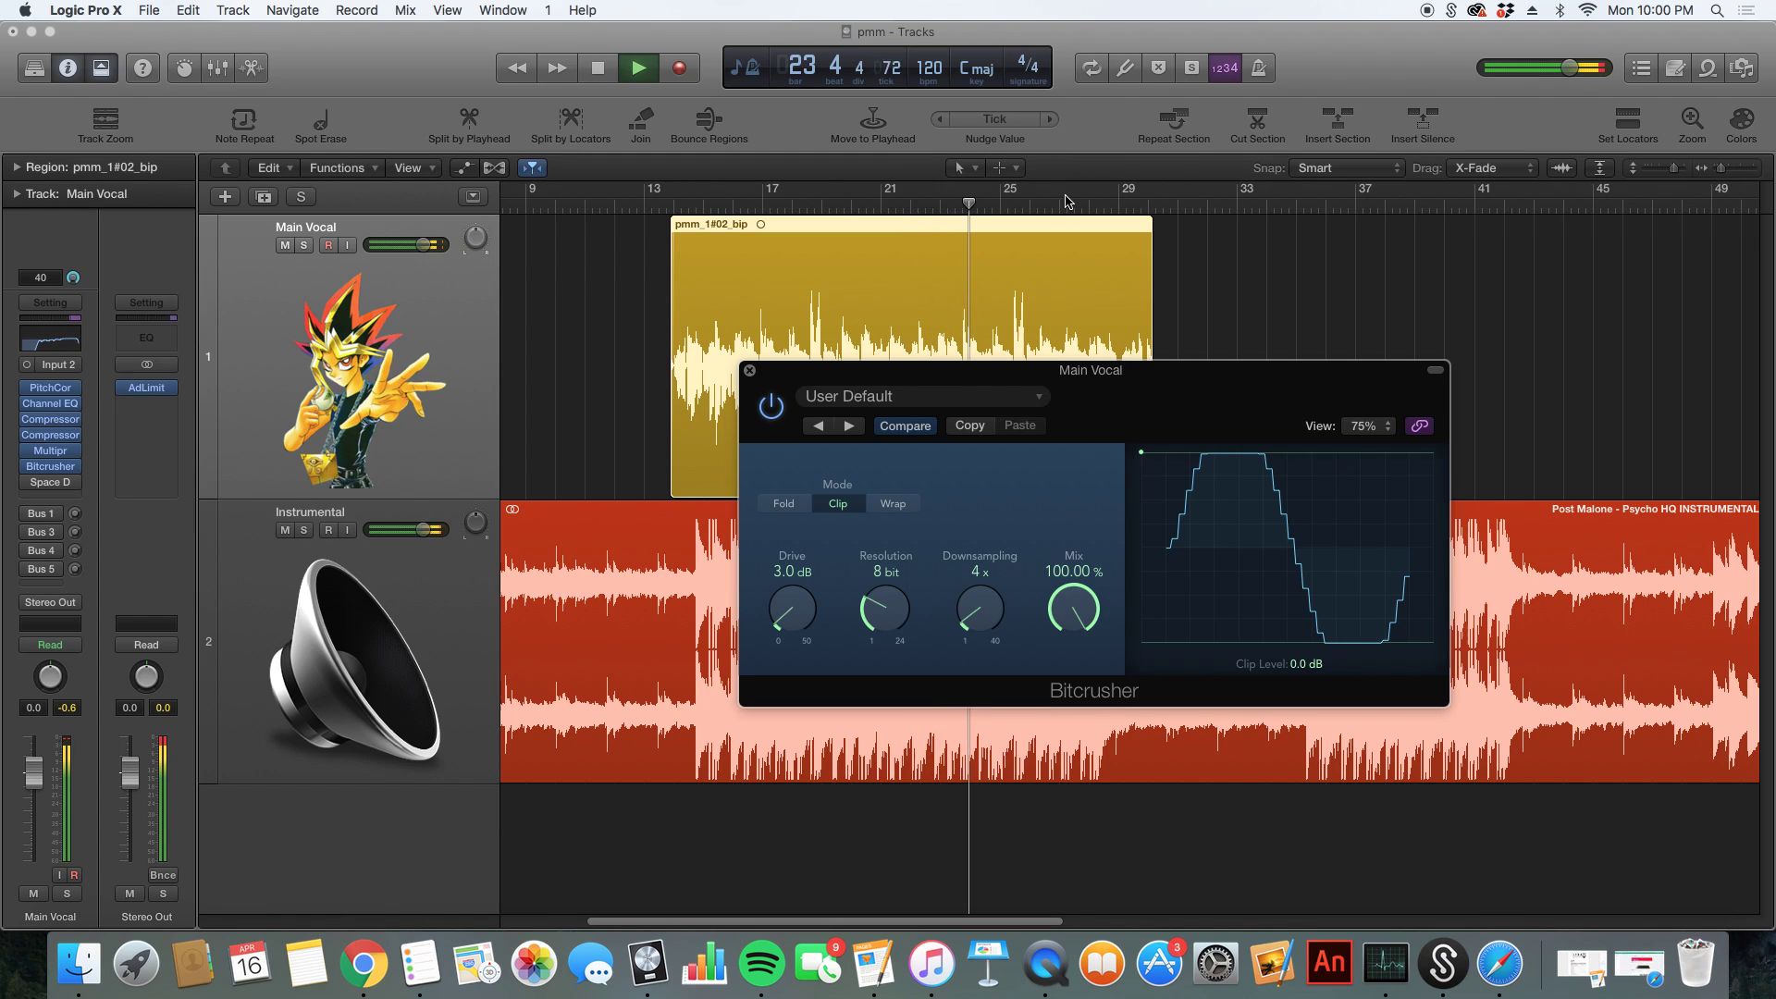
left_click_drag(1068, 201, 1045, 612)
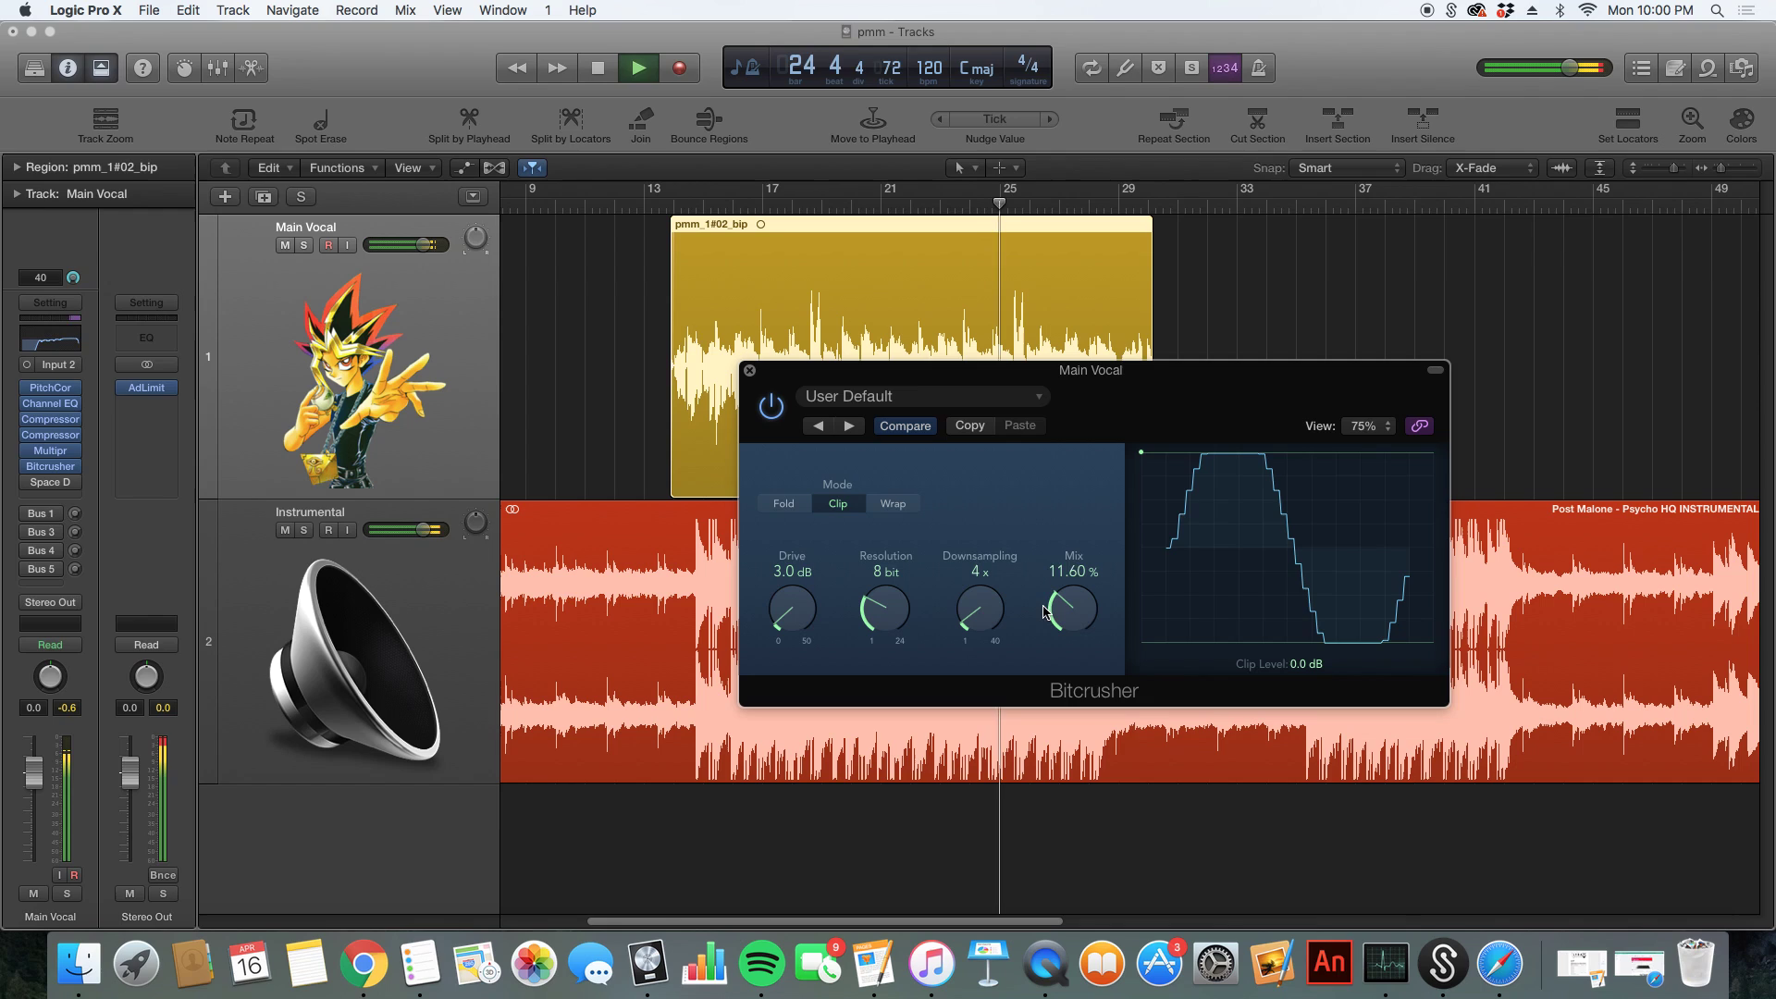
key("space")
key("super+w")
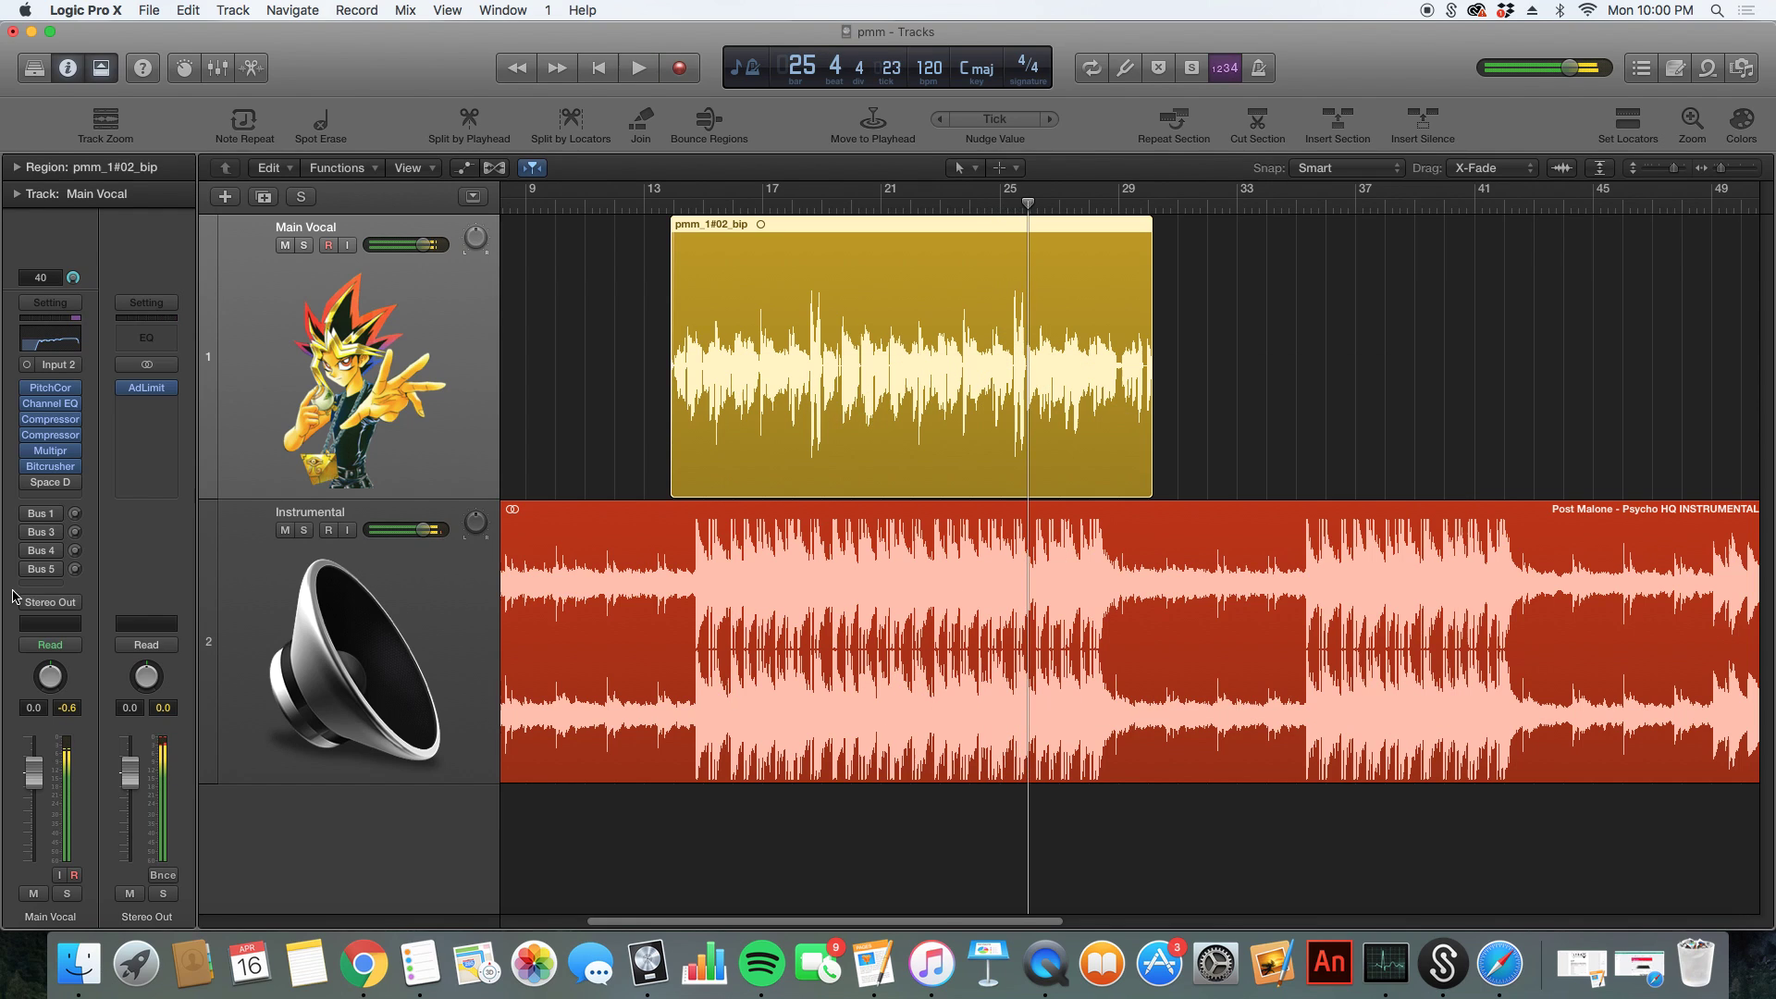
- Find the mono-to-stereo version of Space Designer among the reverb plug-ins for the Main Vocal slot below the Bitcrusher
left_click(58, 483)
mouse_move(113, 685)
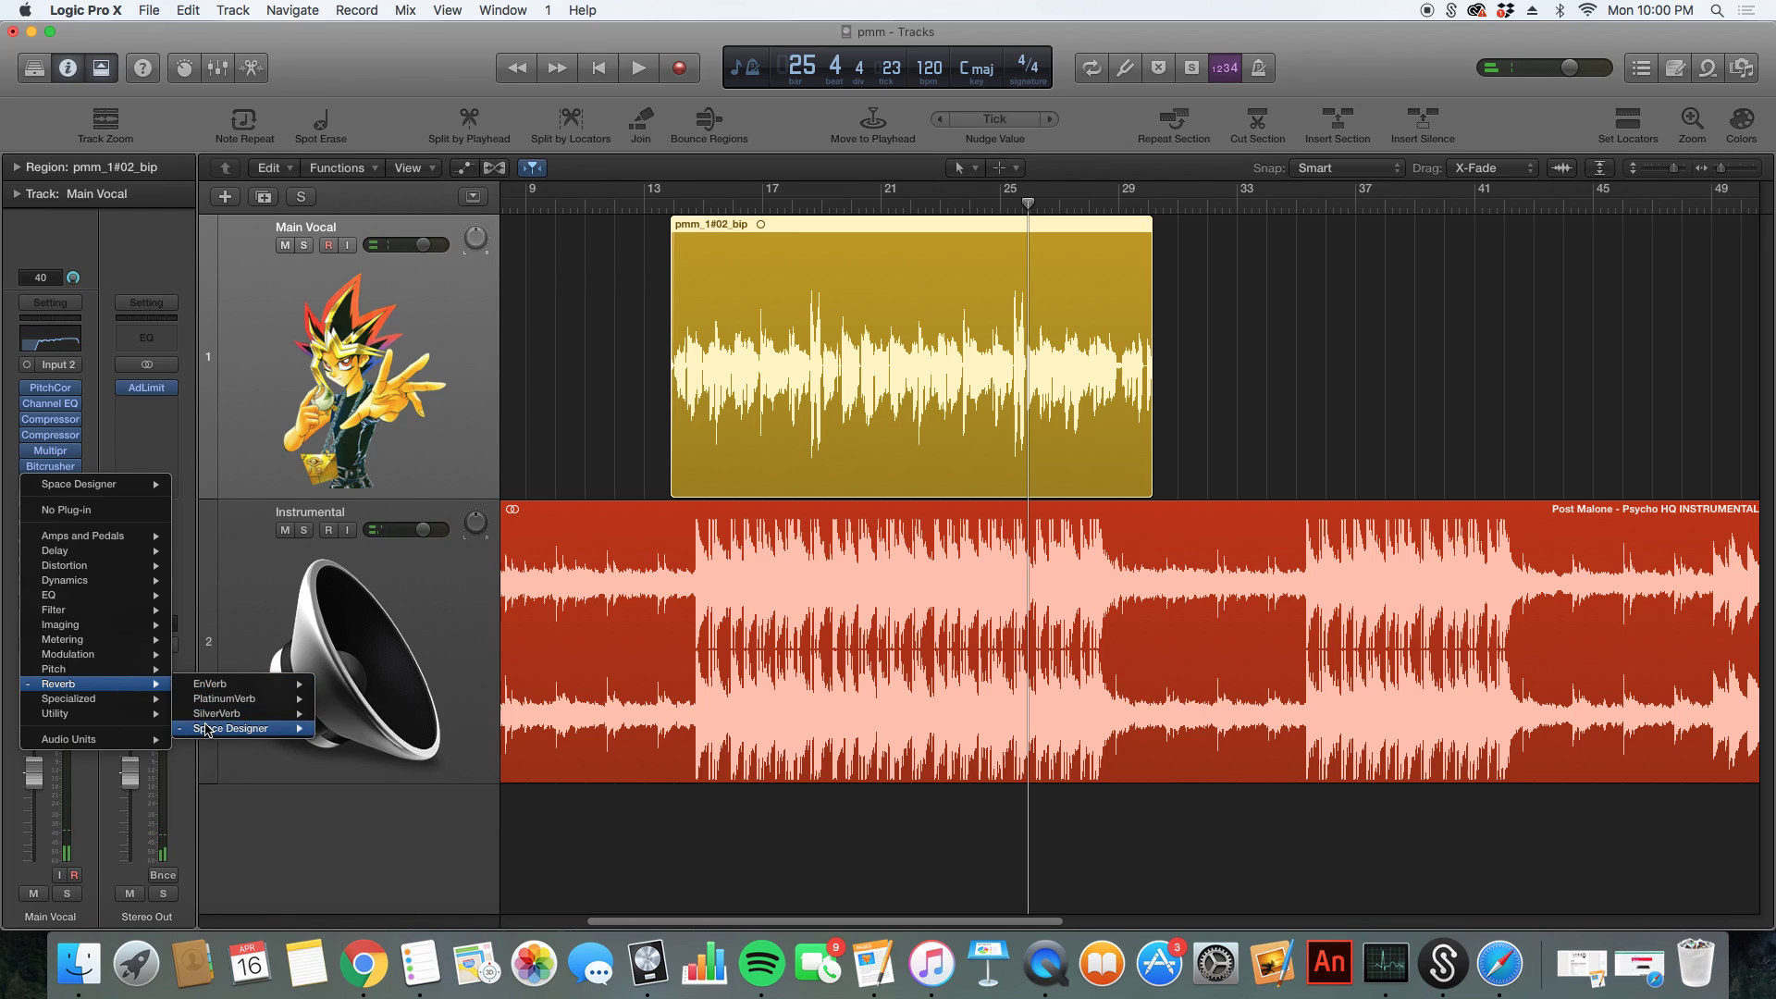
mouse_move(207, 731)
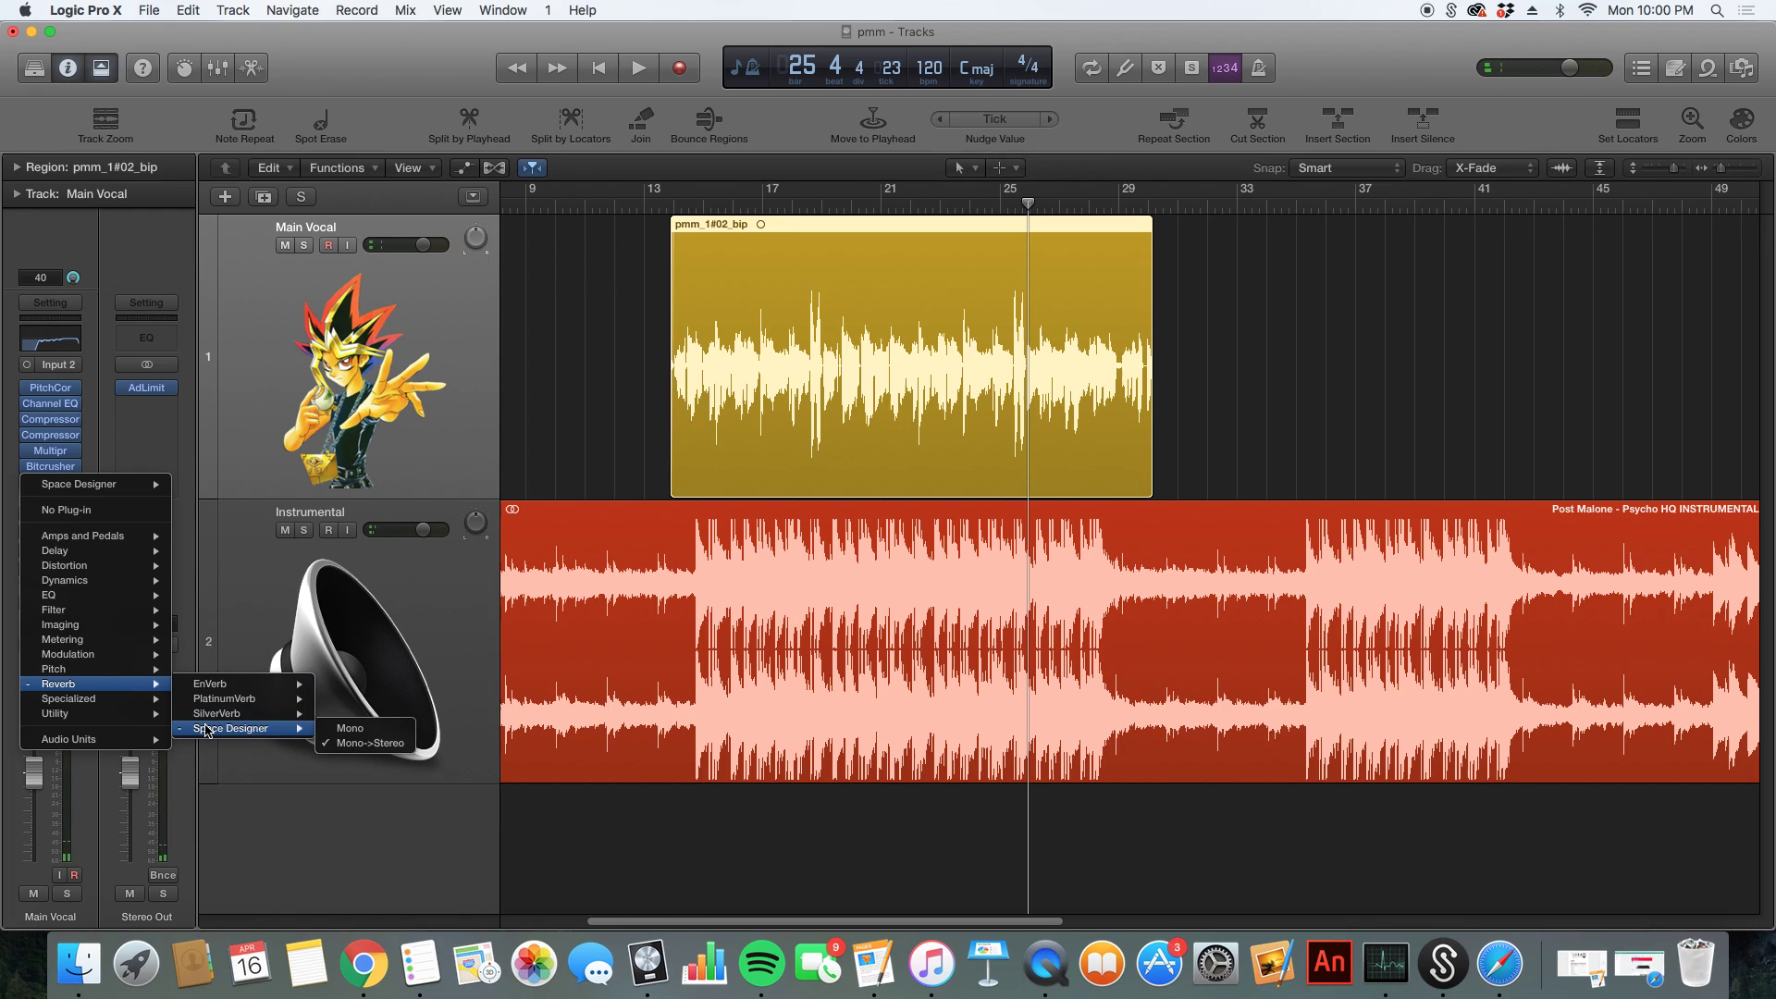
left_click(367, 745)
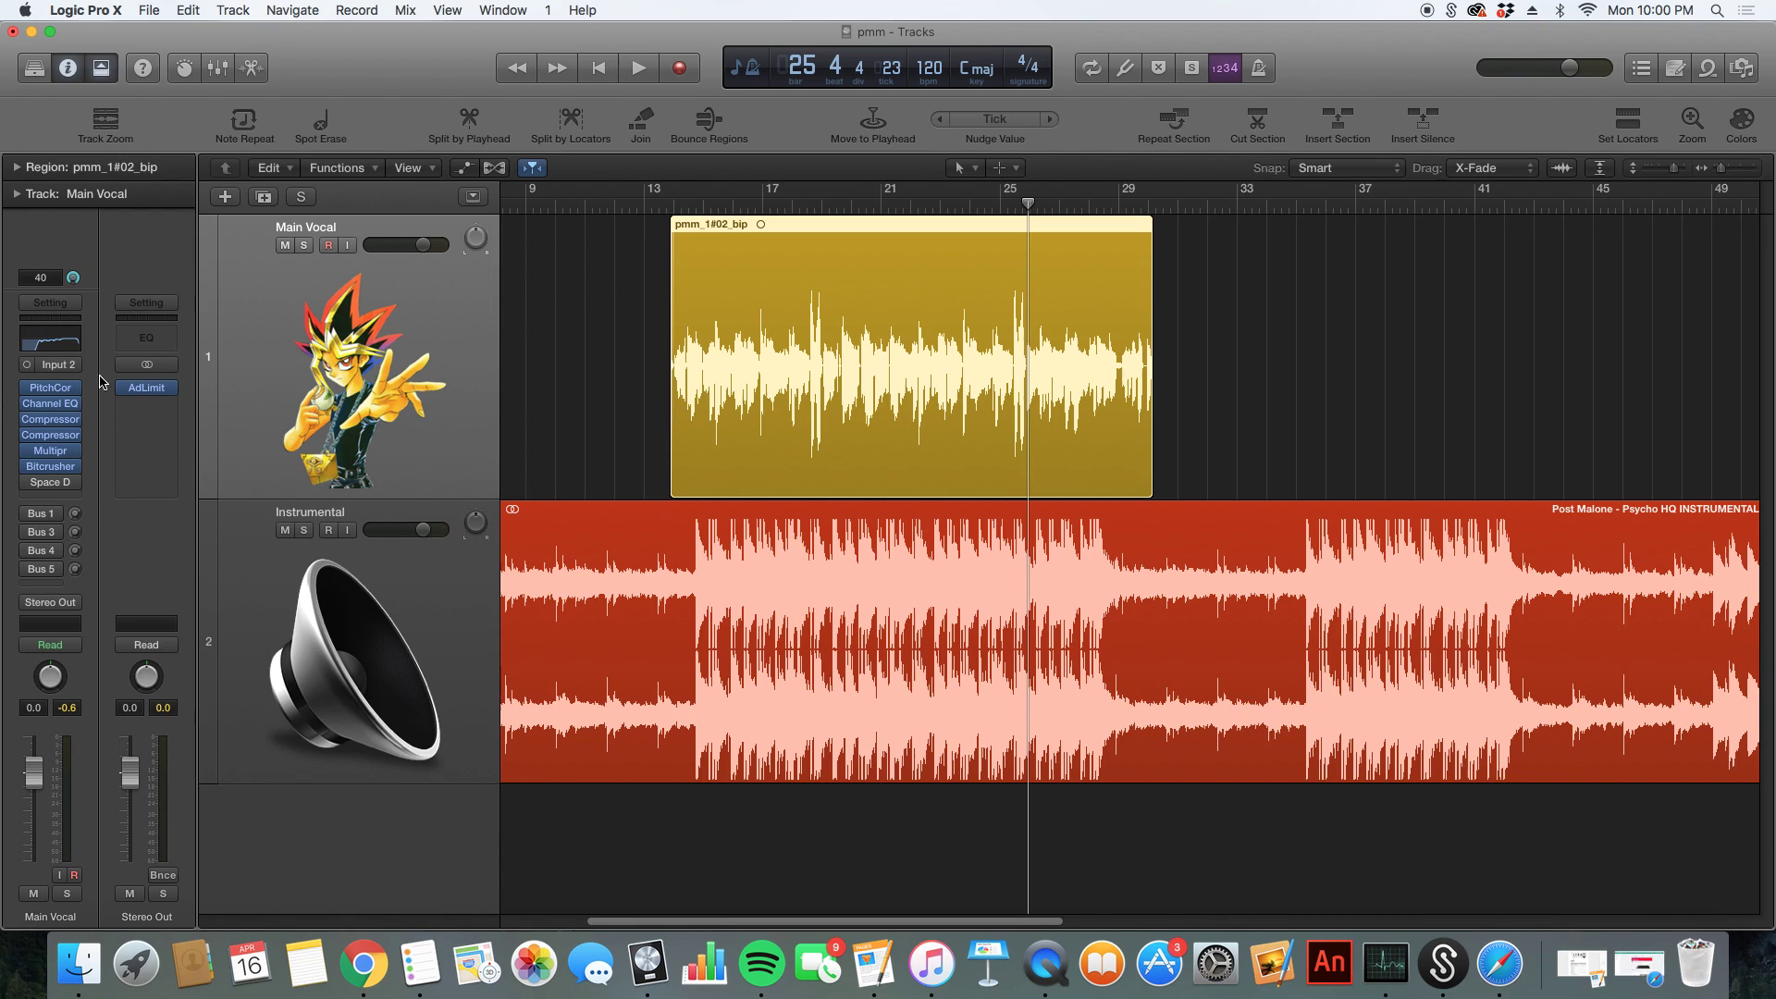
- Place the playhead at bar 13, then enable the Main Vocal track's Space Designer reverb and open its settings
left_click(649, 203)
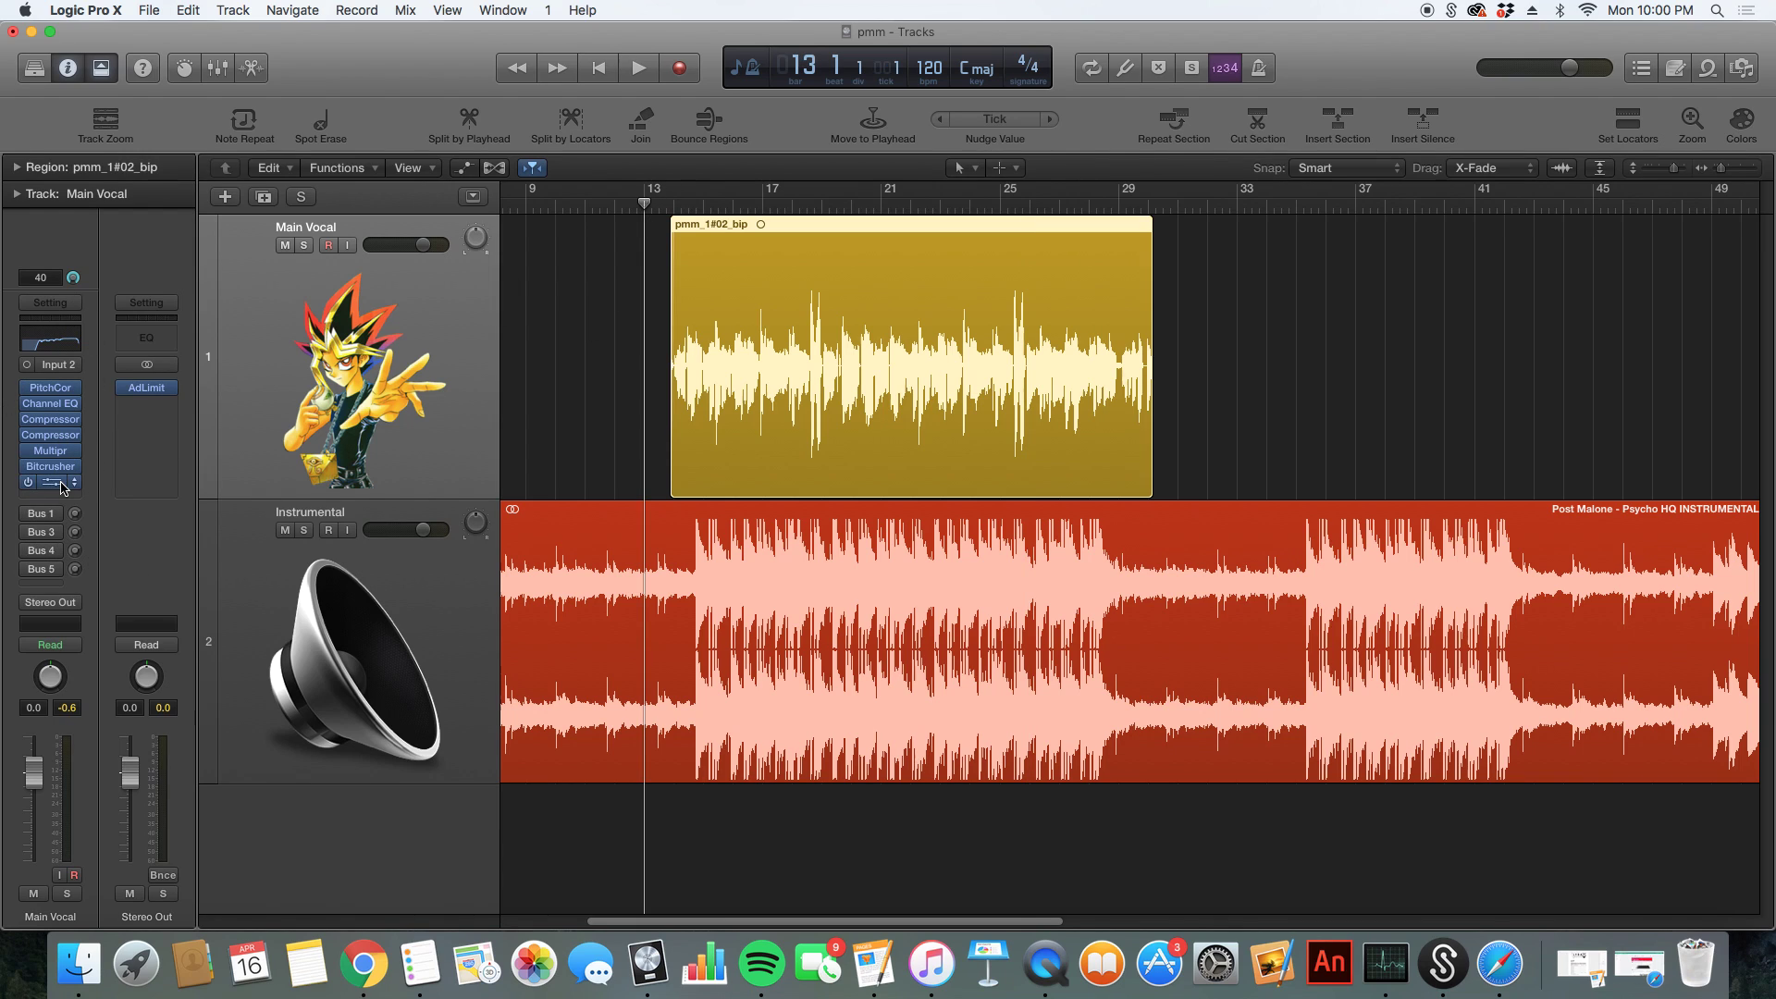
left_click(61, 483)
left_click_drag(258, 155, 697, 174)
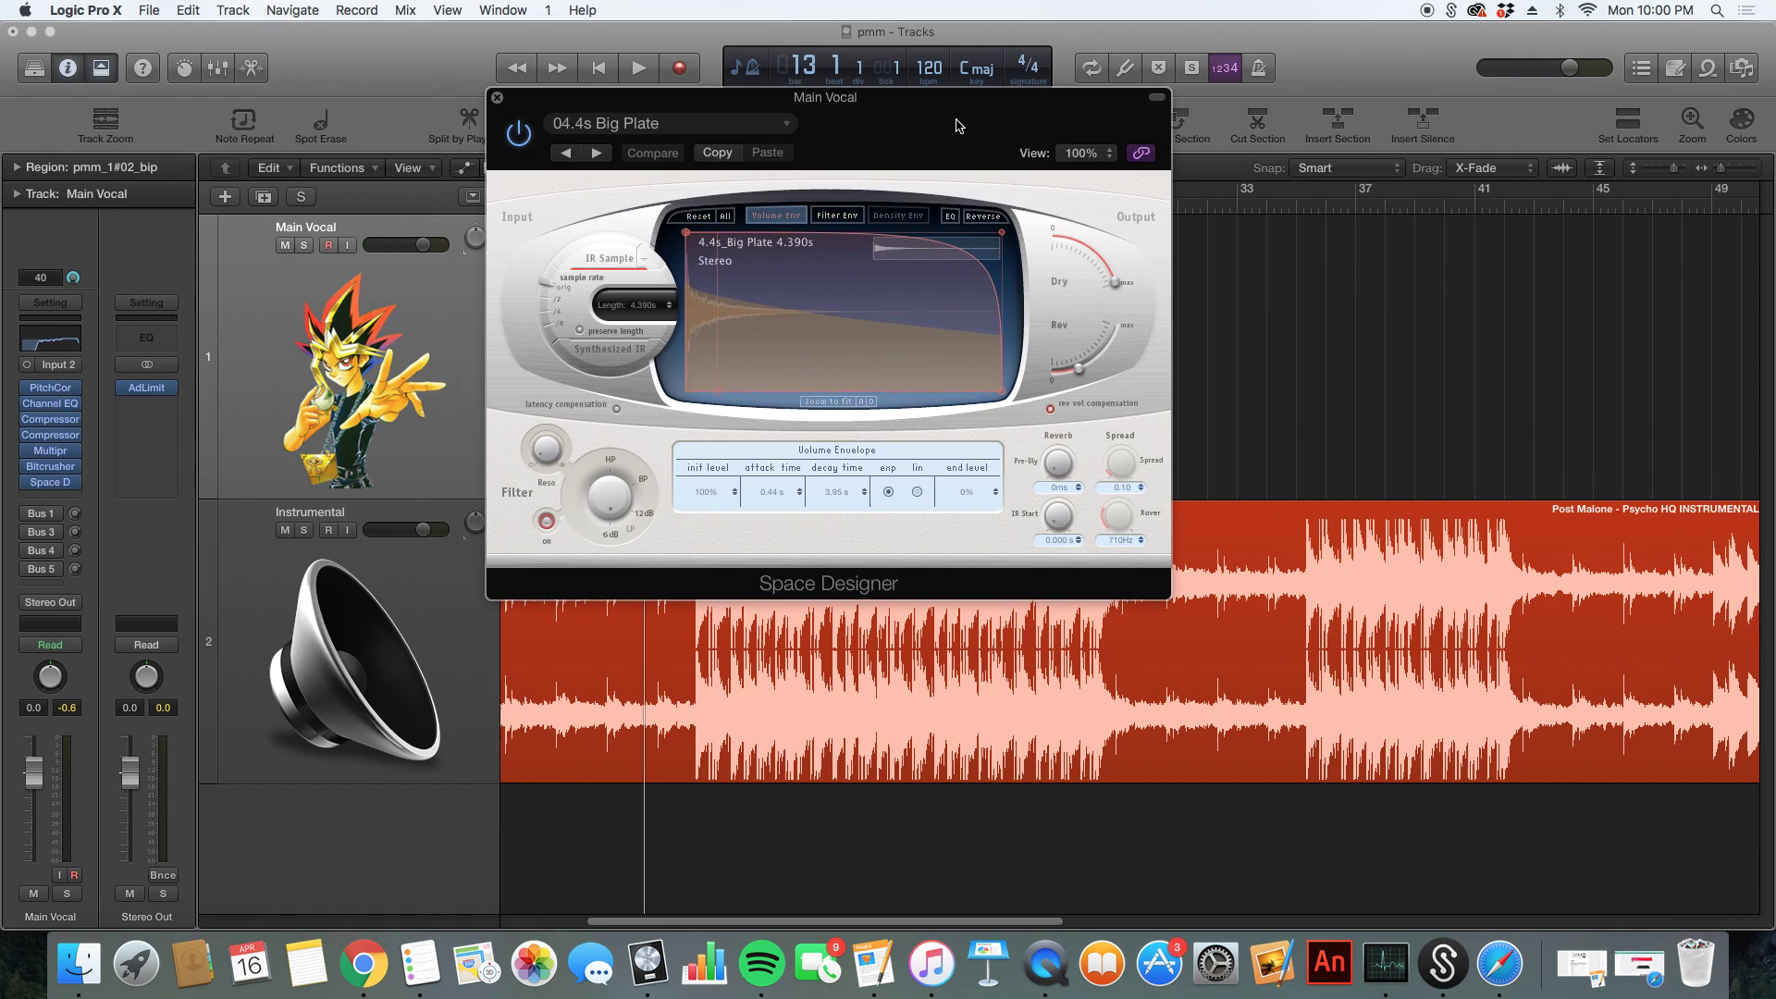
- Select Space Designer again as mono-to-stereo in its Main Vocal slot and move its window clear of the vocal region's start
left_click(74, 482)
mouse_move(93, 683)
mouse_move(236, 730)
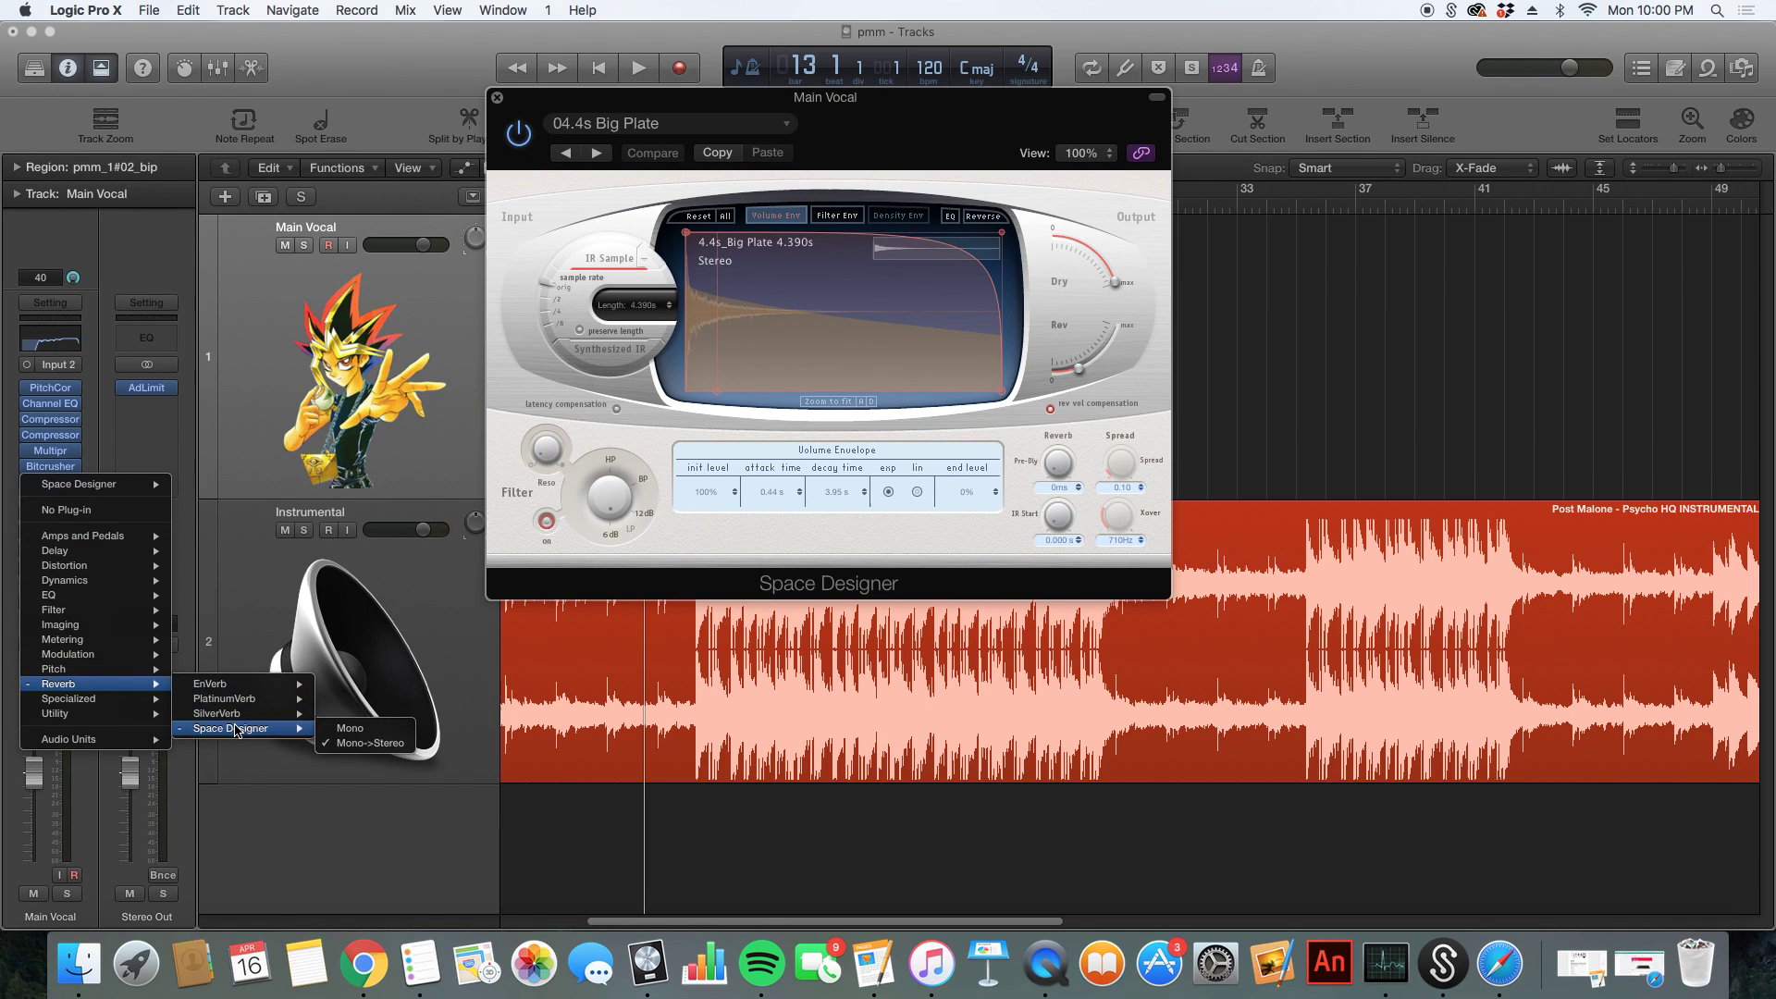
left_click(370, 742)
left_click_drag(883, 135, 1222, 144)
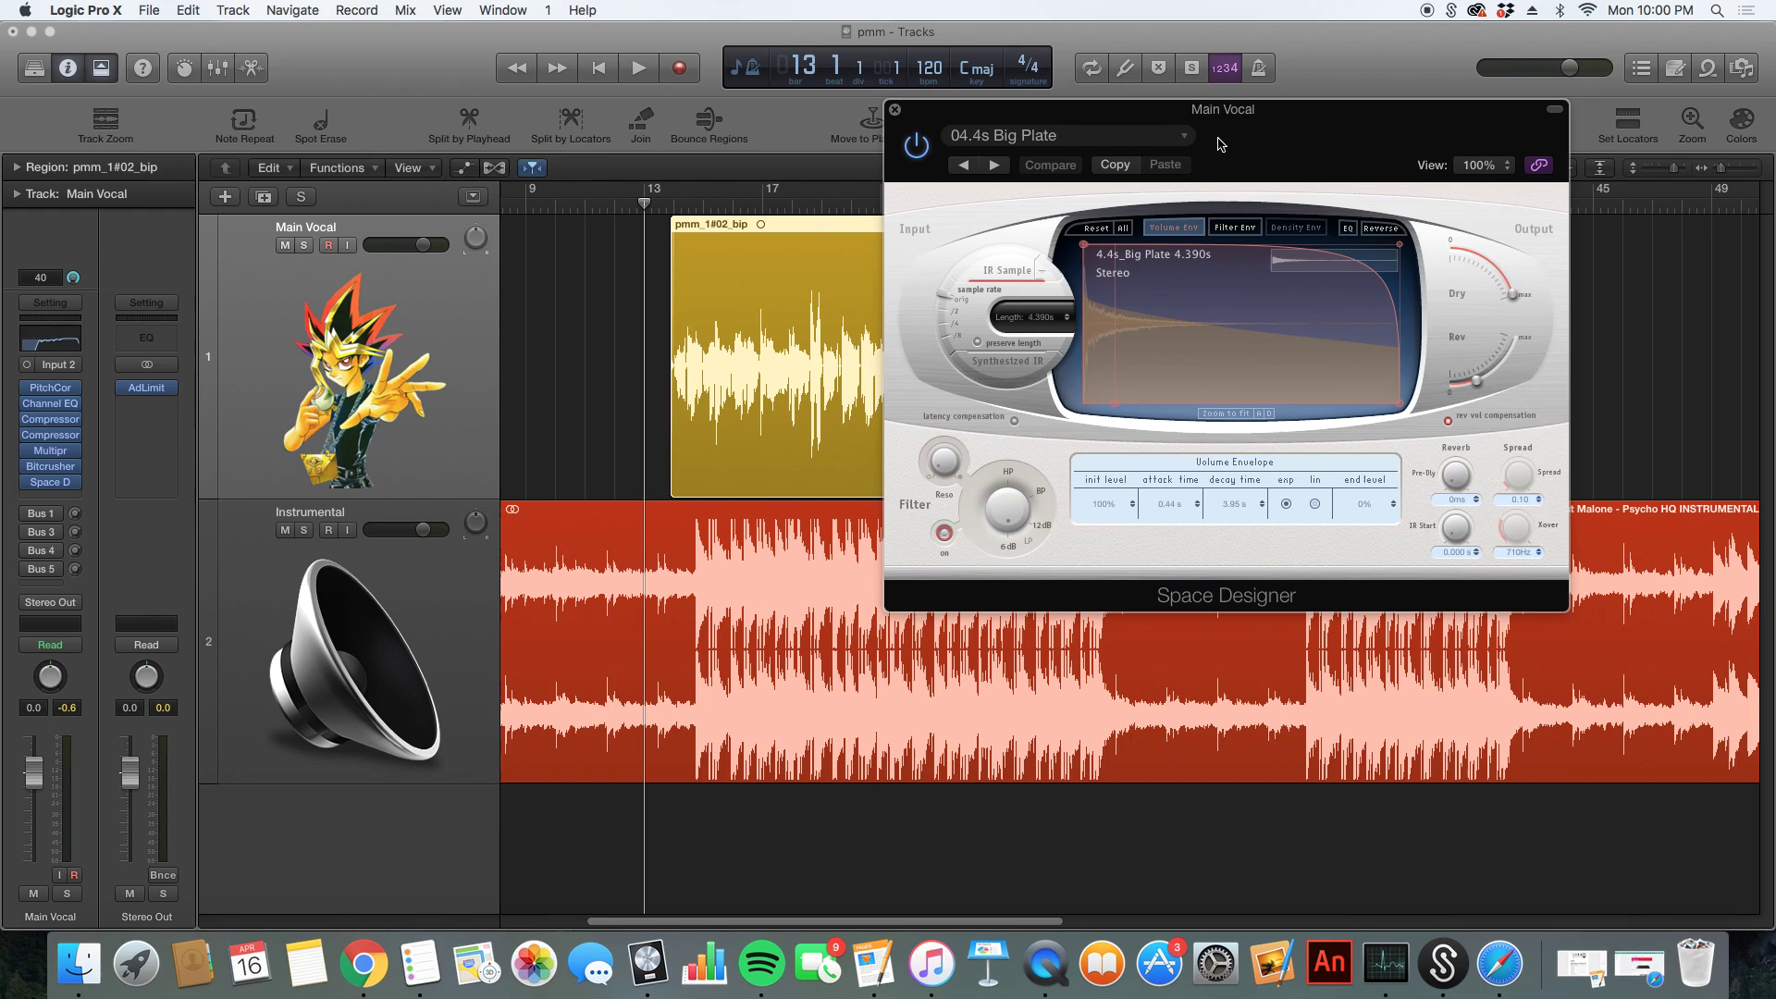
- View the Large Spaces plate reverb presets in Space Designer, keeping the 04.4s Big Plate preset
left_click(1187, 137)
mouse_move(1057, 464)
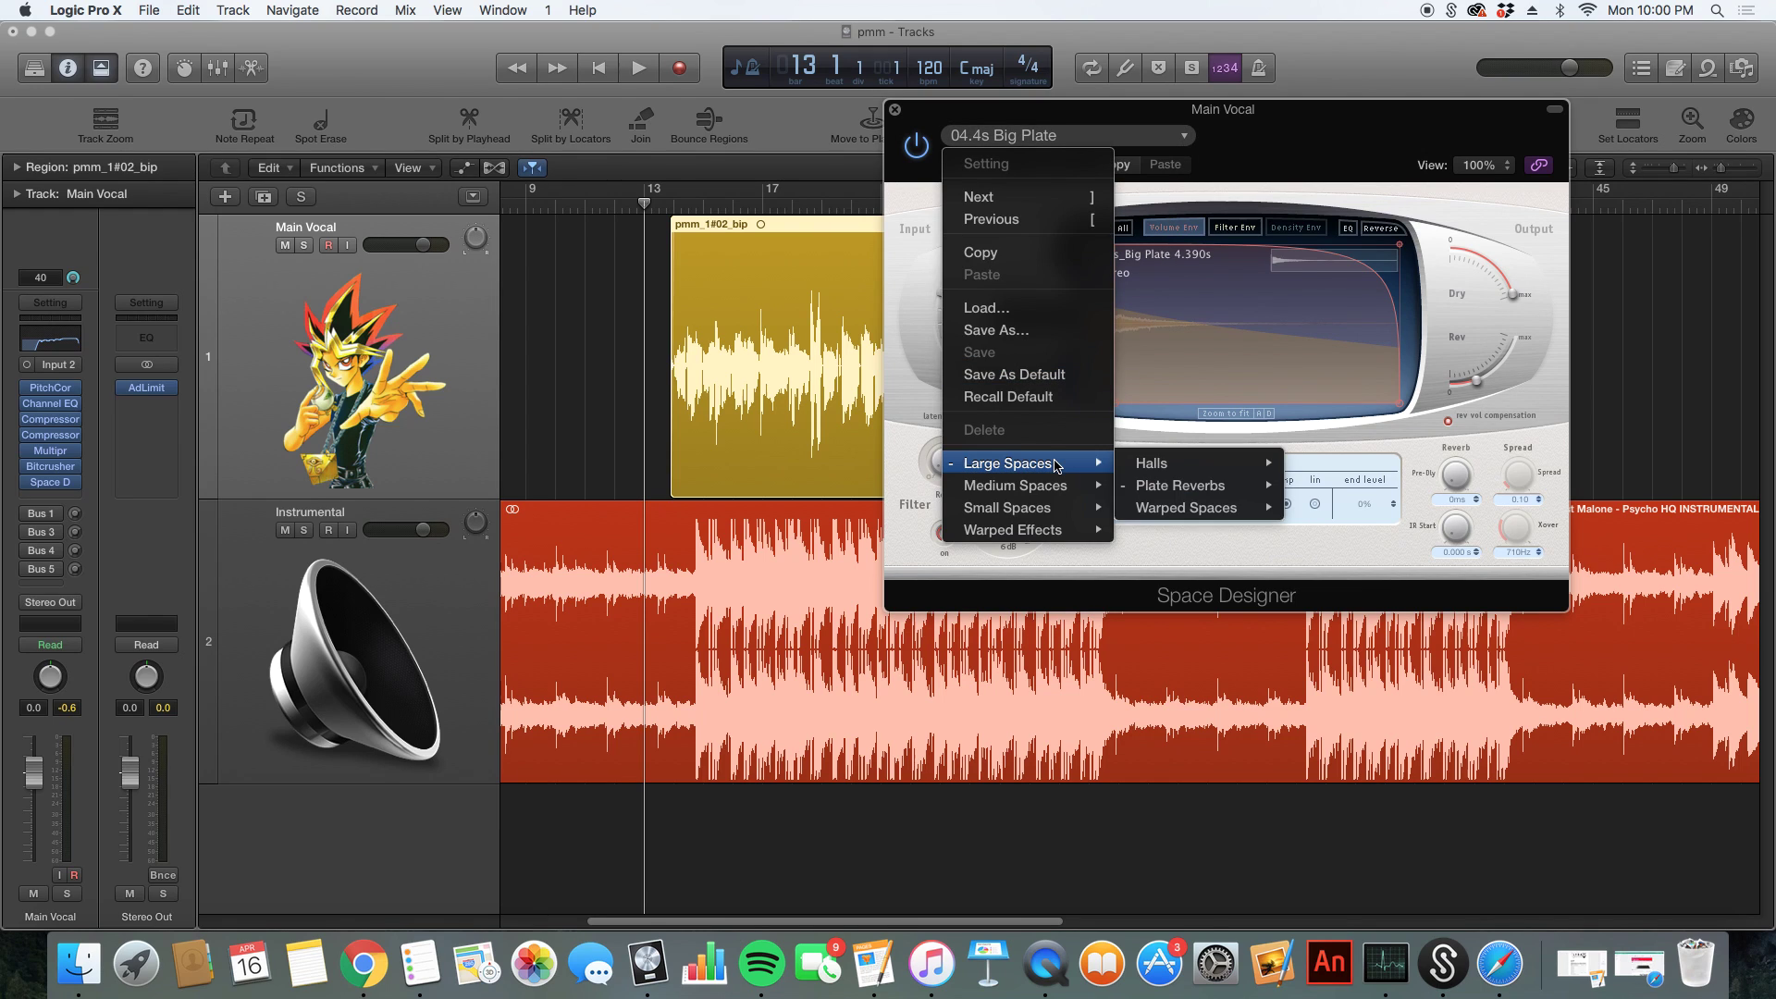
mouse_move(1156, 490)
left_click(1413, 302)
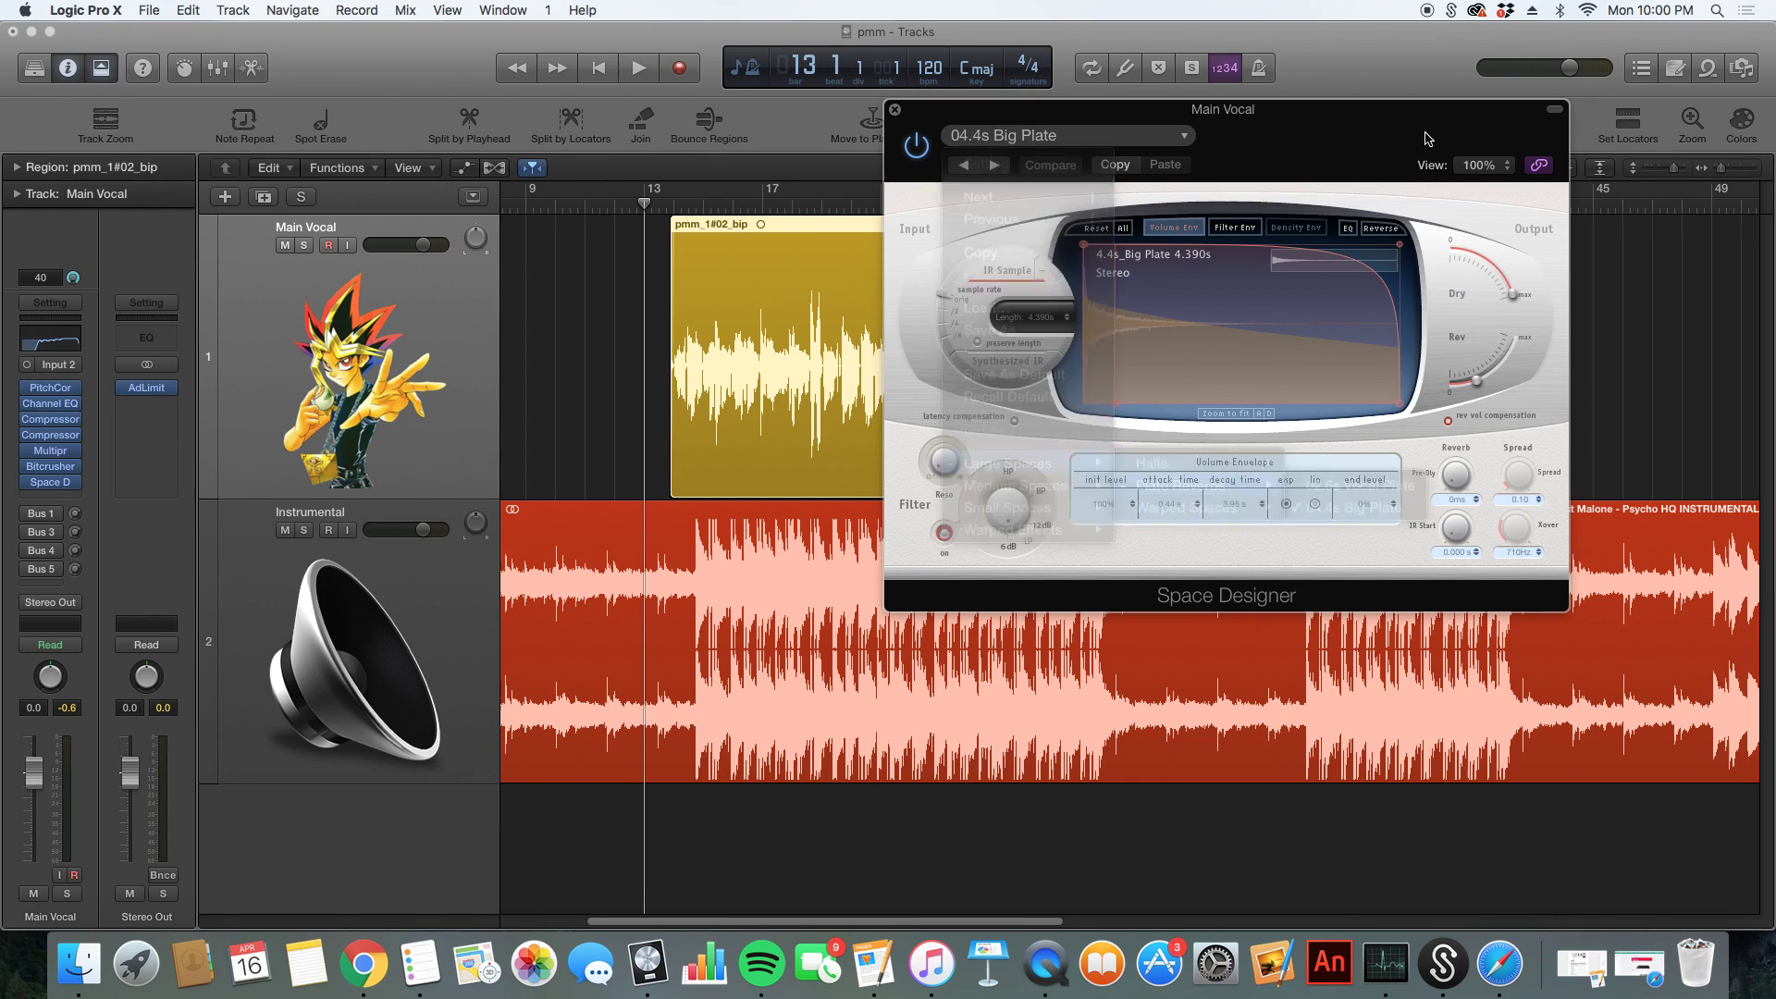
- Play the mix from bar 13 with the reverb active, examine Space Designer's EQ curve, and close its window
key("space")
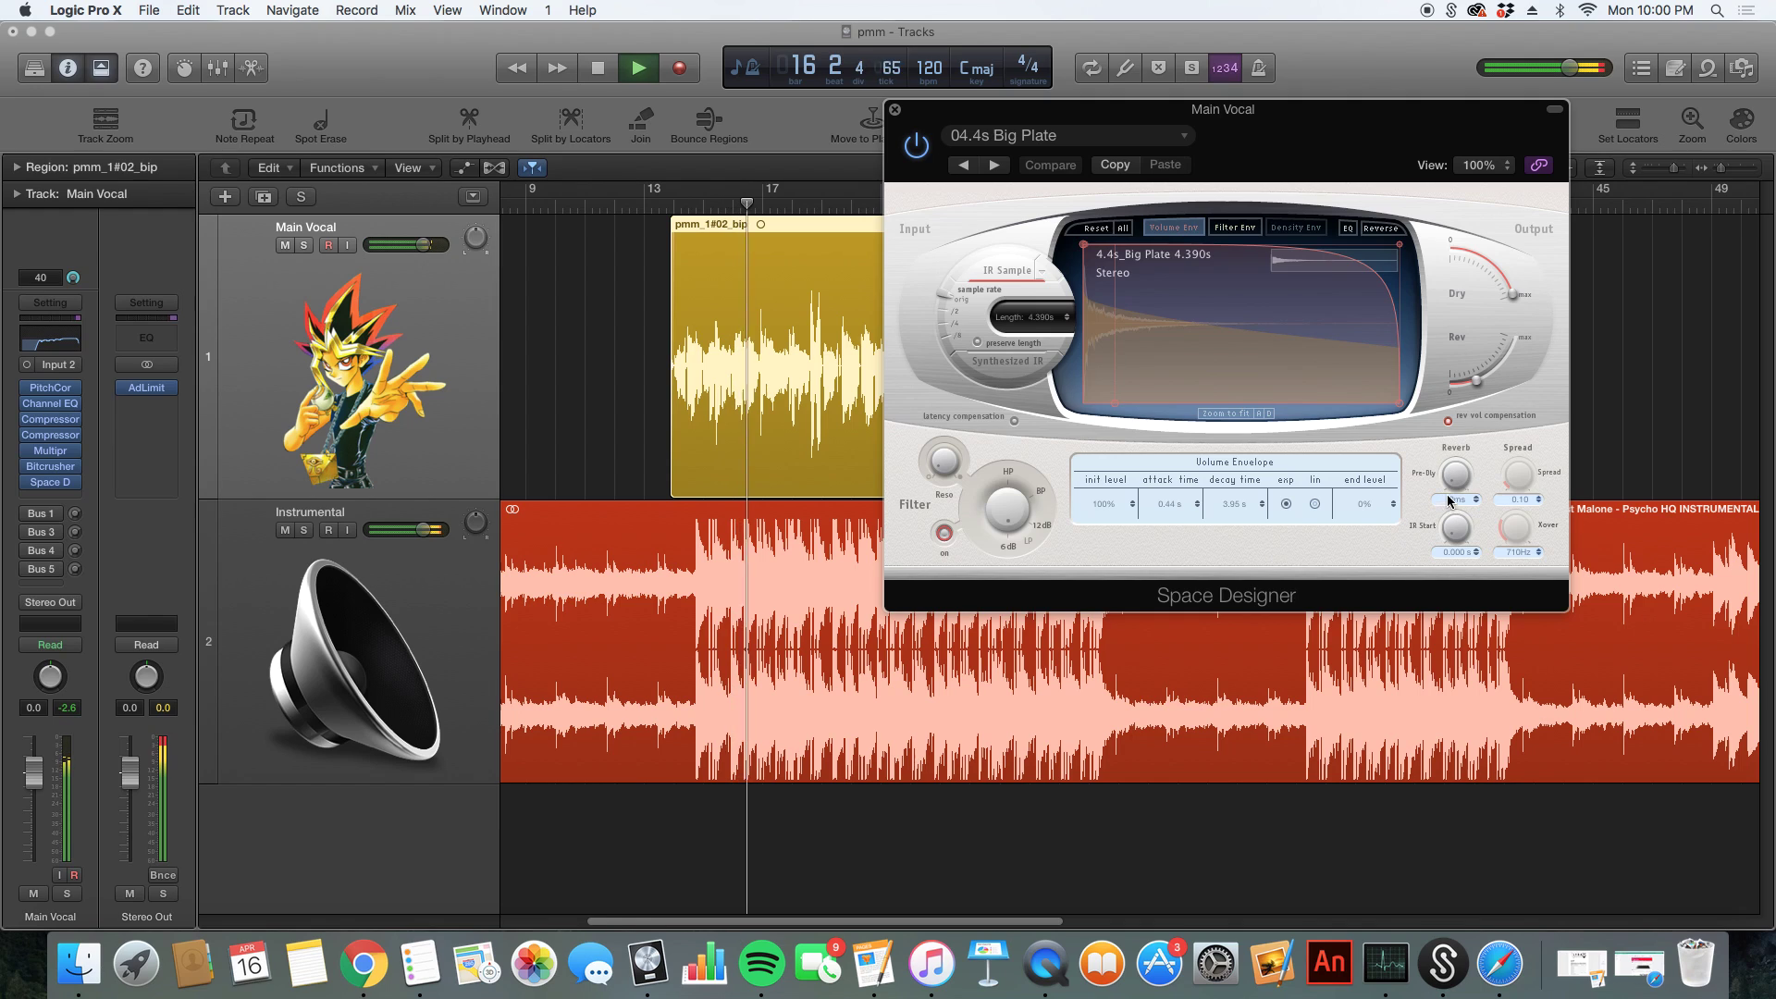
mouse_move(1477, 383)
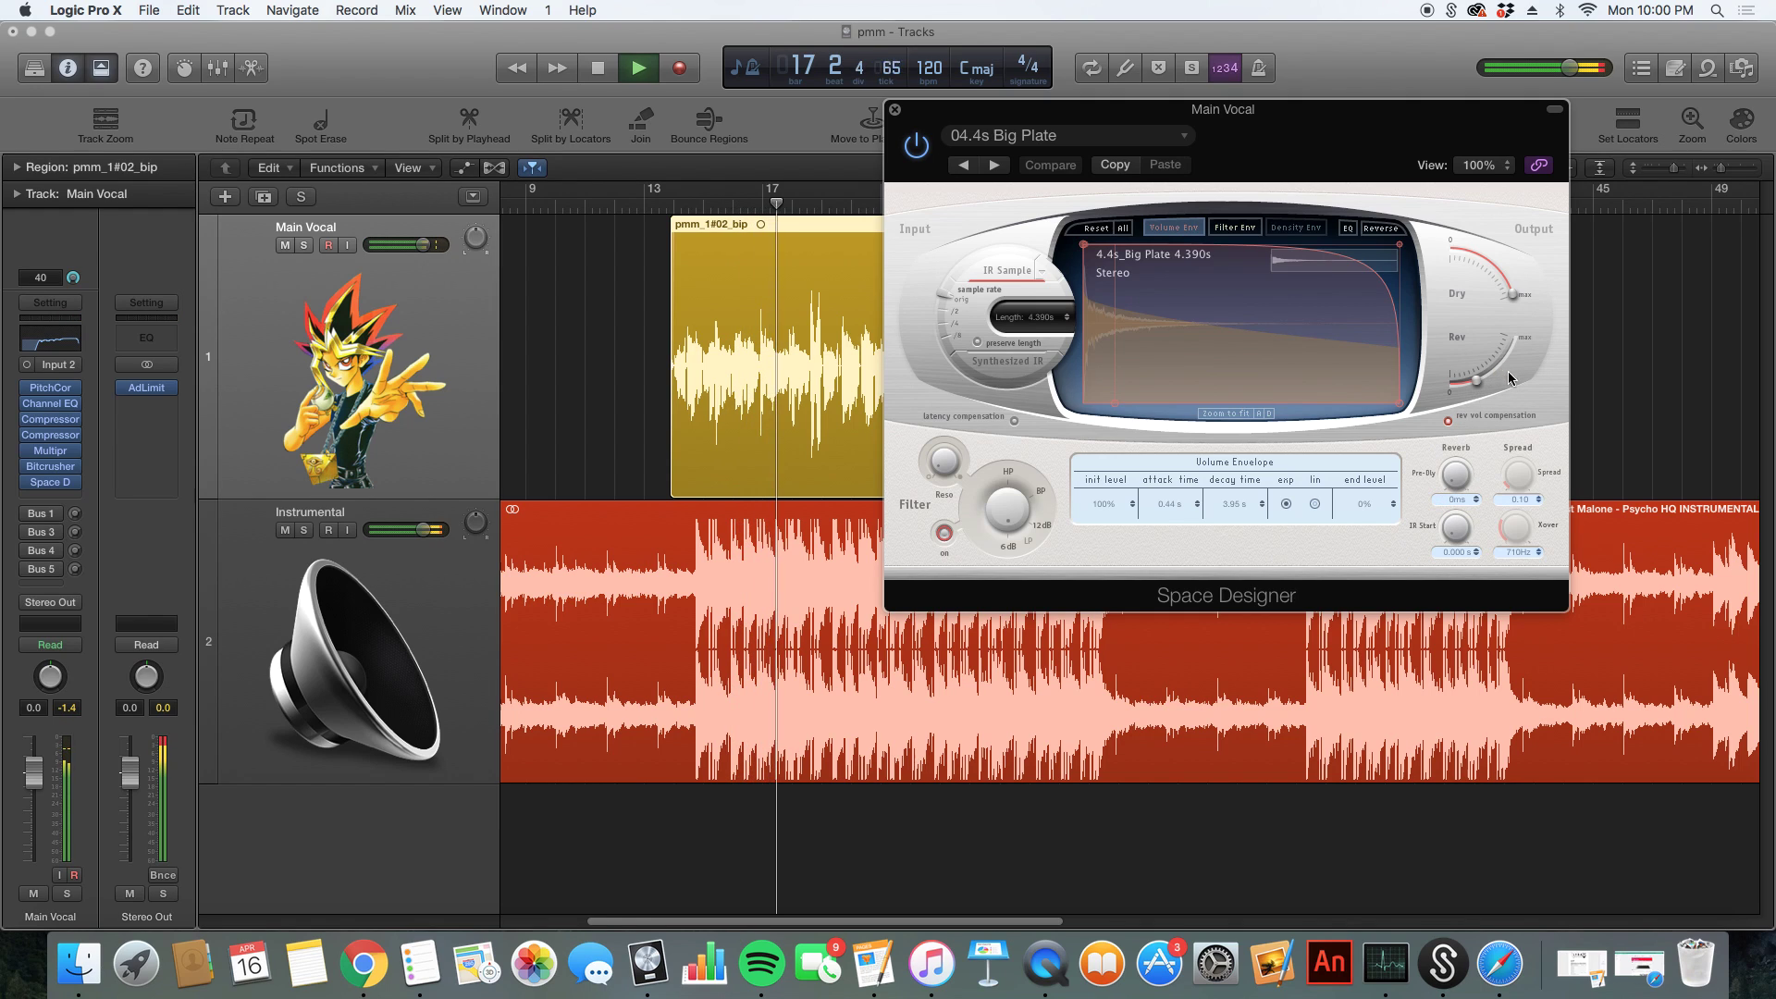
left_click(1350, 228)
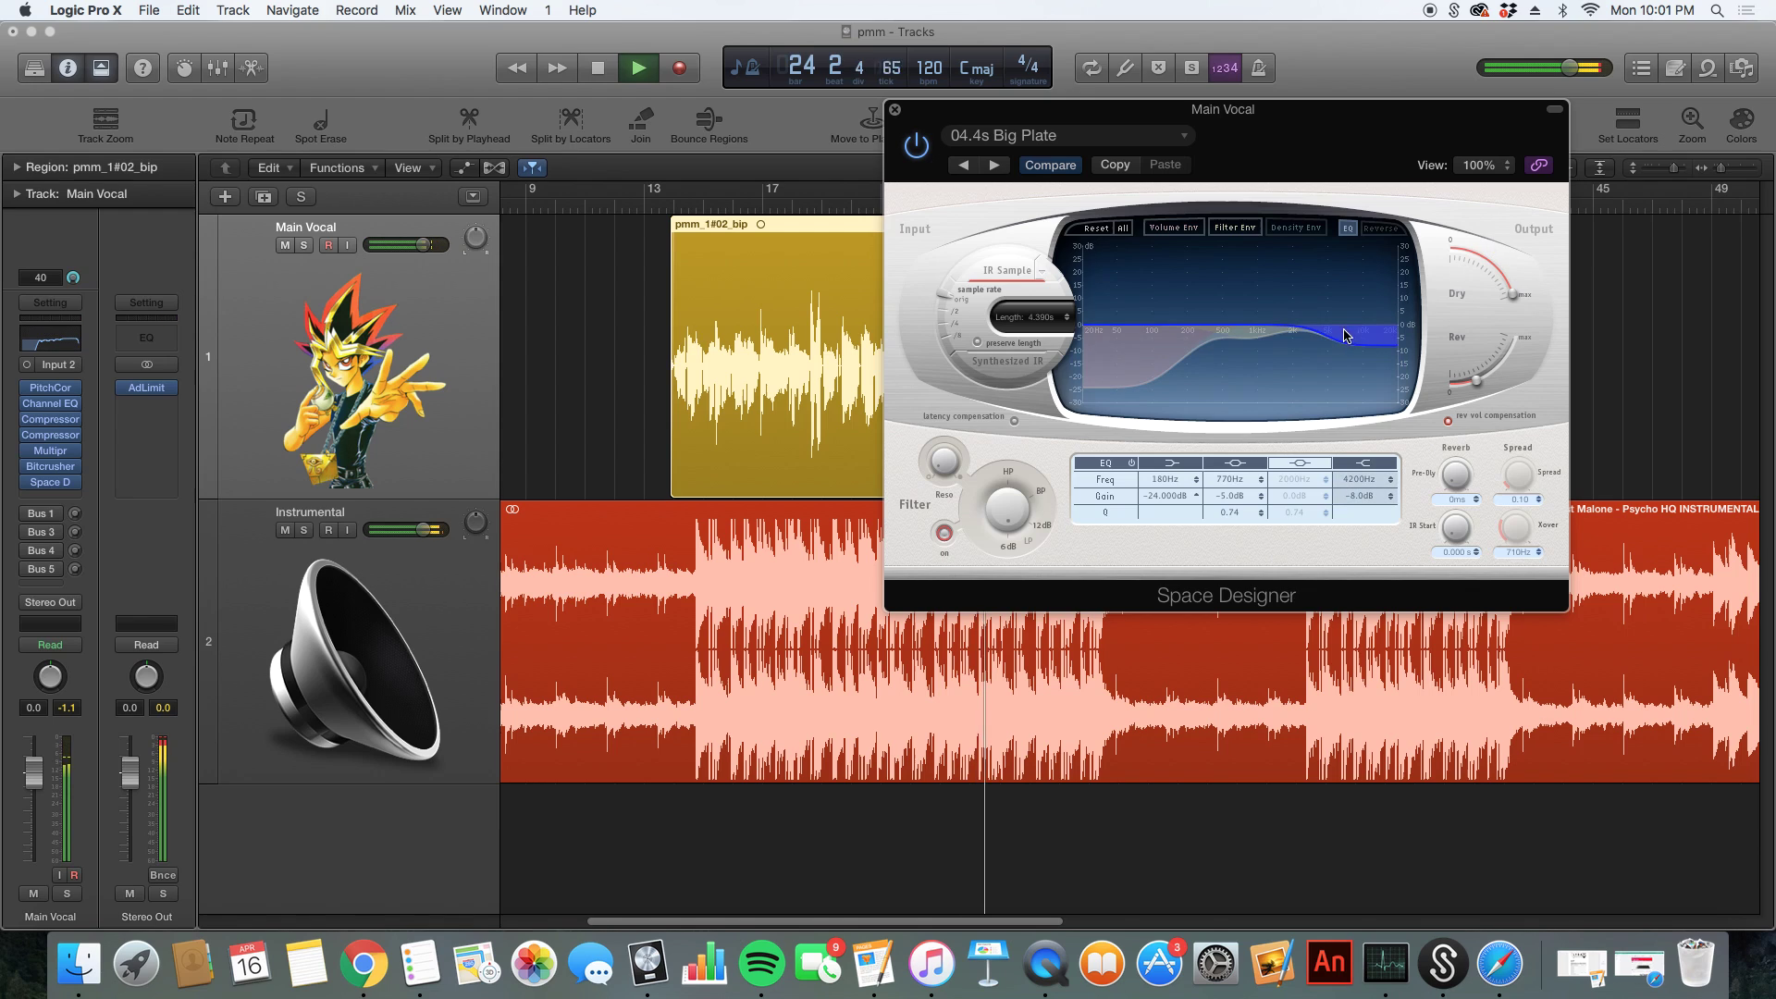
left_click_drag(1258, 119, 1366, 190)
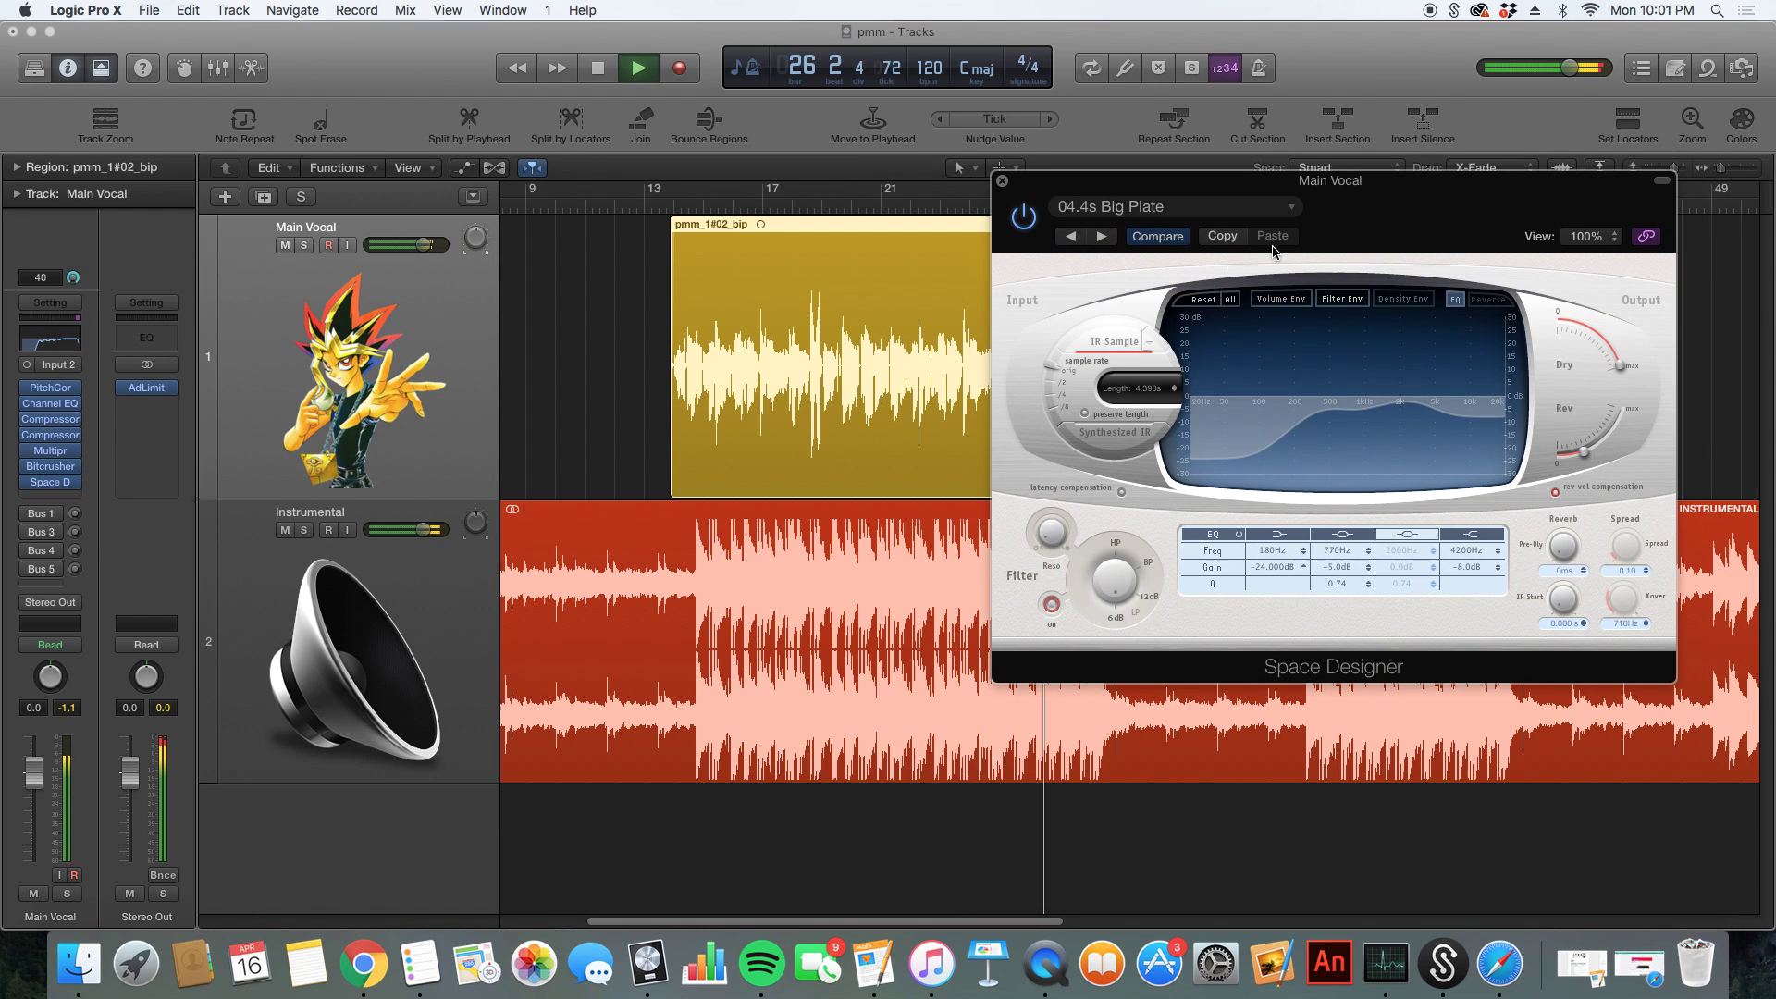
left_click_drag(1353, 208, 1185, 194)
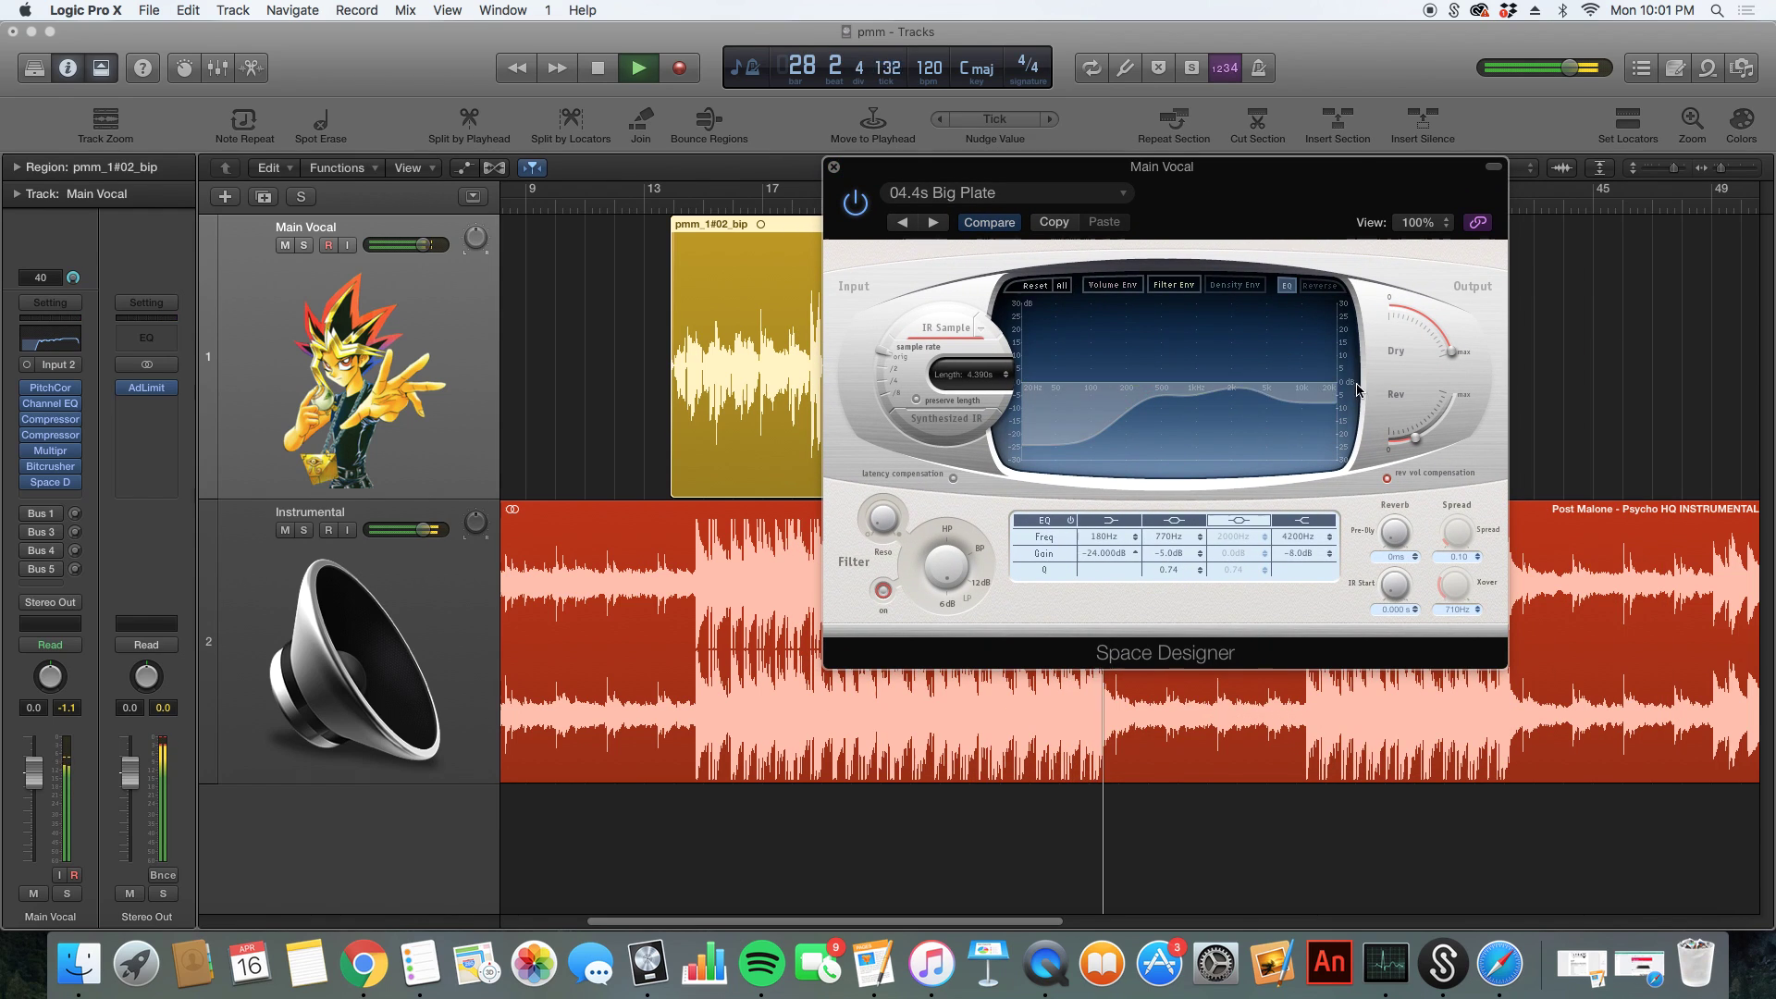
left_click_drag(907, 211, 1027, 246)
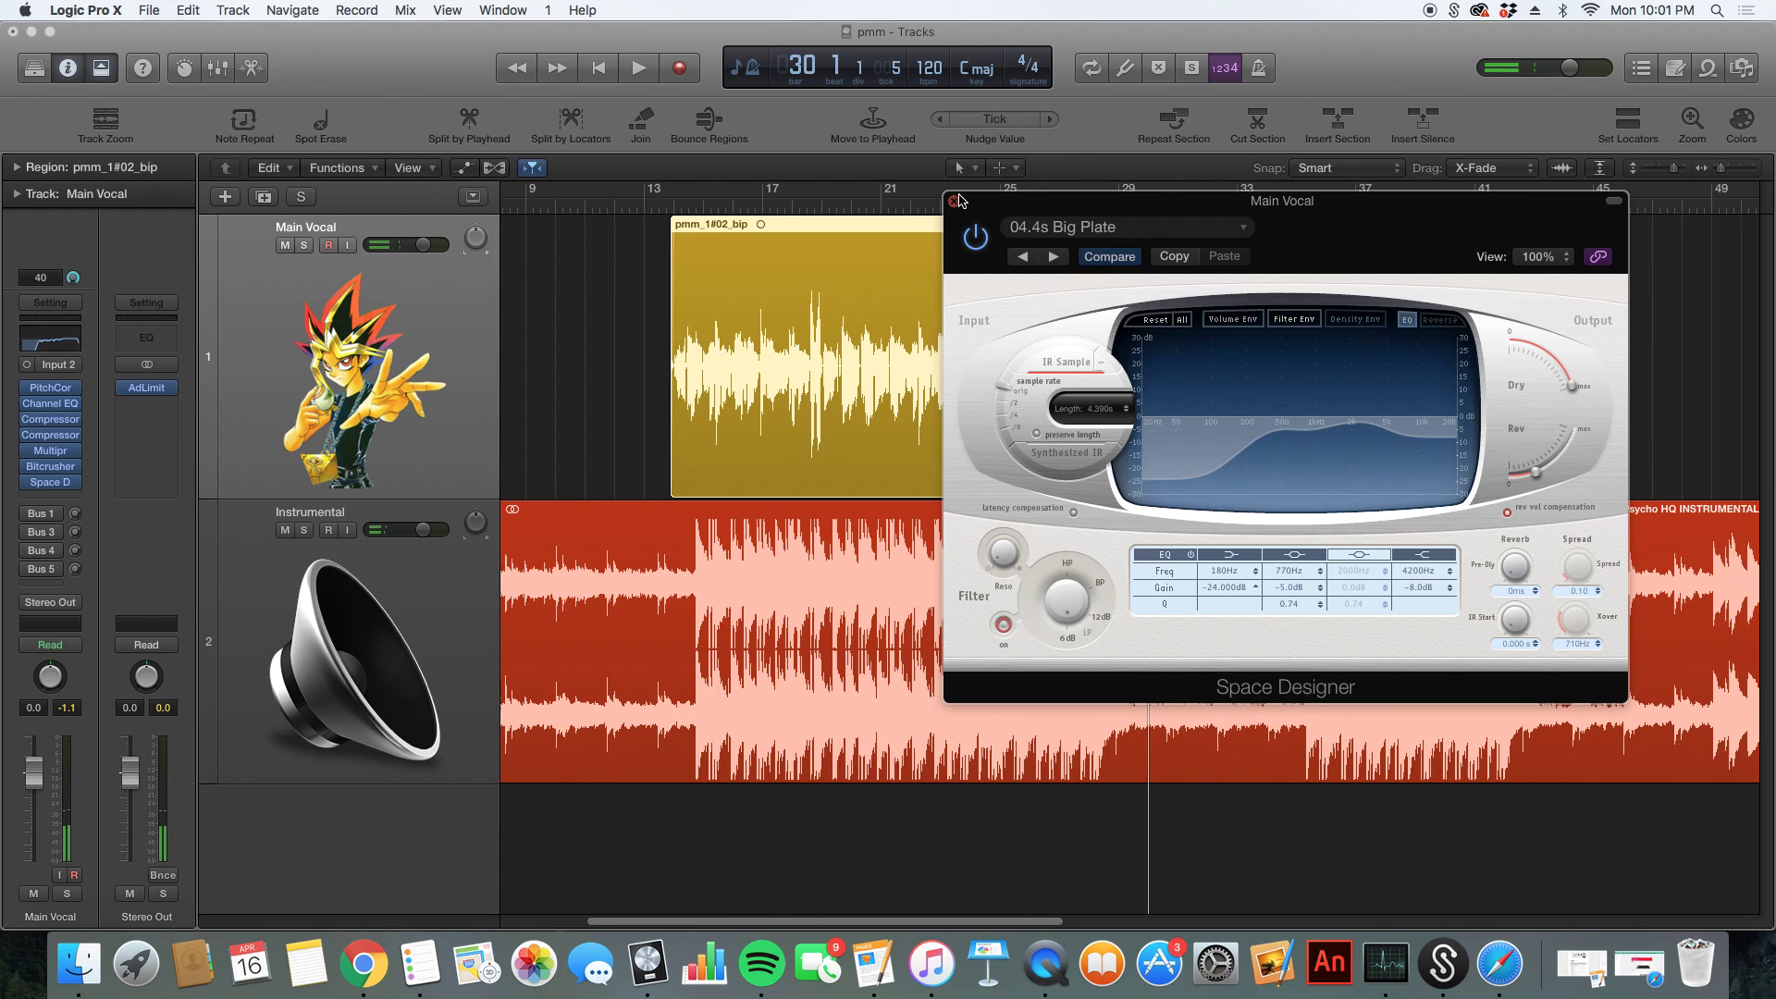
left_click(955, 201)
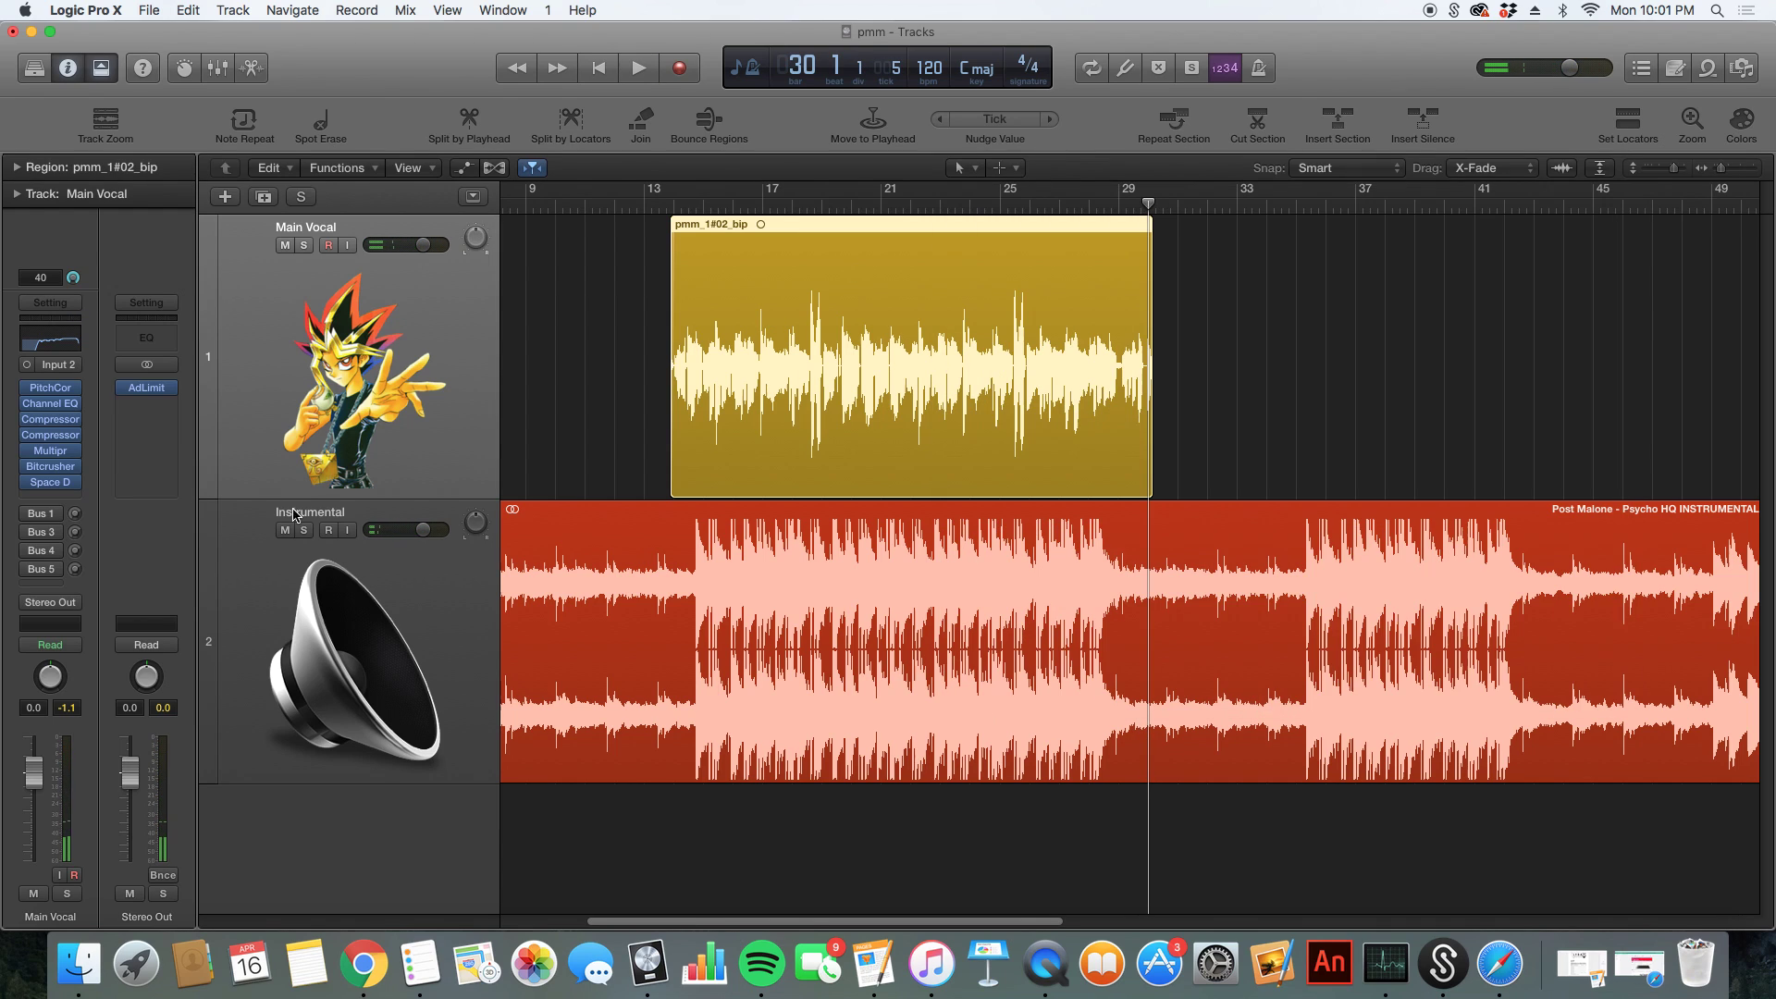
- Enable the Main Vocal track's Bus 1 send and view its routing options
left_click(44, 515)
left_click(56, 518)
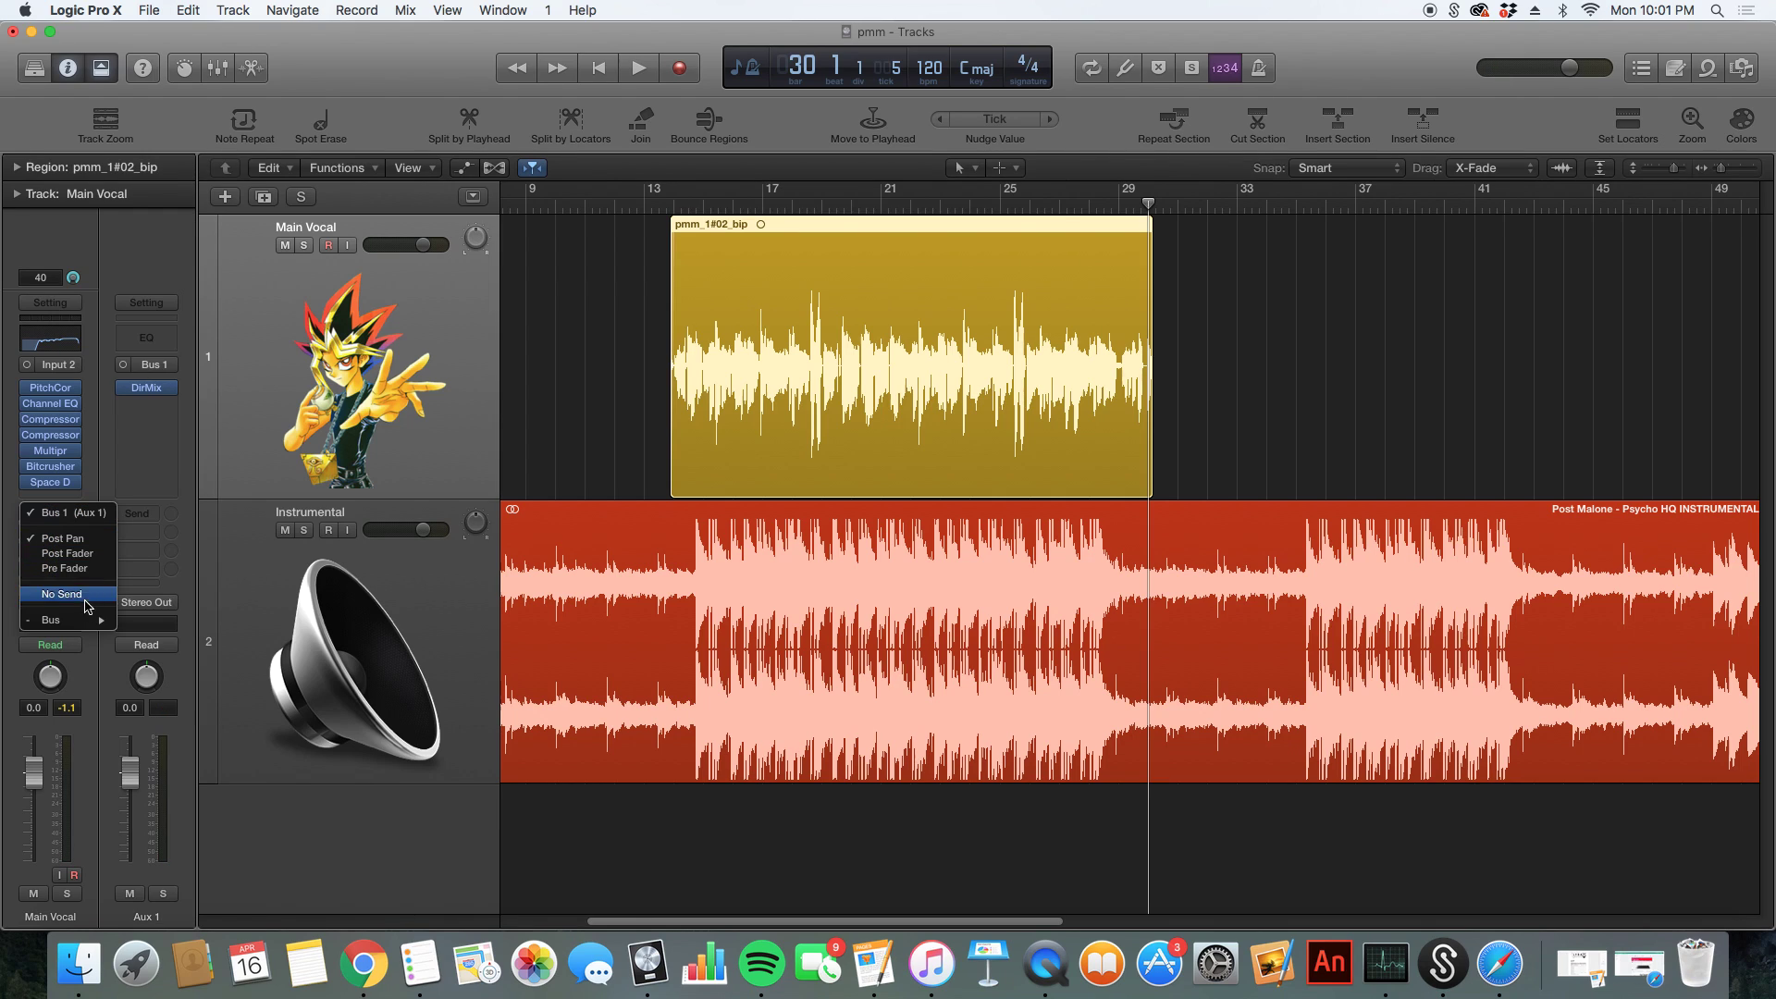
mouse_move(84, 624)
left_click(165, 620)
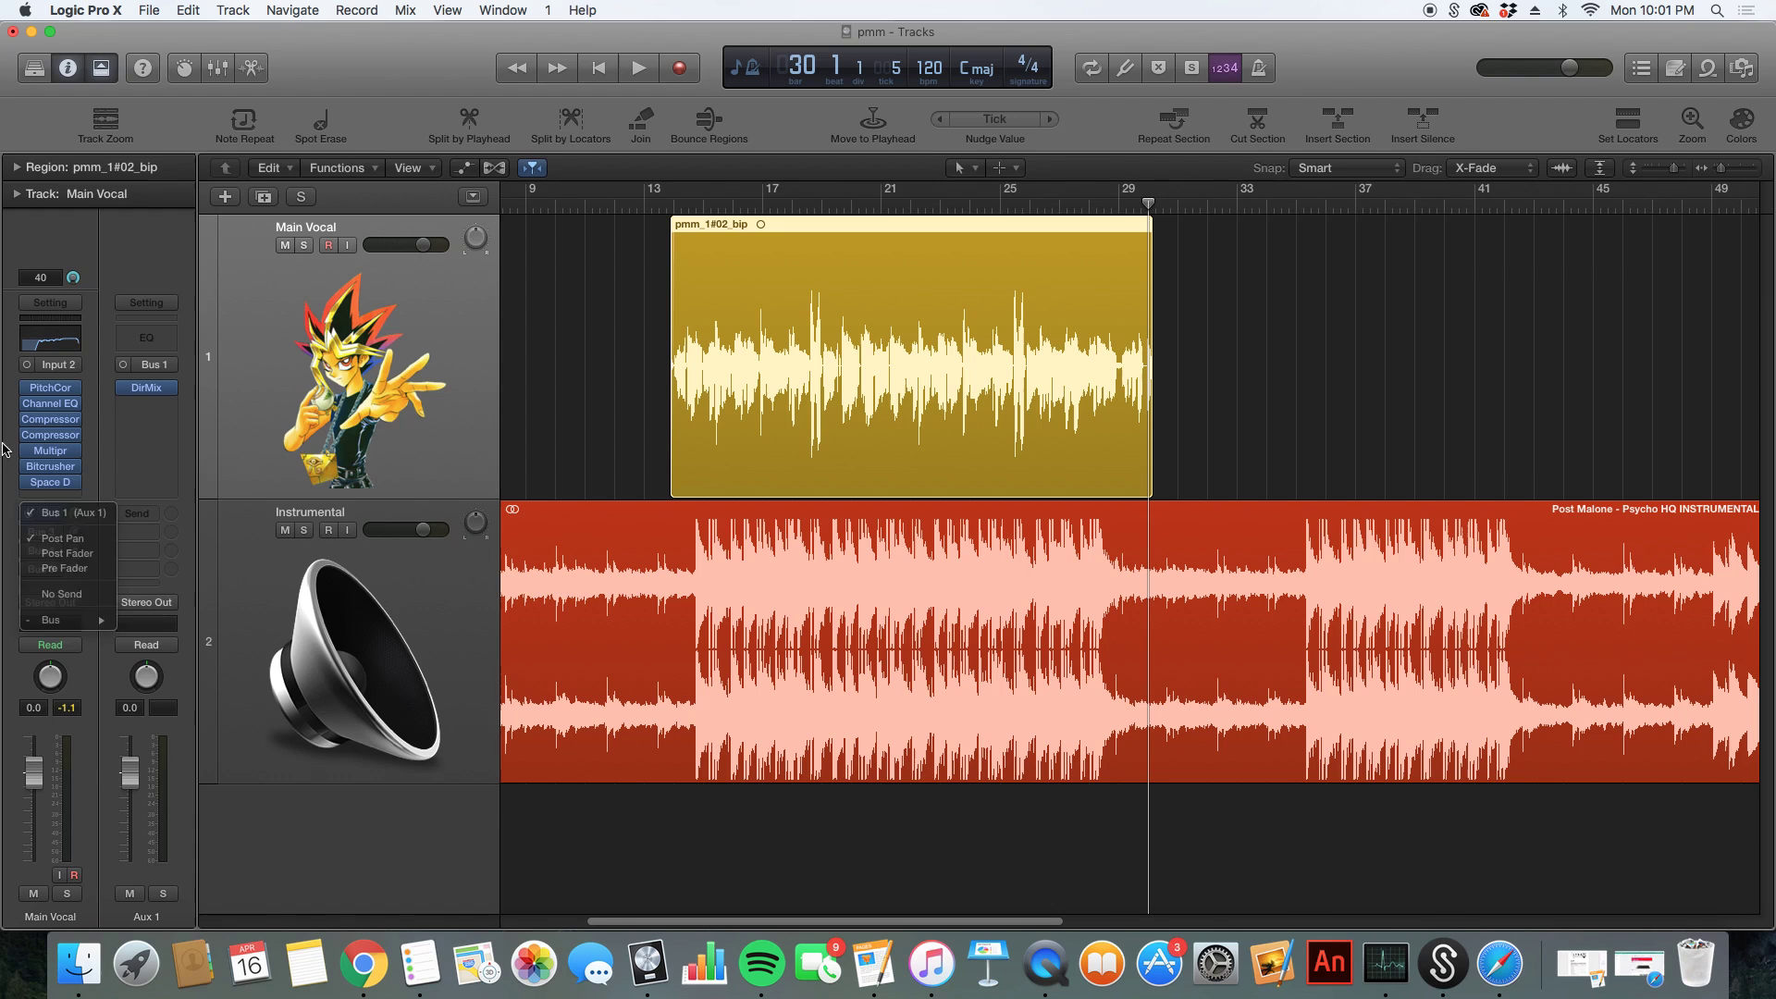
- Show the mixer to examine the aux channel strips and their faders, then hide it again
left_click(217, 68)
scroll(461, 825, "up", 3)
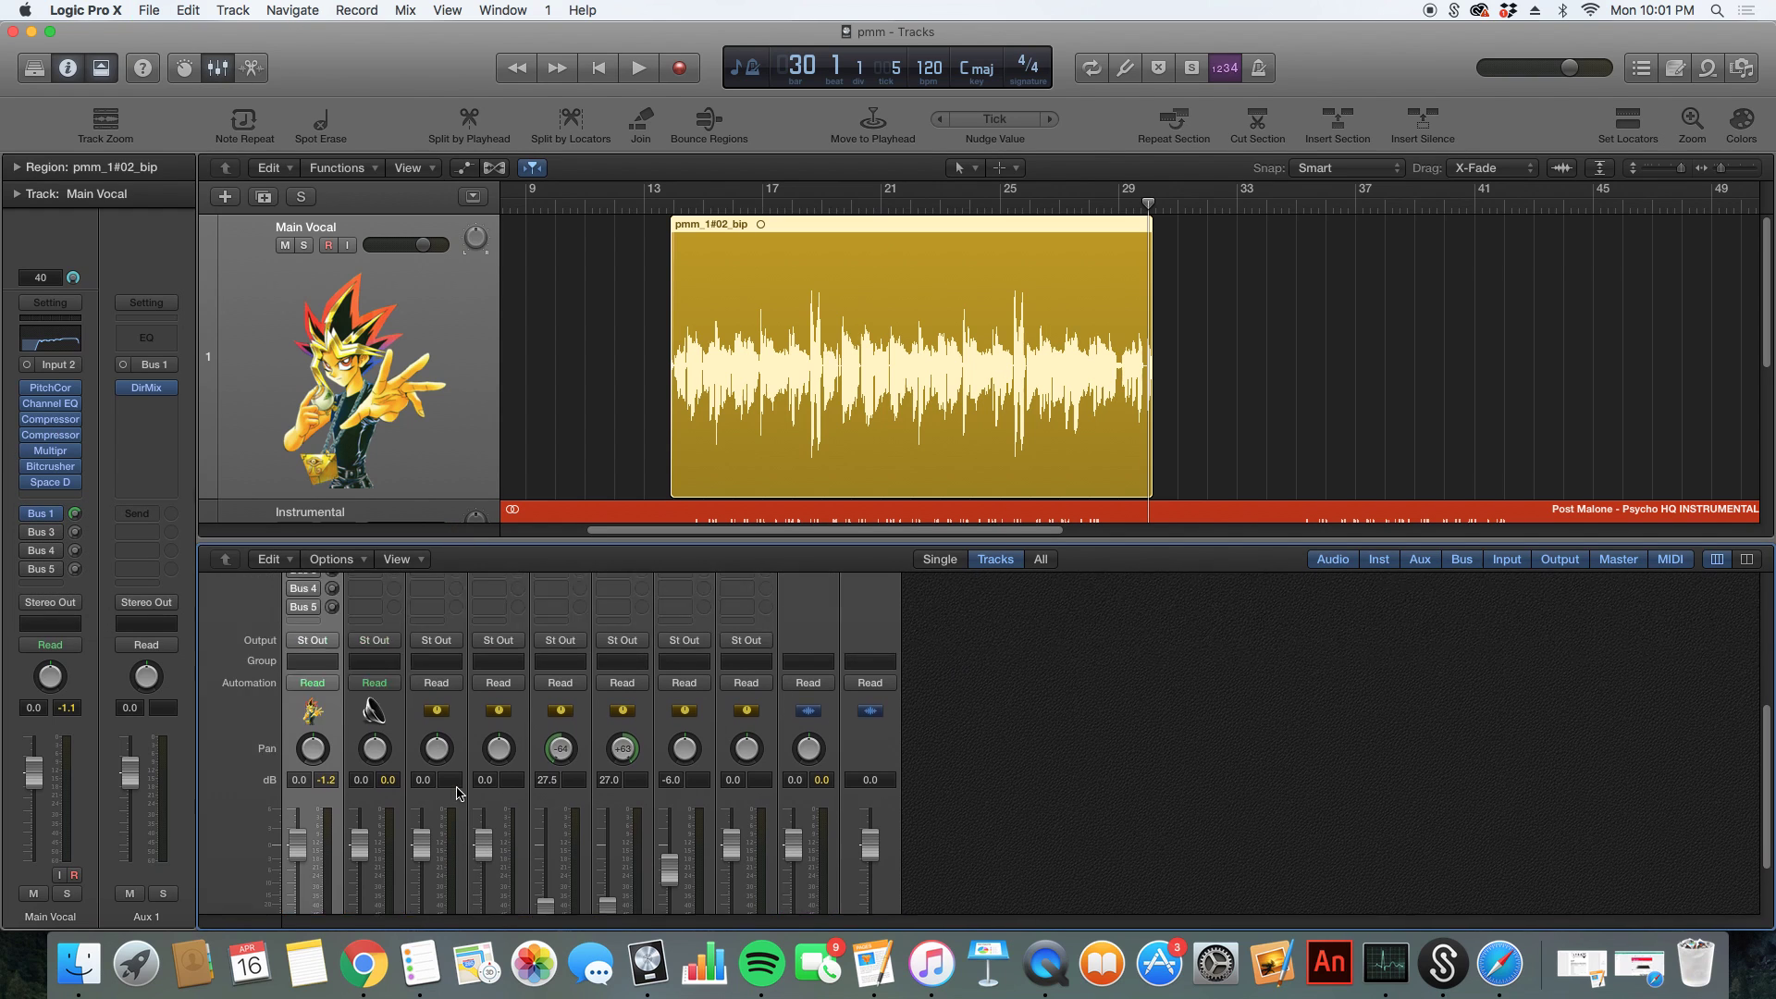
scroll(435, 712, "down", 3)
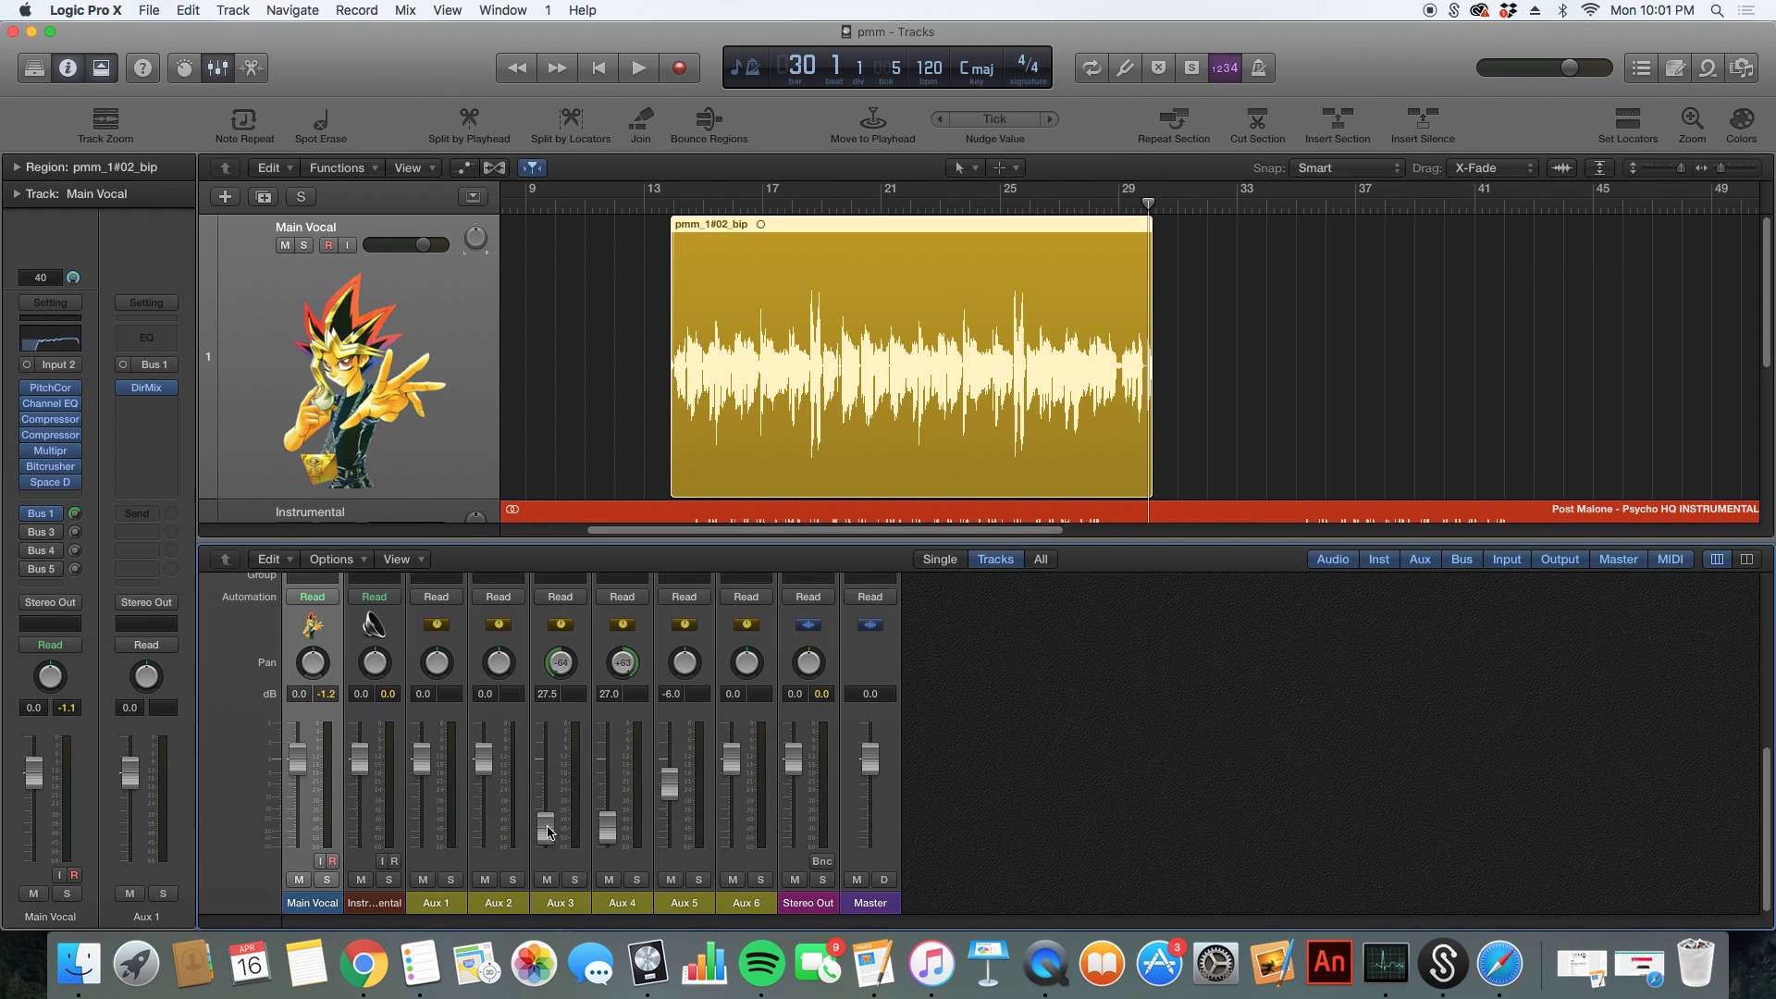
left_click(216, 70)
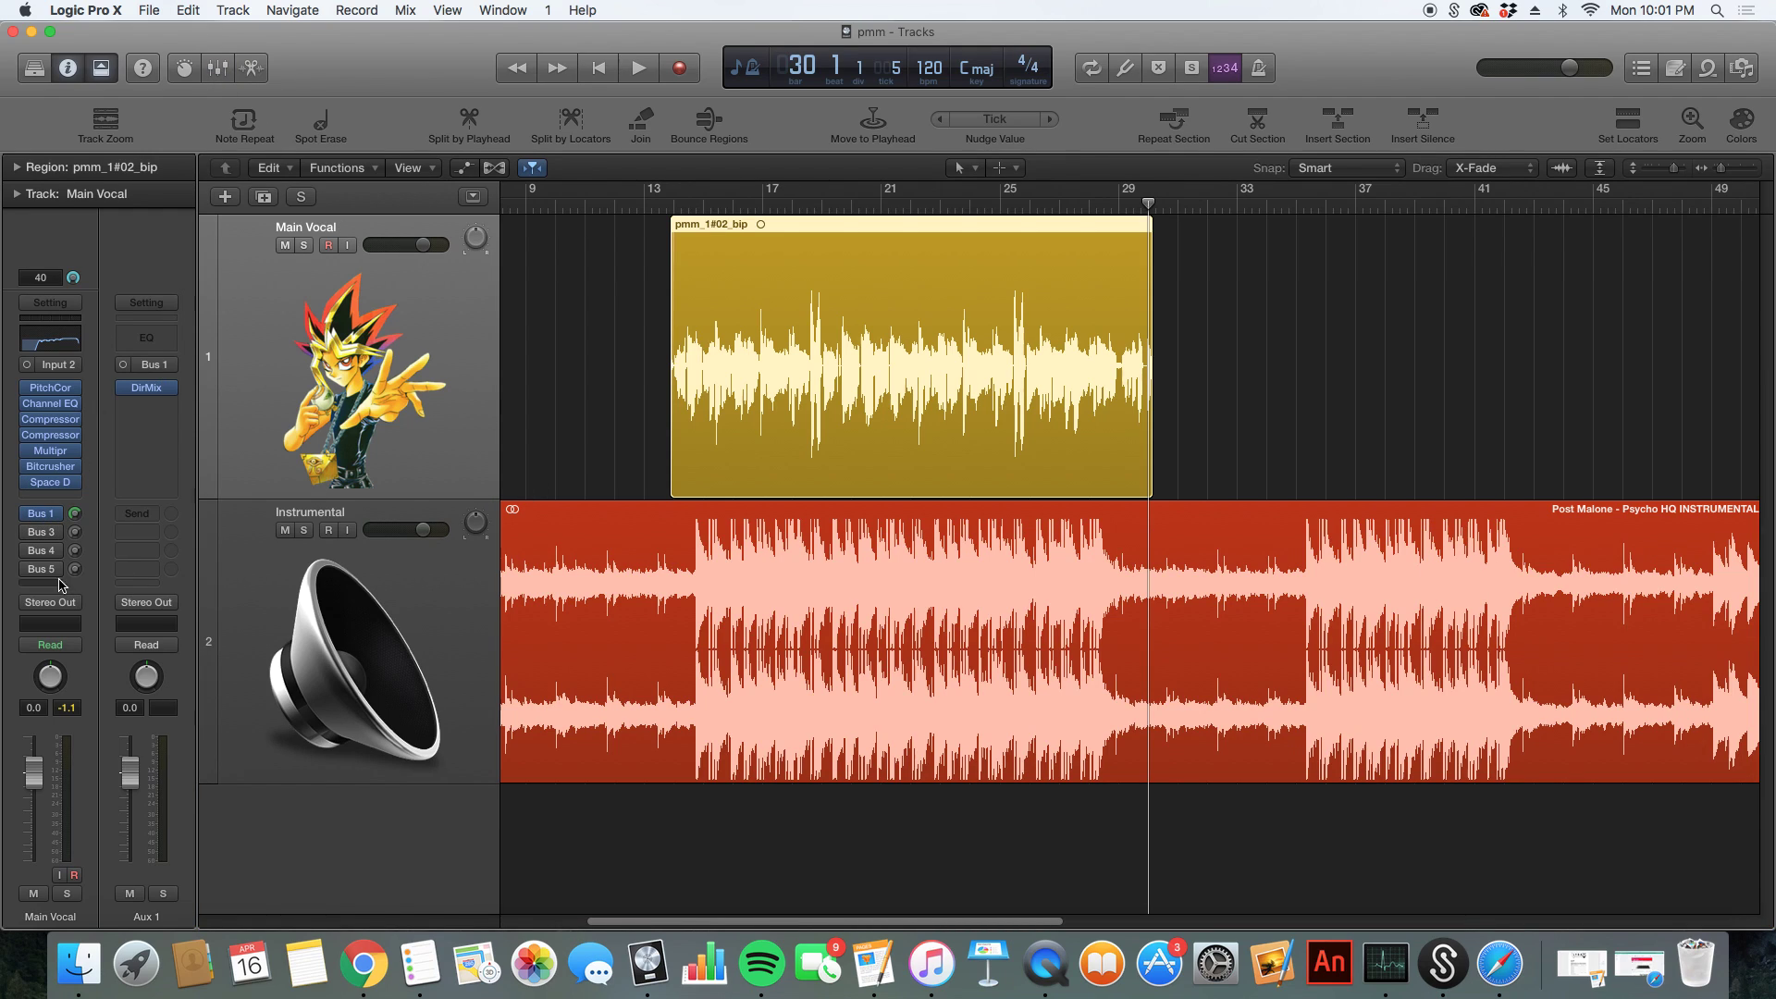
- Open Aux 1's Direction Mixer, locate it among the imaging plug-ins, and move its window clear of the vocal region
left_click(147, 390)
left_click_drag(222, 92, 682, 147)
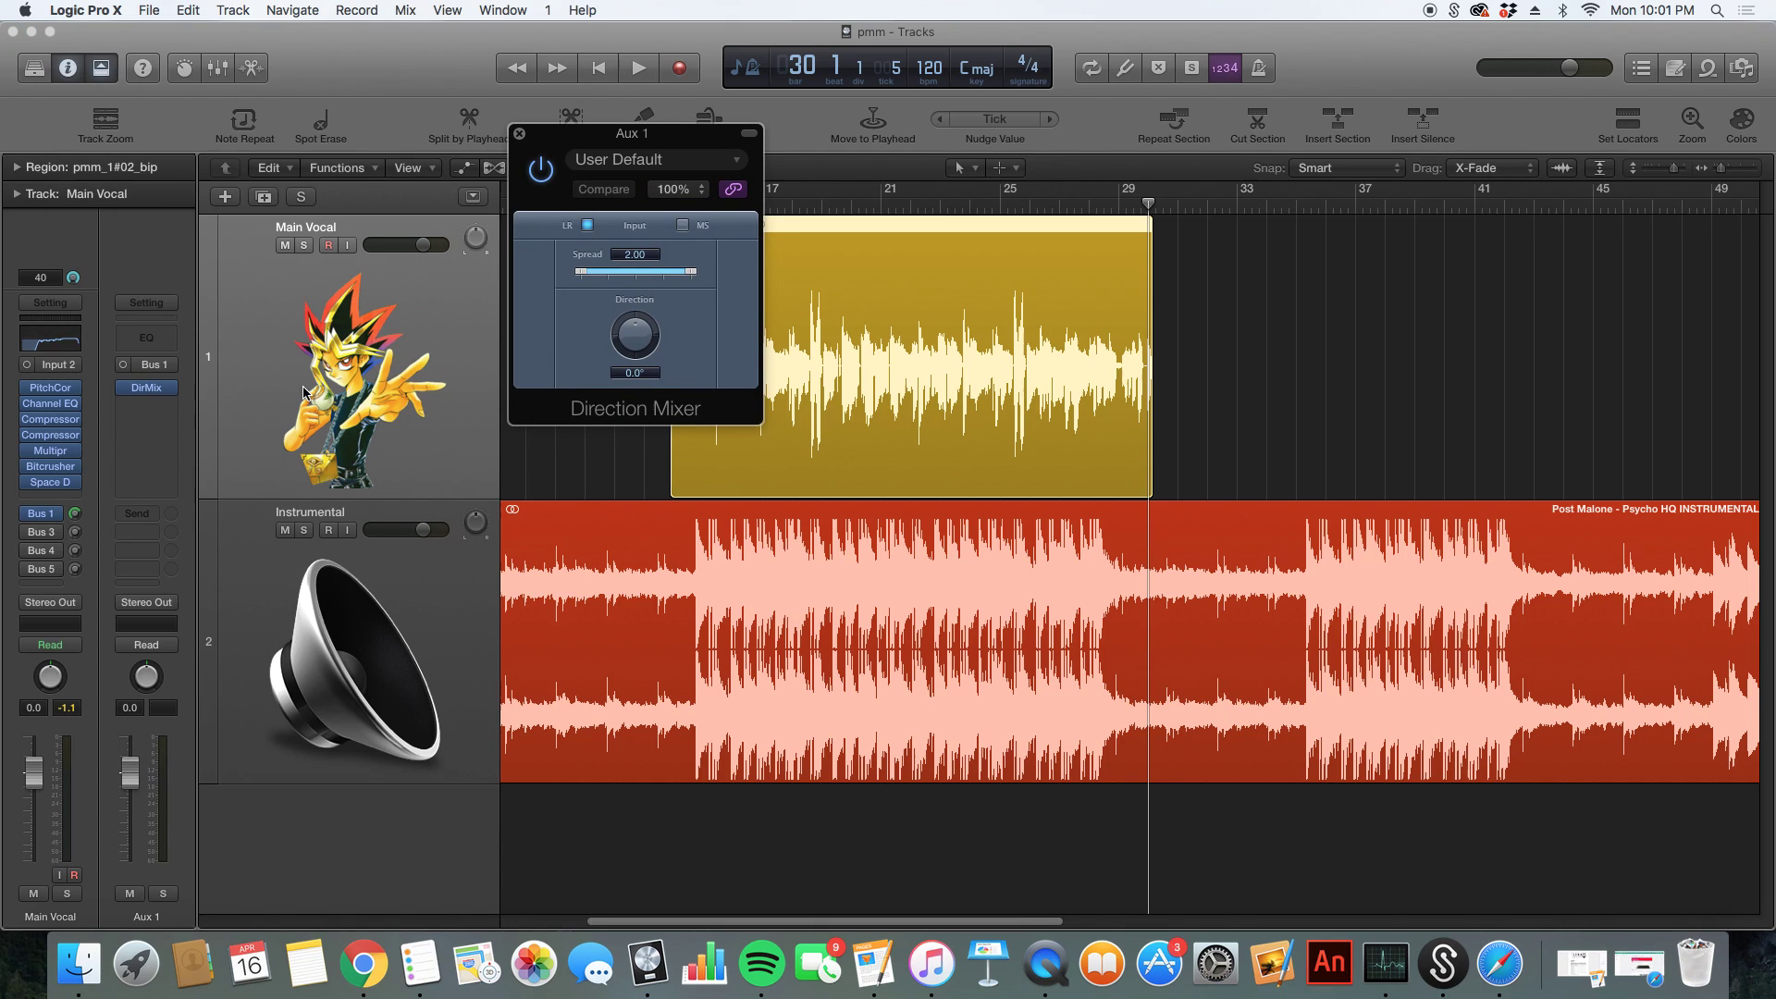
left_click(170, 391)
mouse_move(194, 531)
mouse_move(374, 537)
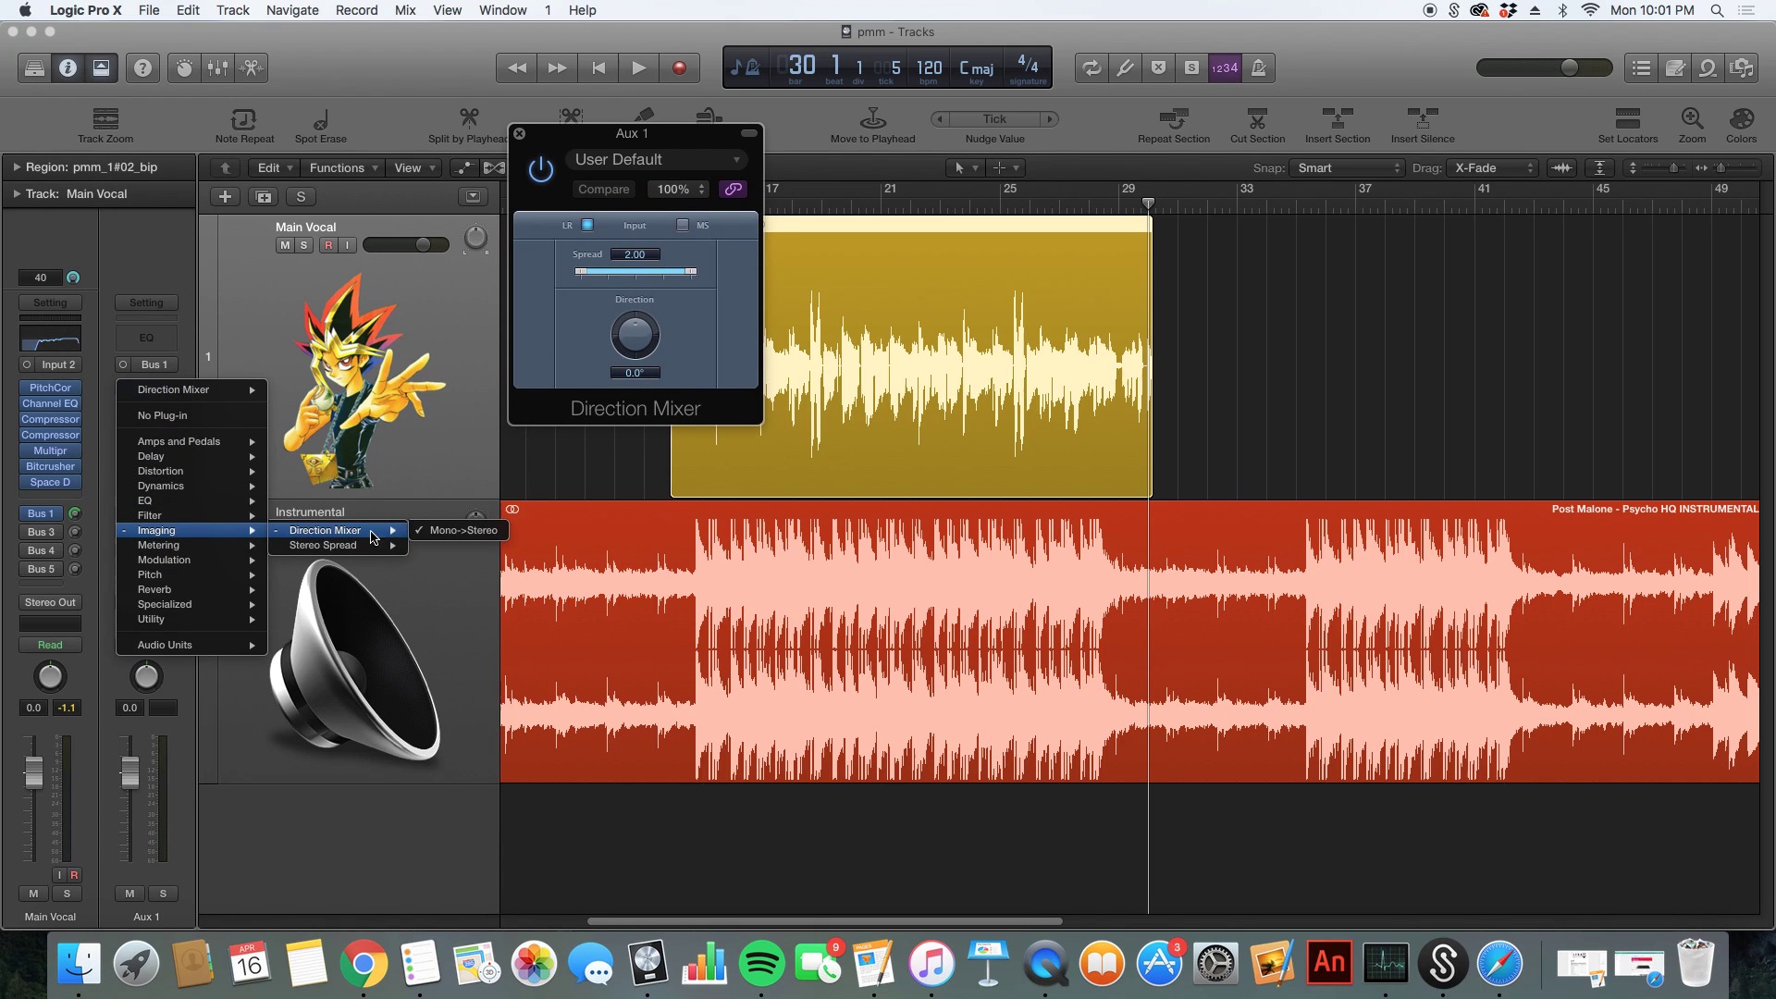
left_click(500, 611)
left_click_drag(635, 134, 1440, 167)
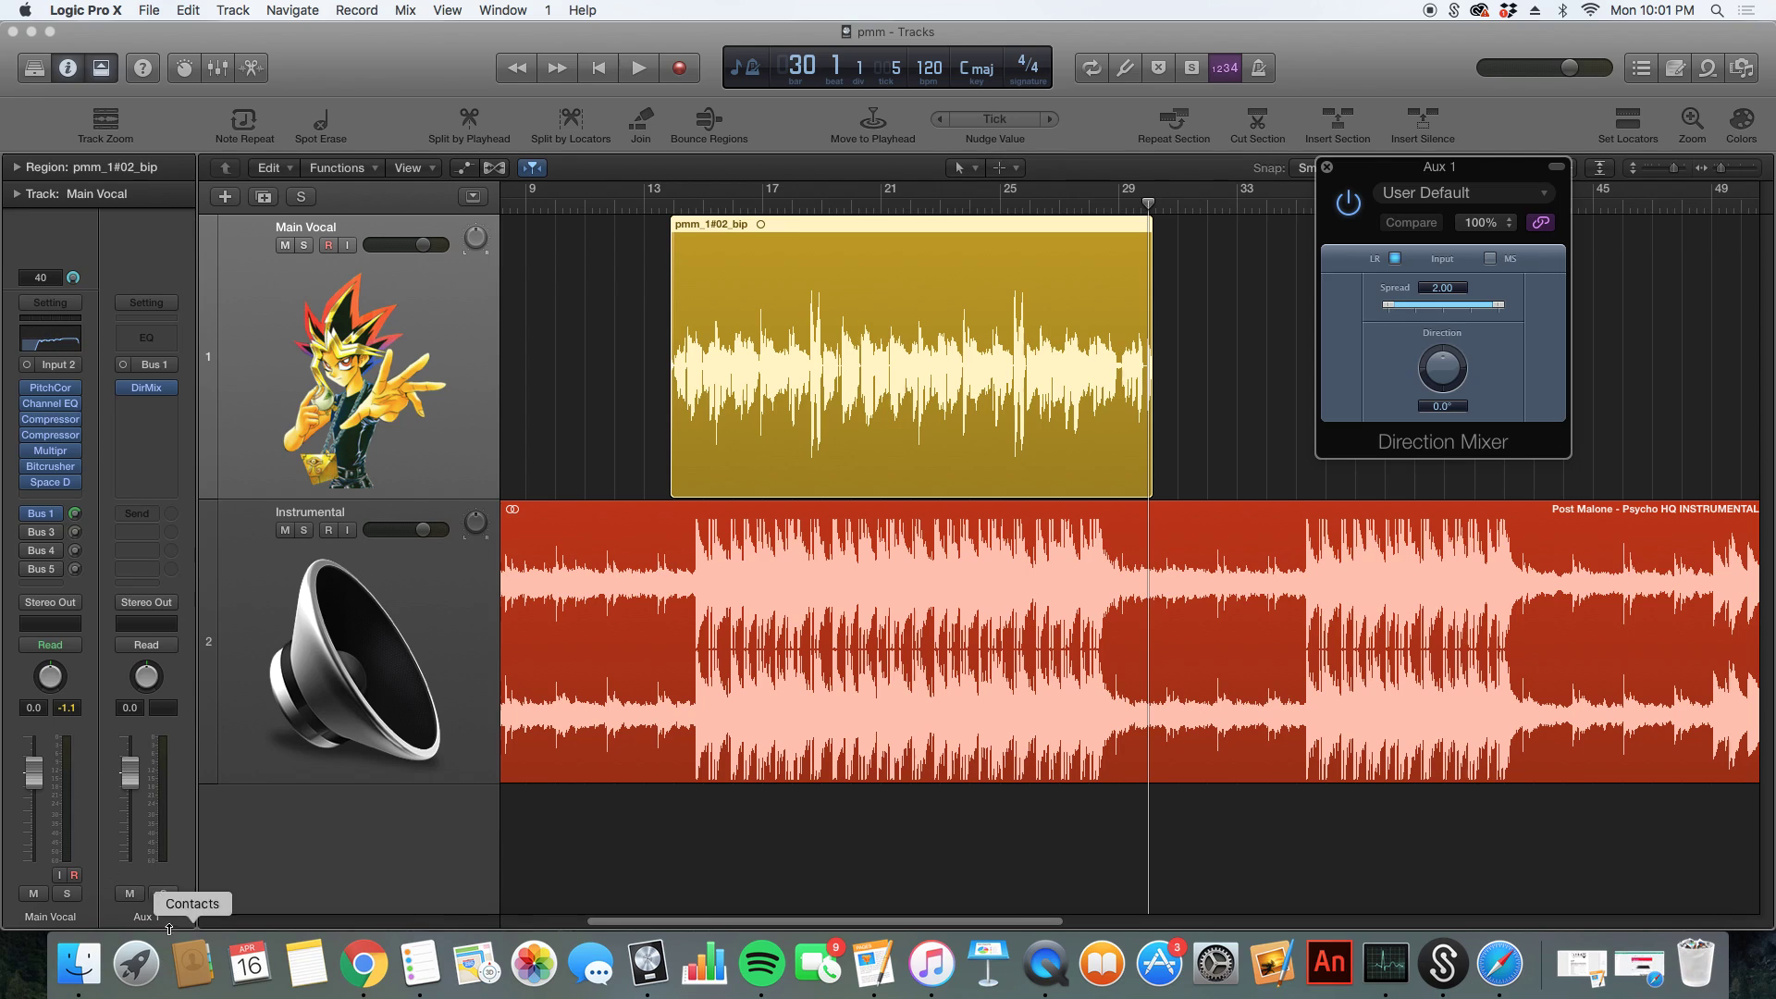
left_click_drag(136, 760, 136, 799)
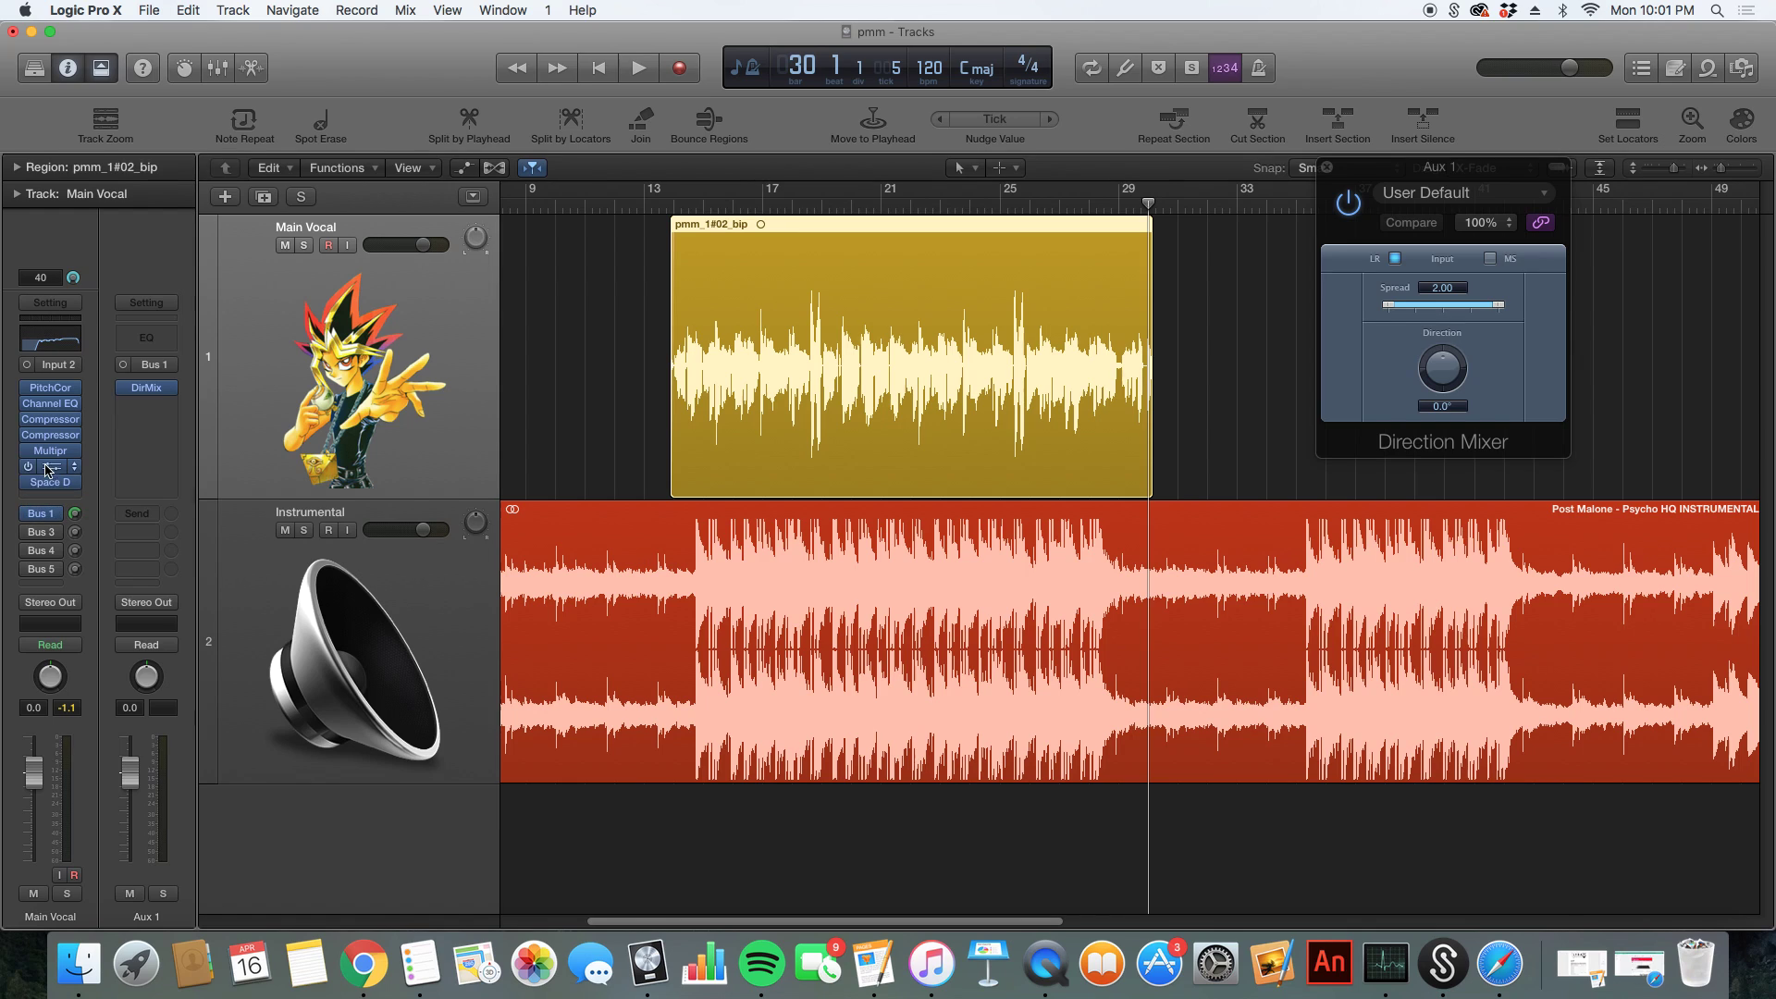
left_click_drag(1475, 206, 1364, 250)
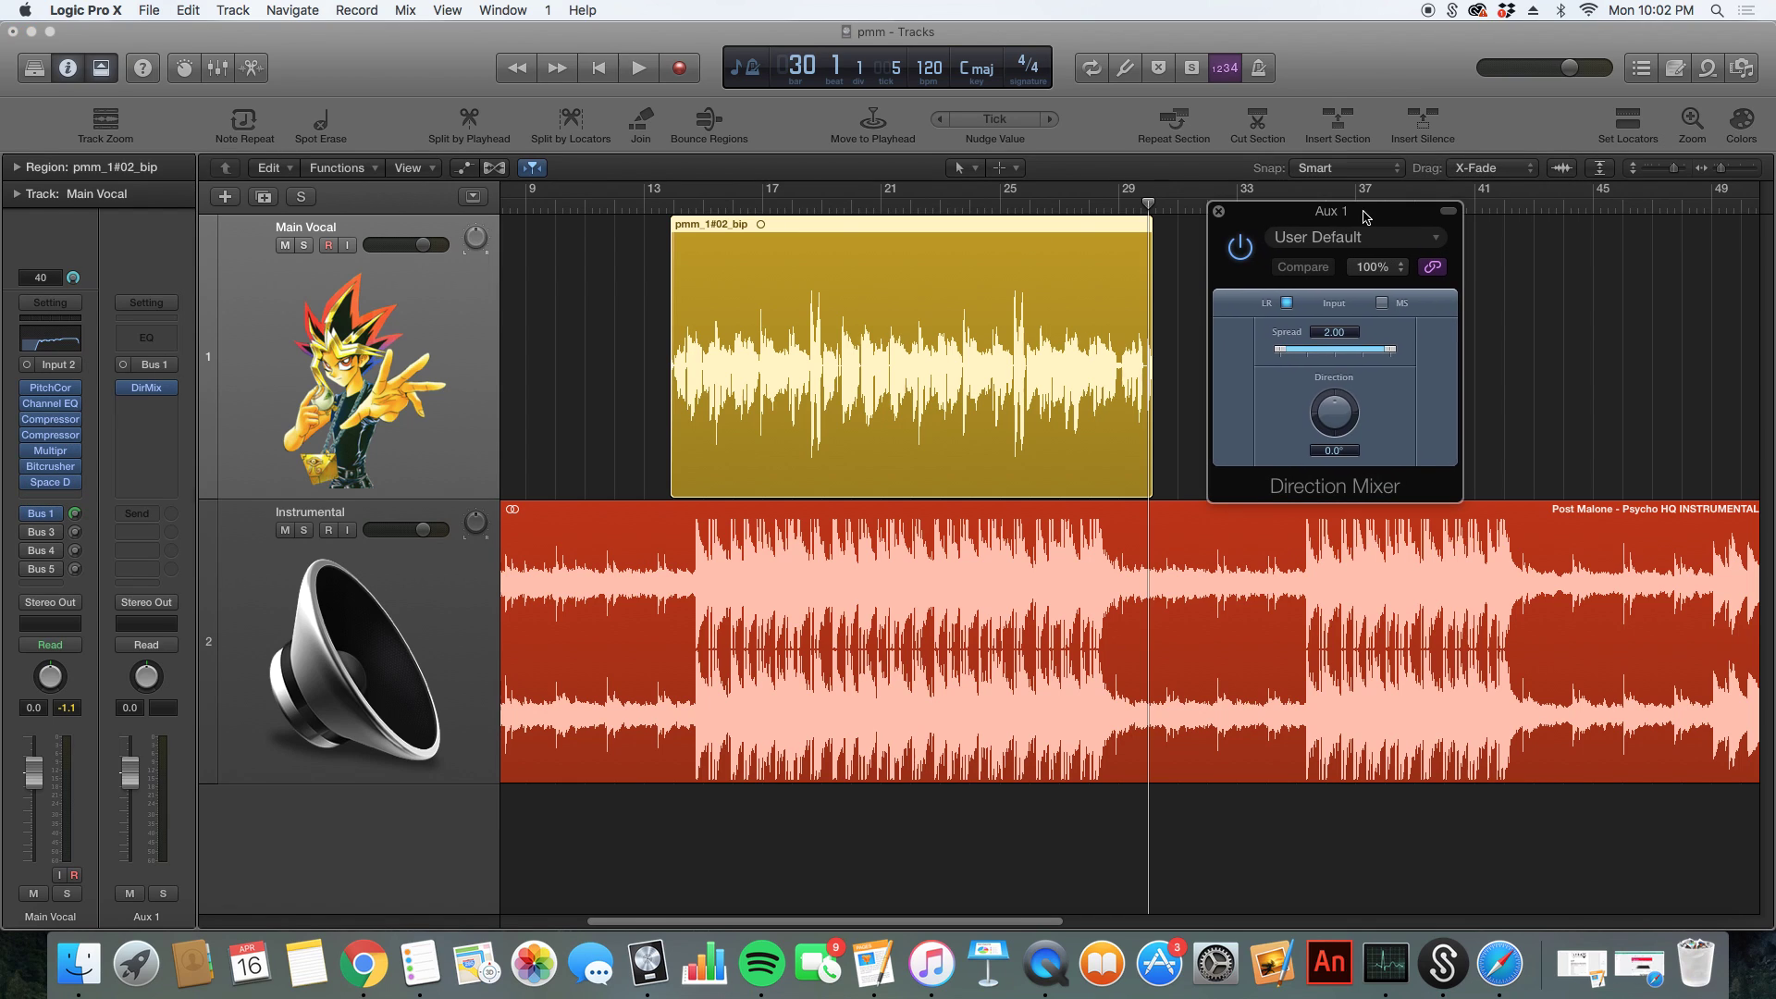
- Solo the Main Vocal with Aux 1 muted and play the dry vocal from bar 14, then stop playback
left_click(659, 211)
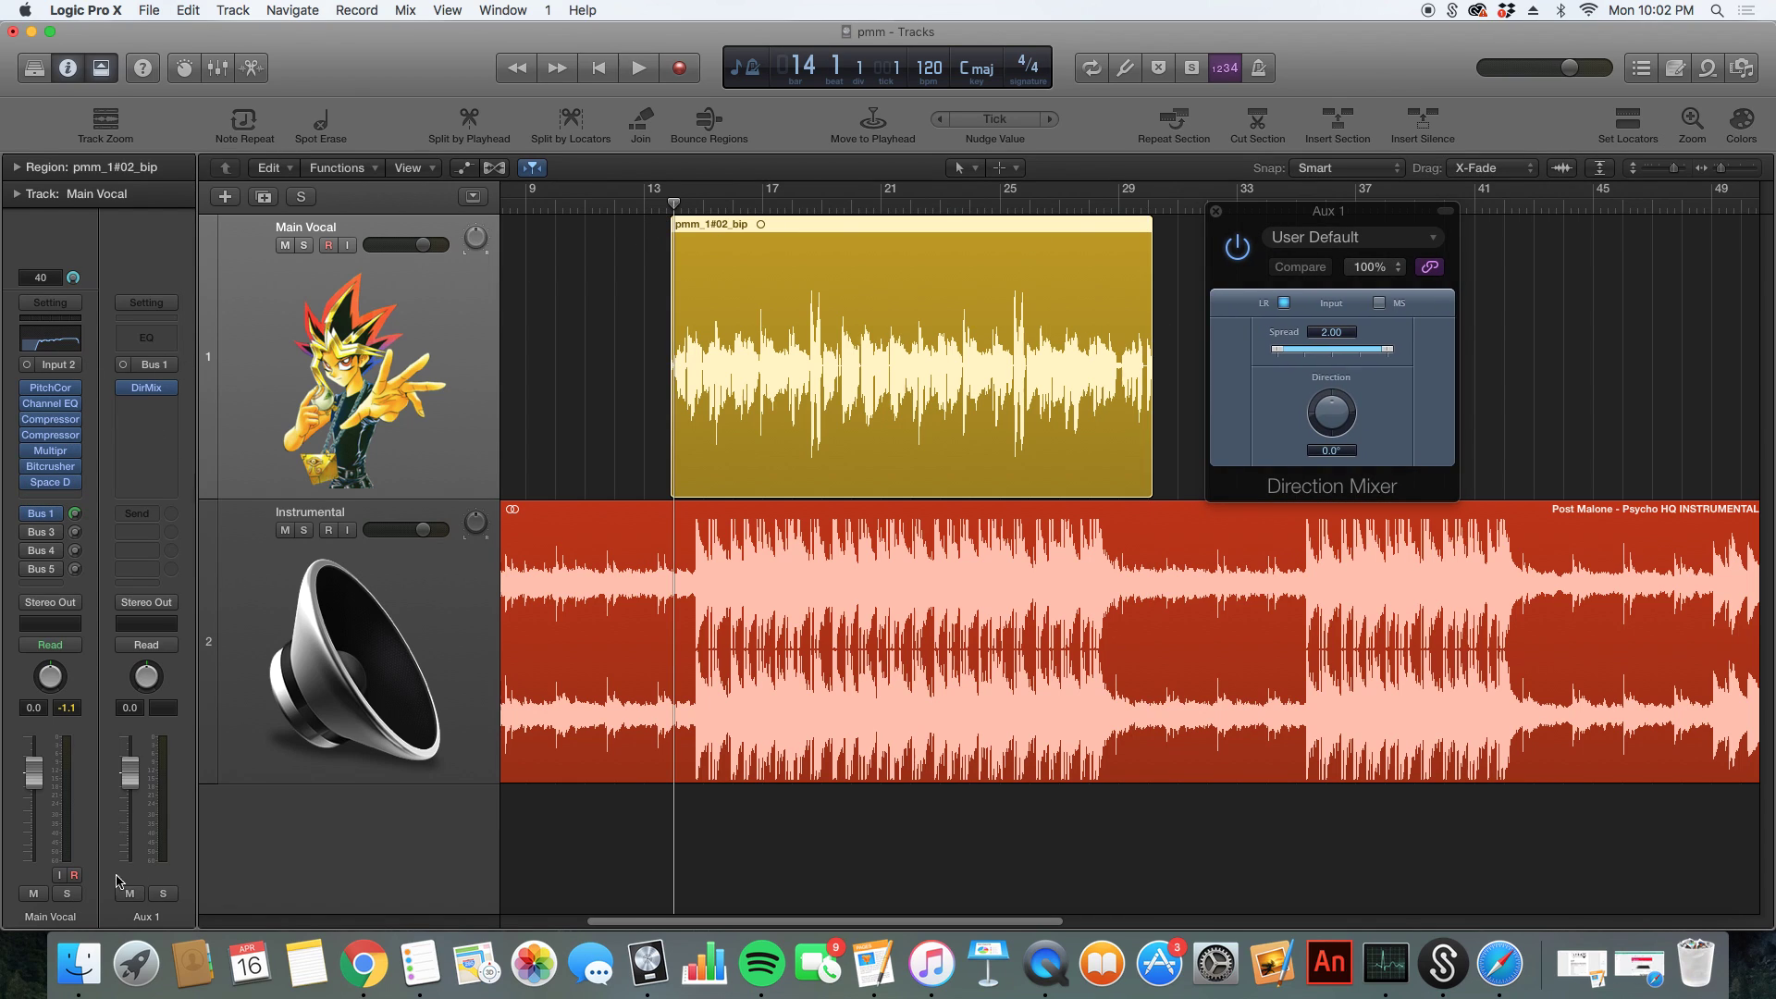
left_click(66, 893)
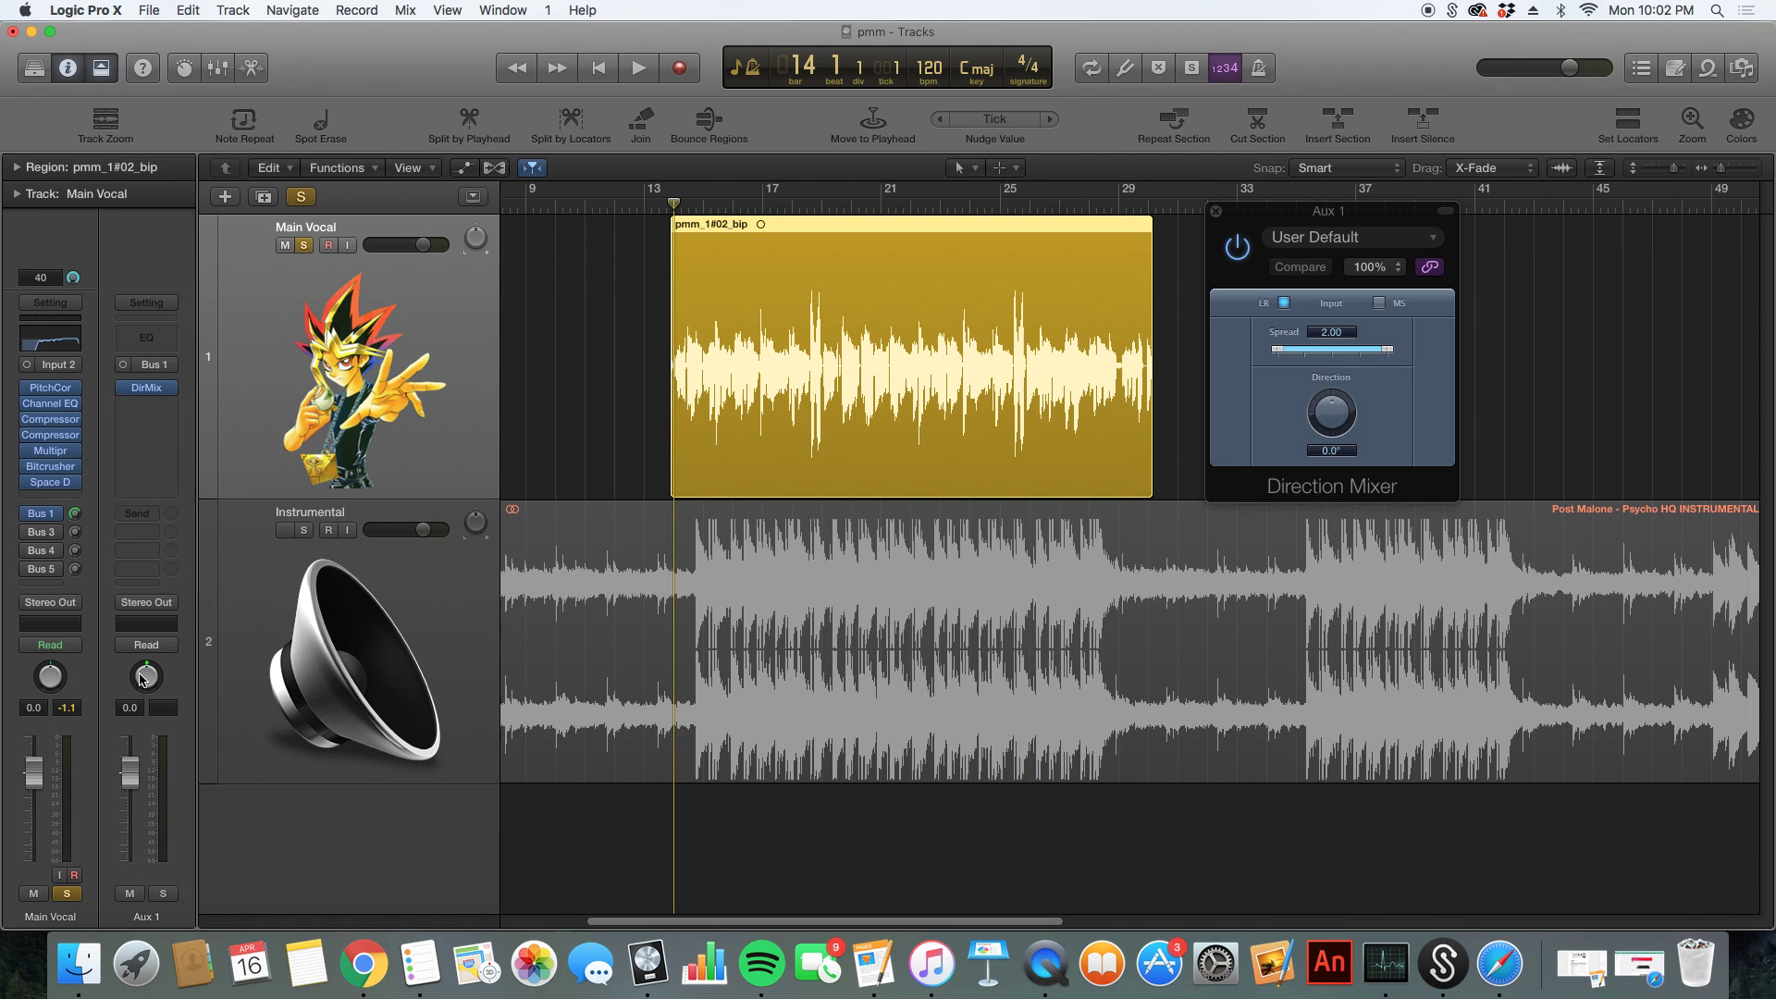
left_click(130, 894)
key("space")
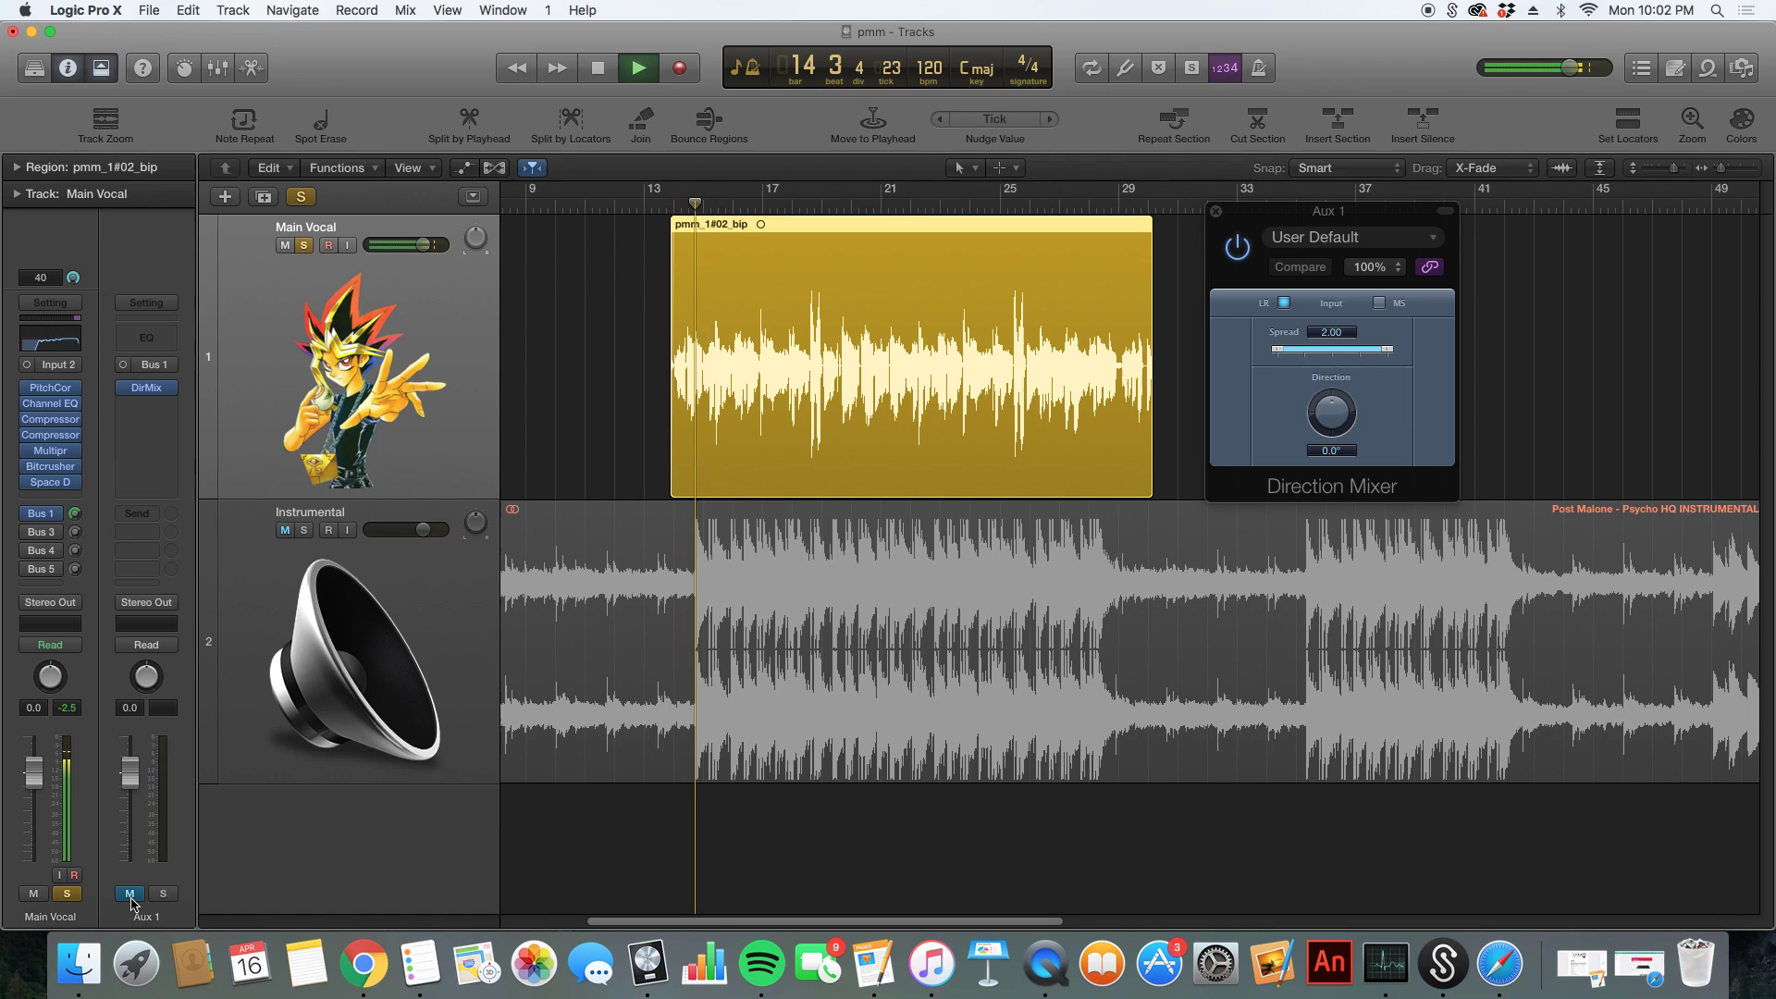
key("space")
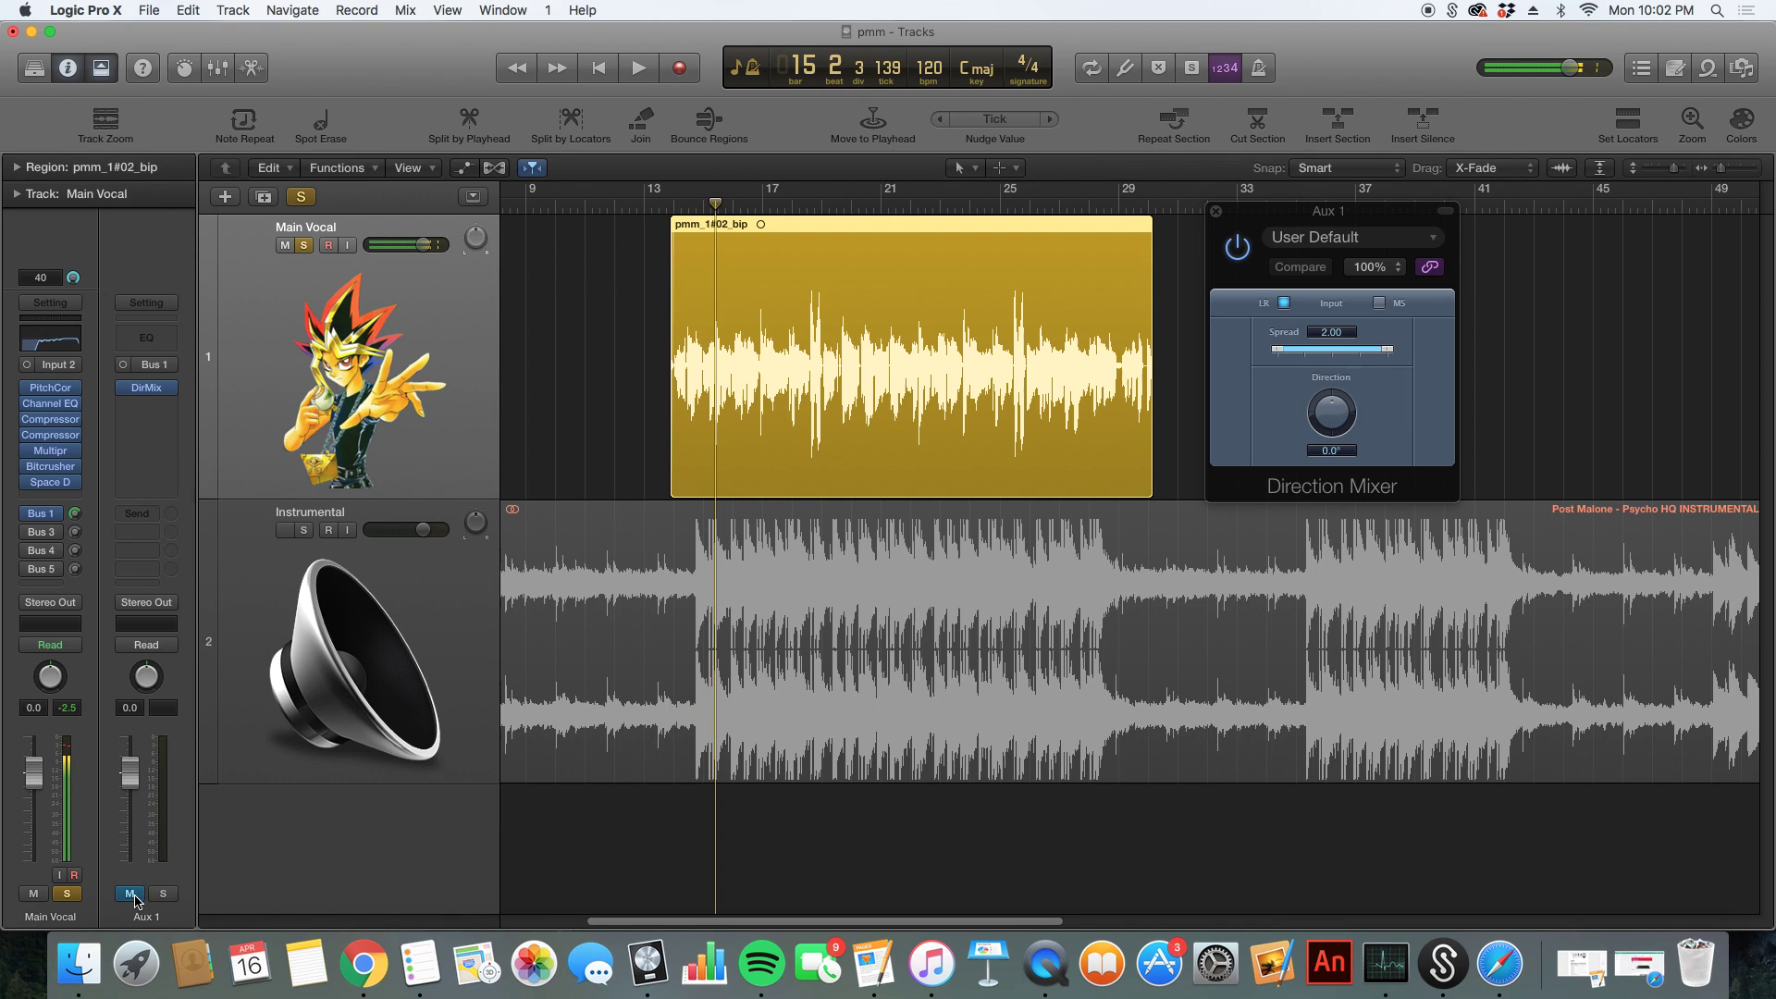
- Take the solo off the Main Vocal, solo Aux 1 instead, and play on to hear only the Direction Mixer send
left_click(70, 894)
left_click(163, 894)
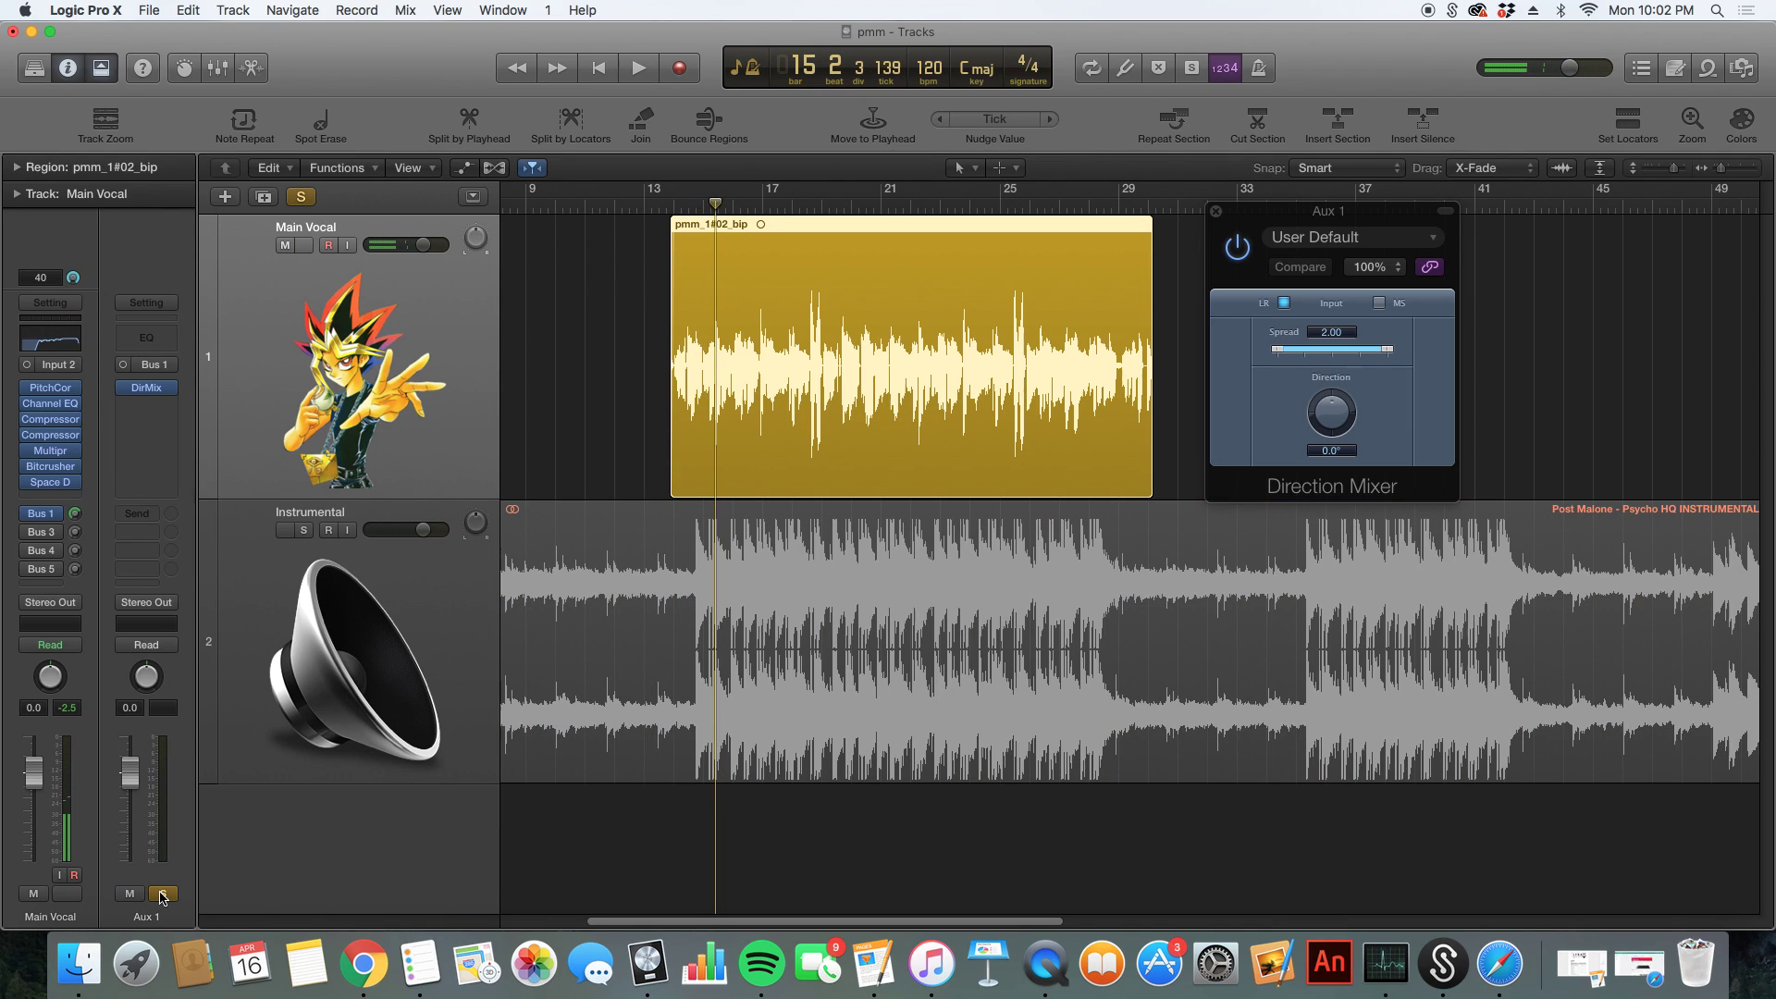
key("space")
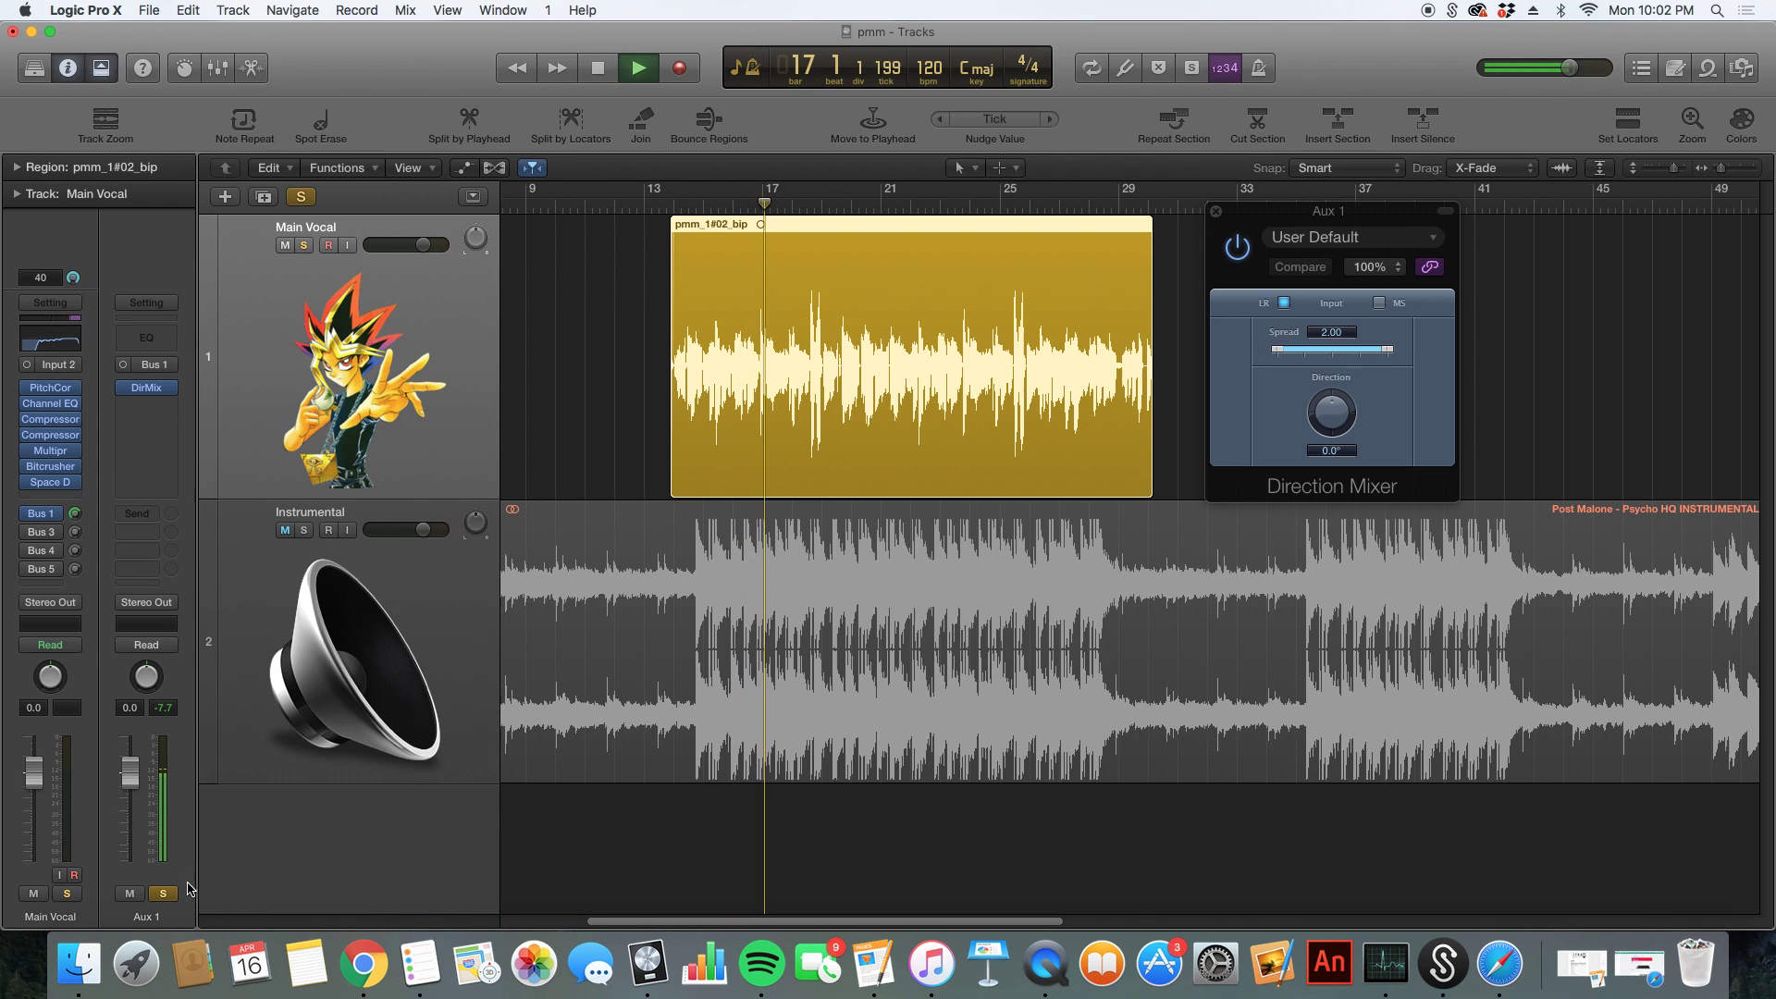
- Stop playback, take the solo off Aux 1, and close its Direction Mixer with Spread left at 2.00
key("space")
left_click(171, 893)
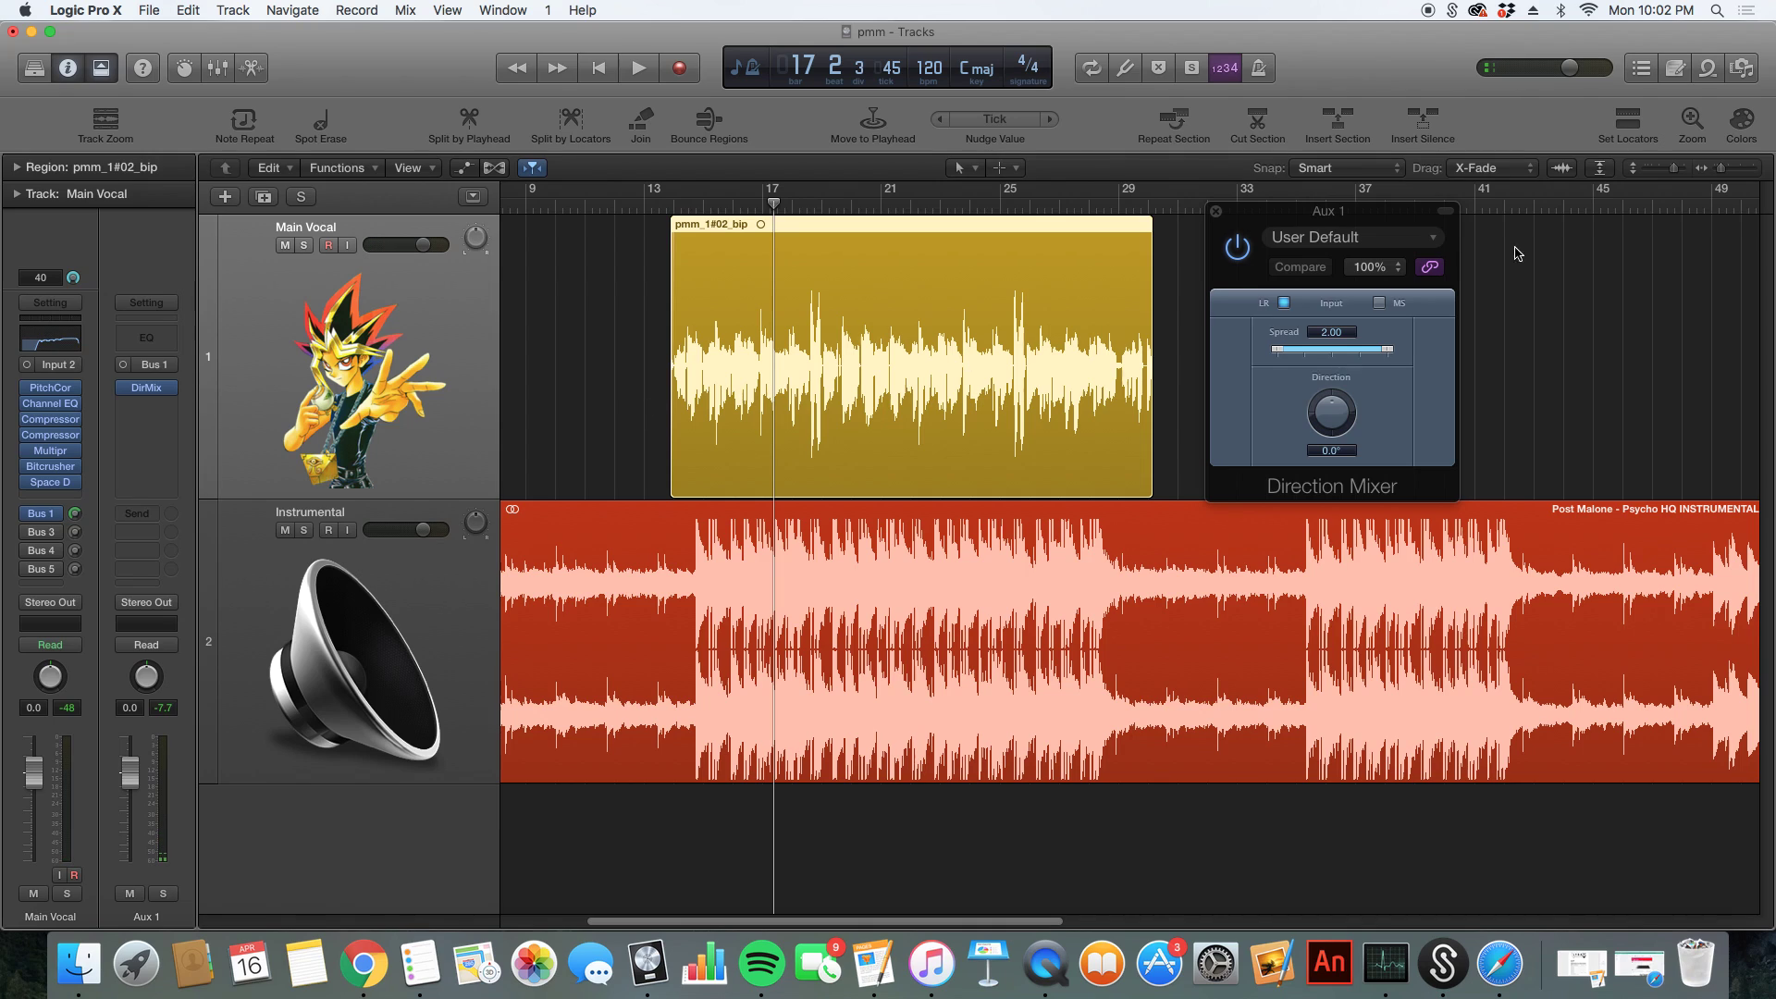
left_click(1390, 353)
left_click_drag(1392, 357, 1461, 365)
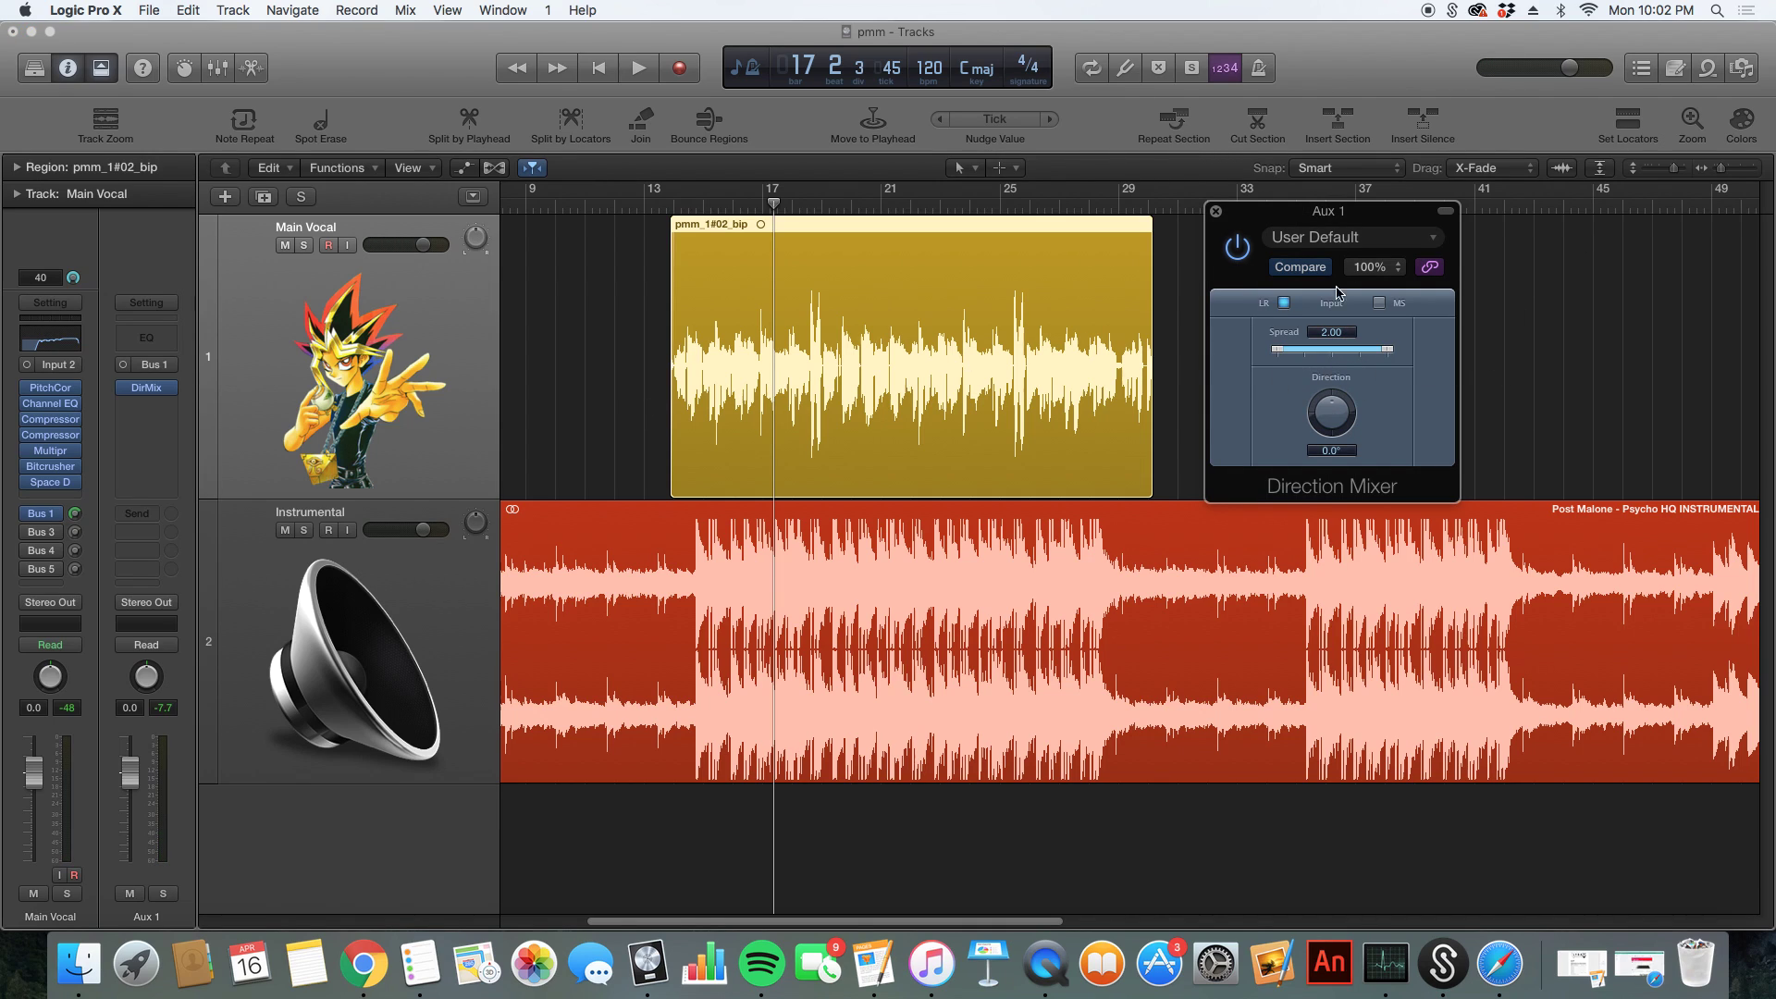
left_click(1288, 271)
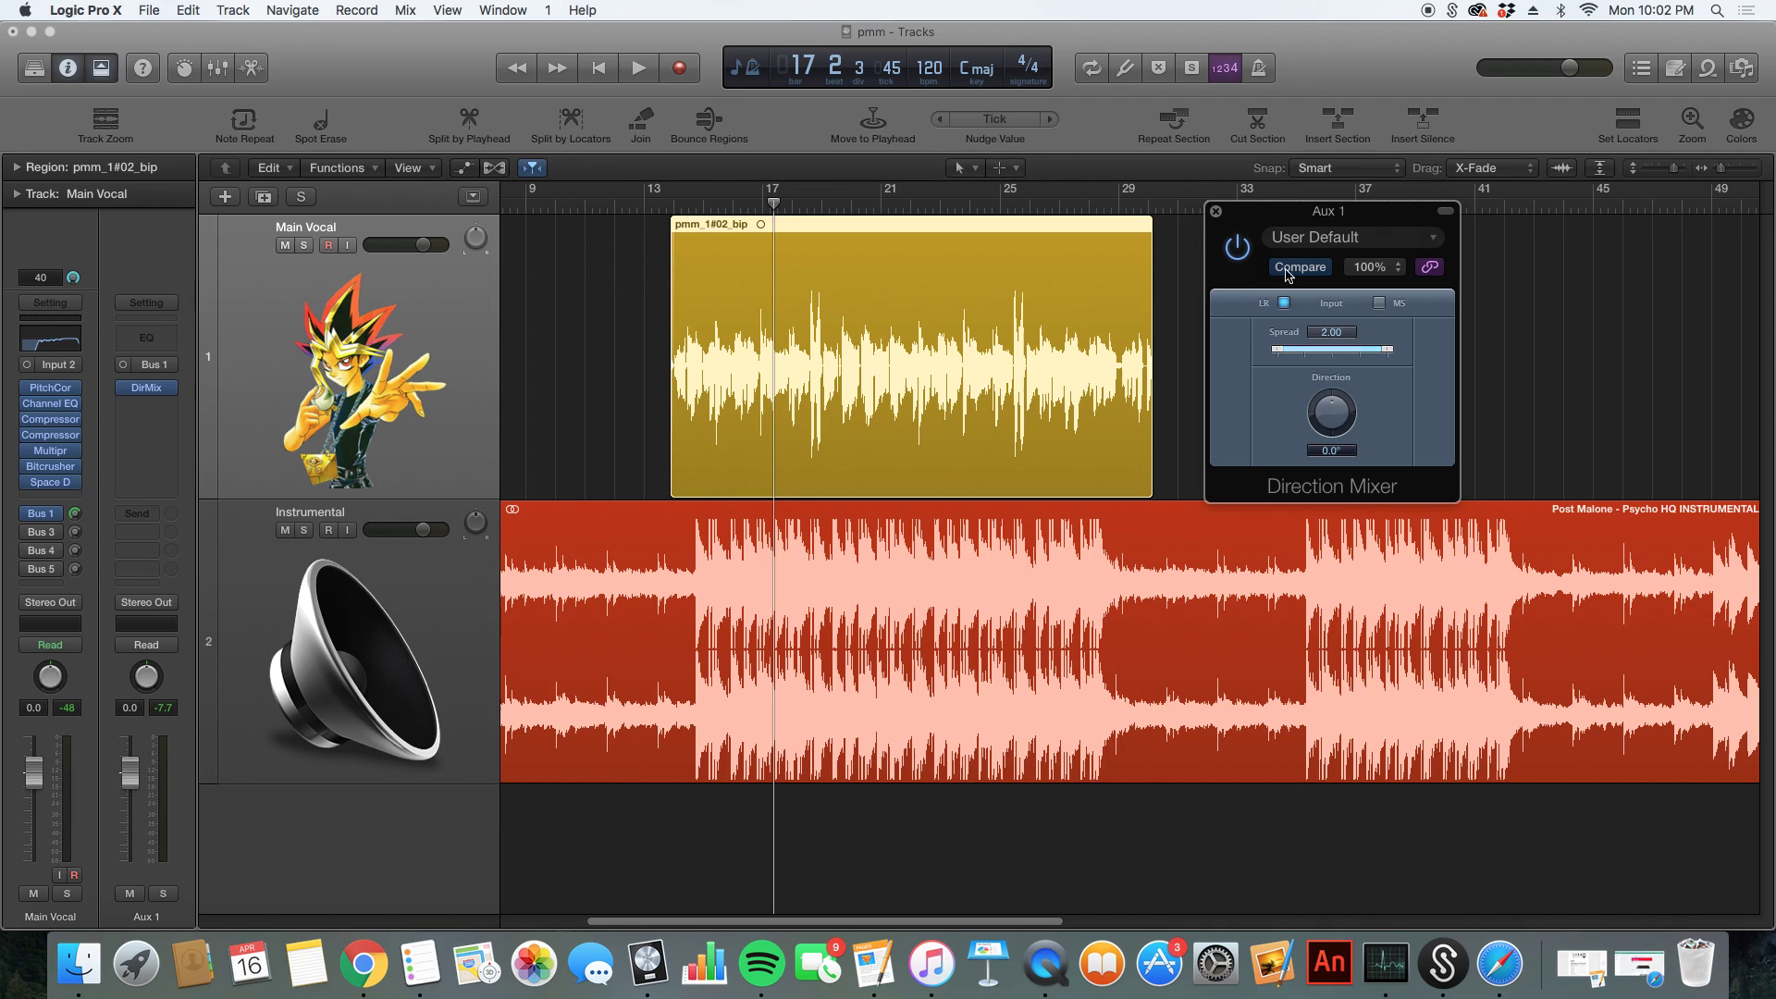
left_click(1216, 213)
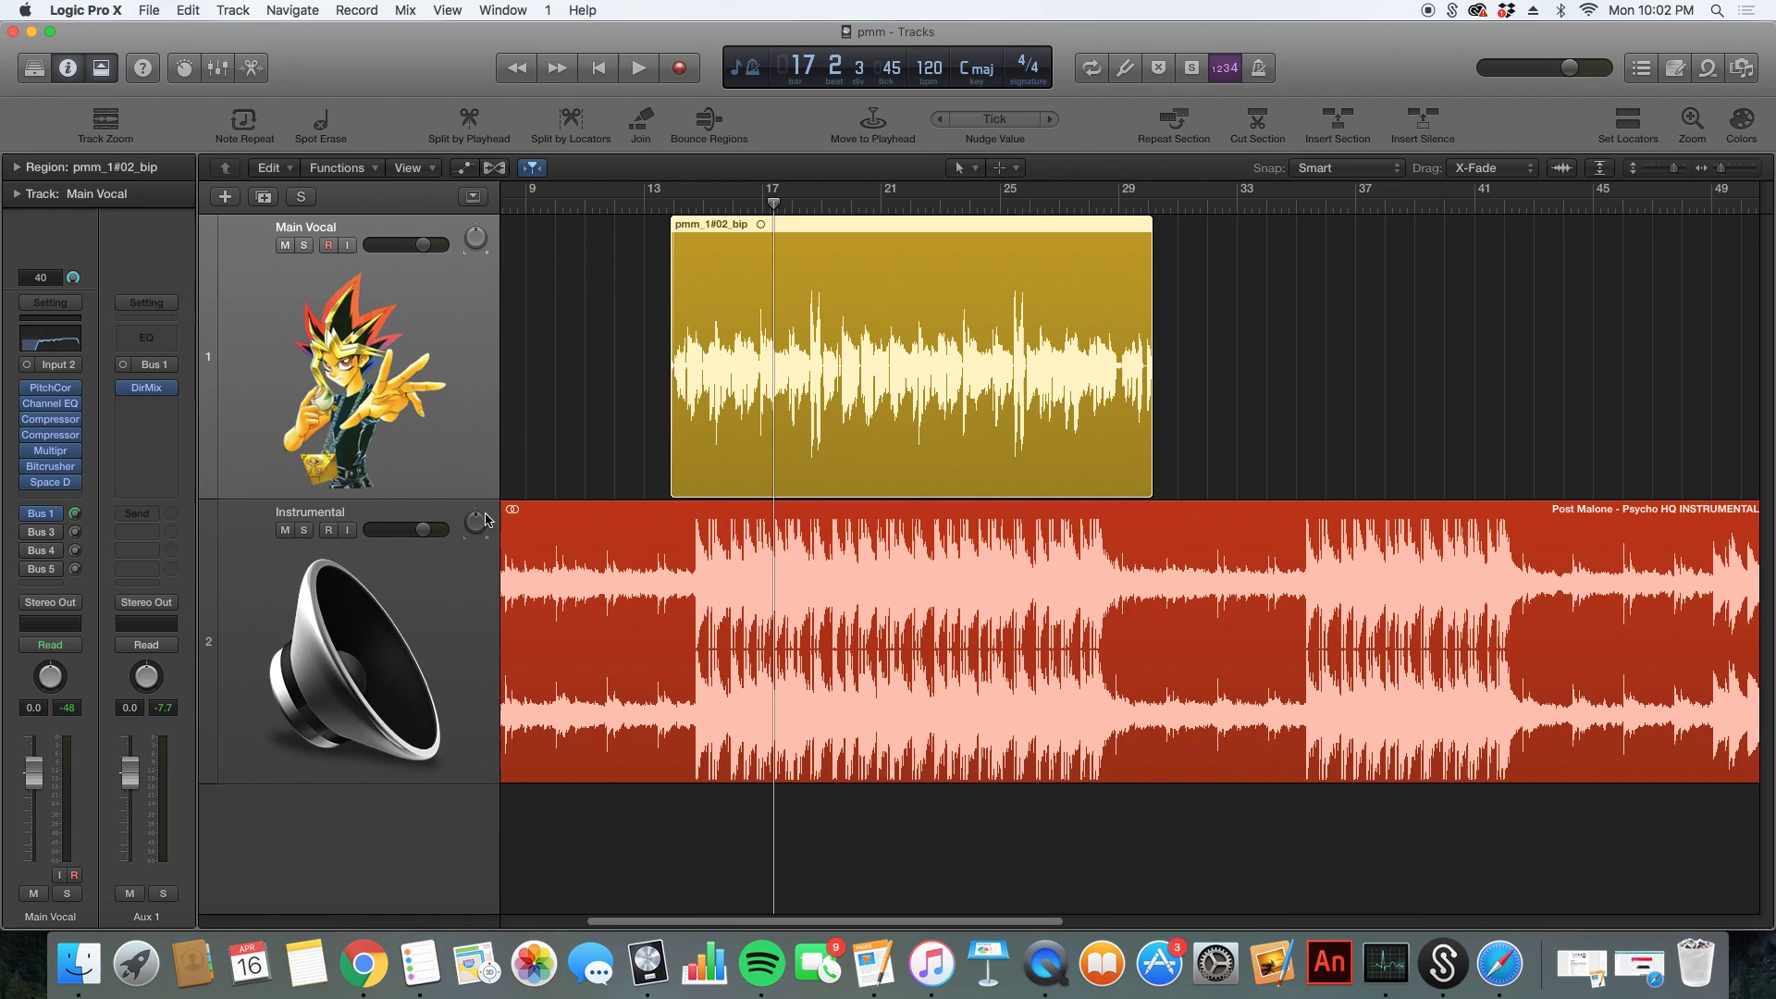
- Activate the Main Vocal's Bus 3 send, open Aux 3's Echo, and move its window clear of the vocal region
left_click(30, 534)
left_click(44, 541)
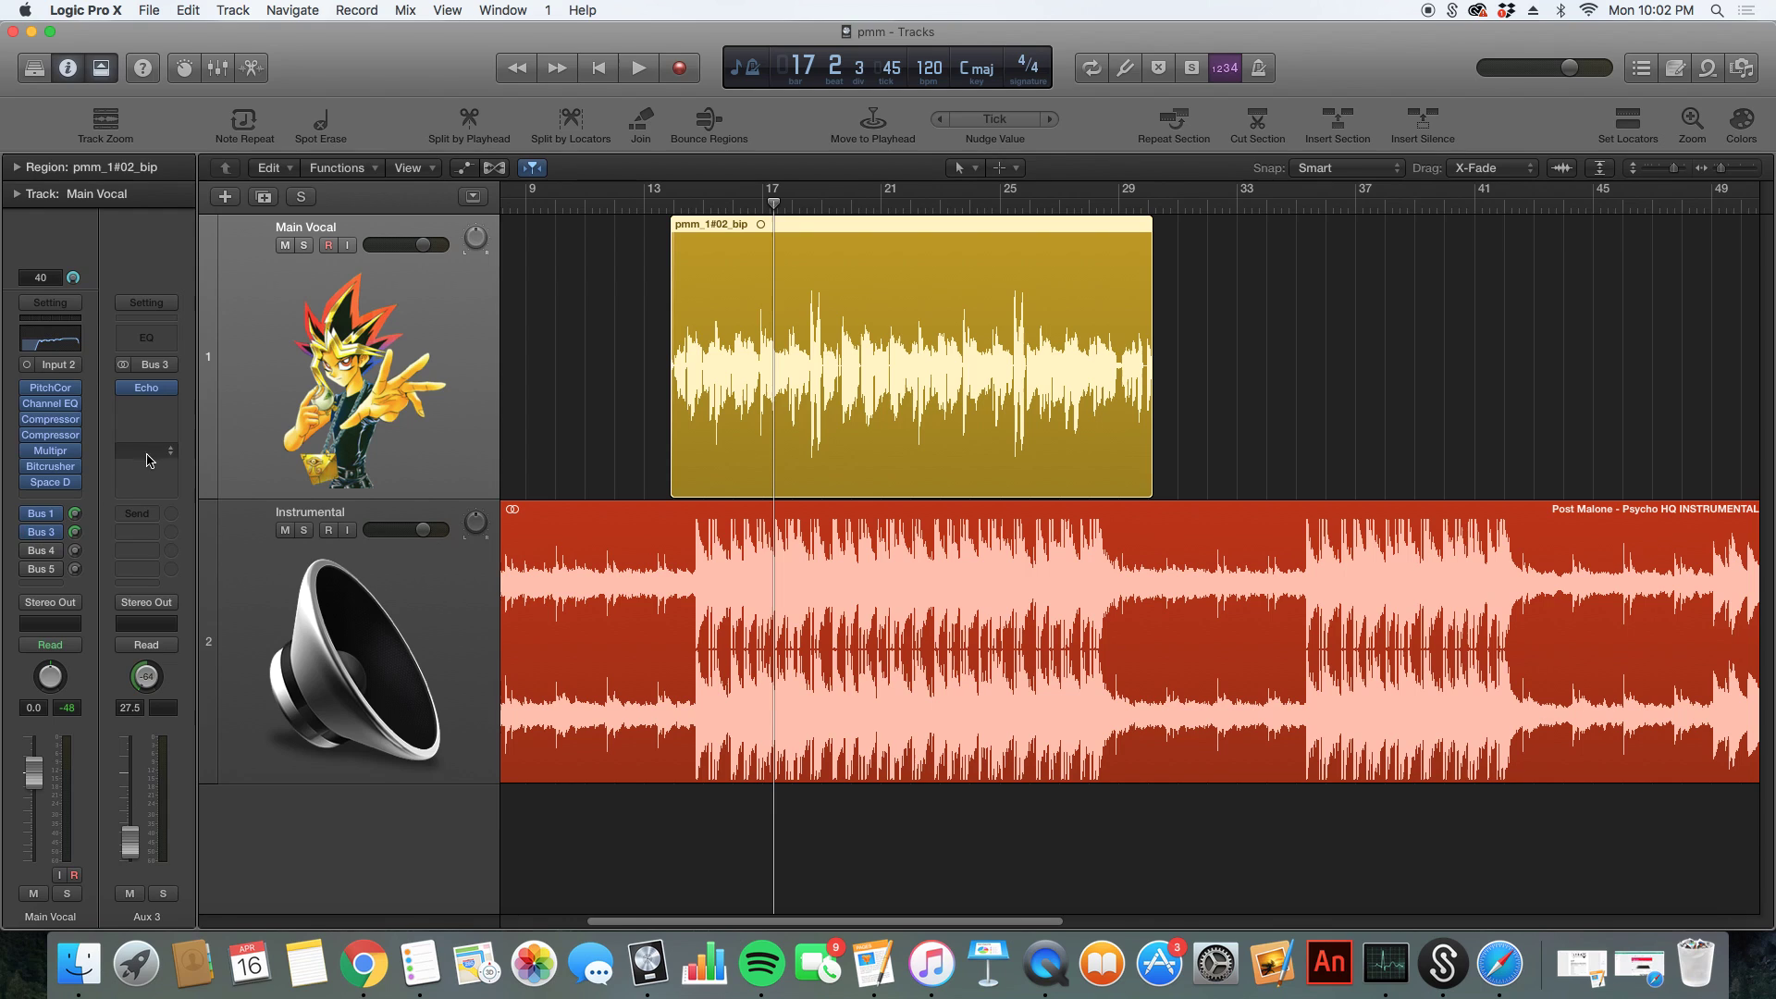
mouse_move(65, 530)
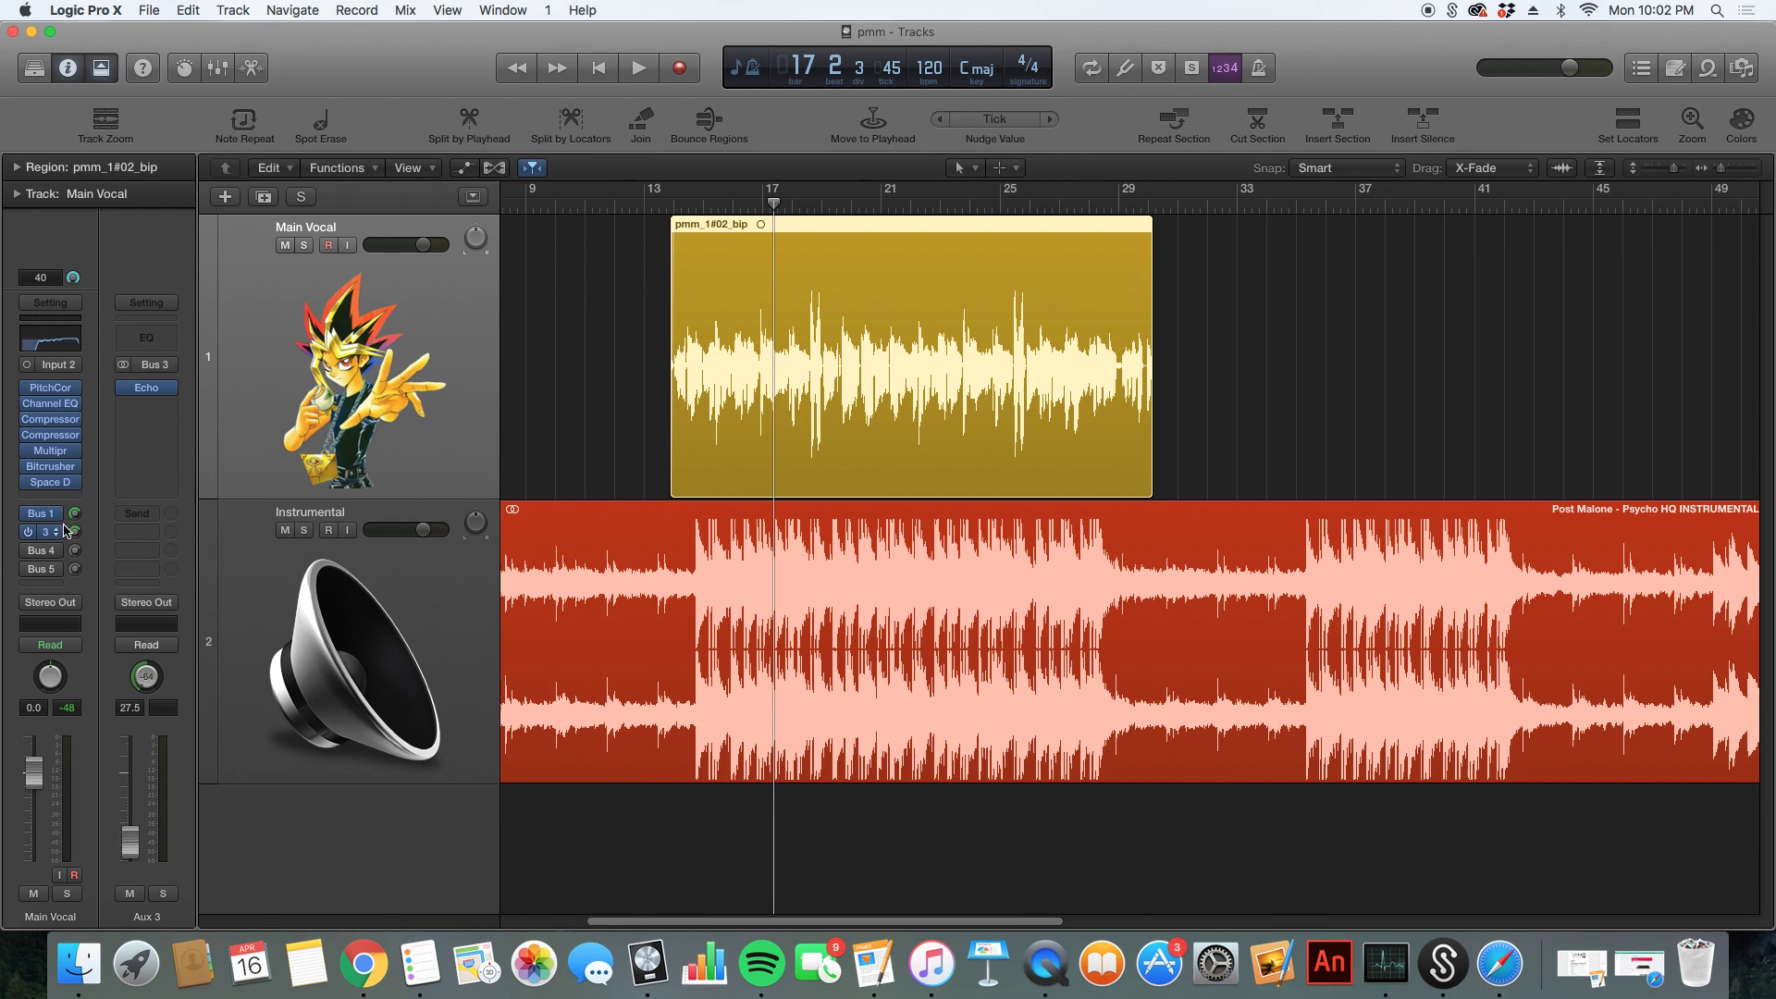
left_click(148, 388)
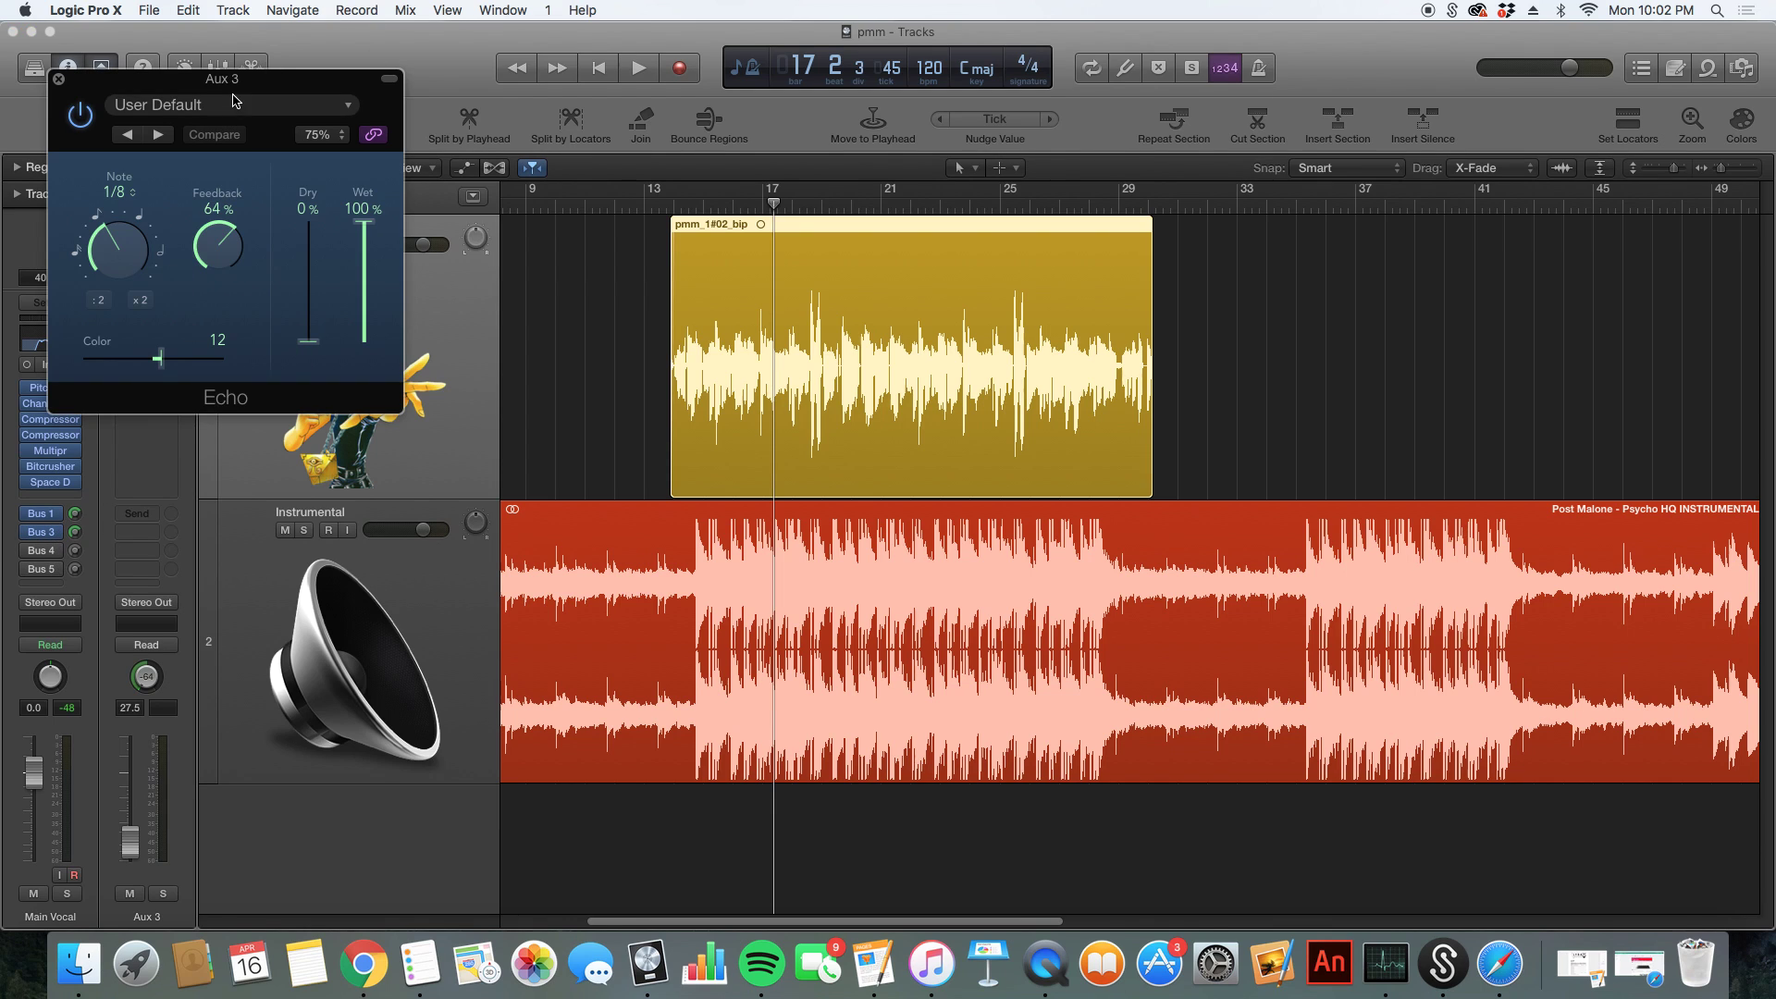
left_click_drag(259, 82, 1402, 209)
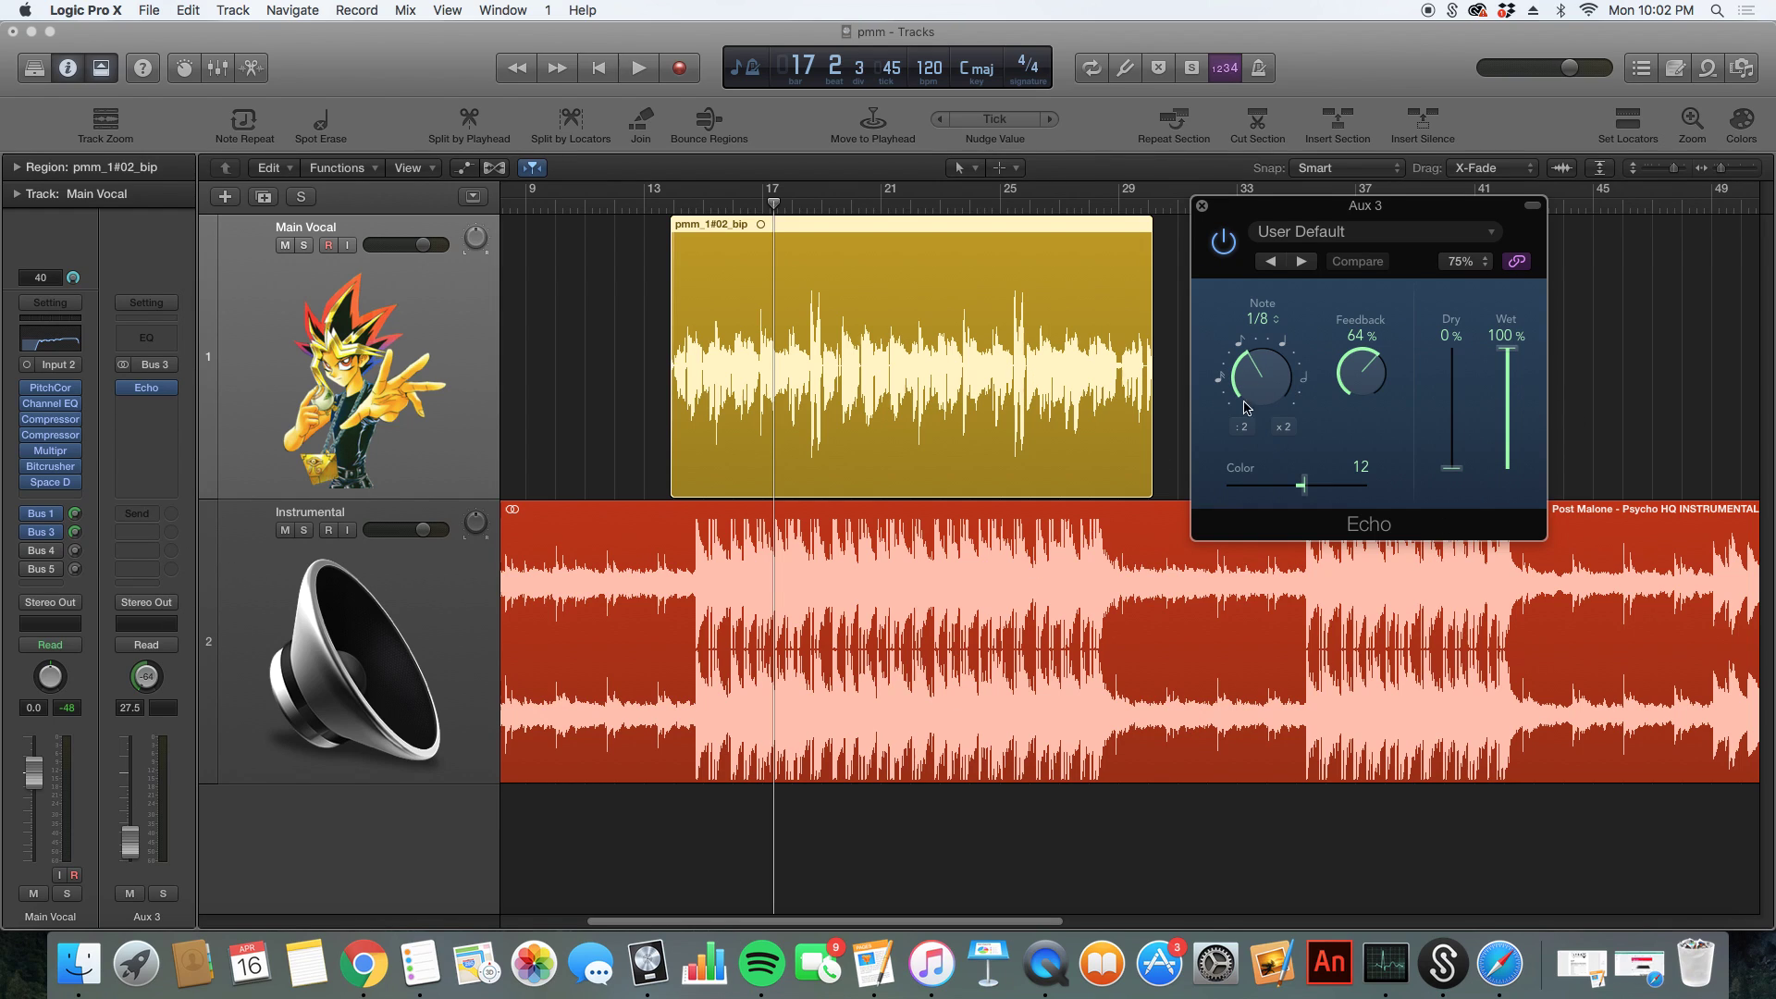
- Set the Color of Aux 3's Echo to 13, keeping the 1/8 note delay, and close the plug-in
left_click_drag(1262, 362, 1262, 361)
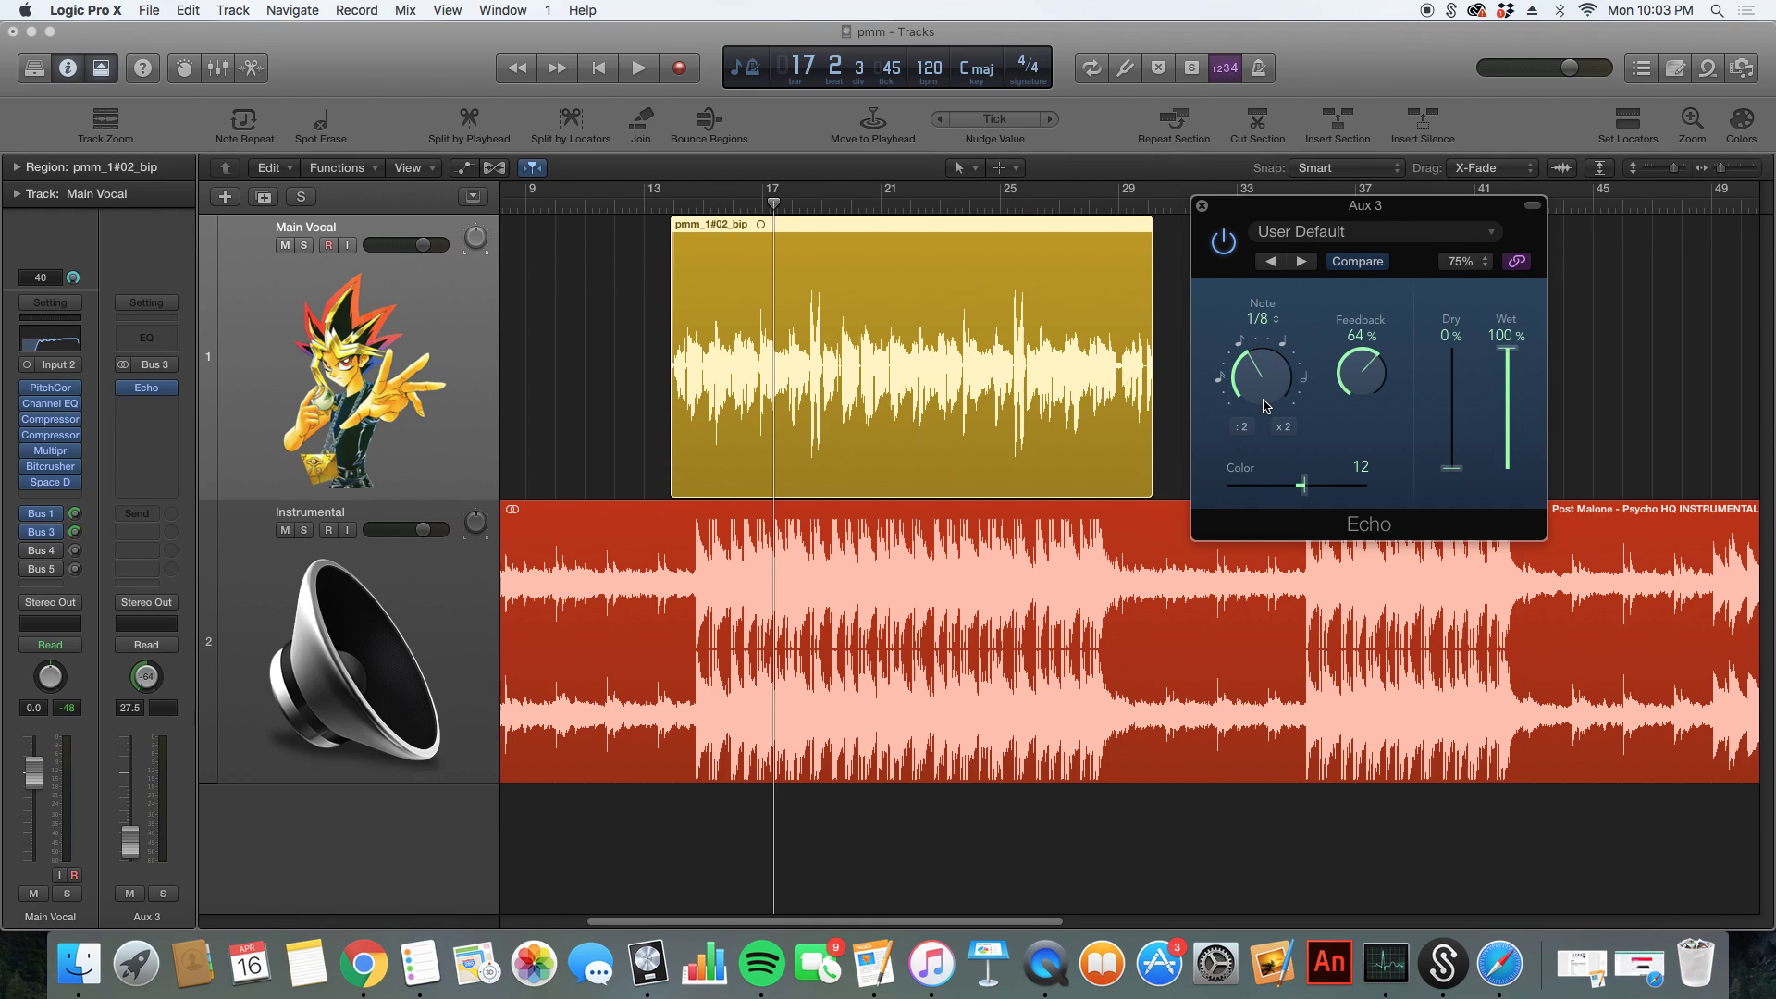
left_click_drag(1304, 498, 1307, 507)
left_click(139, 846)
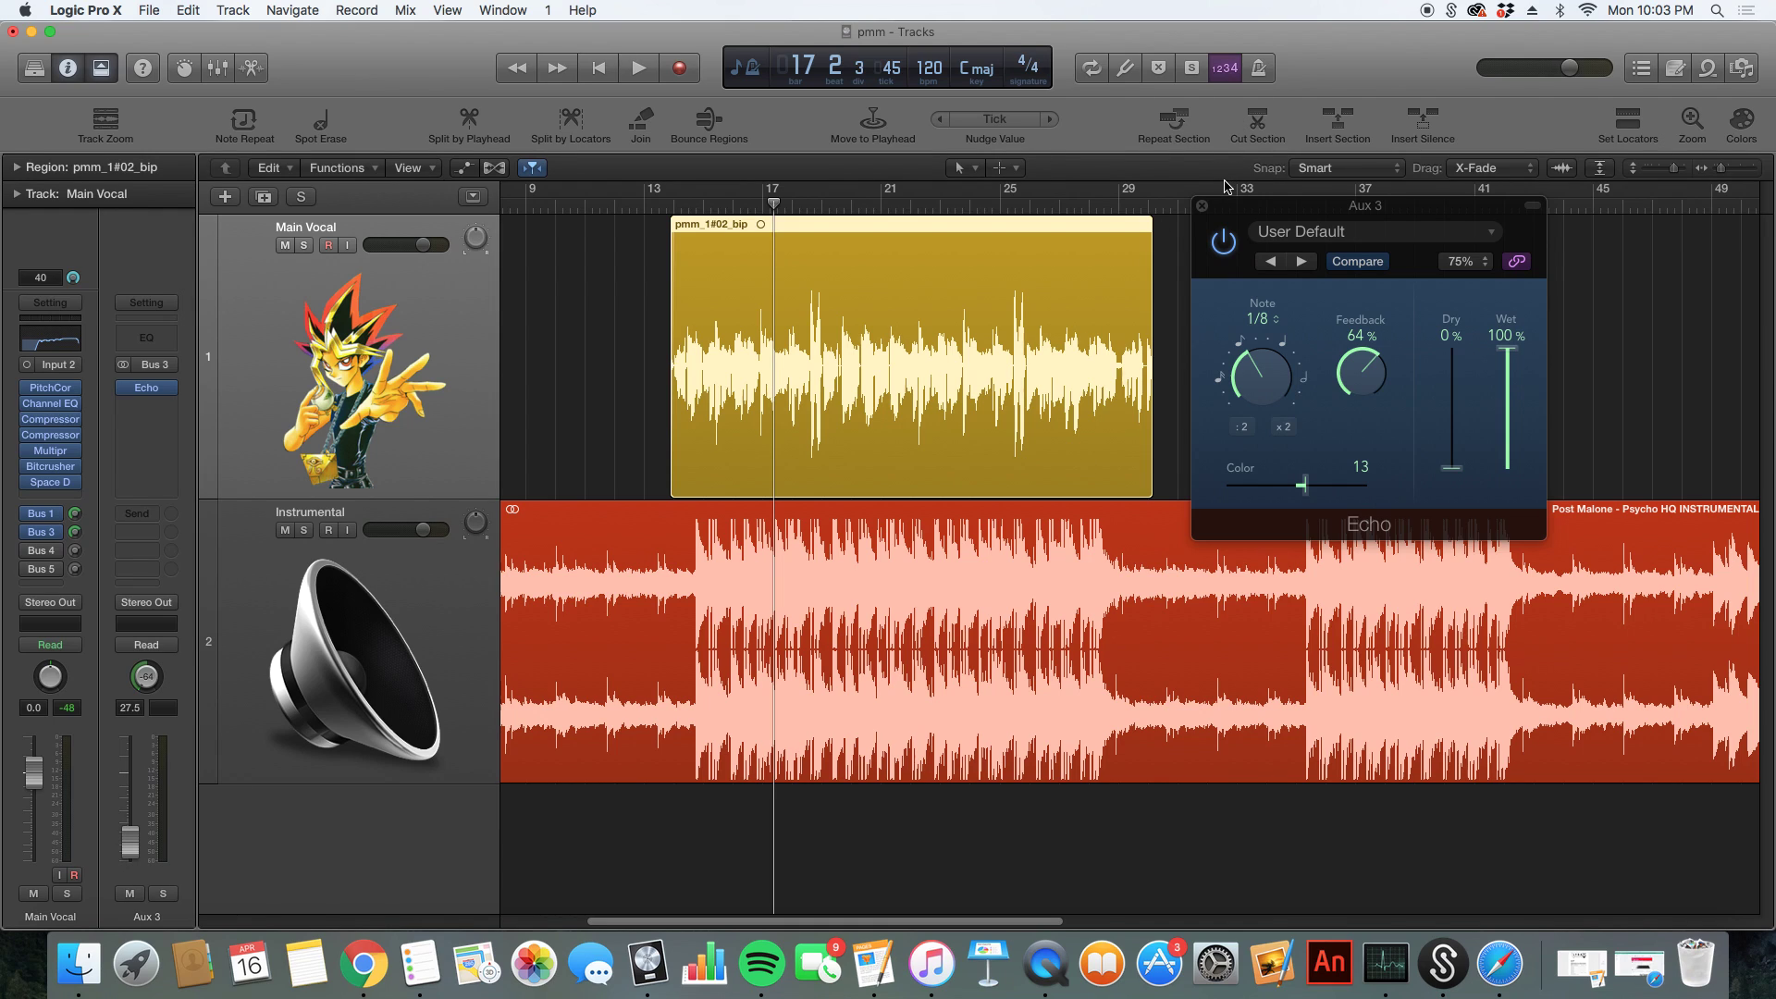
left_click(1202, 206)
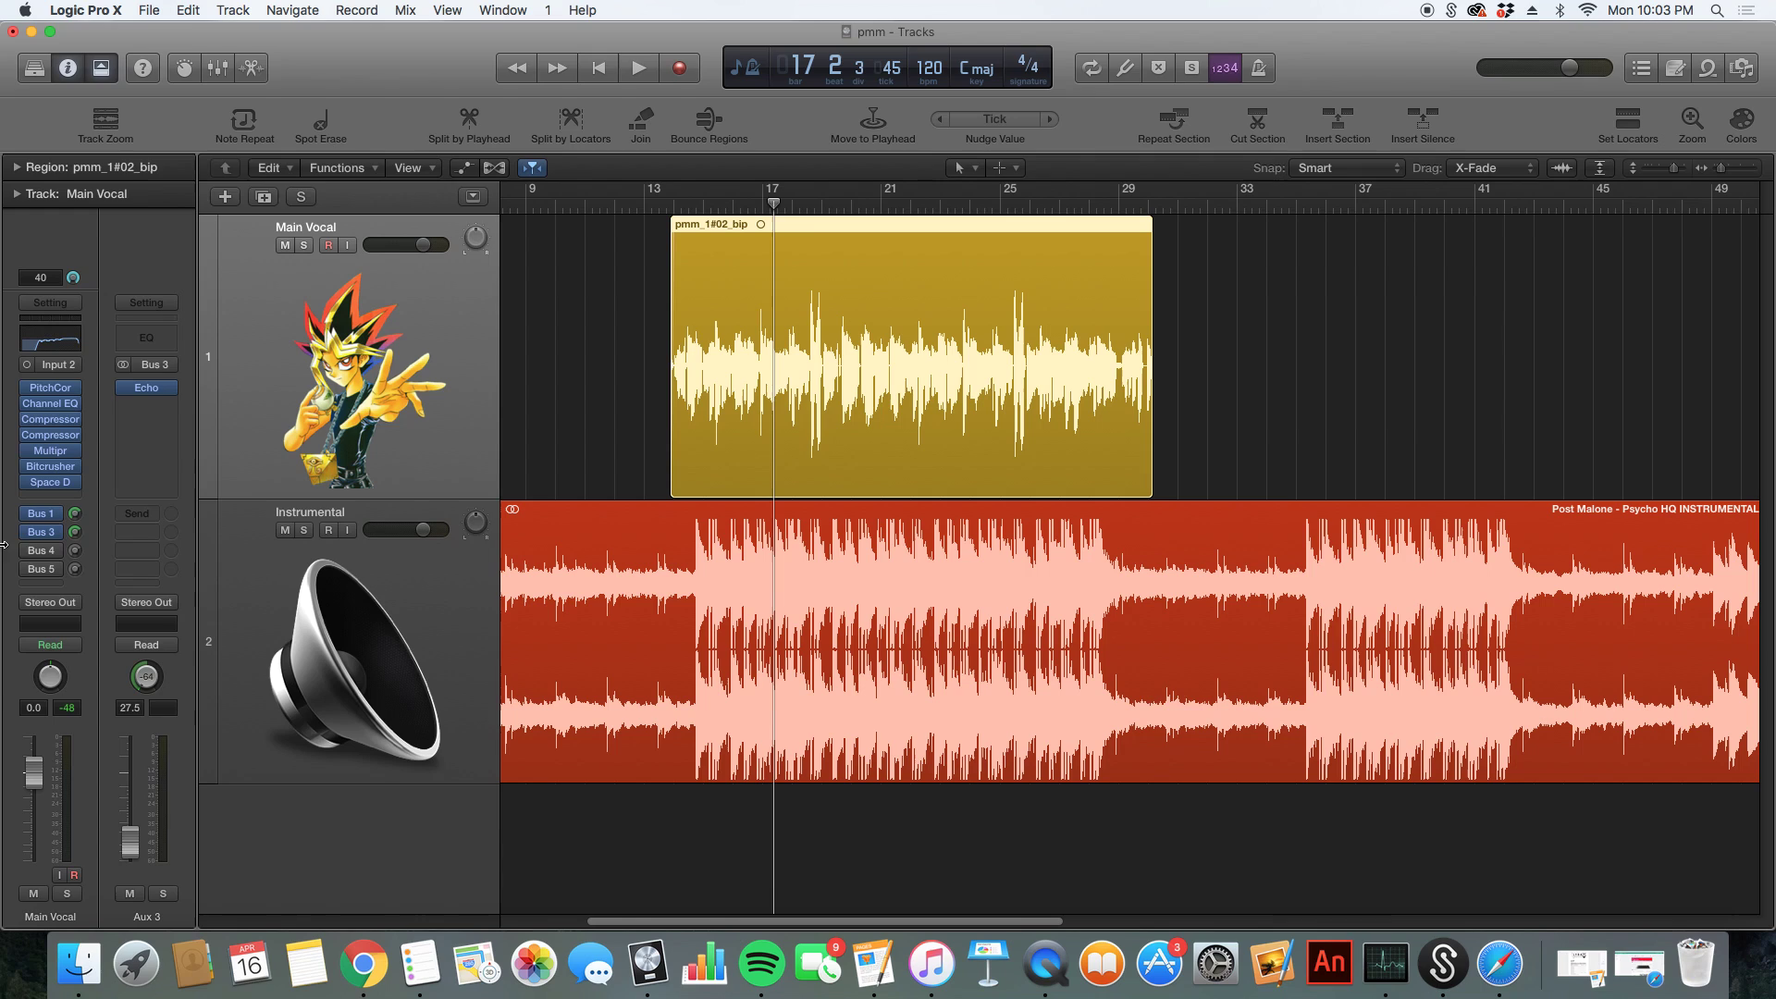
- Activate the Main Vocal's Bus 4 send, open Aux 4's Echo to examine its note setting, and close it
left_click(26, 552)
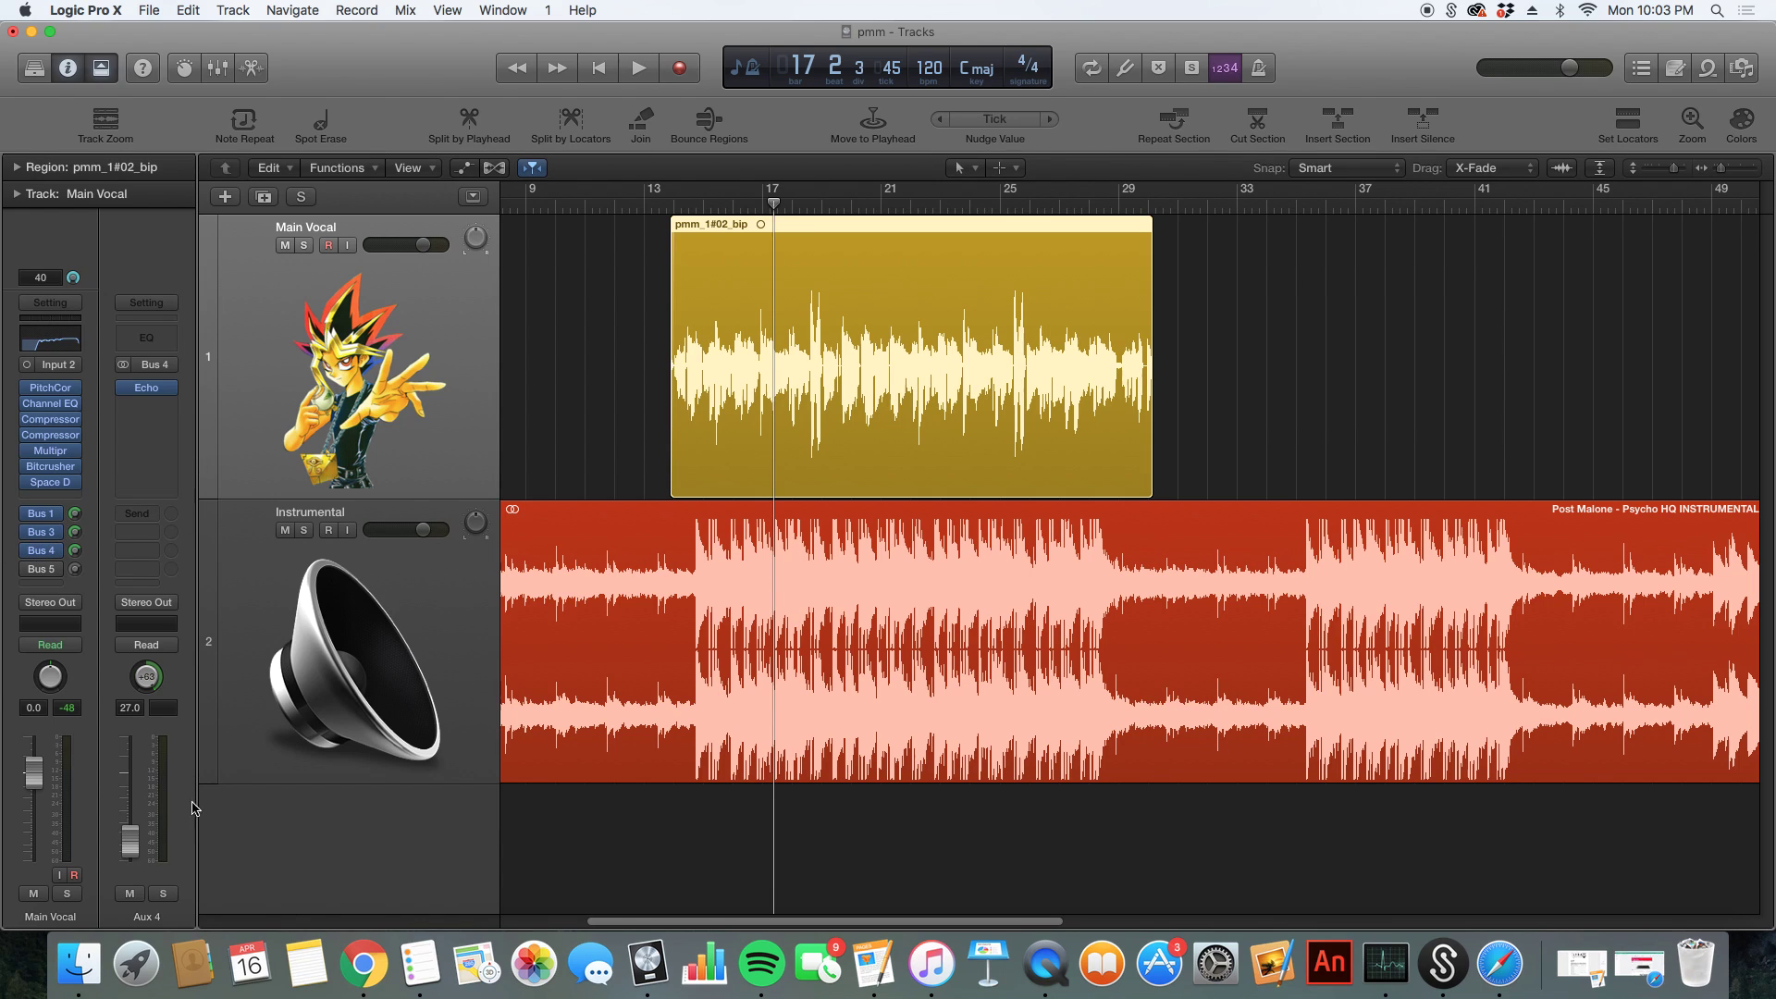
left_click(153, 388)
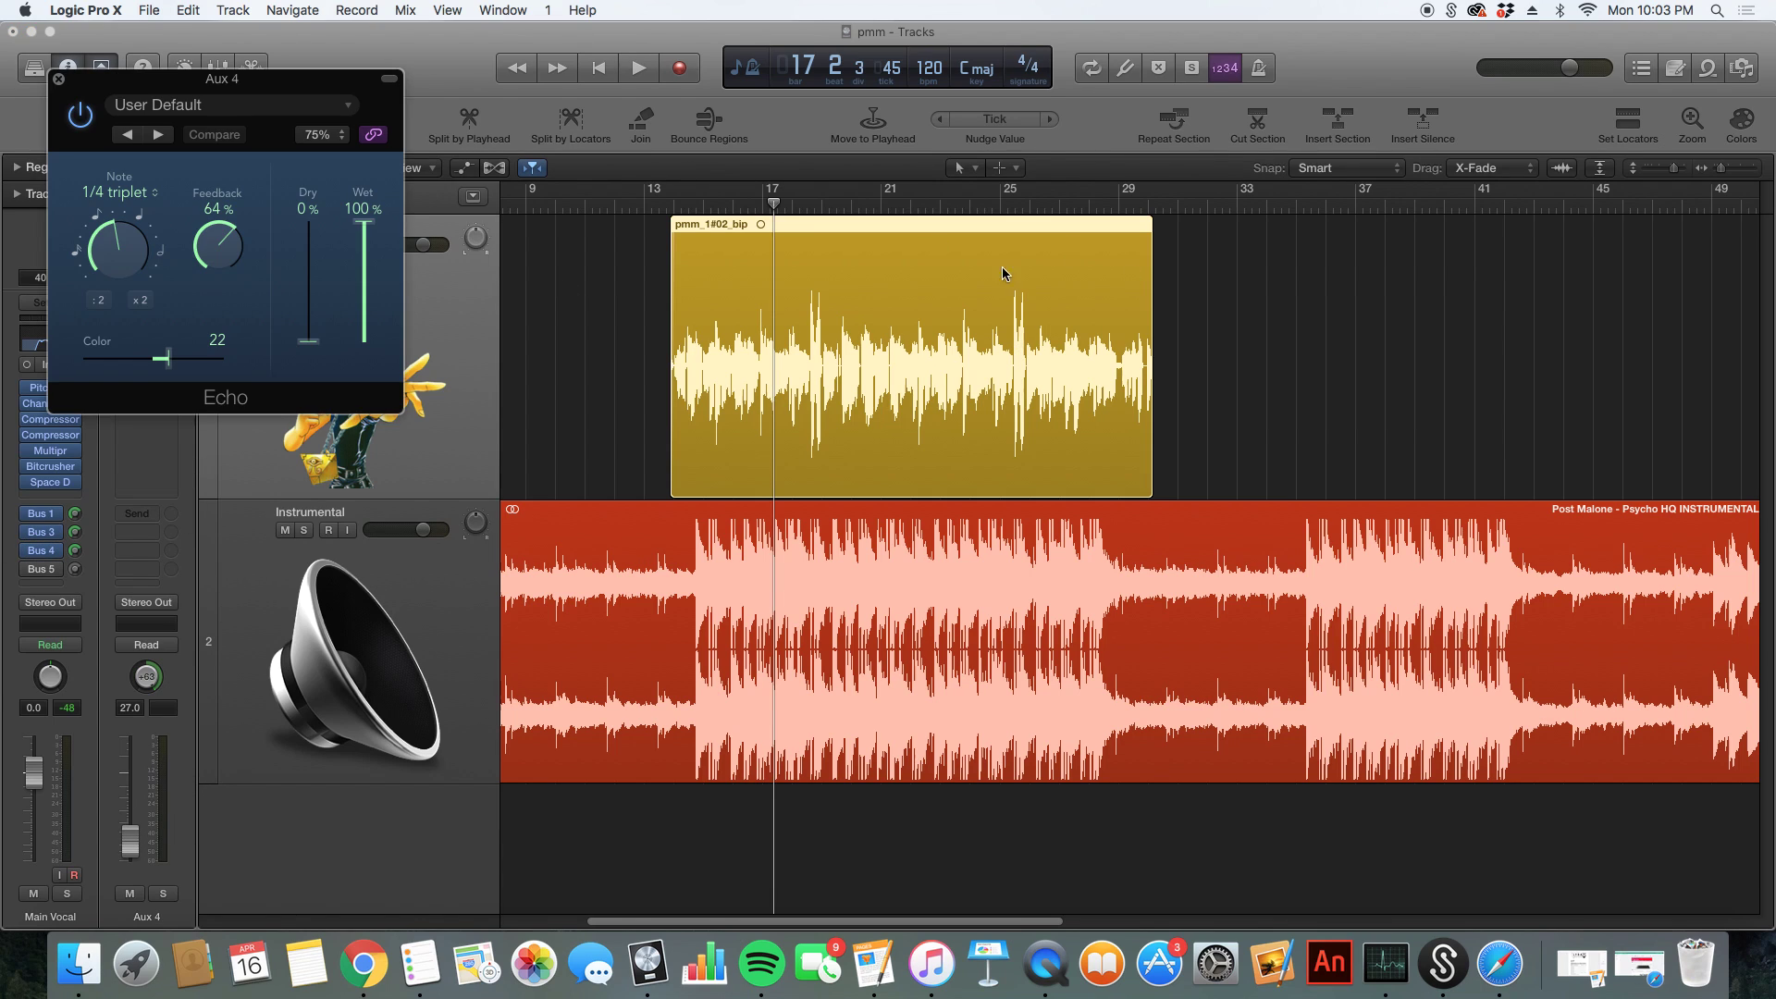
left_click_drag(315, 81, 1023, 187)
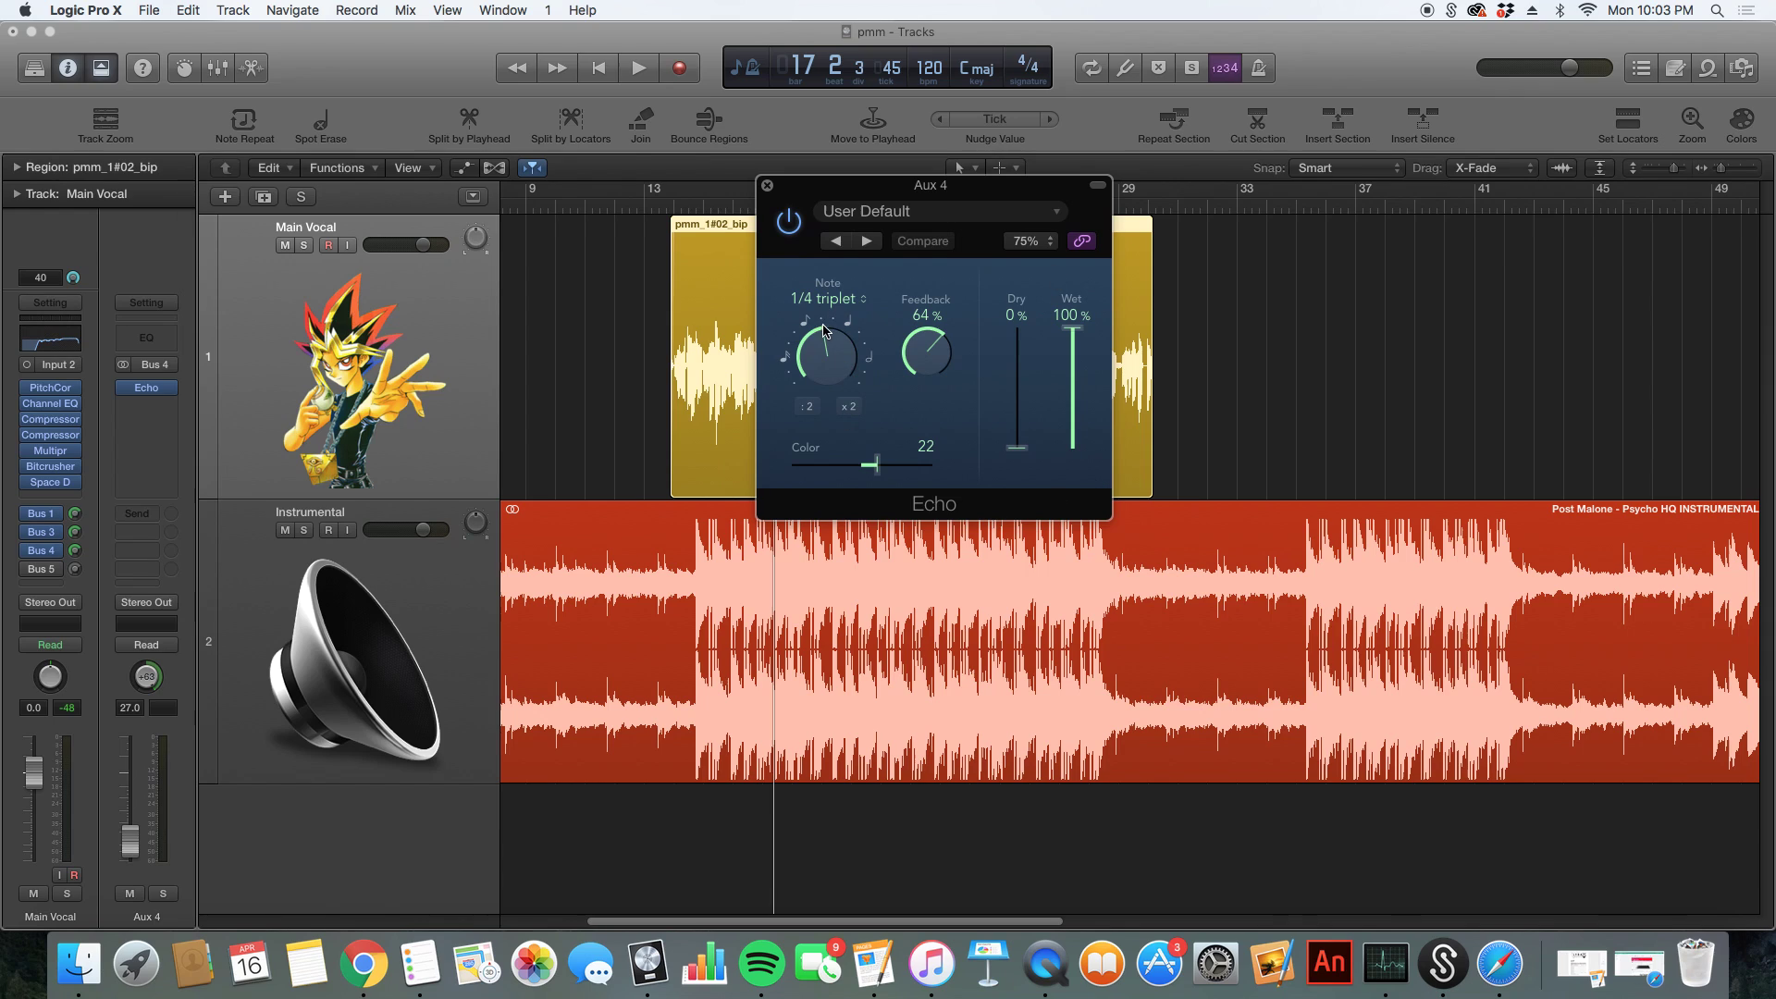
mouse_move(823, 330)
left_mouse_down()
mouse_move(823, 310)
mouse_move(823, 330)
left_mouse_up()
left_click(767, 185)
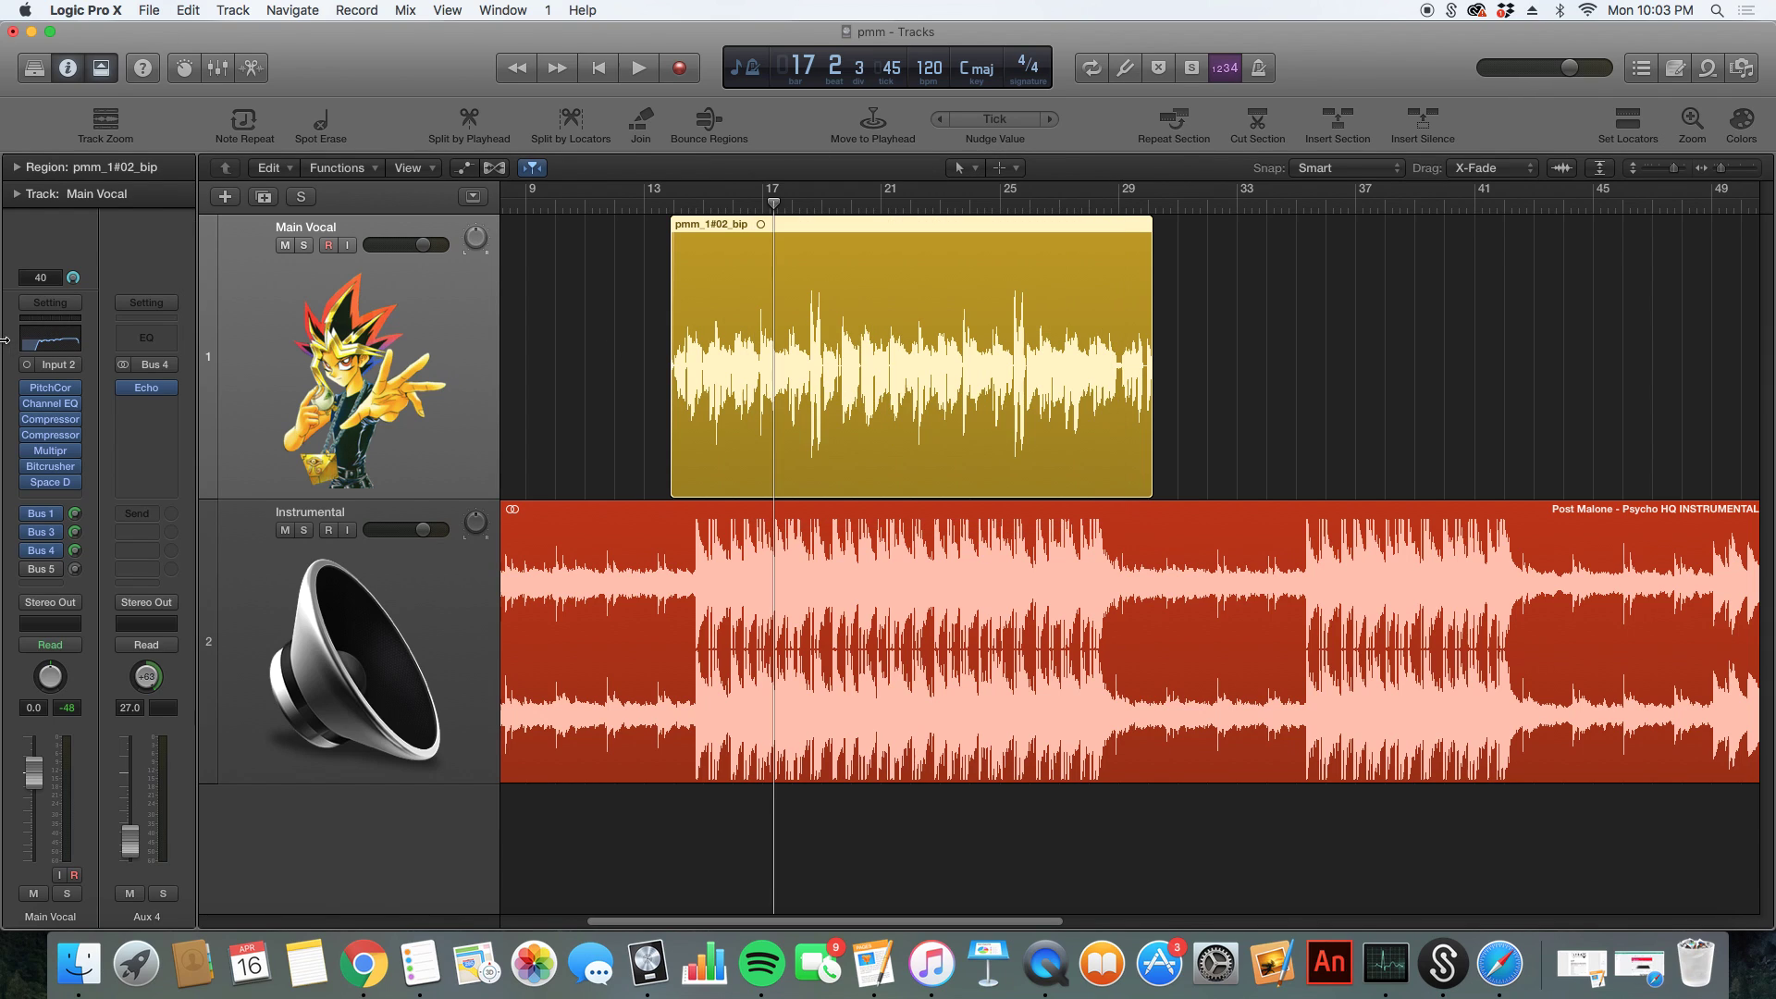
- Show the mixer to compare the pan and fader settings of the two echo auxes, then hide it
mouse_move(34, 574)
left_click(219, 70)
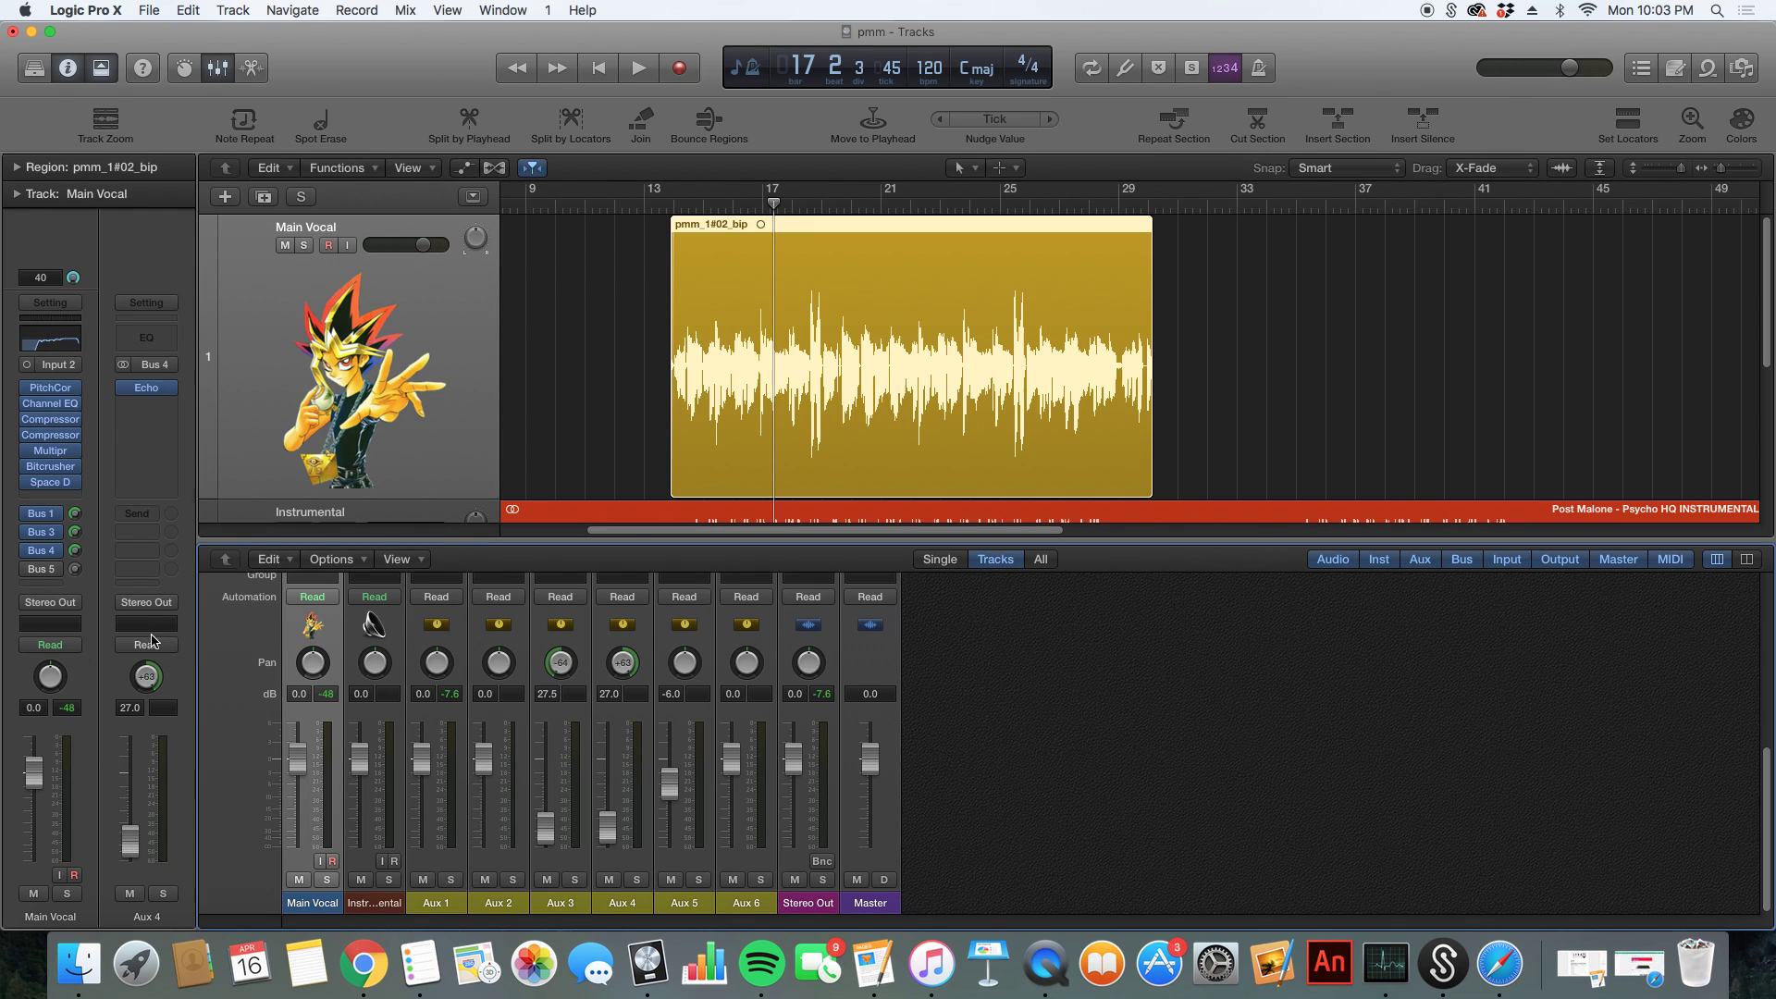
left_click(45, 534)
left_click(43, 552)
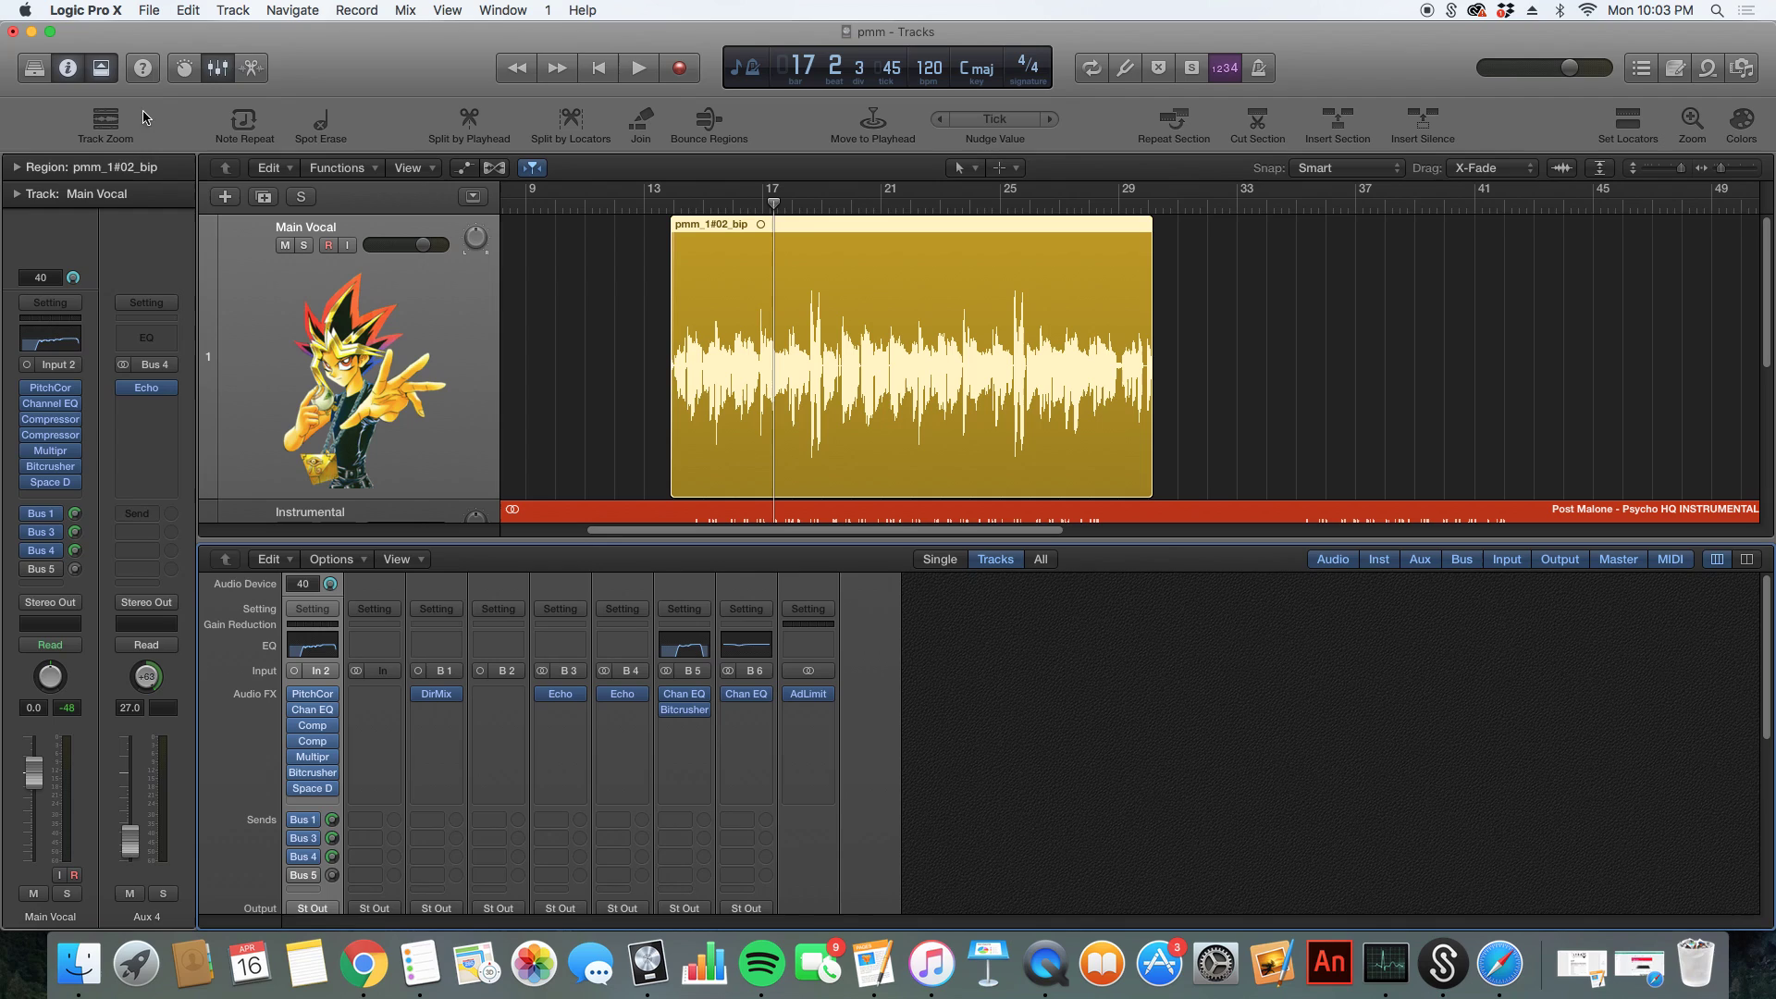
left_click(218, 68)
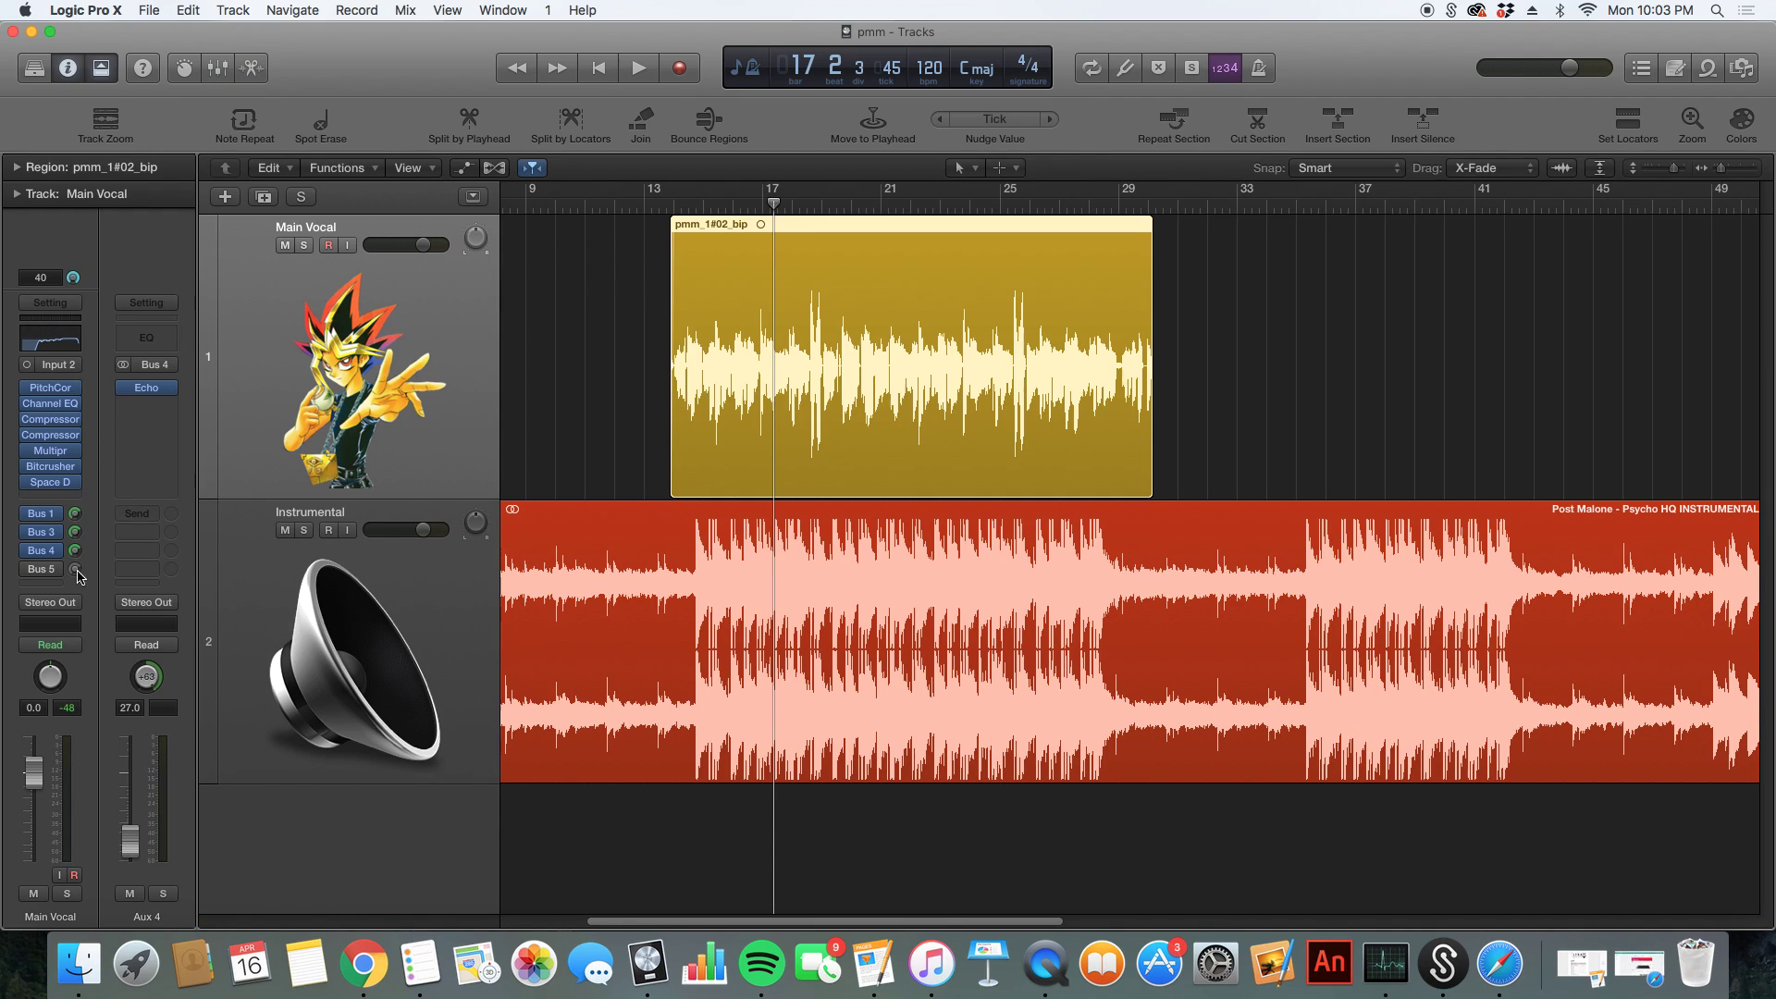
- Play the vocal with the instrumental from bar 14 to hear both echo sends, then stop playback
left_click(674, 203)
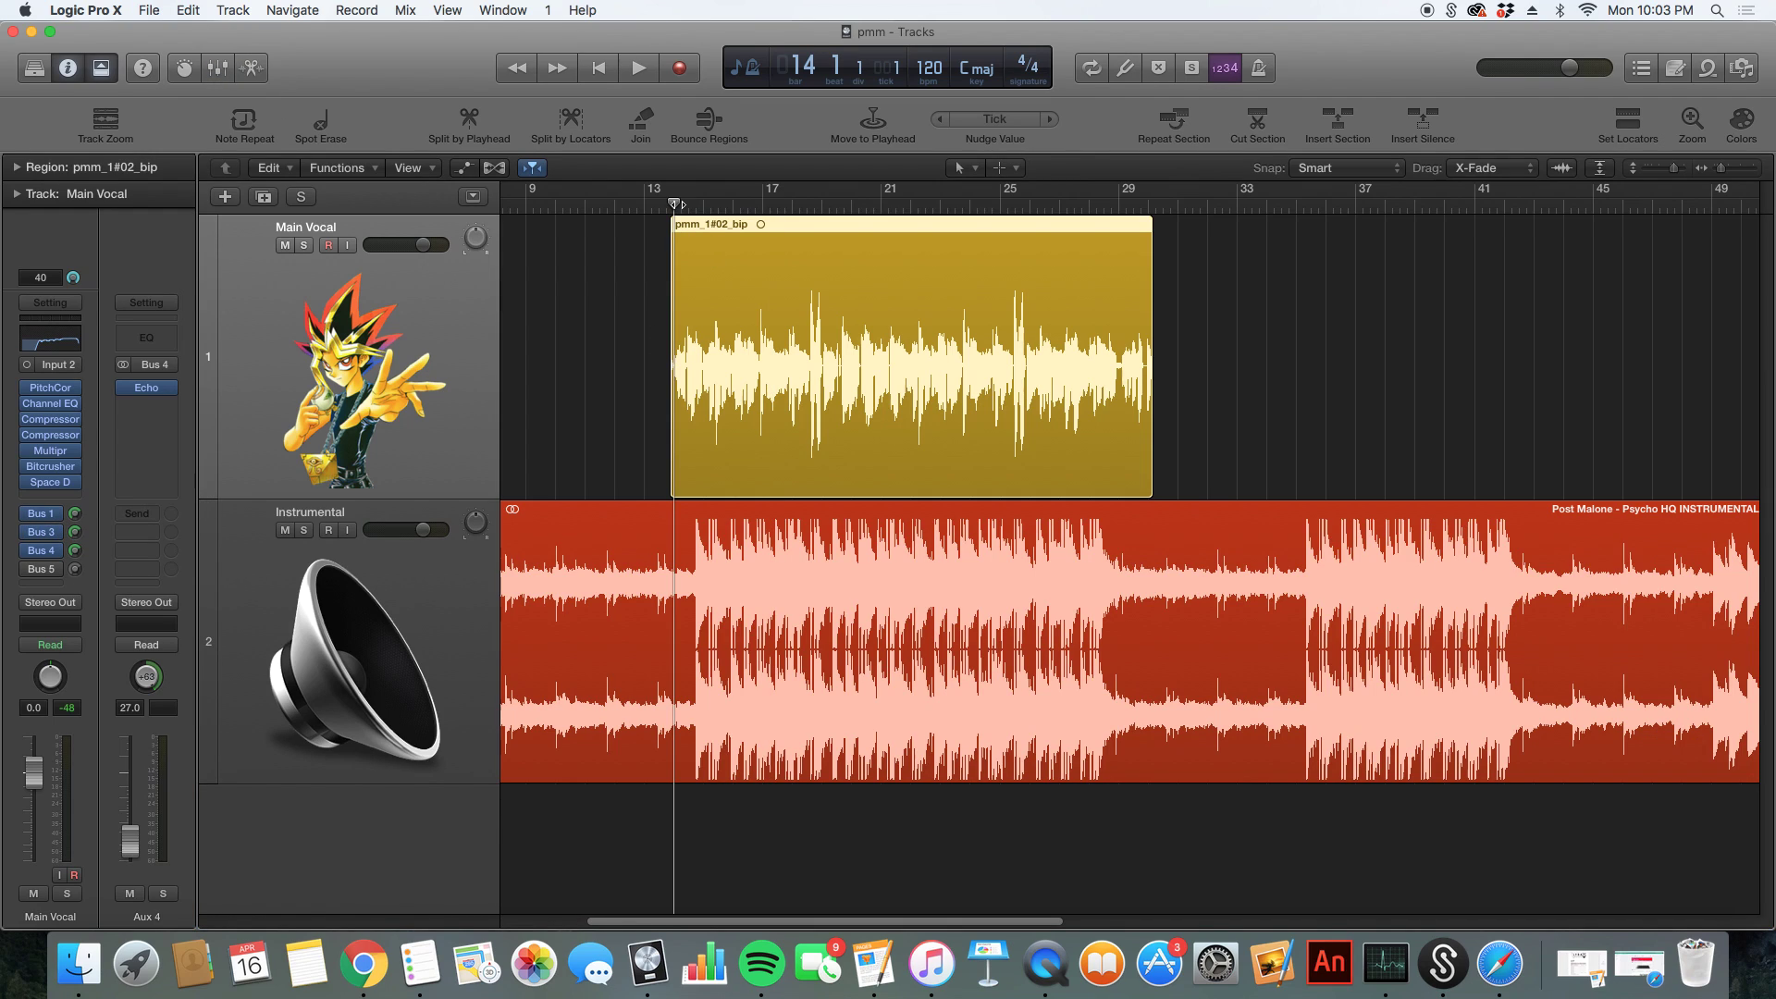
key("space")
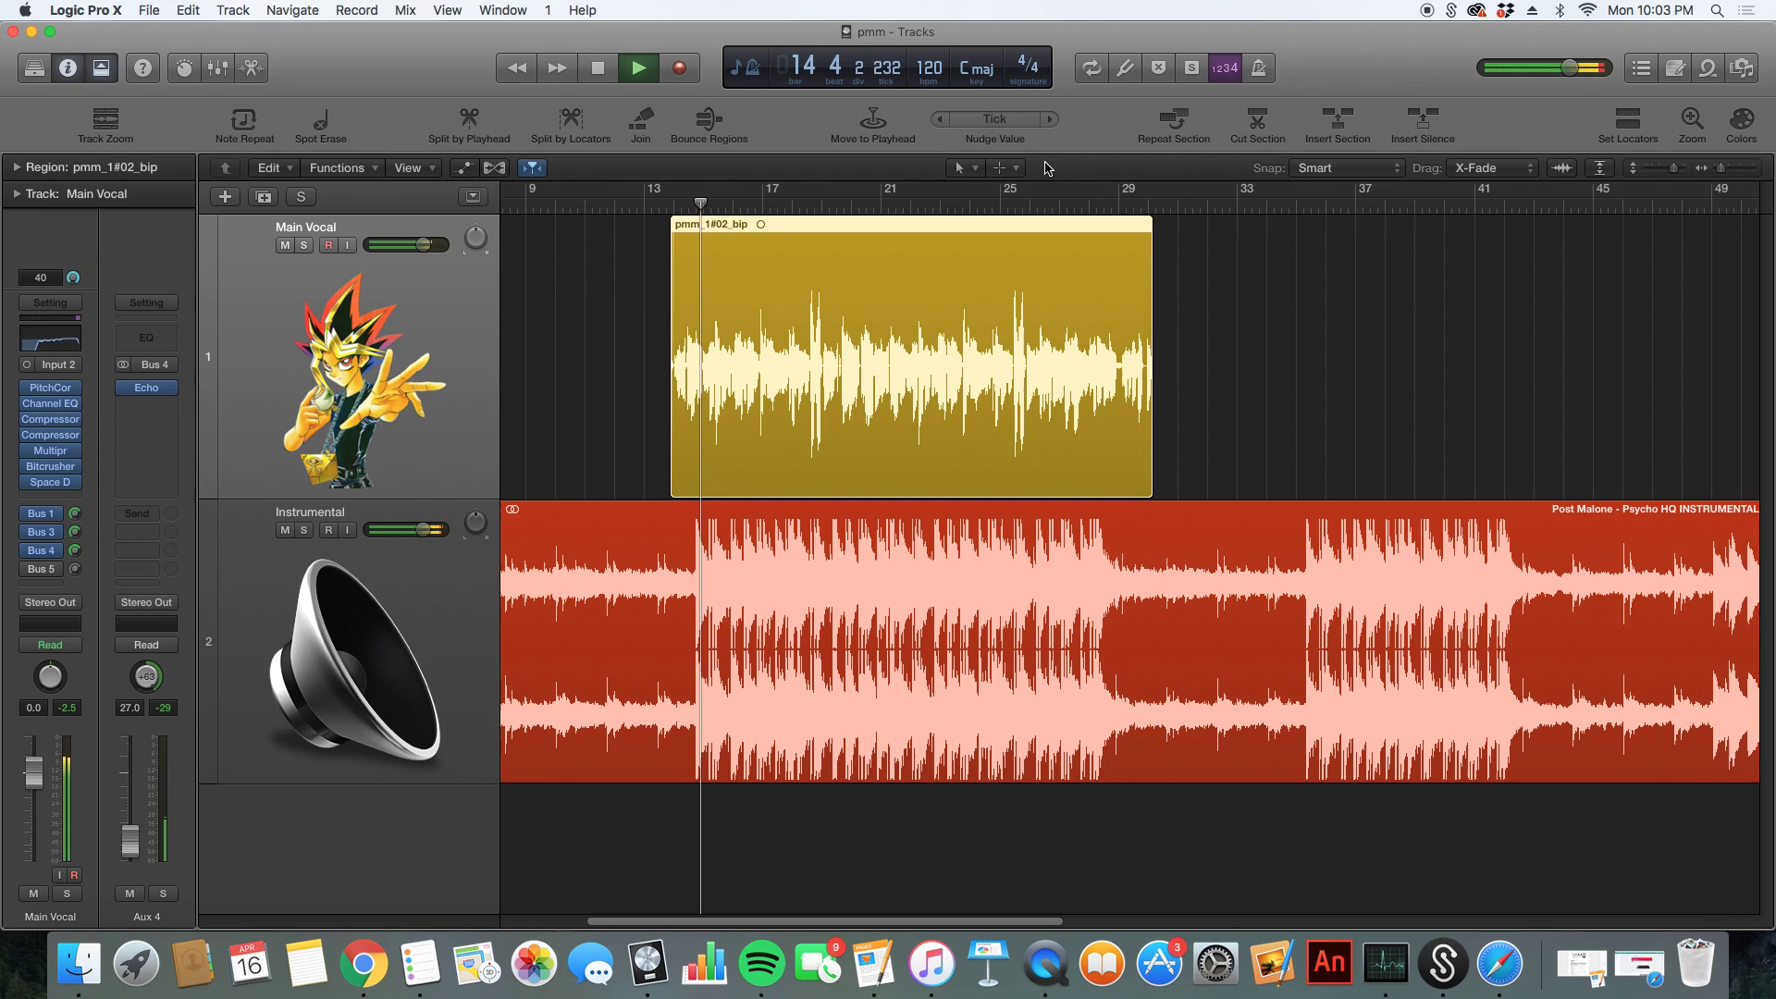
key("space")
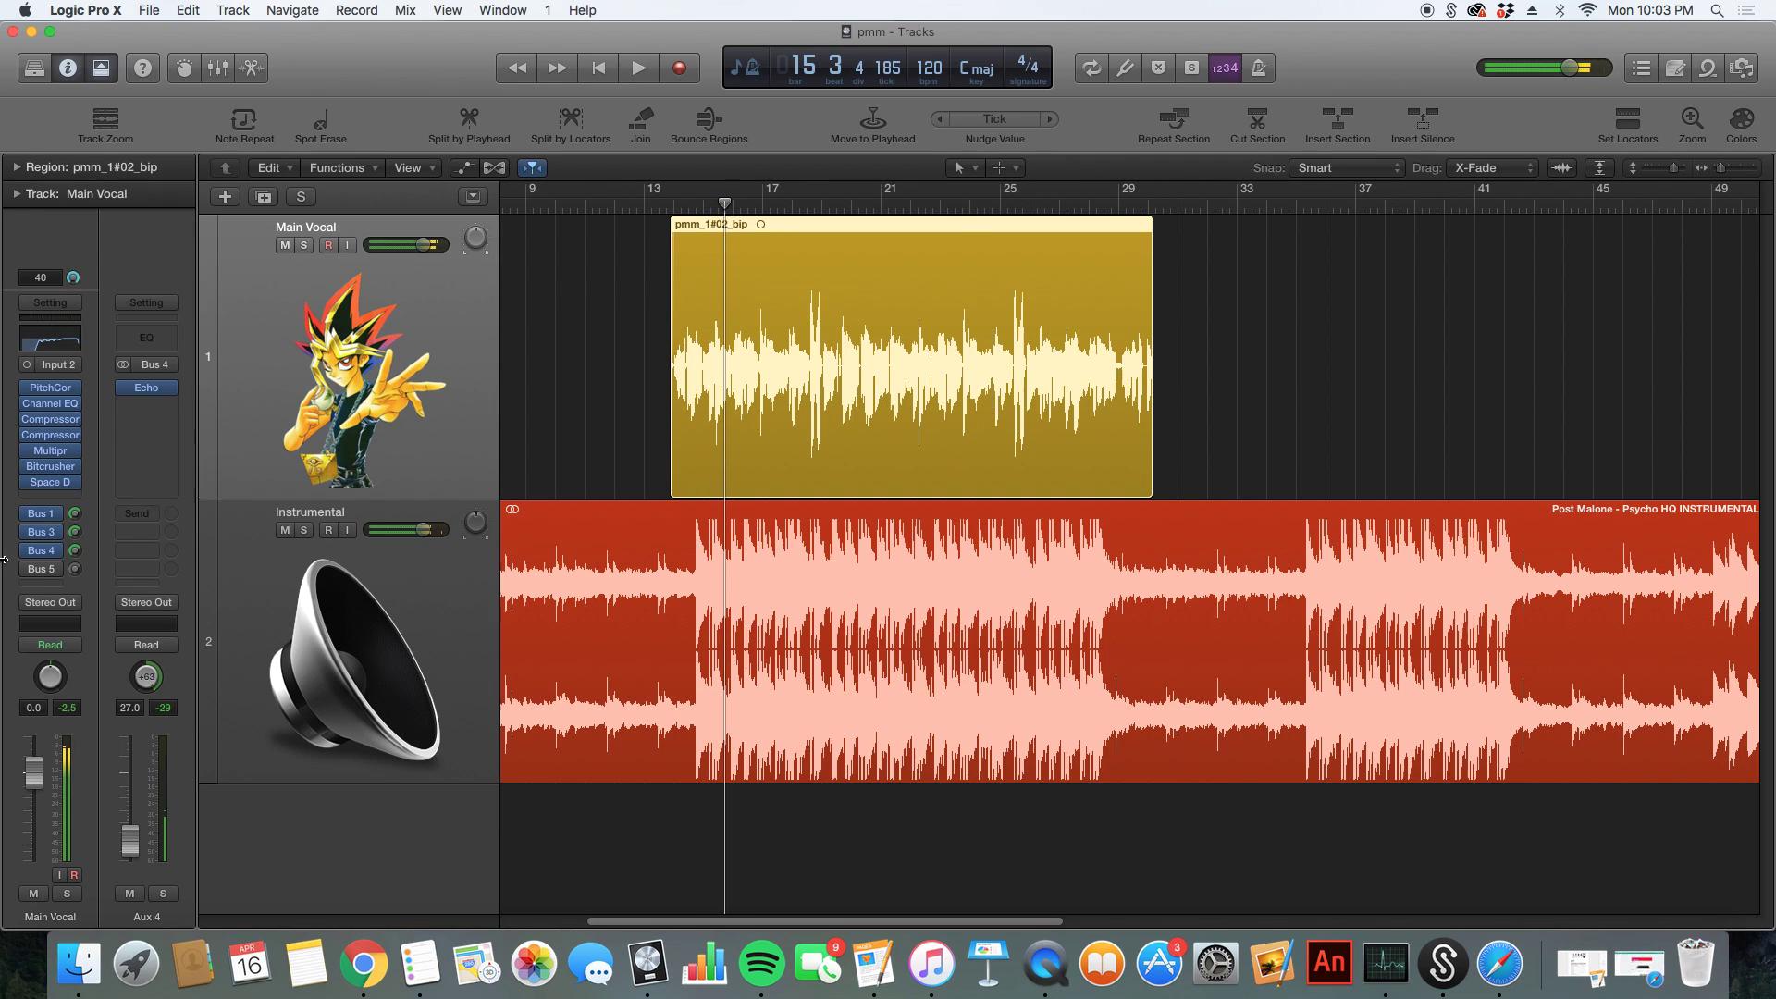
- Activate the Main Vocal's Bus 5 send, then open and close Aux 5's Channel EQ and Bitcrusher to review their settings
left_click(41, 569)
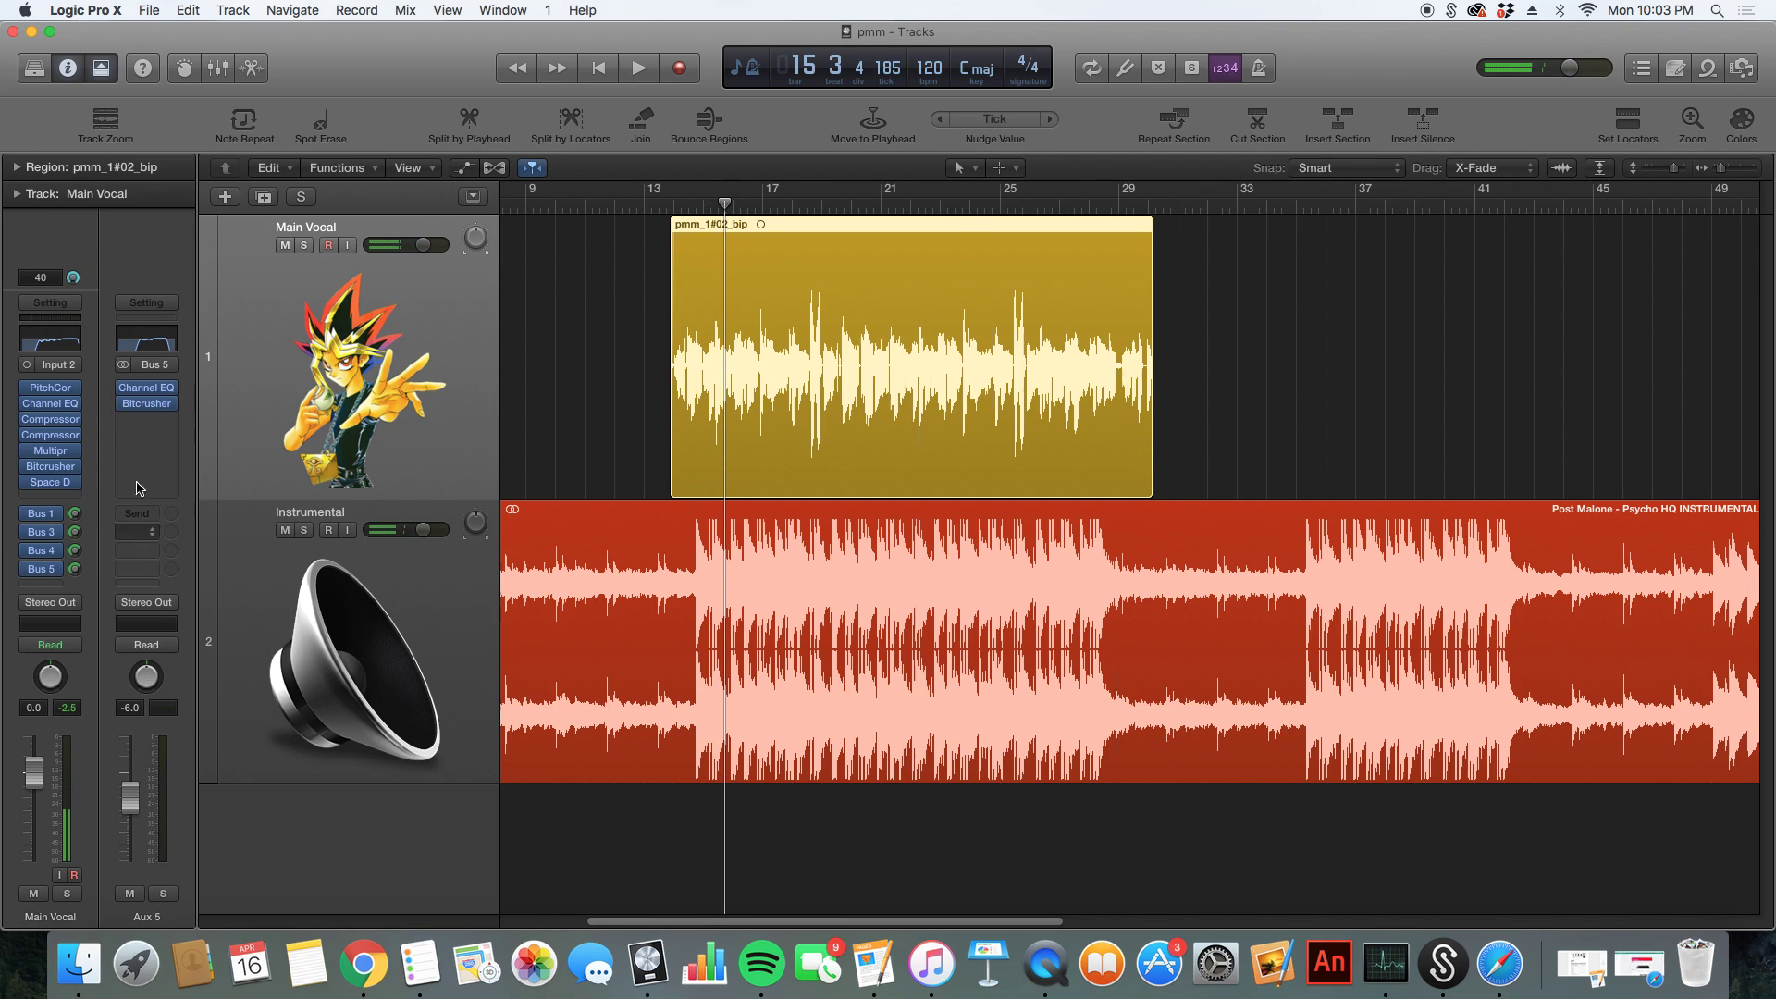
left_click(148, 389)
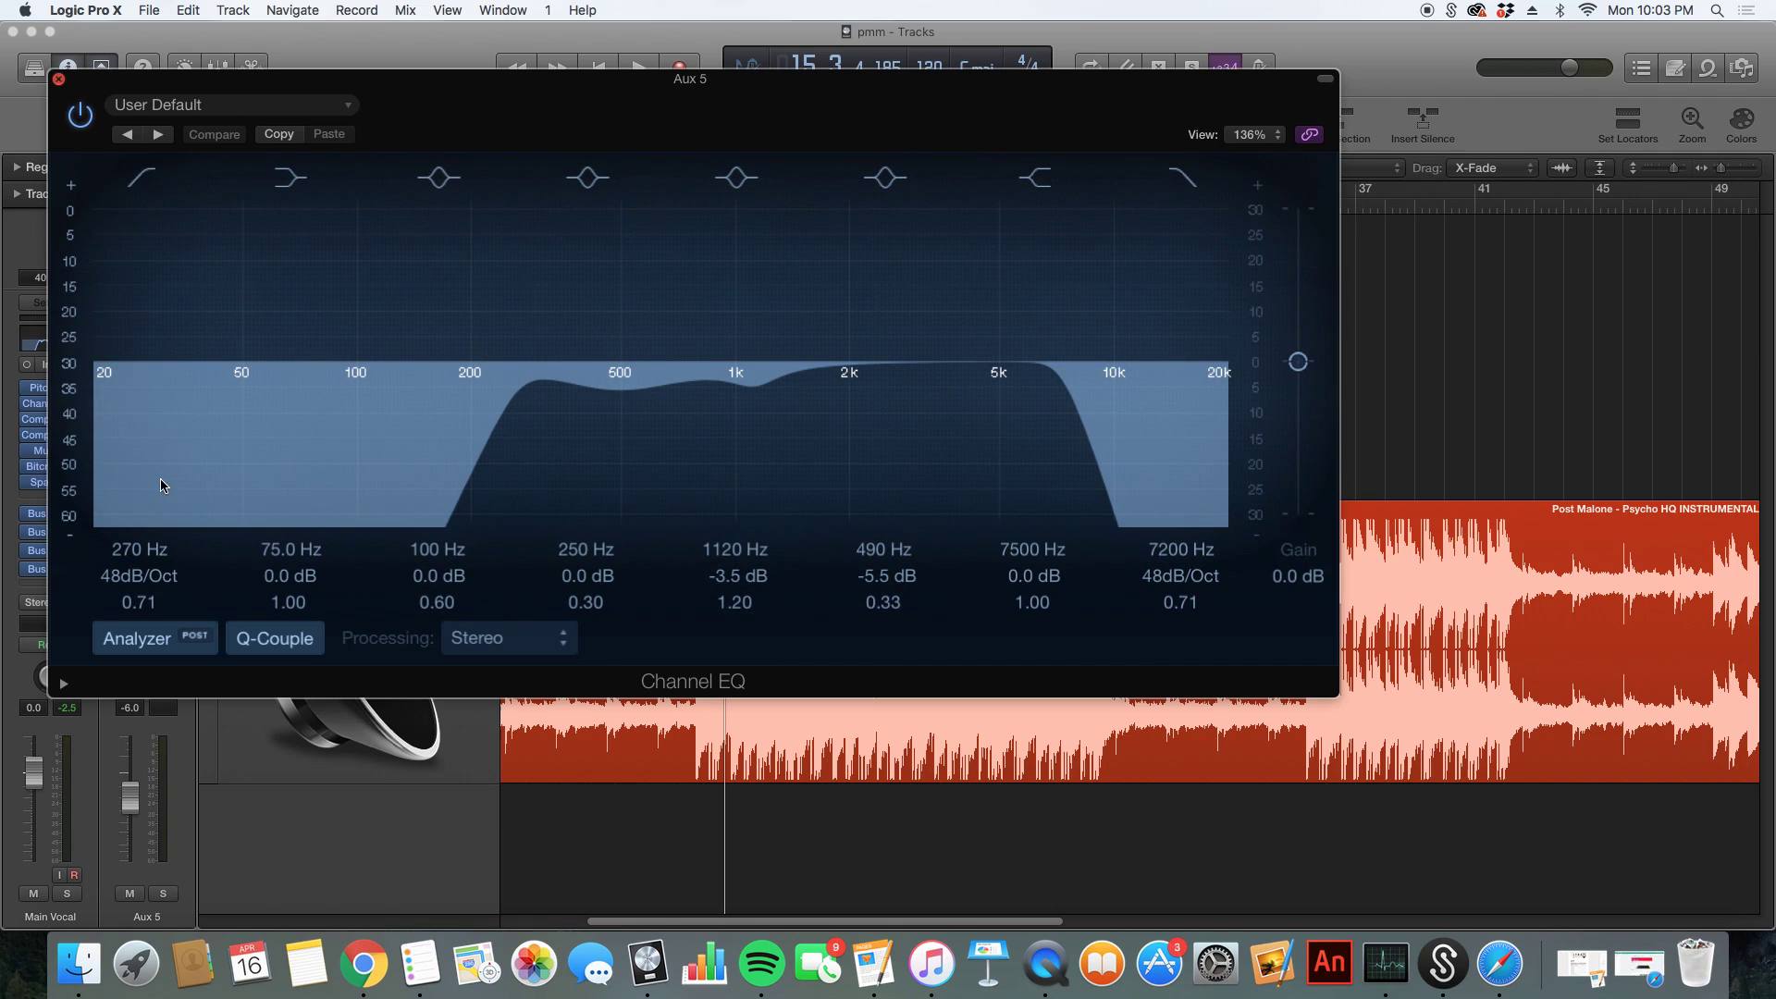
key("super+w")
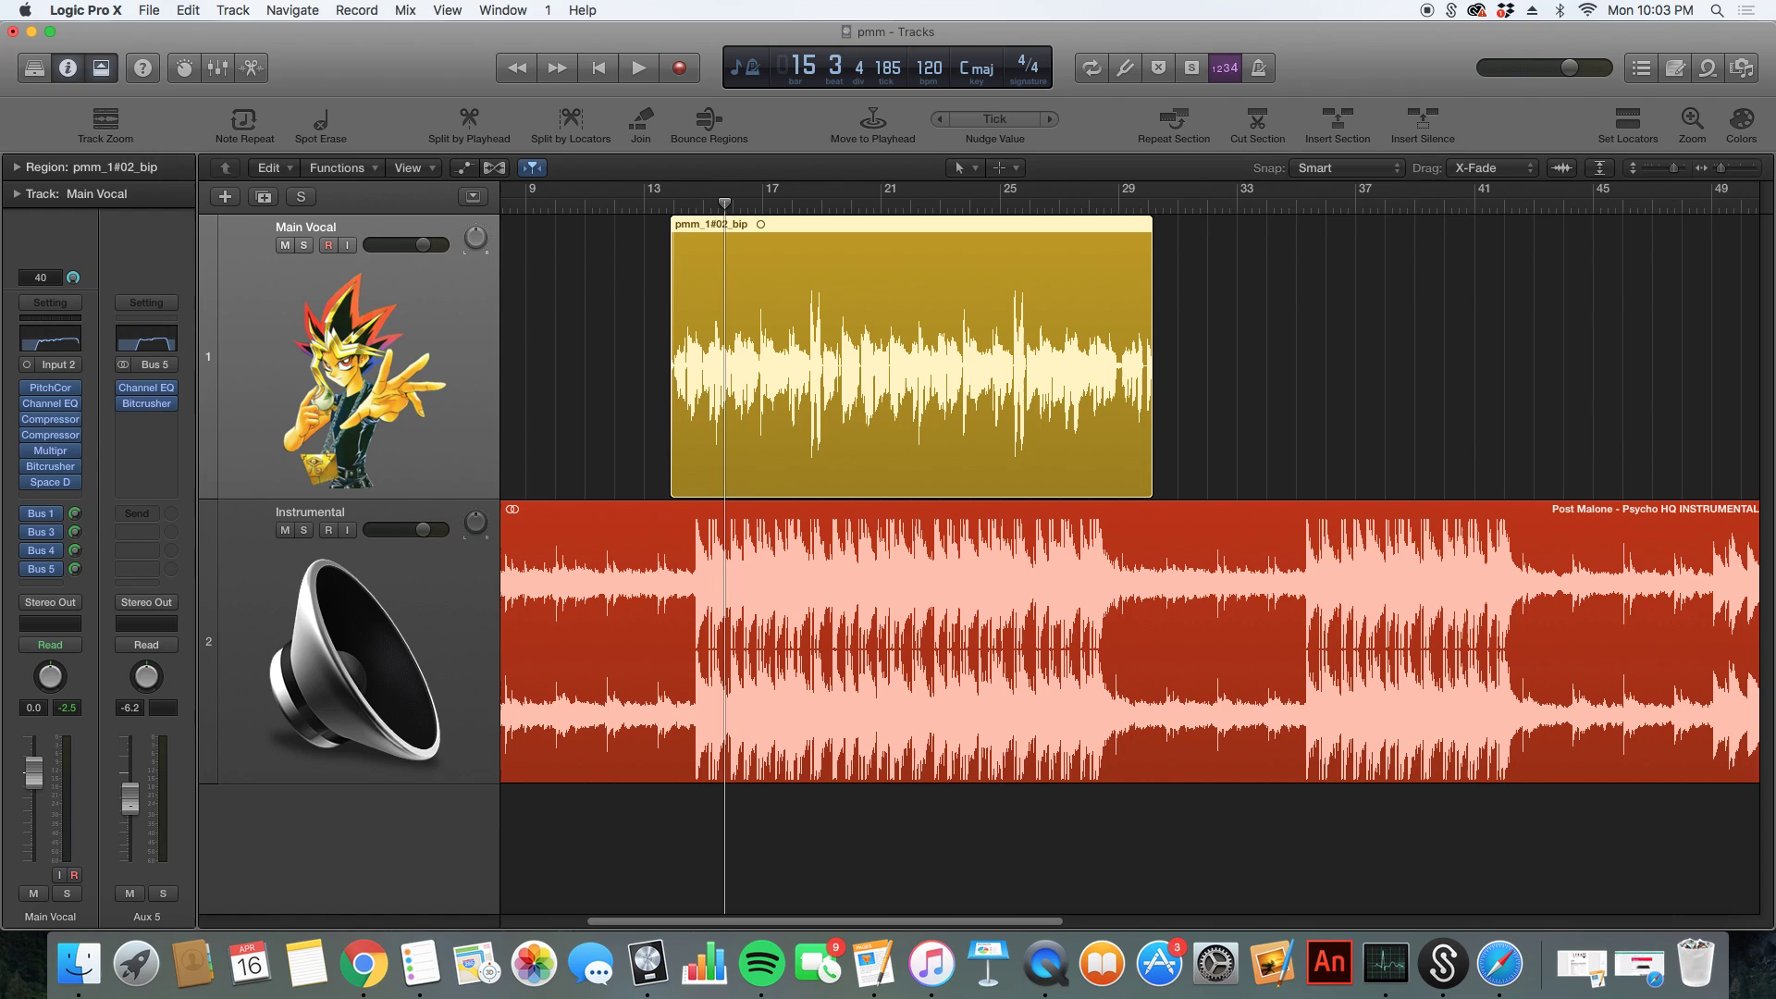
left_click(146, 403)
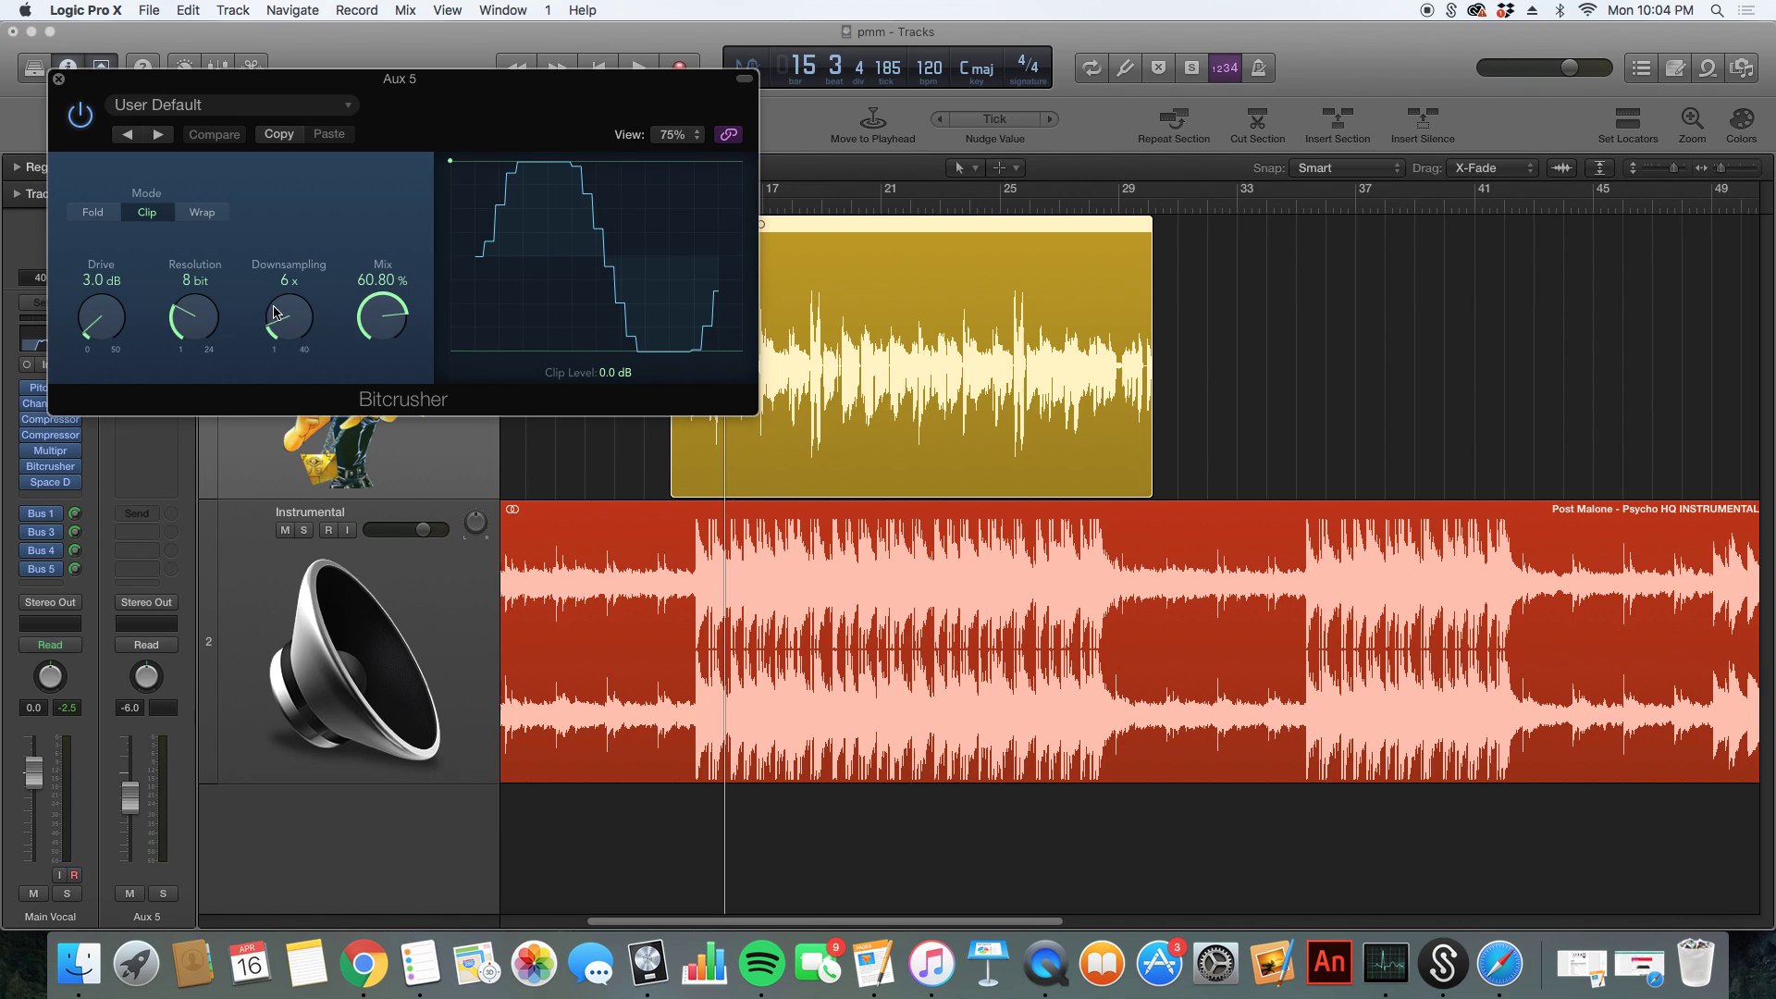
left_click(59, 80)
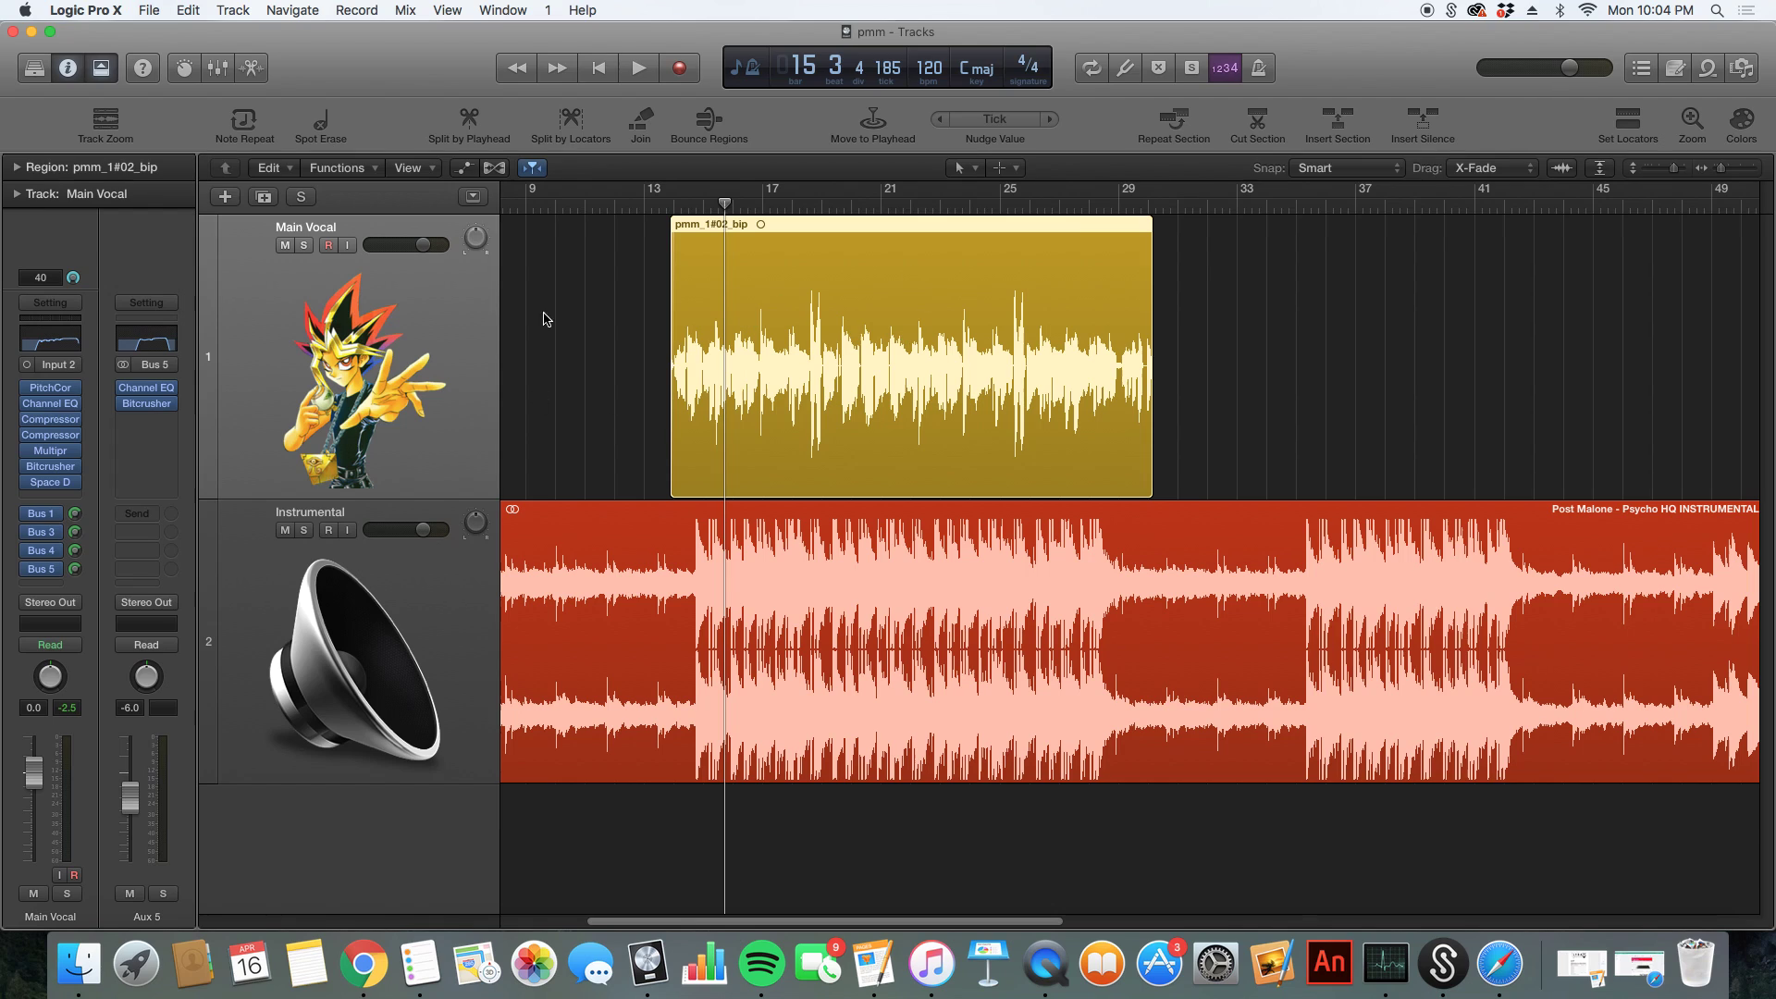
- Play the full mix from bar 14 with all four sends active, stop playback, and slightly reduce the track height
left_click(681, 208)
key("space")
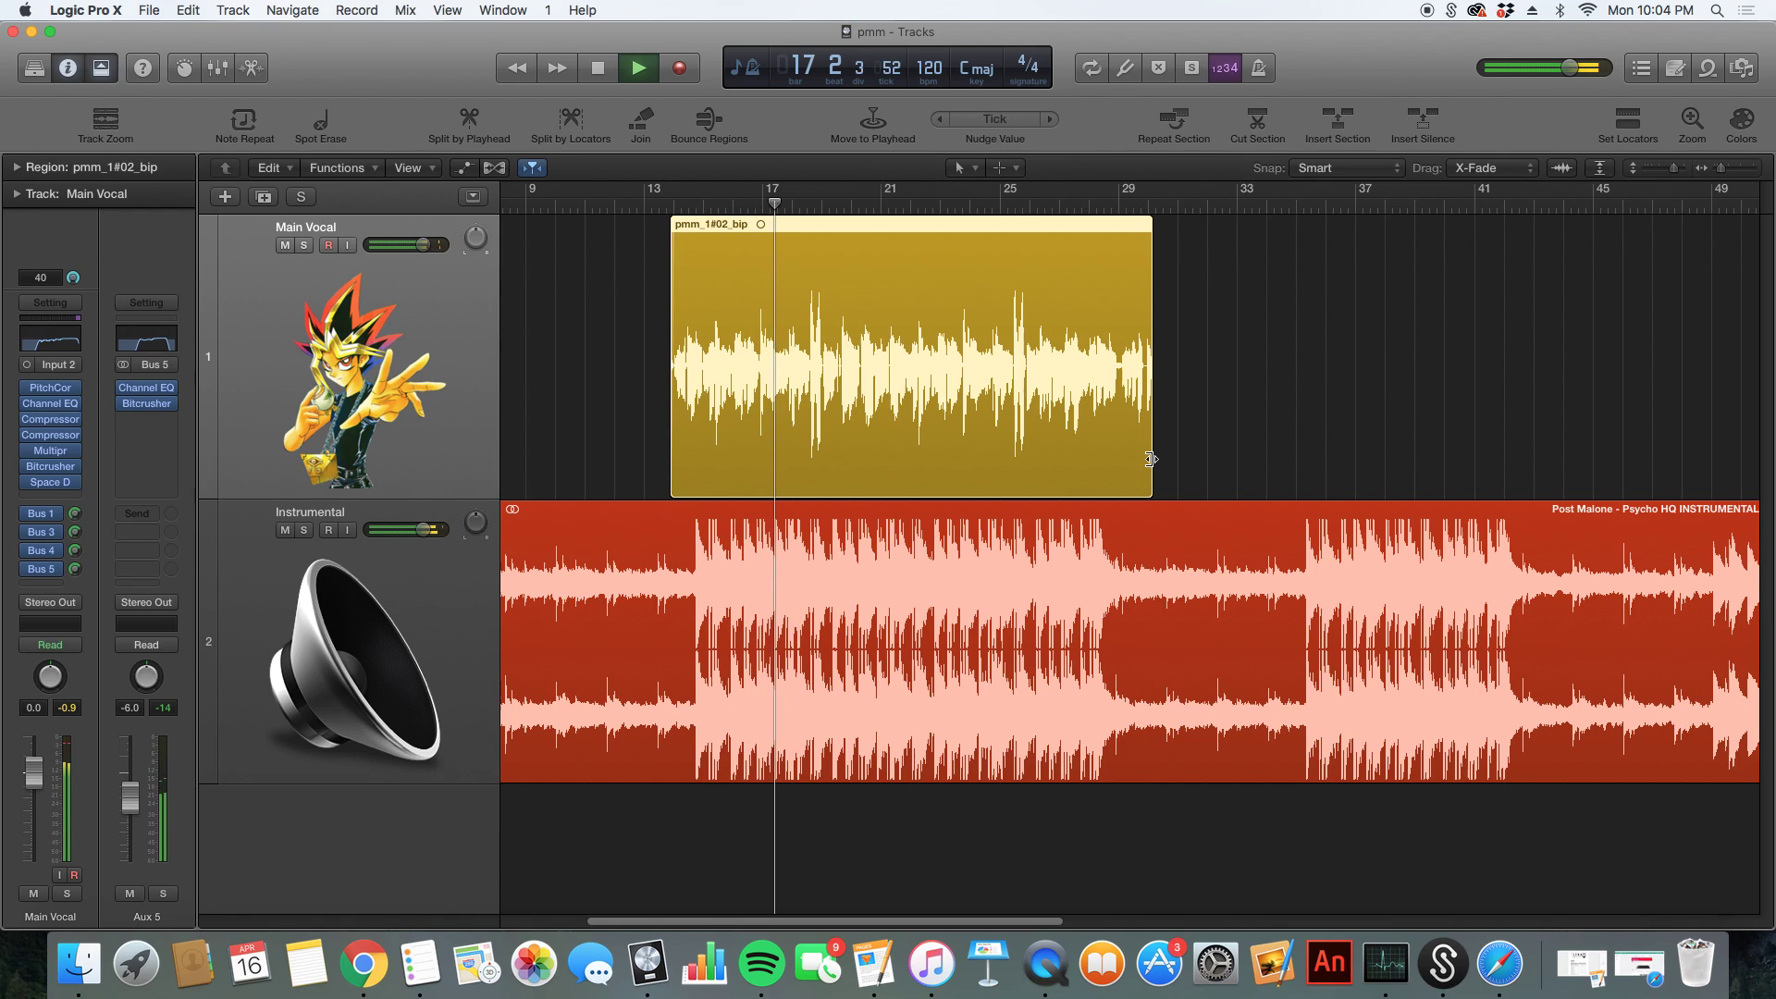
key("space")
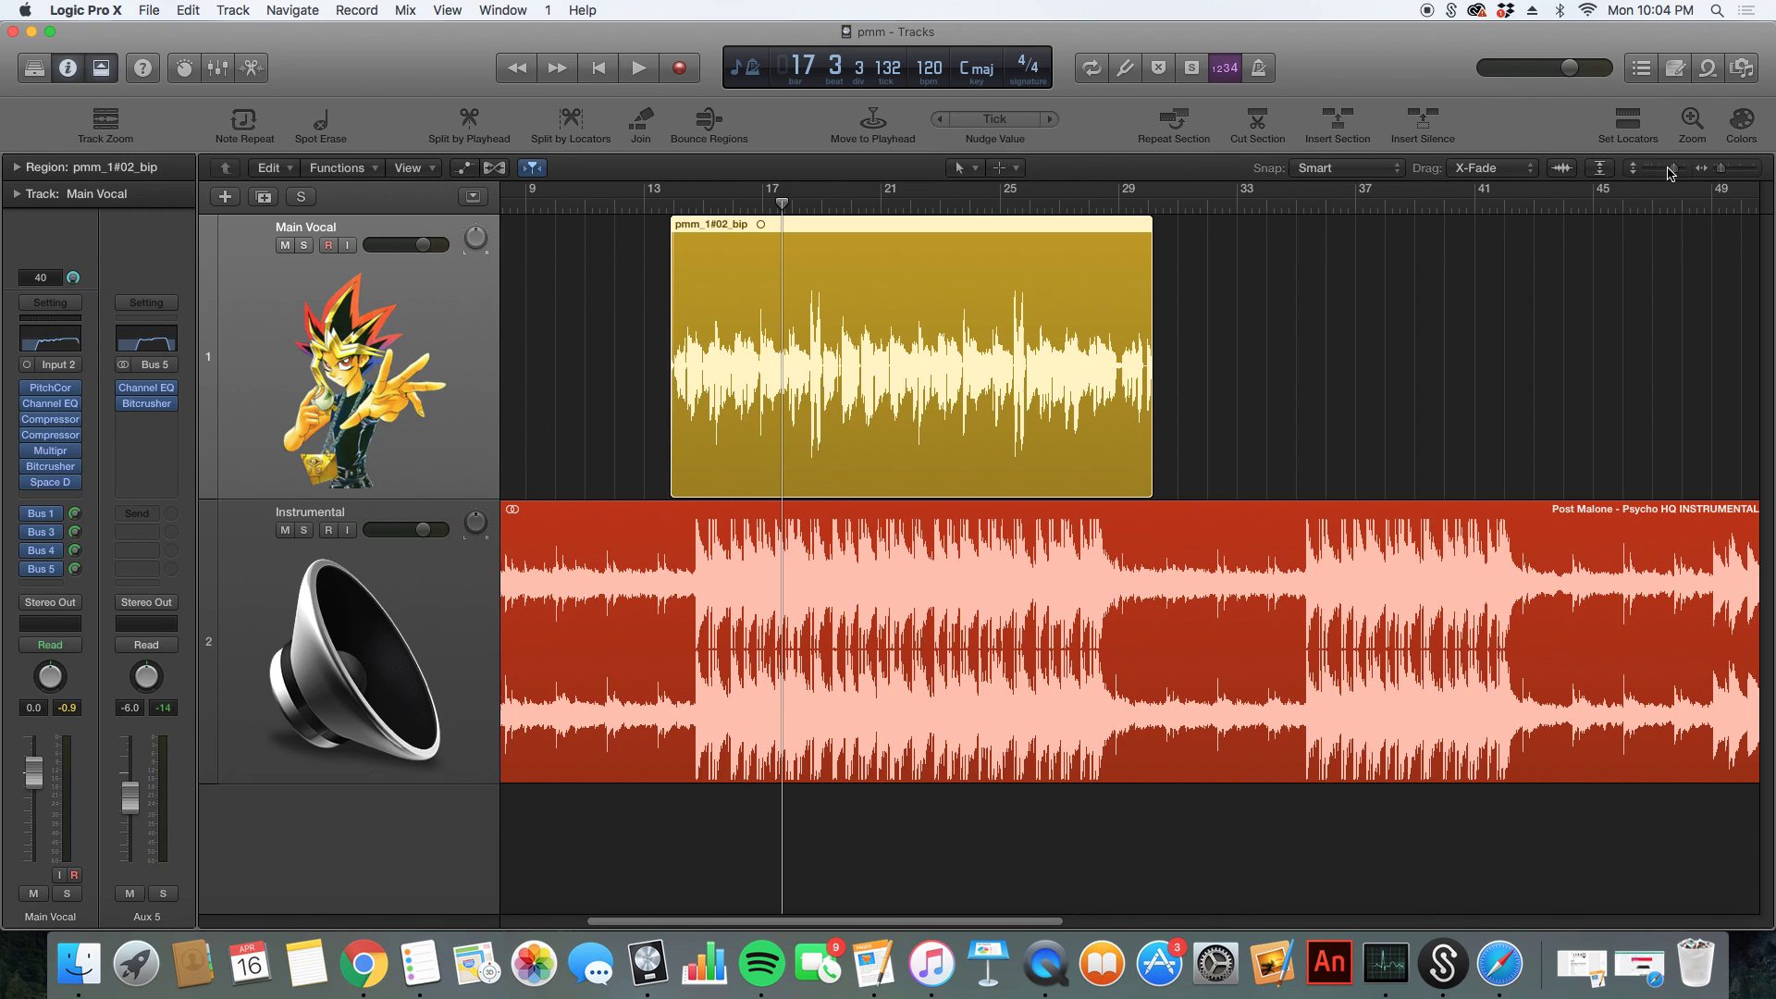
left_click_drag(1674, 173, 1671, 175)
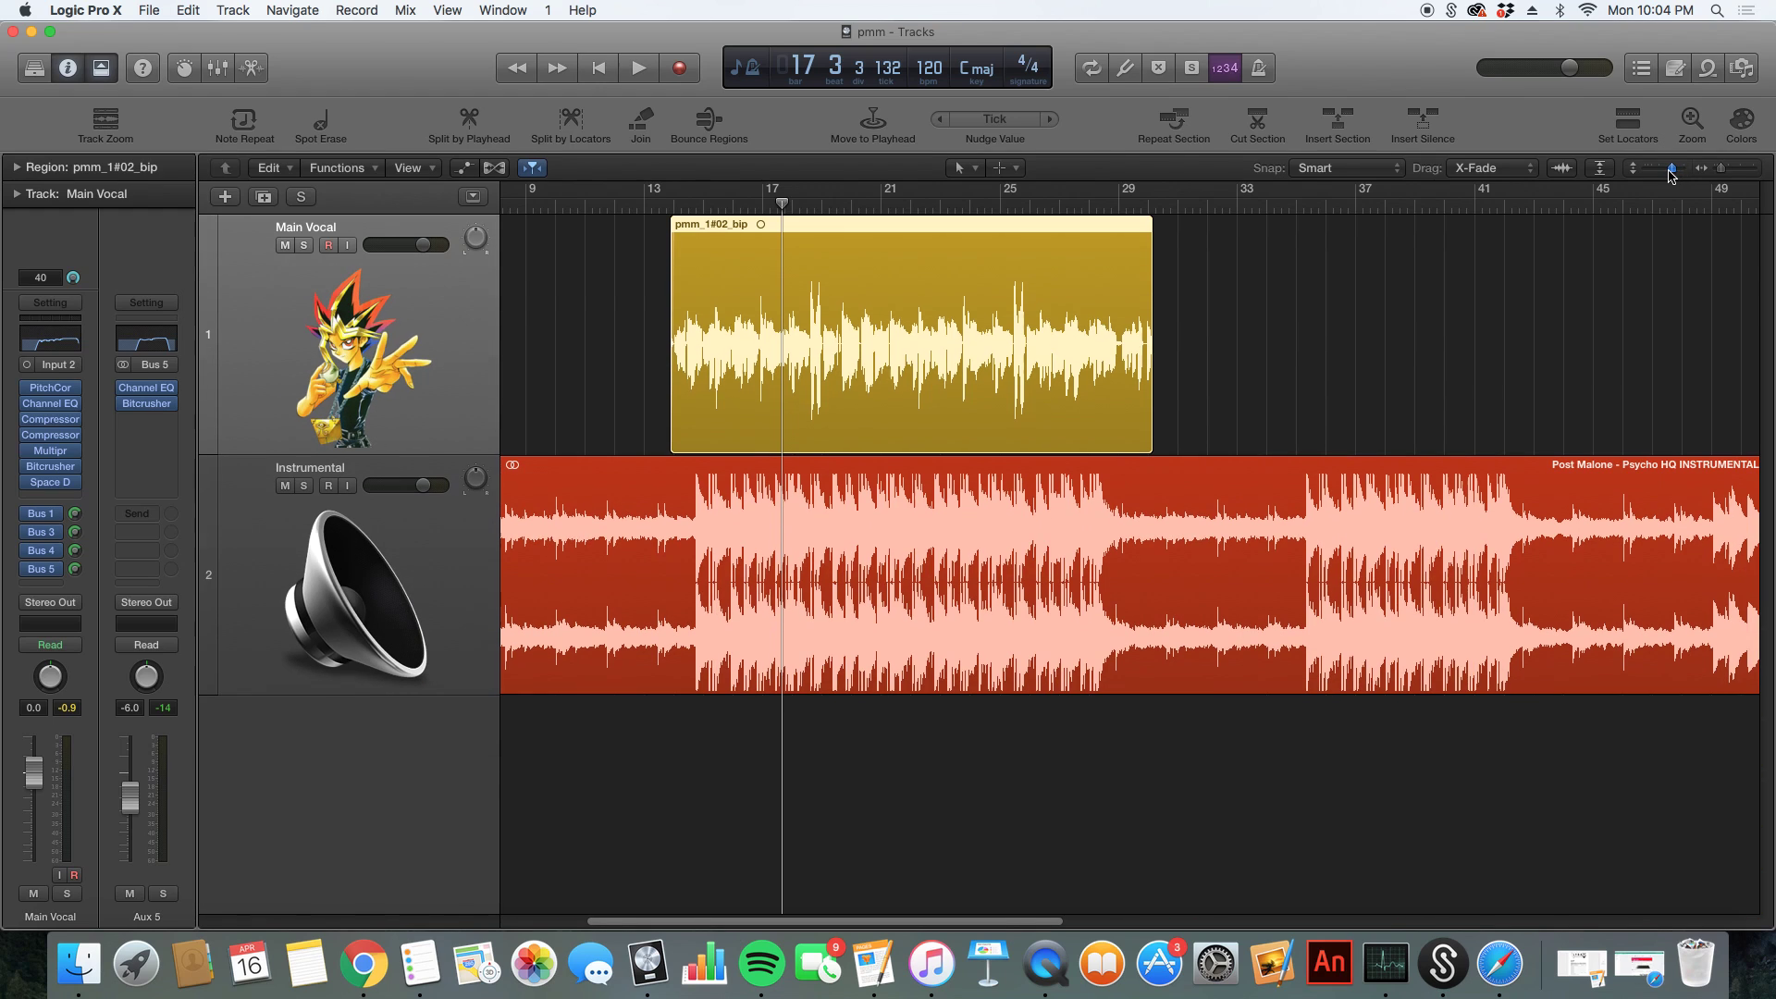